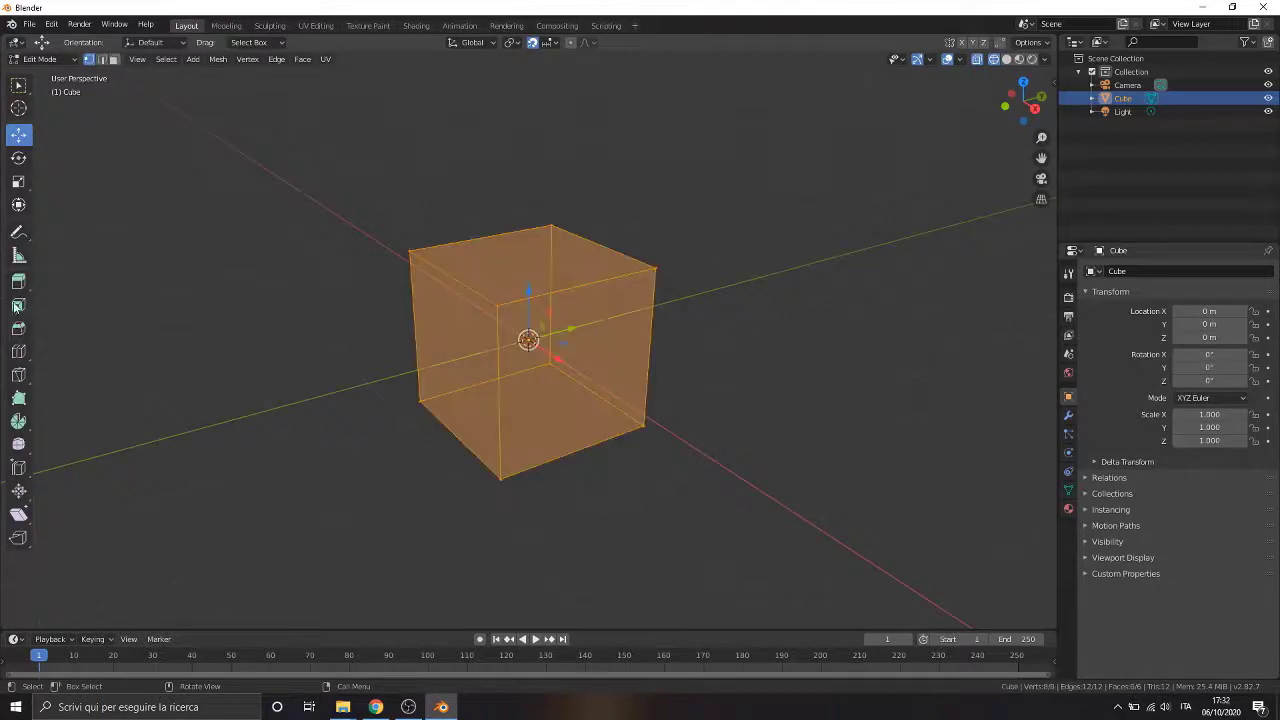
# Step: Bevel all edges of the cube slightly and view it with solid shading in Object Mode
pyautogui.click(18, 328)
pyautogui.moveTo(526, 277); pyautogui.dragTo(462, 374)
pyautogui.moveTo(549, 451); pyautogui.dragTo(610, 573, button='middle')
pyautogui.click(726, 360)
pyautogui.press('z')
pyautogui.click(800, 380)
pyautogui.moveTo(640, 515); pyautogui.dragTo(676, 388, button='middle')
pyautogui.click(43, 59)
pyautogui.click(59, 78)
pyautogui.moveTo(359, 525)
pyautogui.mouseDown(button='middle')
pyautogui.moveTo(393, 486)
pyautogui.moveTo(397, 517)
pyautogui.moveTo(360, 537)
pyautogui.moveTo(514, 357)
pyautogui.mouseUp(button='middle')
# Step: Return the cube to Edit Mode, add a horizontal loop cut around it and raise the loop toward the top
pyautogui.click(43, 59)
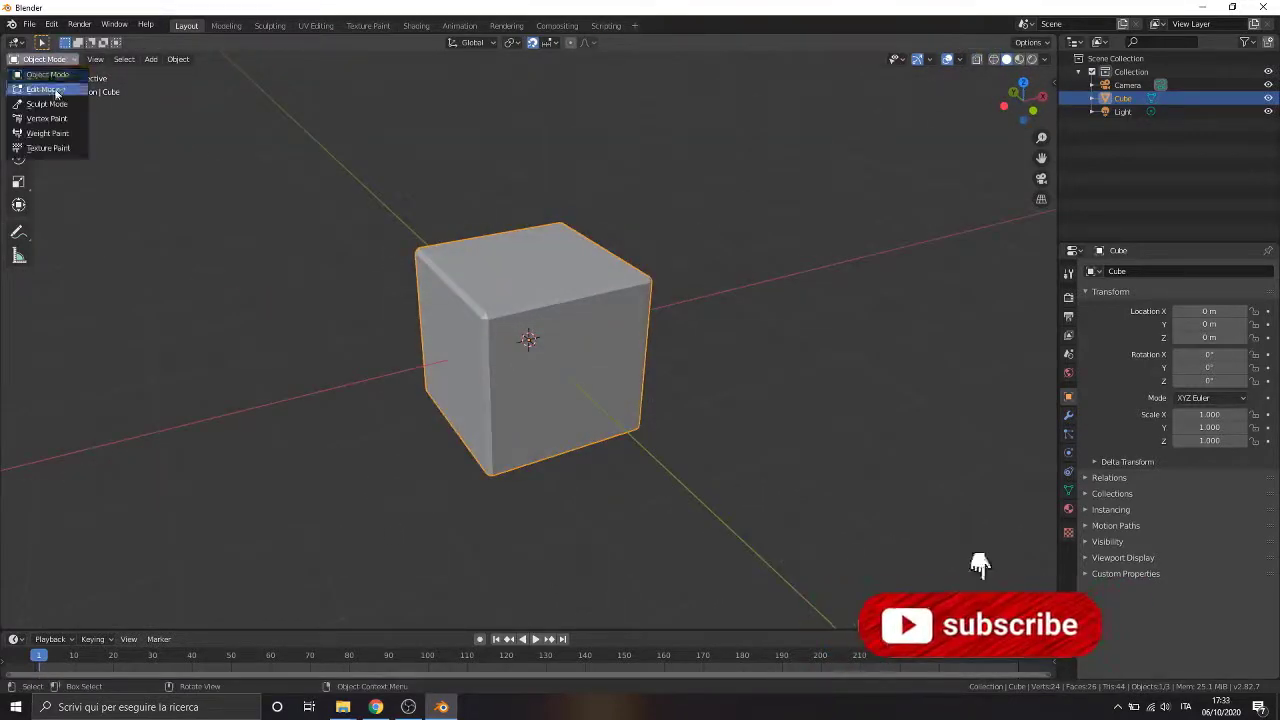
pyautogui.click(52, 90)
pyautogui.hotkey('ctrl', 'r')
pyautogui.click(660, 286)
pyautogui.rightClick(660, 286)
pyautogui.click(19, 134)
pyautogui.click(1042, 96)
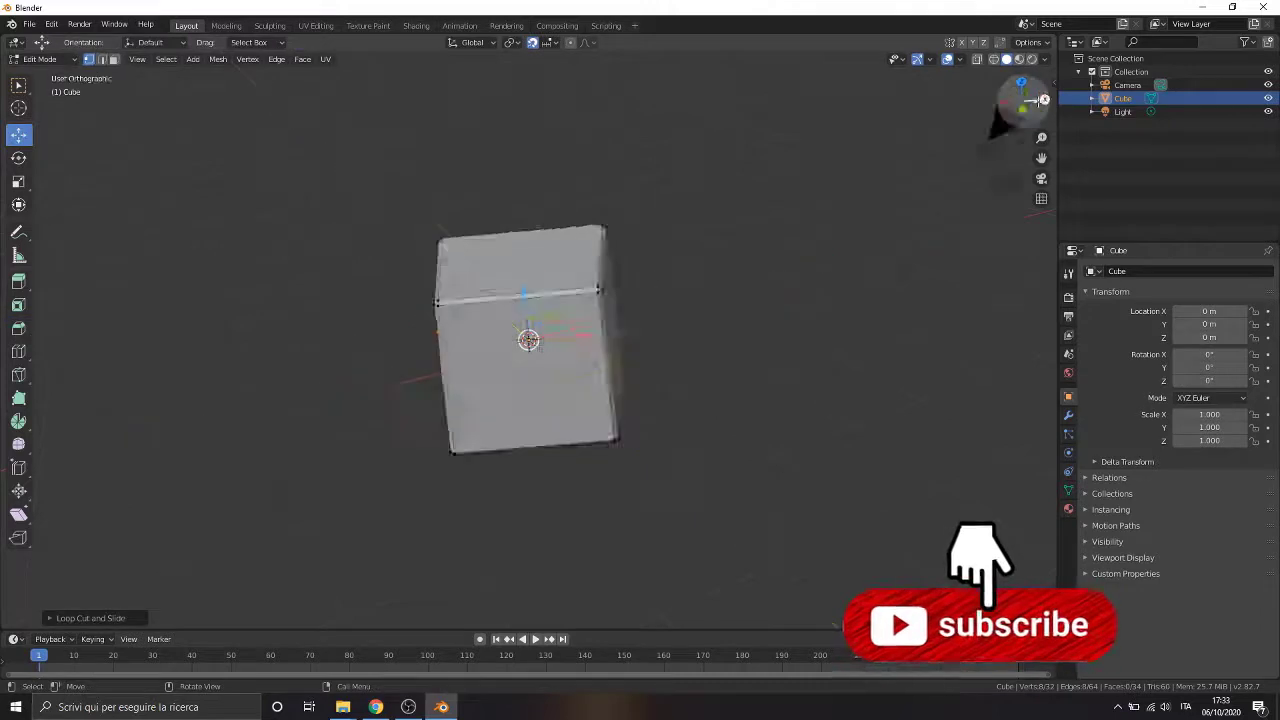
pyautogui.moveTo(537, 308); pyautogui.dragTo(537, 203)
# Step: Add a second horizontal loop cut just above the first and scale it outward by about 1.04 as the lid's overhang
pyautogui.moveTo(376, 298); pyautogui.dragTo(497, 334, button='middle')
pyautogui.scroll(4, 549, 369)
pyautogui.moveTo(640, 370); pyautogui.dragTo(562, 365, button='middle')
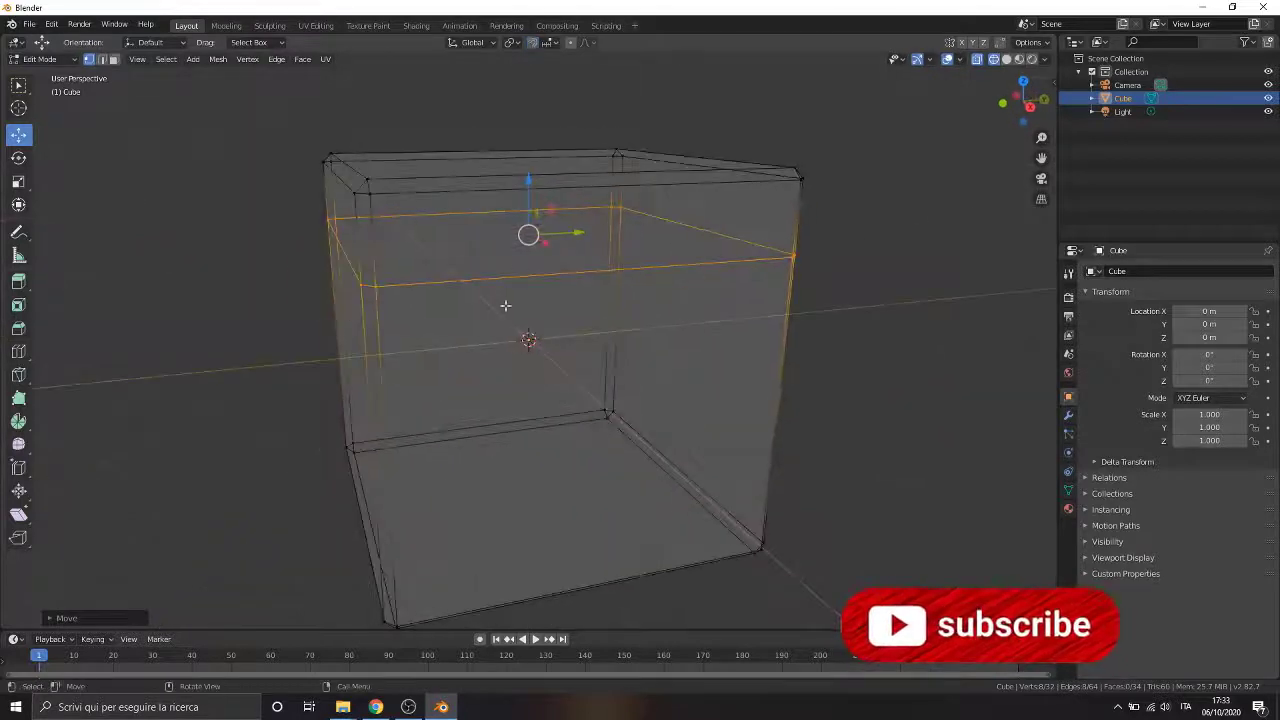
pyautogui.press('g')
pyautogui.press('g')
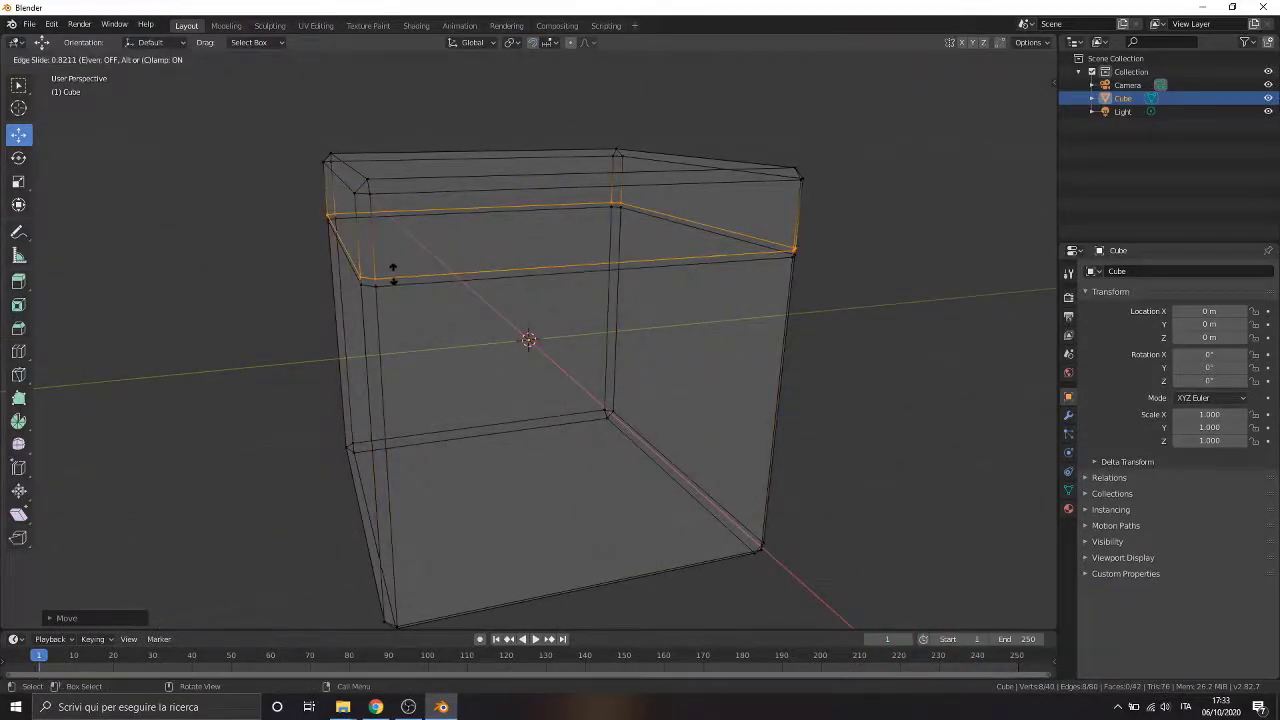
pyautogui.click(393, 277)
pyautogui.press('s')
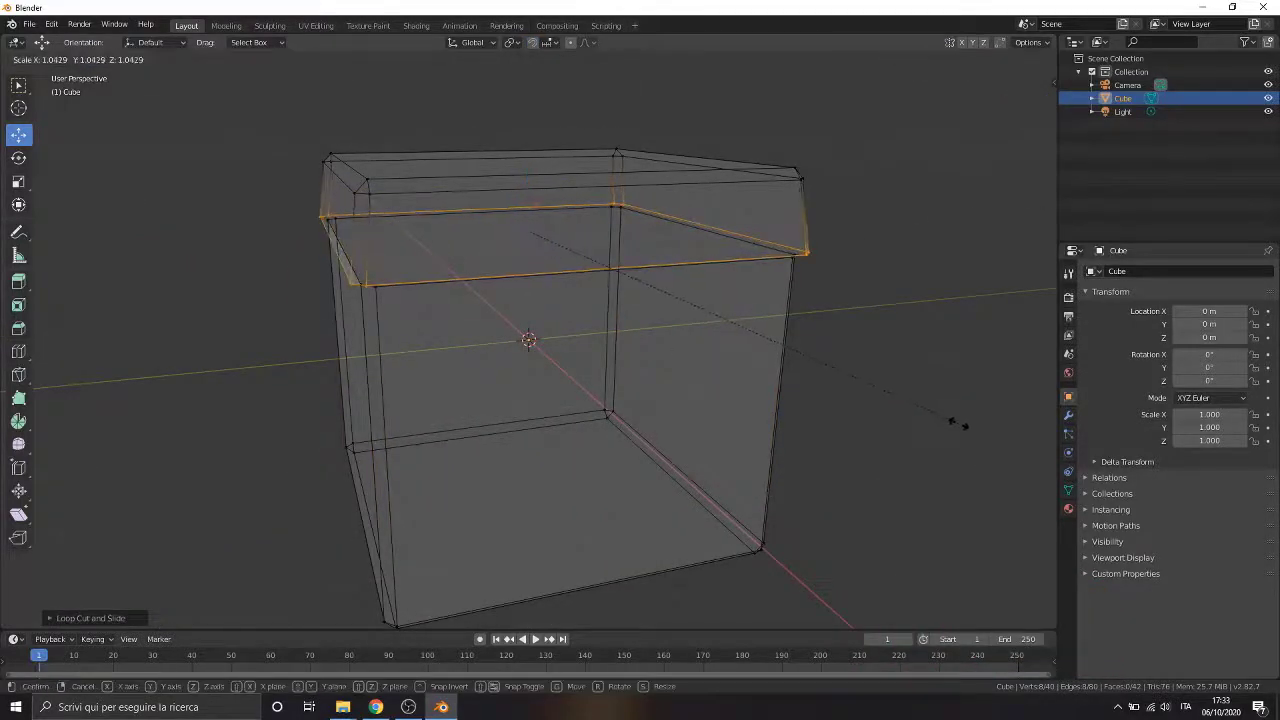
pyautogui.click(952, 428)
pyautogui.press('z')
pyautogui.click(1005, 426)
# Step: Scale the lid's lower edge loop outward a little more and adjust its height to sit just above the body's upper loop
pyautogui.moveTo(700, 310)
pyautogui.mouseDown(button='middle')
pyautogui.moveTo(565, 283)
pyautogui.moveTo(607, 287)
pyautogui.mouseUp(button='middle')
pyautogui.moveTo(528, 171); pyautogui.dragTo(528, 162)
pyautogui.moveTo(528, 162); pyautogui.dragTo(442, 430, button='middle')
pyautogui.press('s')
pyautogui.click(898, 520)
pyautogui.moveTo(528, 176); pyautogui.dragTo(528, 184)
pyautogui.click(1002, 102)
pyautogui.scroll(4, 921, 129)
pyautogui.moveTo(530, 70); pyautogui.dragTo(530, 65)
pyautogui.scroll(-2, 640, 368)
# Step: Scale the lid's top vertices outward slightly so its side walls stand nearly vertical, and restore solid shading
pyautogui.press('z')
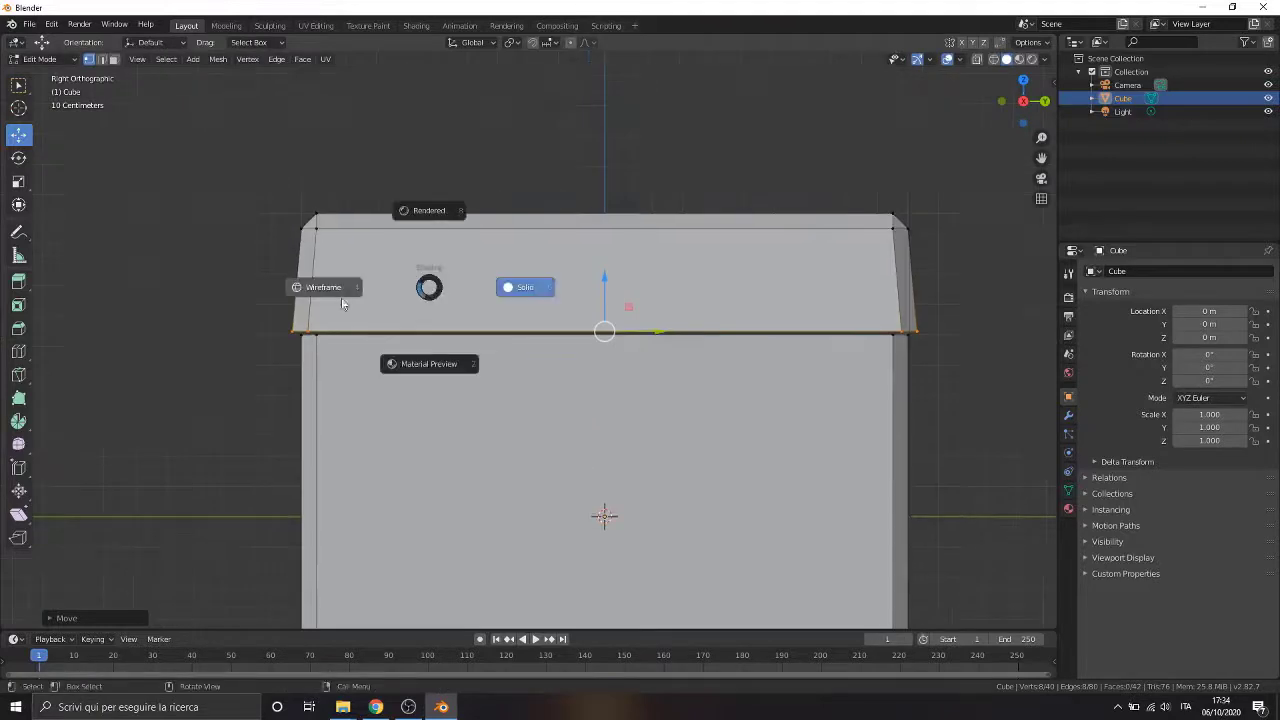
pyautogui.click(343, 300)
pyautogui.moveTo(258, 162); pyautogui.dragTo(918, 272)
pyautogui.press('s')
pyautogui.click(748, 460)
pyautogui.scroll(-2, 546, 347)
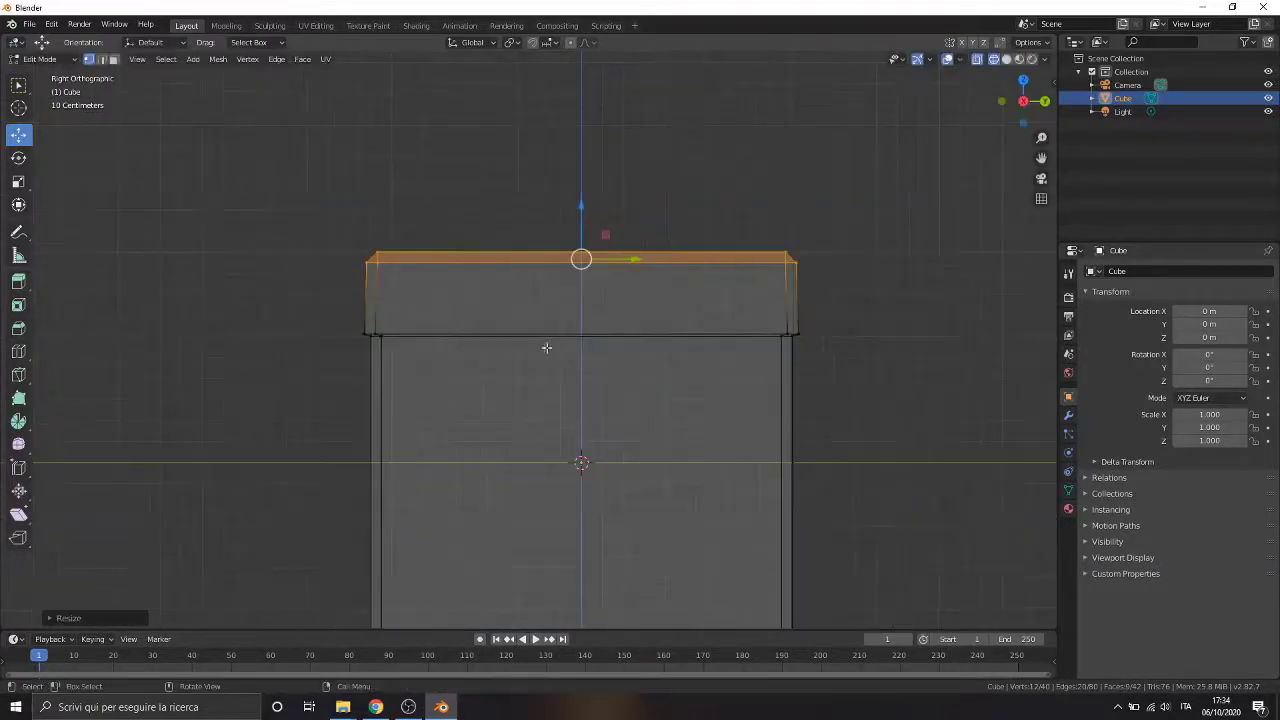
pyautogui.click(865, 280)
pyautogui.moveTo(865, 280); pyautogui.dragTo(526, 323, button='middle')
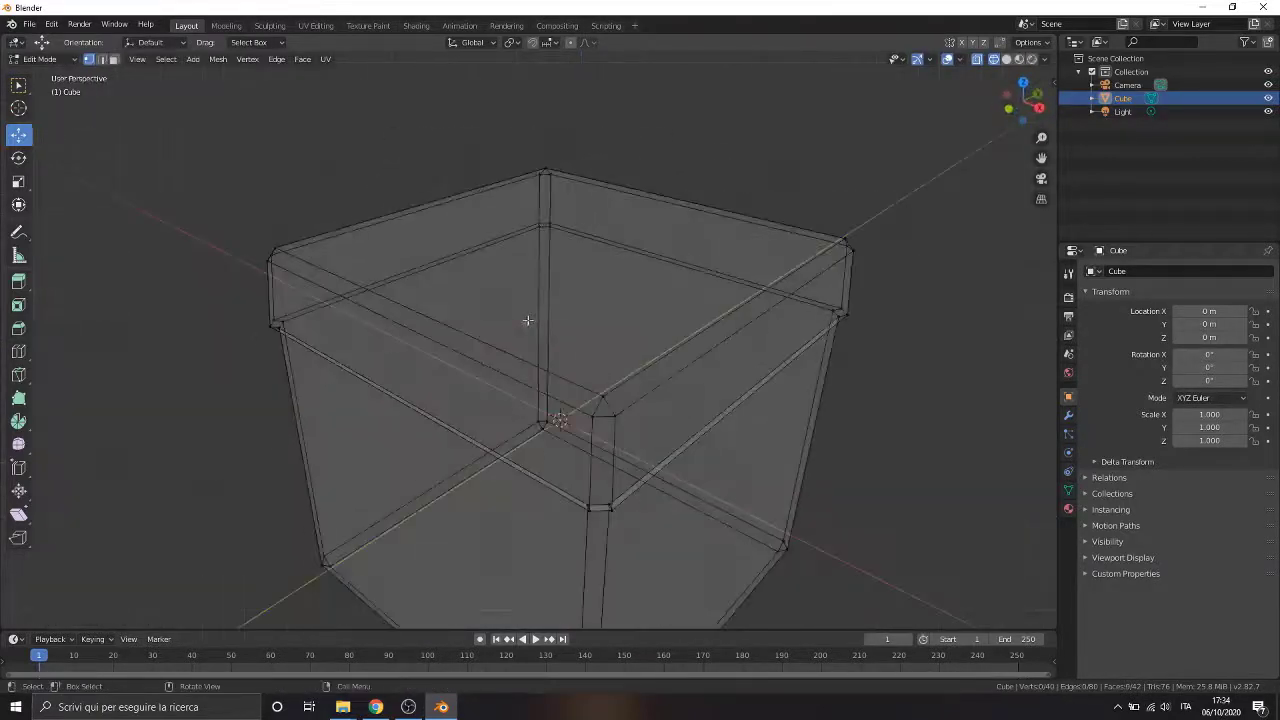
pyautogui.press('z')
pyautogui.click(634, 326)
pyautogui.scroll(-4, 634, 326)
pyautogui.moveTo(720, 430)
pyautogui.mouseDown(button='middle')
pyautogui.moveTo(551, 406)
pyautogui.moveTo(786, 396)
pyautogui.moveTo(771, 540)
pyautogui.mouseUp(button='middle')
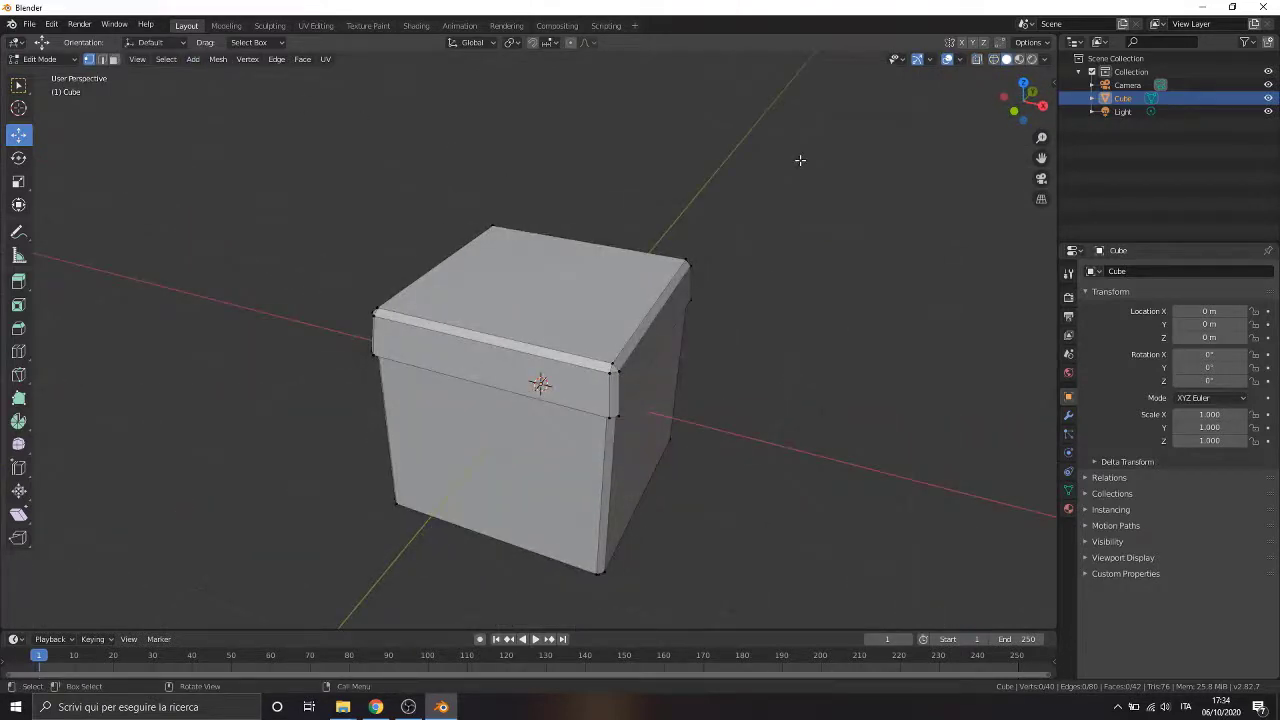
pyautogui.moveTo(548, 330); pyautogui.dragTo(420, 513, button='middle')
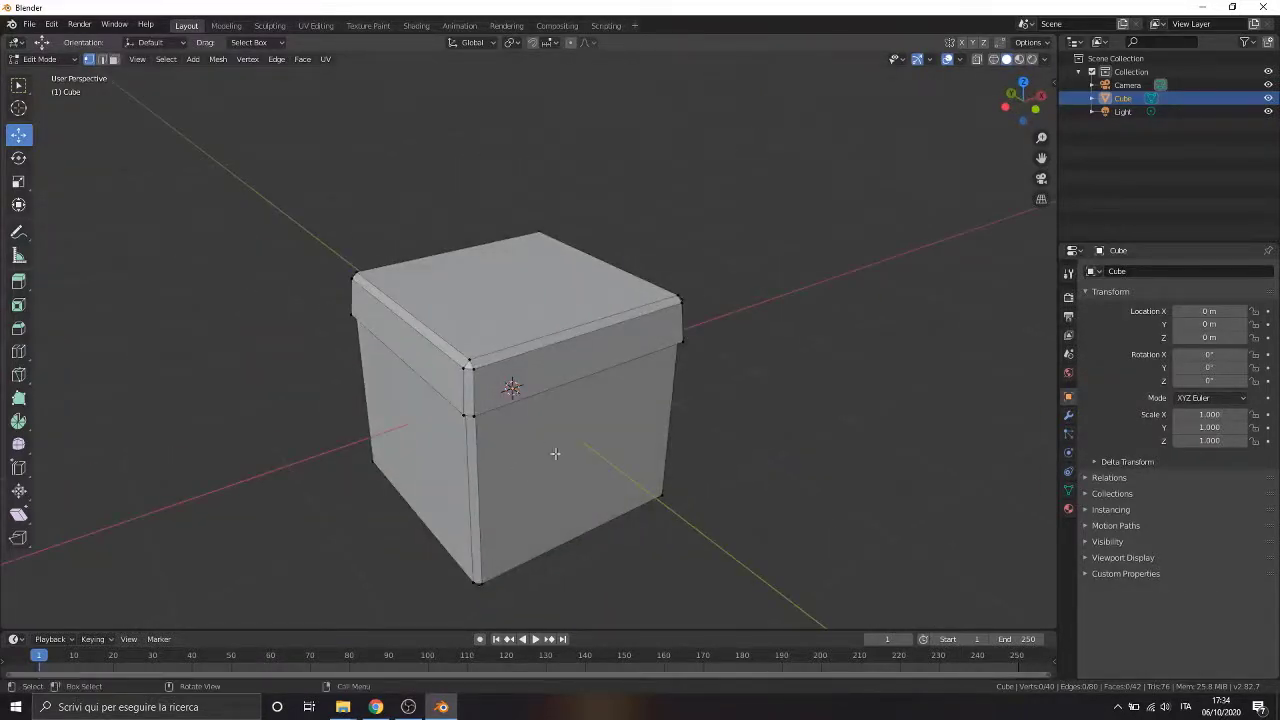
# Step: Add a new cube mesh in Object Mode, hide the lidded box and put the new cube in Edit Mode
pyautogui.click(45, 59)
pyautogui.click(50, 73)
pyautogui.click(48, 59)
pyautogui.click(52, 74)
pyautogui.click(150, 59)
pyautogui.moveTo(165, 75)
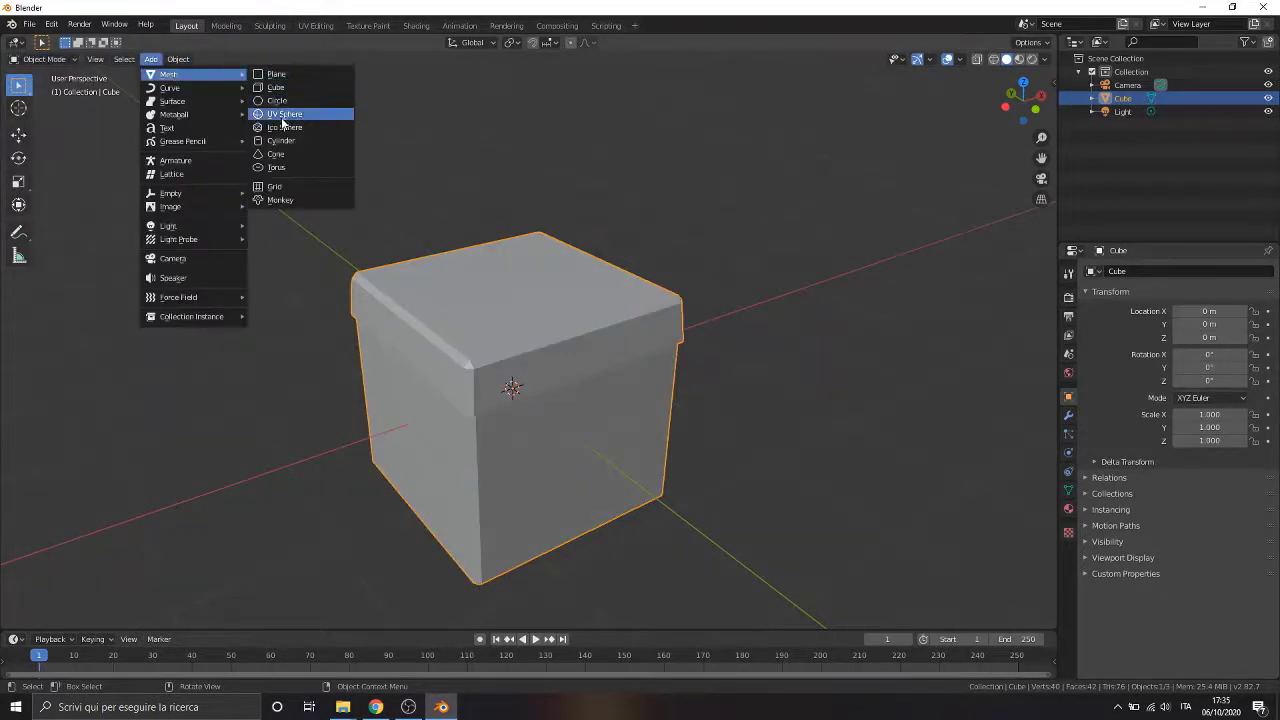
pyautogui.click(272, 90)
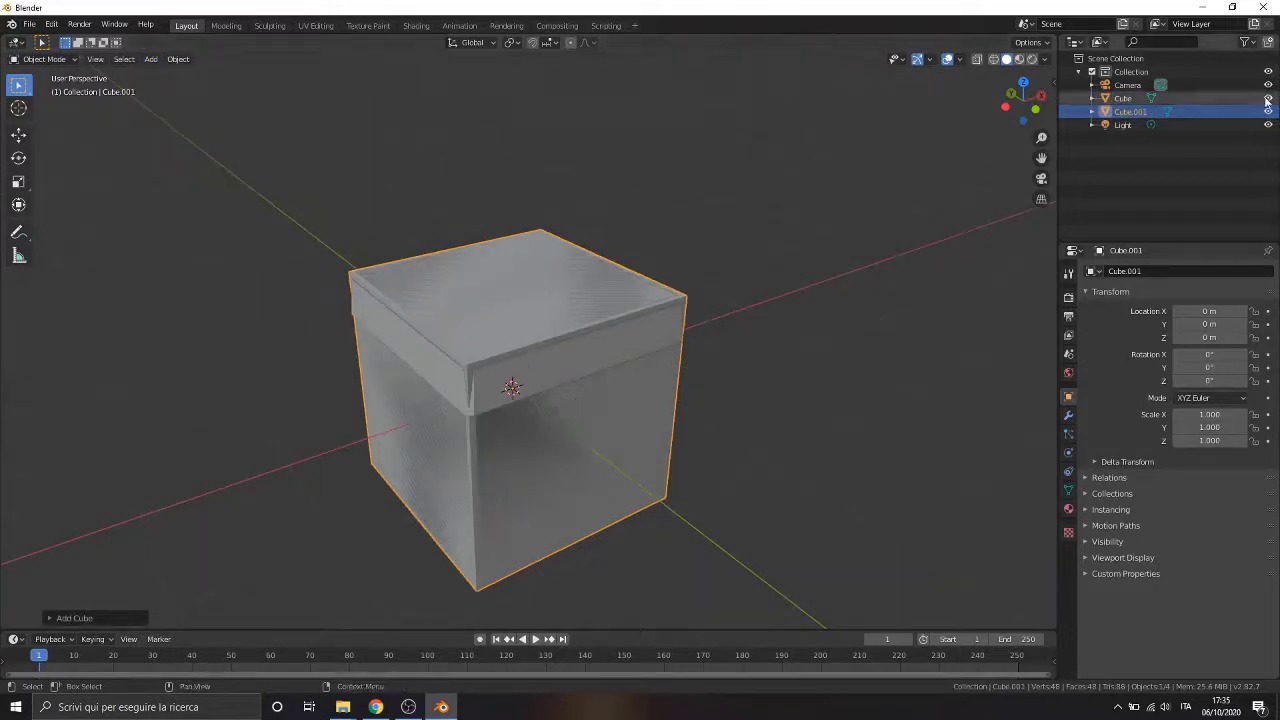
pyautogui.click(45, 59)
pyautogui.click(50, 90)
pyautogui.press('s')
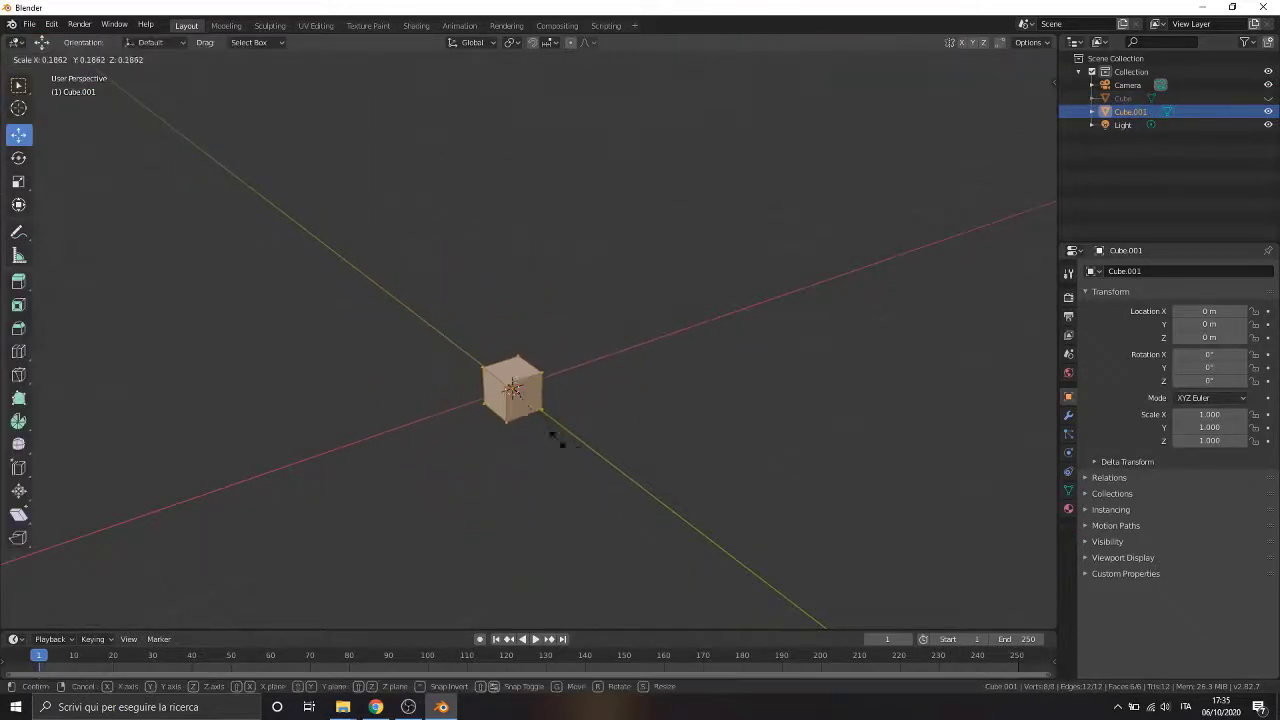
pyautogui.click(525, 407)
pyautogui.hotkey('ctrl', 'z')
# Step: Add two vertical and two horizontal loop cuts to divide the cube's front face into a 3 by 3 grid
pyautogui.moveTo(500, 423); pyautogui.dragTo(597, 502, button='middle')
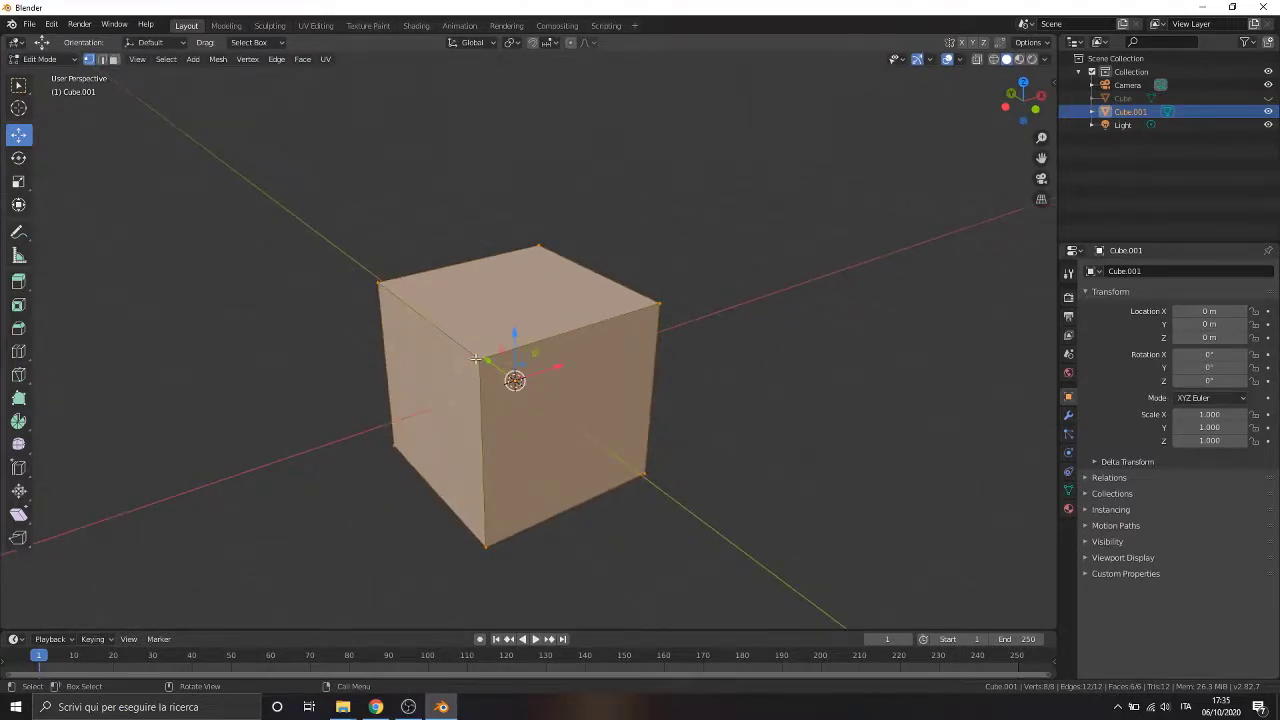
pyautogui.moveTo(476, 358); pyautogui.dragTo(611, 450, button='middle')
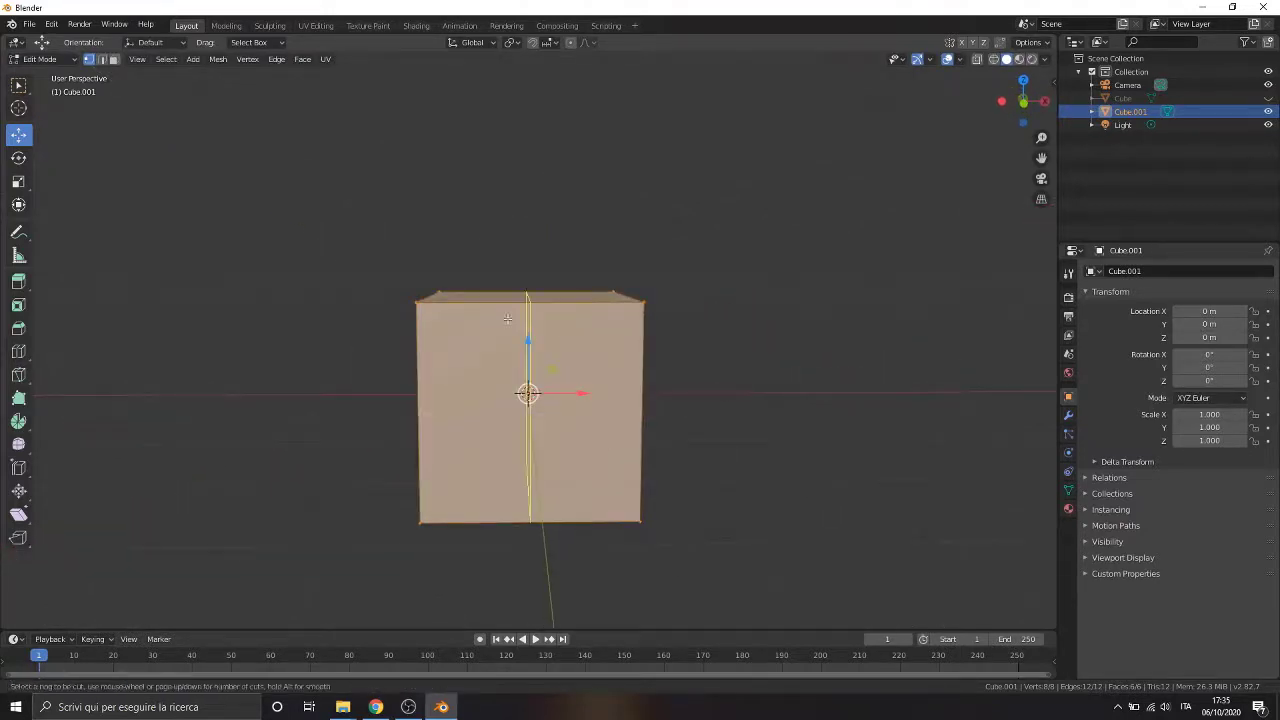
pyautogui.scroll(1, 508, 319)
pyautogui.click(510, 319)
pyautogui.rightClick(511, 318)
pyautogui.hotkey('ctrl', 'r')
pyautogui.scroll(1, 625, 395)
pyautogui.click(625, 395)
pyautogui.rightClick(625, 395)
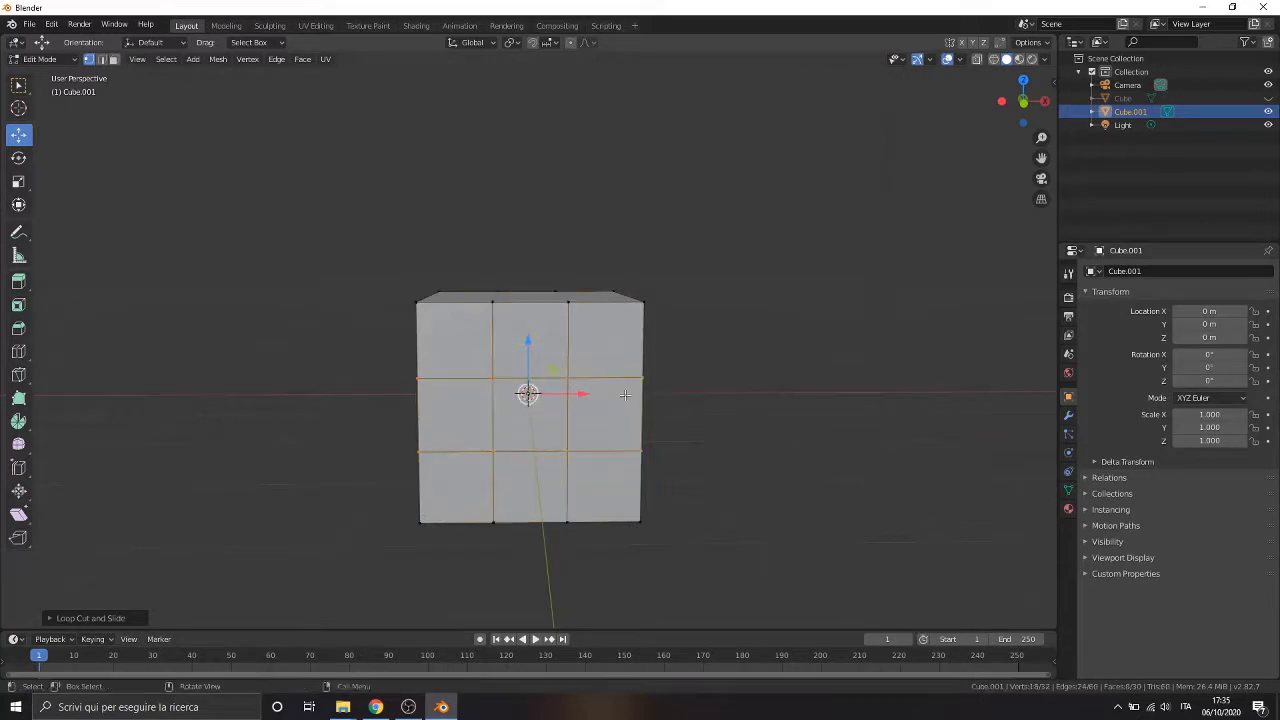
# Step: In a front wireframe view, pull the left corner vertices inward and shift the left side vertices outward to round that side
pyautogui.moveTo(625, 395)
pyautogui.mouseDown(button='middle')
pyautogui.moveTo(491, 465)
pyautogui.moveTo(617, 426)
pyautogui.moveTo(610, 410)
pyautogui.moveTo(626, 423)
pyautogui.moveTo(628, 395)
pyautogui.mouseUp(button='middle')
pyautogui.press('KP_3')
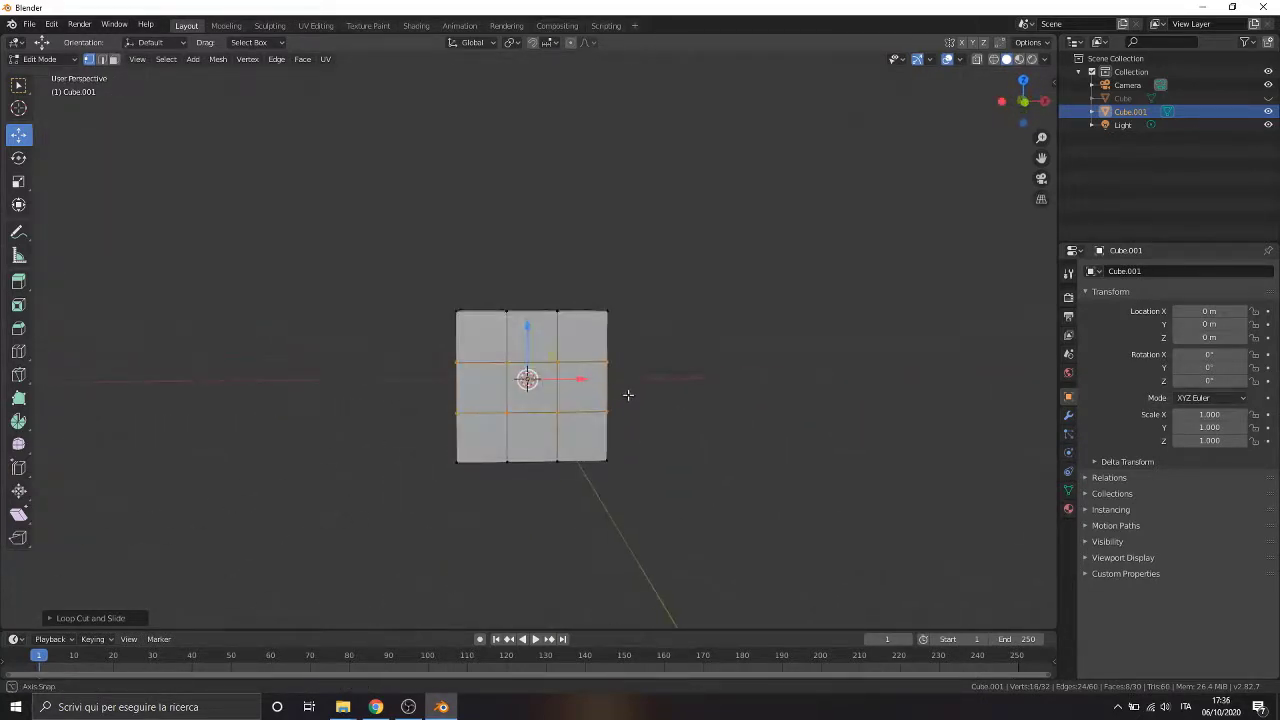
pyautogui.click(1025, 102)
pyautogui.scroll(8, 528, 466)
pyautogui.keyDown('shift'); pyautogui.moveTo(487, 366); pyautogui.dragTo(509, 286, button='middle'); pyautogui.keyUp('shift')
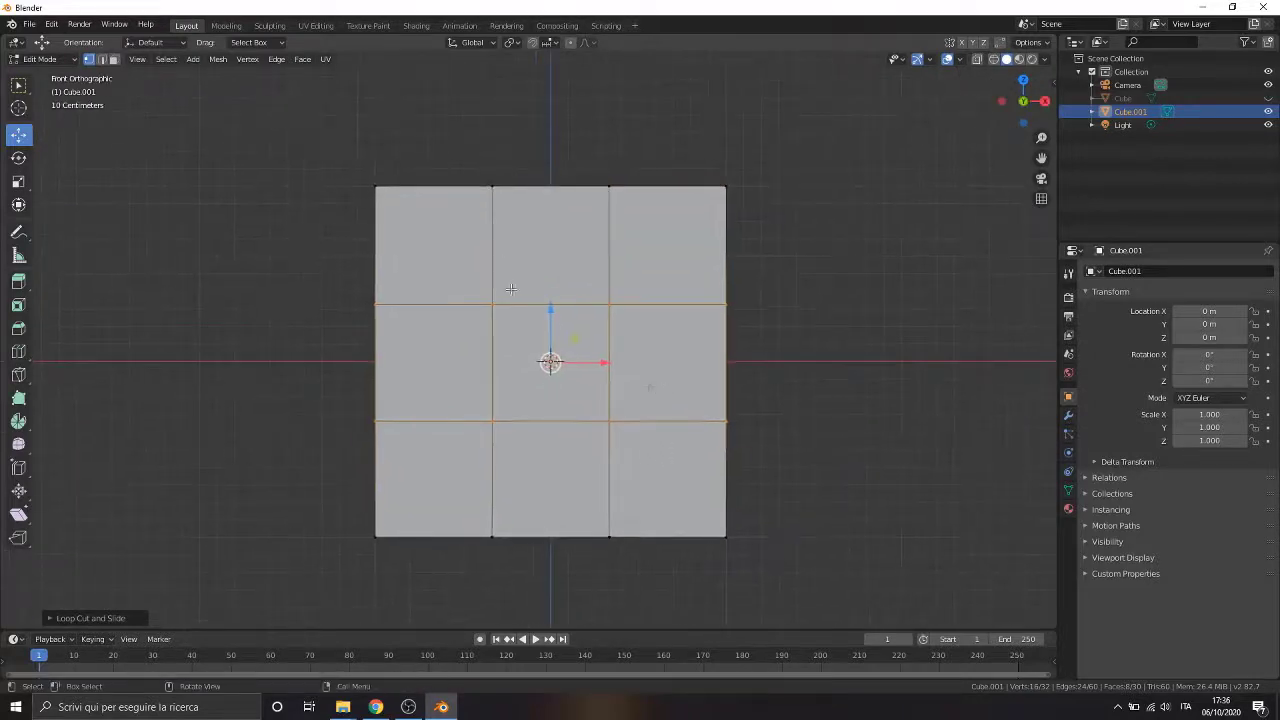
pyautogui.press('z')
pyautogui.click(414, 276)
pyautogui.moveTo(361, 192); pyautogui.dragTo(352, 304)
pyautogui.moveTo(360, 177); pyautogui.dragTo(436, 225)
pyautogui.moveTo(375, 186); pyautogui.dragTo(394, 235)
pyautogui.moveTo(355, 396)
pyautogui.mouseDown()
pyautogui.moveTo(414, 440)
pyautogui.moveTo(349, 389)
pyautogui.mouseUp()
pyautogui.moveTo(354, 515); pyautogui.dragTo(400, 560)
pyautogui.moveTo(375, 536); pyautogui.dragTo(411, 475)
# Step: Raise the two middle vertices and the right corner vertex along the grid's bottom edge to shape the lower outline
pyautogui.moveTo(466, 532); pyautogui.dragTo(546, 573)
pyautogui.moveTo(492, 535); pyautogui.dragTo(494, 500)
pyautogui.moveTo(651, 549); pyautogui.dragTo(590, 515)
pyautogui.moveTo(612, 530); pyautogui.dragTo(620, 467)
pyautogui.moveTo(698, 512); pyautogui.dragTo(755, 562)
pyautogui.moveTo(733, 530); pyautogui.dragTo(744, 437)
# Step: Reposition the two side vertices on the grid's right edge and lower the left-middle vertex of its top edge
pyautogui.moveTo(755, 433); pyautogui.dragTo(741, 377)
pyautogui.moveTo(748, 322); pyautogui.dragTo(674, 287)
pyautogui.moveTo(523, 160); pyautogui.dragTo(466, 210)
pyautogui.moveTo(492, 188); pyautogui.dragTo(504, 250)
pyautogui.moveTo(585, 160); pyautogui.dragTo(632, 208)
pyautogui.moveTo(609, 197); pyautogui.dragTo(589, 293)
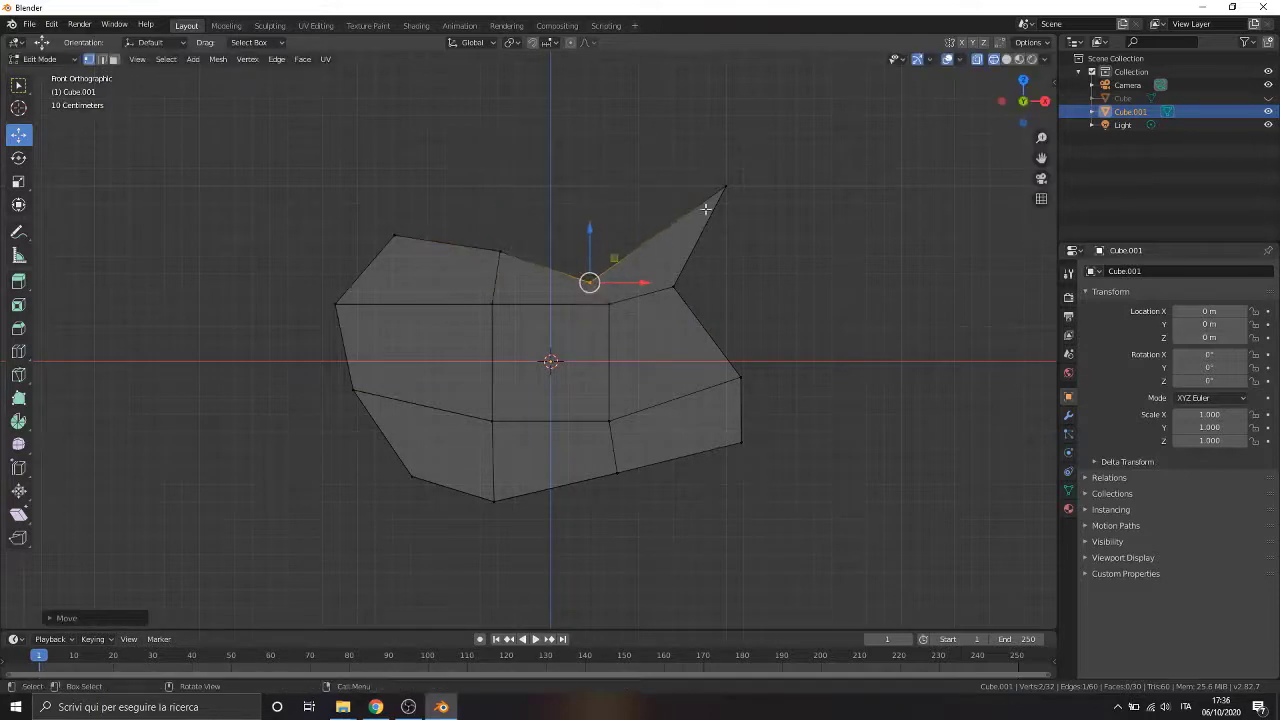
pyautogui.hotkey('ctrl', 'z')
pyautogui.hotkey('ctrl', 'z')
# Step: Lower the top-right corner and reposition the two middle vertices of the top edge into a gentle curve
pyautogui.moveTo(617, 179); pyautogui.dragTo(609, 264)
pyautogui.moveTo(702, 162); pyautogui.dragTo(650, 260)
pyautogui.moveTo(572, 250); pyautogui.dragTo(622, 290)
pyautogui.moveTo(601, 266); pyautogui.dragTo(568, 225)
pyautogui.moveTo(475, 226); pyautogui.dragTo(525, 275)
pyautogui.moveTo(495, 238); pyautogui.dragTo(489, 222)
# Step: Refine the upper-left vertex and move the upper-right vertices outward to round the top of the outline
pyautogui.moveTo(274, 211); pyautogui.dragTo(420, 330)
pyautogui.moveTo(371, 273); pyautogui.dragTo(380, 293)
pyautogui.moveTo(651, 268); pyautogui.dragTo(693, 305)
pyautogui.moveTo(676, 289); pyautogui.dragTo(730, 288)
pyautogui.moveTo(638, 229); pyautogui.dragTo(669, 225)
# Step: Round the lower-right part of the outline and move the lower-right interior vertices slightly up and to the right
pyautogui.scroll(-1, 731, 342)
pyautogui.moveTo(585, 448); pyautogui.dragTo(576, 440)
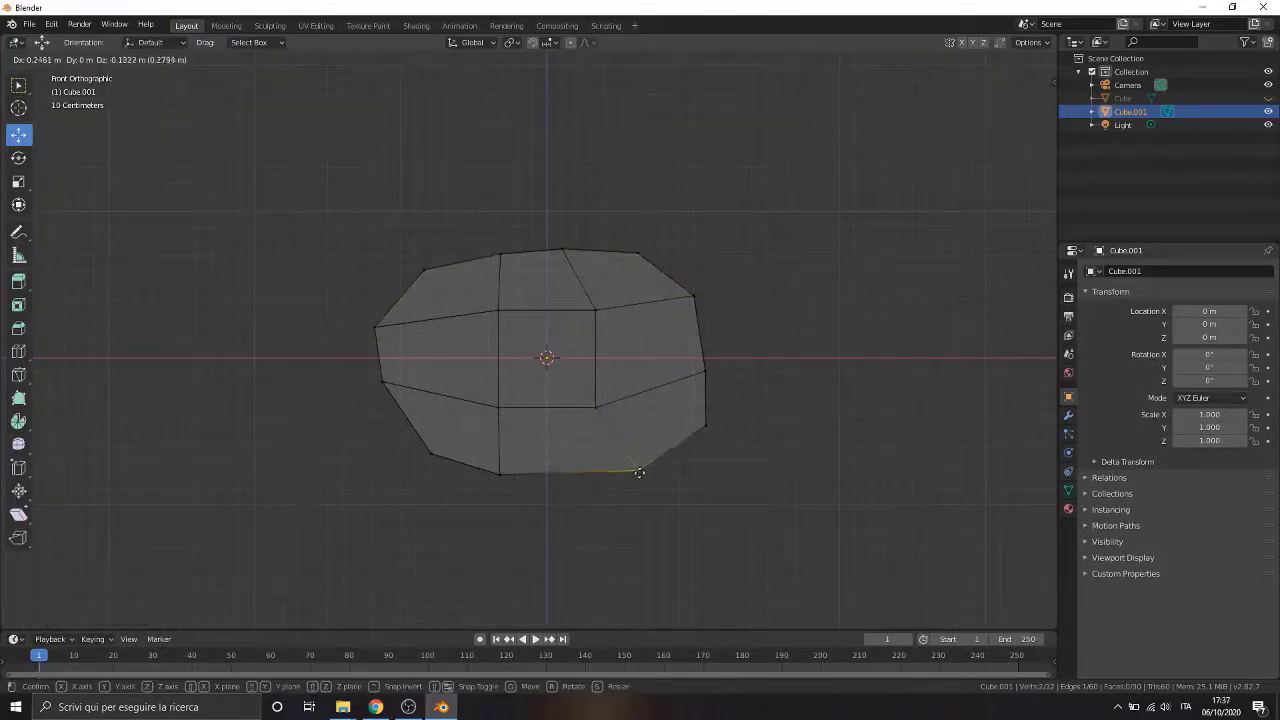
pyautogui.moveTo(639, 472); pyautogui.dragTo(631, 467)
pyautogui.moveTo(680, 395); pyautogui.dragTo(728, 440)
pyautogui.moveTo(708, 426); pyautogui.dragTo(697, 426)
pyautogui.scroll(-2, 594, 445)
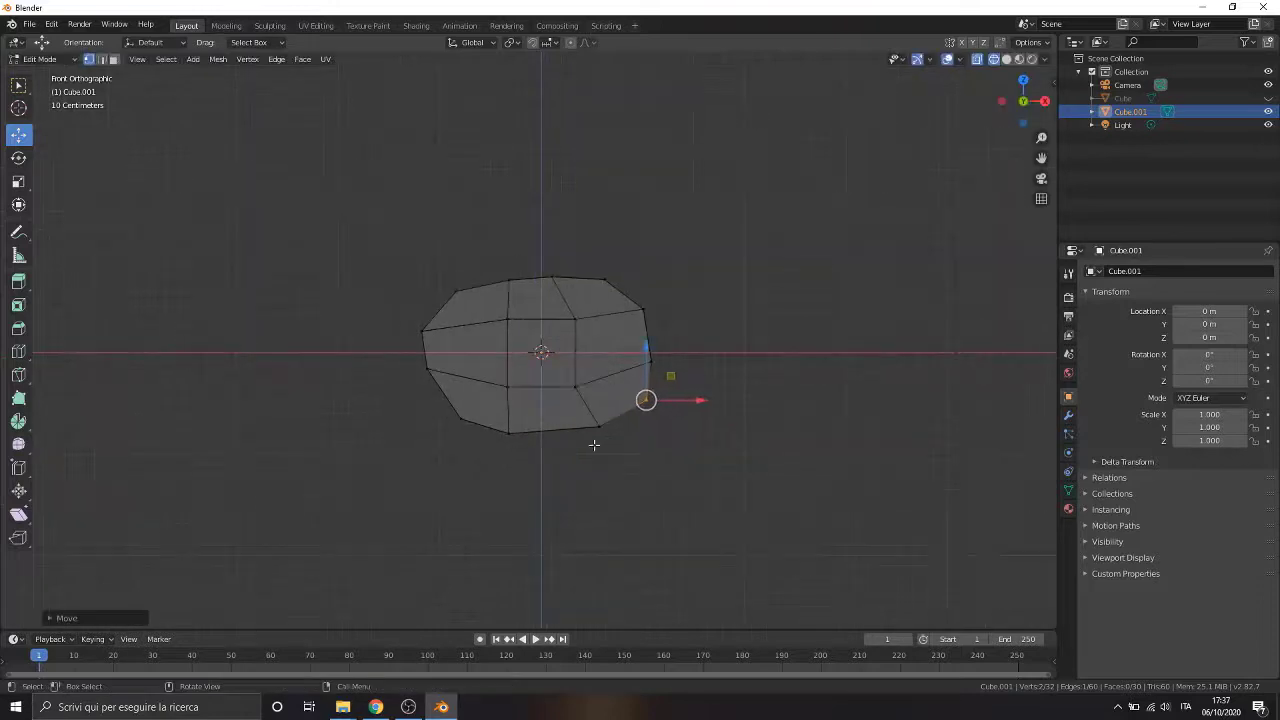
pyautogui.moveTo(602, 380)
pyautogui.mouseDown()
pyautogui.moveTo(562, 418)
pyautogui.moveTo(580, 368)
pyautogui.mouseUp()
# Step: Scale the whole rounded shape down along the Y axis to flatten it into a thin slab
pyautogui.click(44, 59)
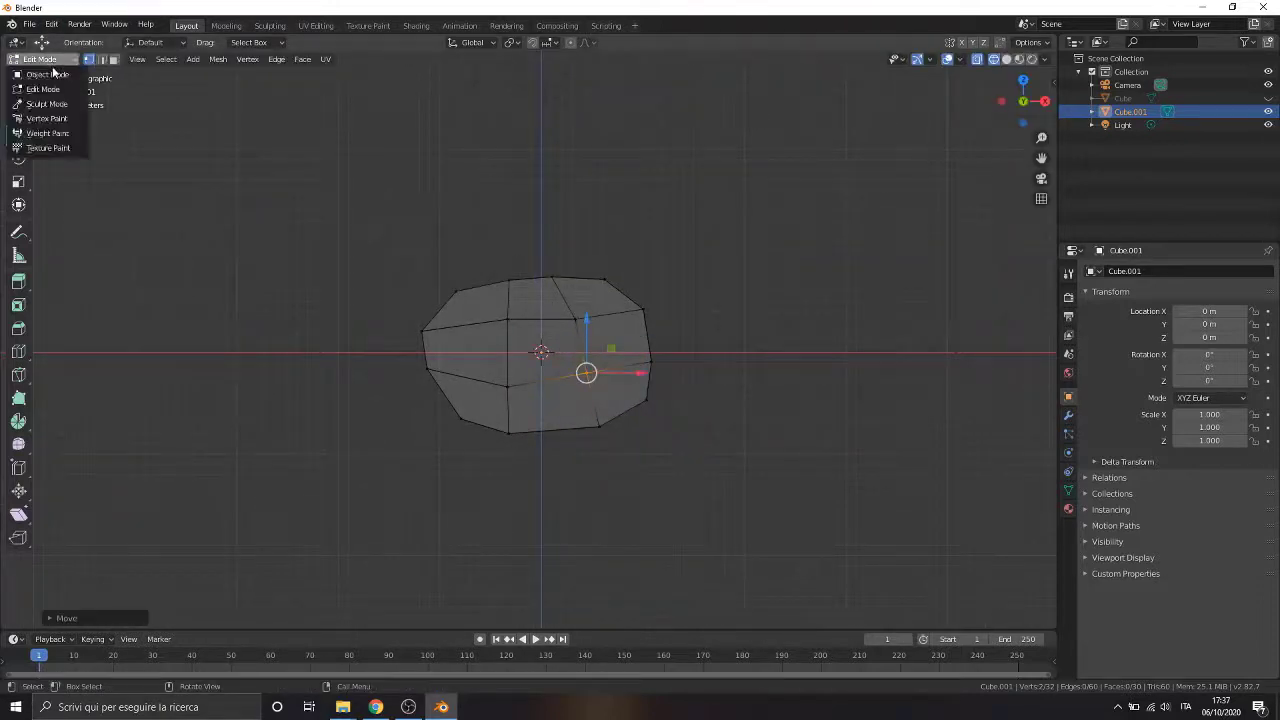
pyautogui.click(55, 91)
pyautogui.moveTo(523, 382); pyautogui.dragTo(641, 407, button='middle')
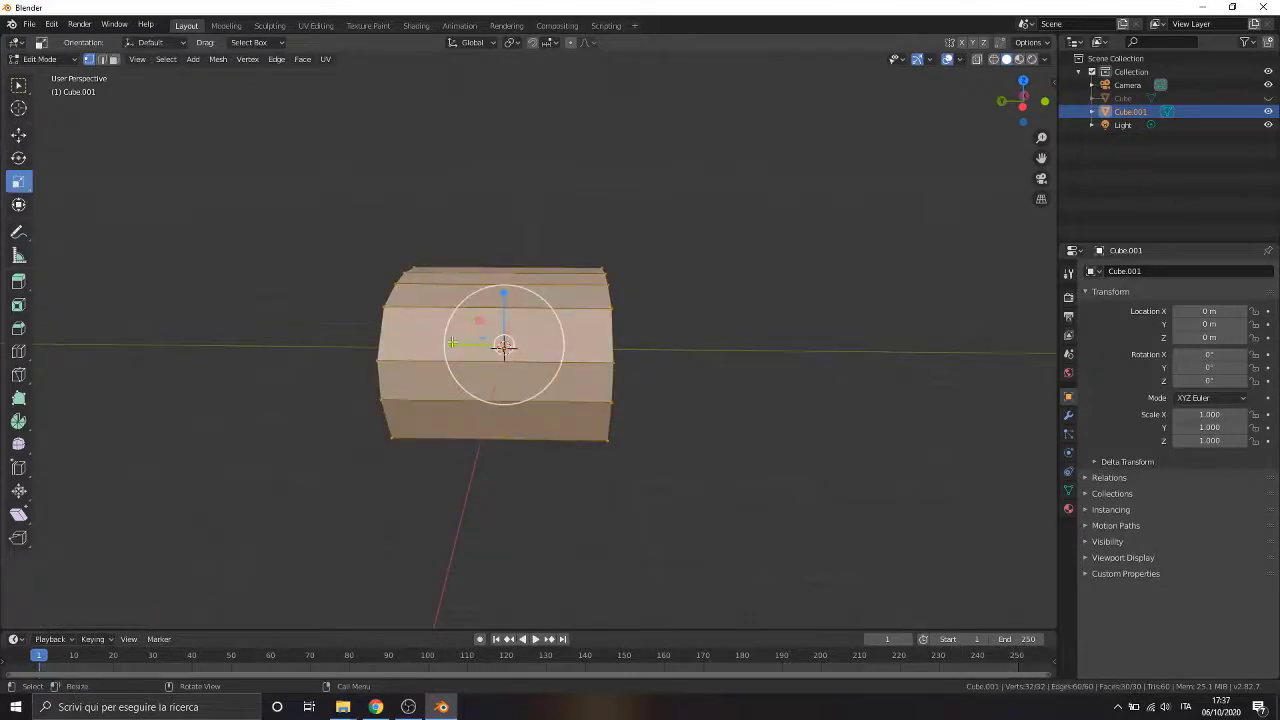
pyautogui.moveTo(452, 343); pyautogui.dragTo(500, 347)
pyautogui.hotkey('ctrl', 'z')
pyautogui.hotkey('ctrl', 'z')
pyautogui.hotkey('ctrl', 'shift', 'z')
# Step: Thin the slab further along the Y axis by a factor of about 0.8 in the right orthographic view
pyautogui.click(1022, 106)
pyautogui.scroll(7, 530, 345)
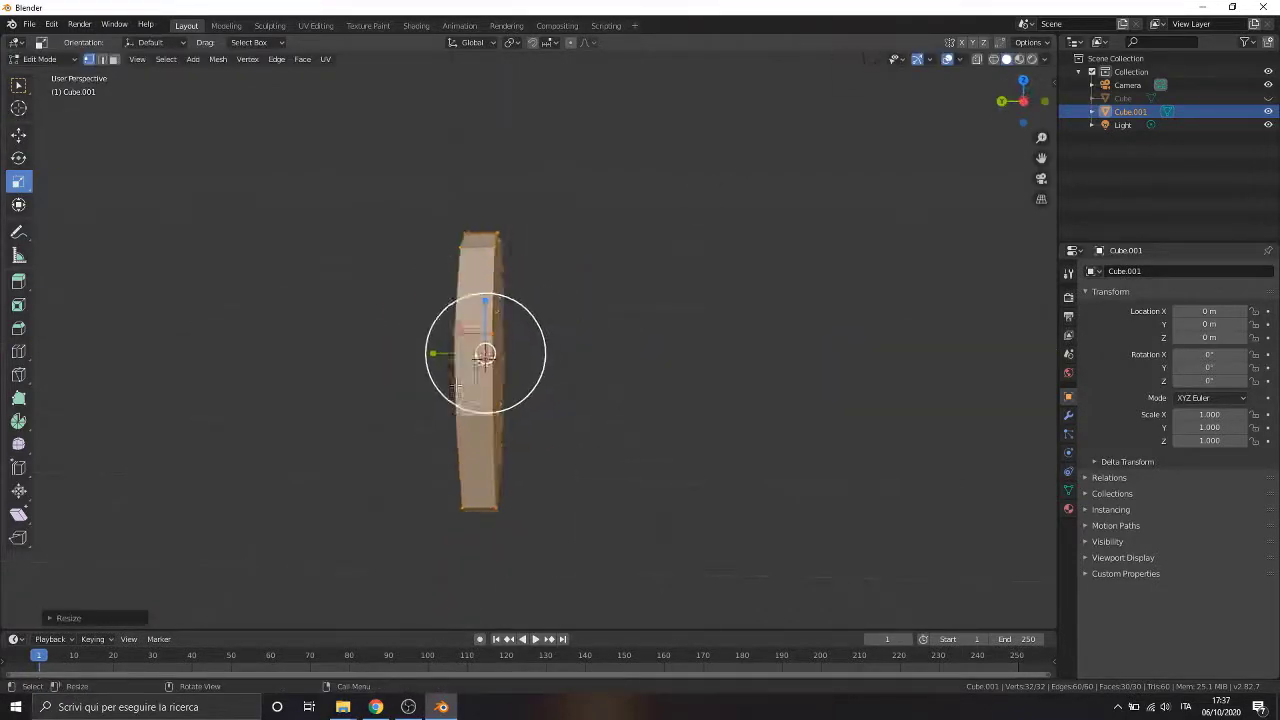
pyautogui.click(1022, 104)
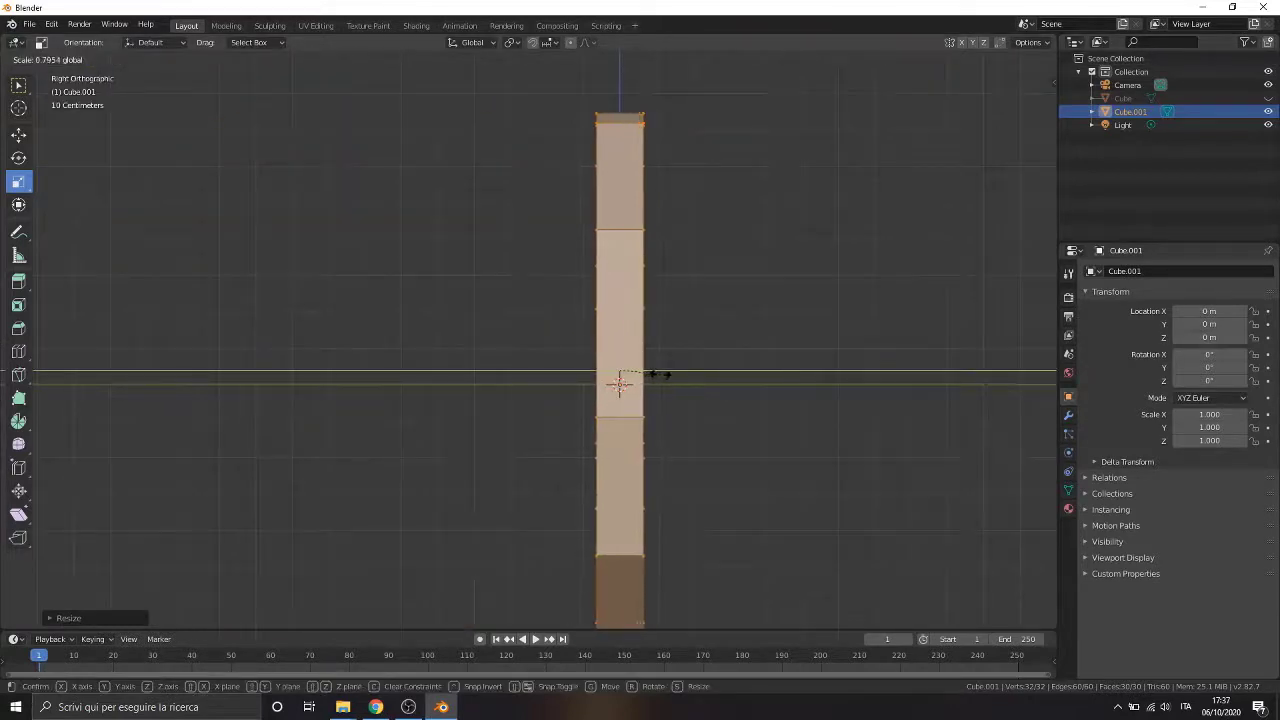
pyautogui.scroll(-3, 680, 368)
# Step: Select the outer edge loop around the slab's front face and bevel it slightly
pyautogui.moveTo(746, 357); pyautogui.dragTo(577, 285, button='middle')
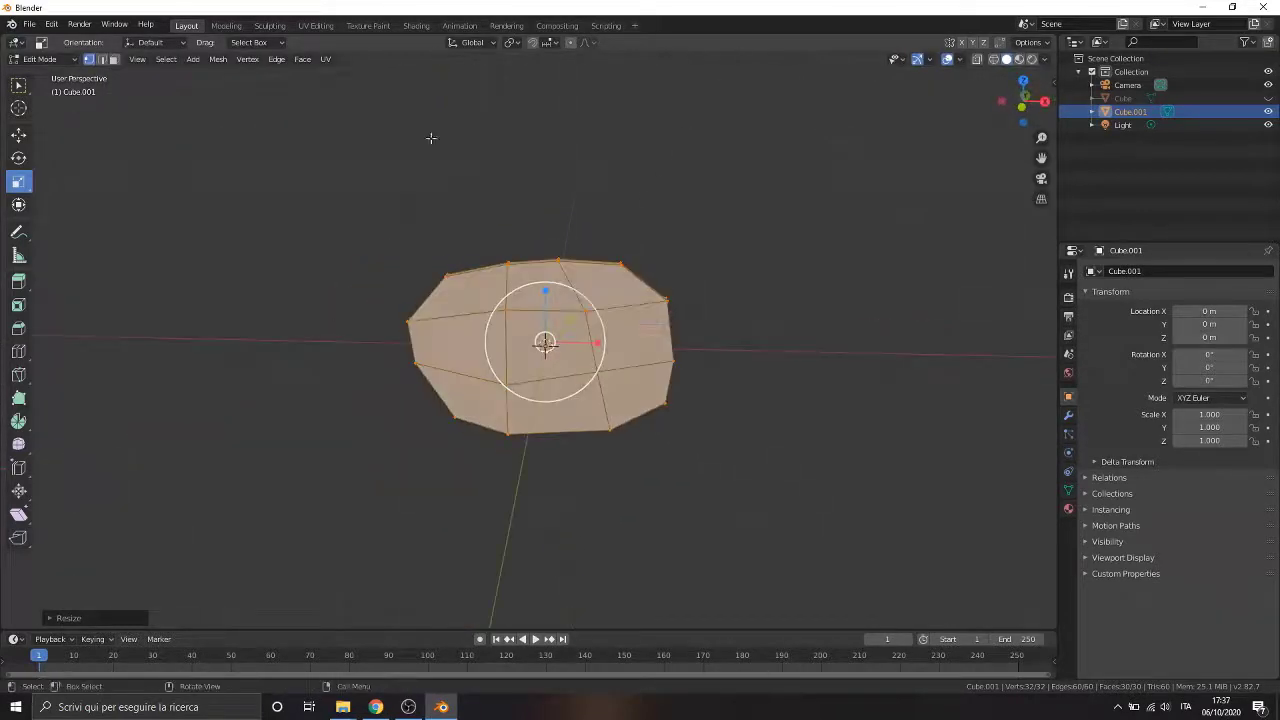
pyautogui.scroll(2, 431, 137)
pyautogui.hotkey('alt', 'a')
pyautogui.moveTo(431, 137); pyautogui.dragTo(533, 303, button='middle')
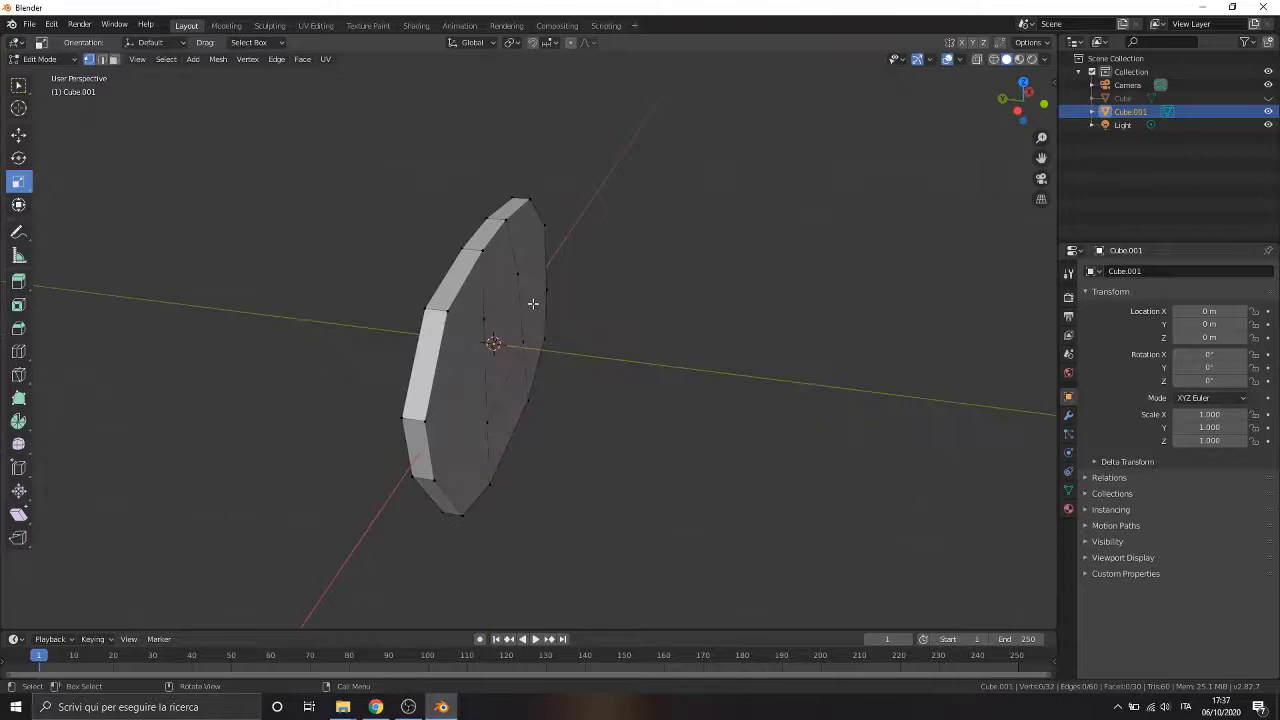
pyautogui.click(430, 309)
pyautogui.keyDown('ctrl'); pyautogui.click(512, 198); pyautogui.keyUp('ctrl')
pyautogui.moveTo(748, 228); pyautogui.dragTo(530, 233, button='middle')
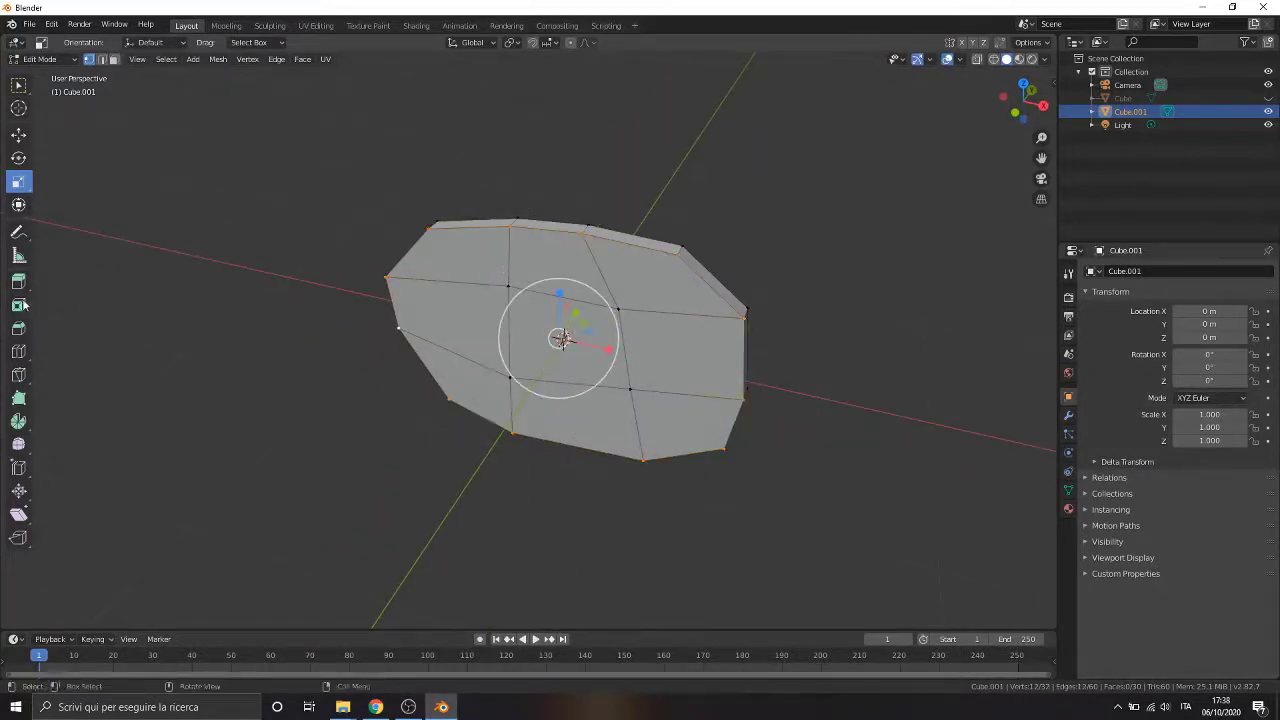
pyautogui.click(17, 333)
pyautogui.moveTo(470, 395); pyautogui.dragTo(531, 371)
pyautogui.moveTo(531, 371); pyautogui.dragTo(505, 320, button='middle')
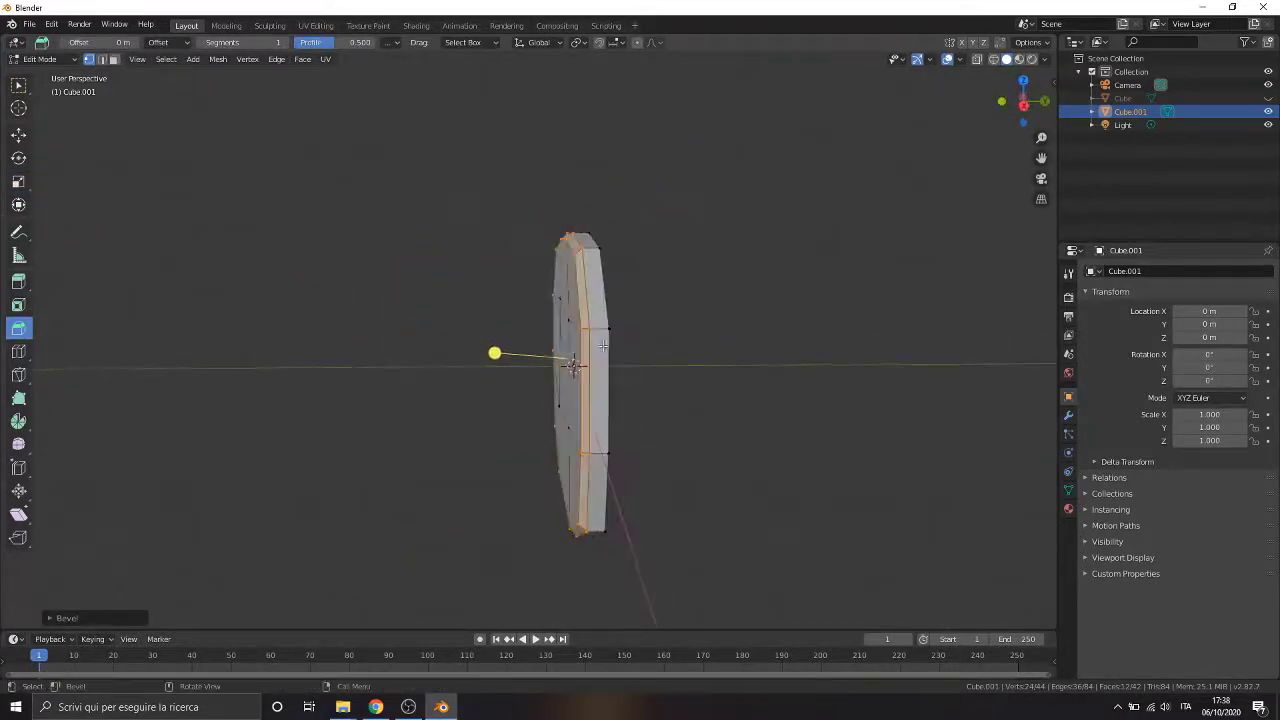
pyautogui.scroll(4, 543, 359)
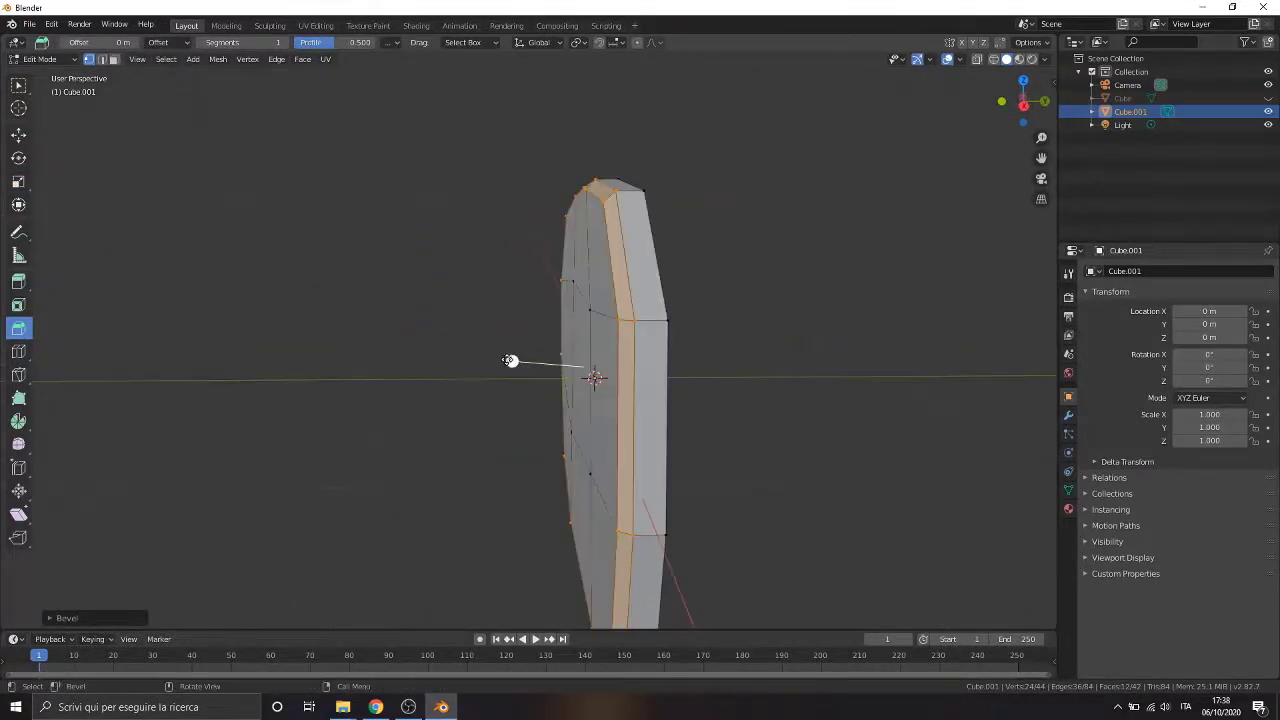
pyautogui.moveTo(511, 360)
pyautogui.mouseDown()
pyautogui.moveTo(489, 373)
pyautogui.moveTo(514, 360)
pyautogui.mouseUp()
pyautogui.hotkey('ctrl', 'z')
pyautogui.hotkey('ctrl', 'z')
# Step: Select the nine faces on the slab's unbevelled back side in face mode and delete them
pyautogui.moveTo(514, 360); pyautogui.dragTo(127, 210, button='middle')
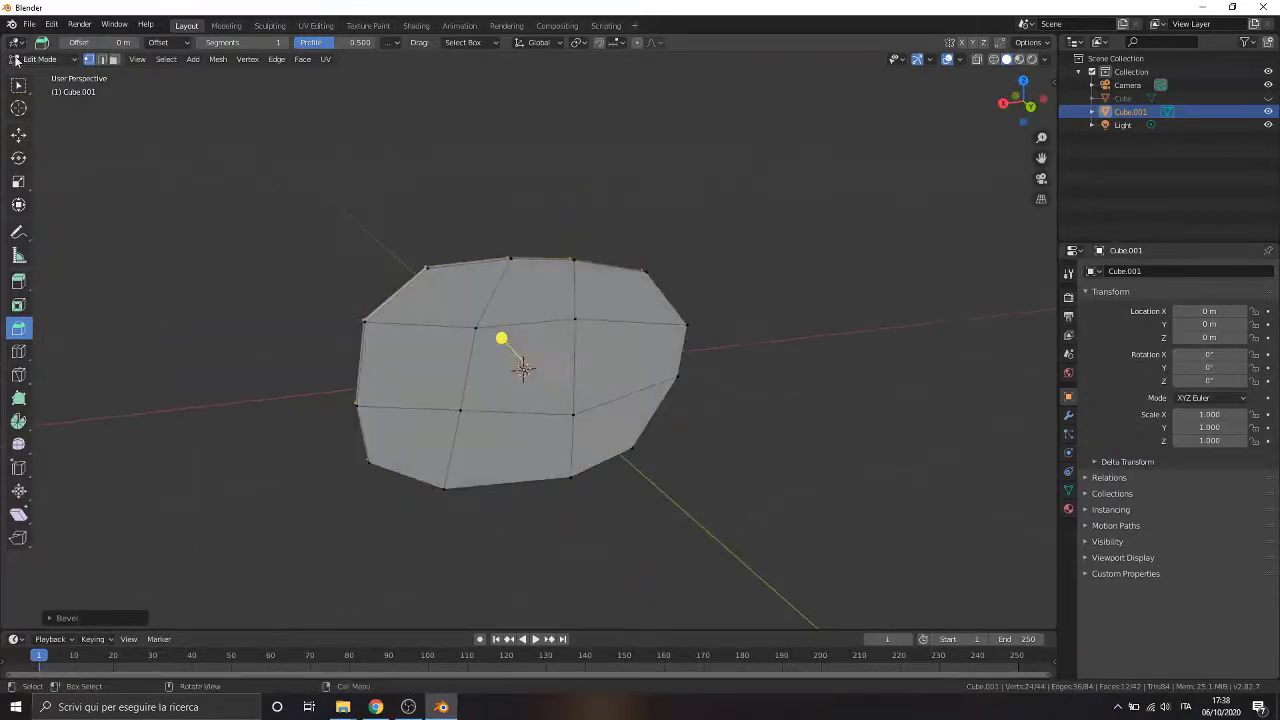
pyautogui.click(18, 85)
pyautogui.click(488, 217)
pyautogui.click(208, 61)
pyautogui.click(113, 59)
pyautogui.click(470, 293)
pyautogui.keyDown('shift'); pyautogui.click(532, 294); pyautogui.keyUp('shift')
pyautogui.keyDown('shift'); pyautogui.click(530, 355); pyautogui.keyUp('shift')
pyautogui.keyDown('shift'); pyautogui.click(615, 356); pyautogui.keyUp('shift')
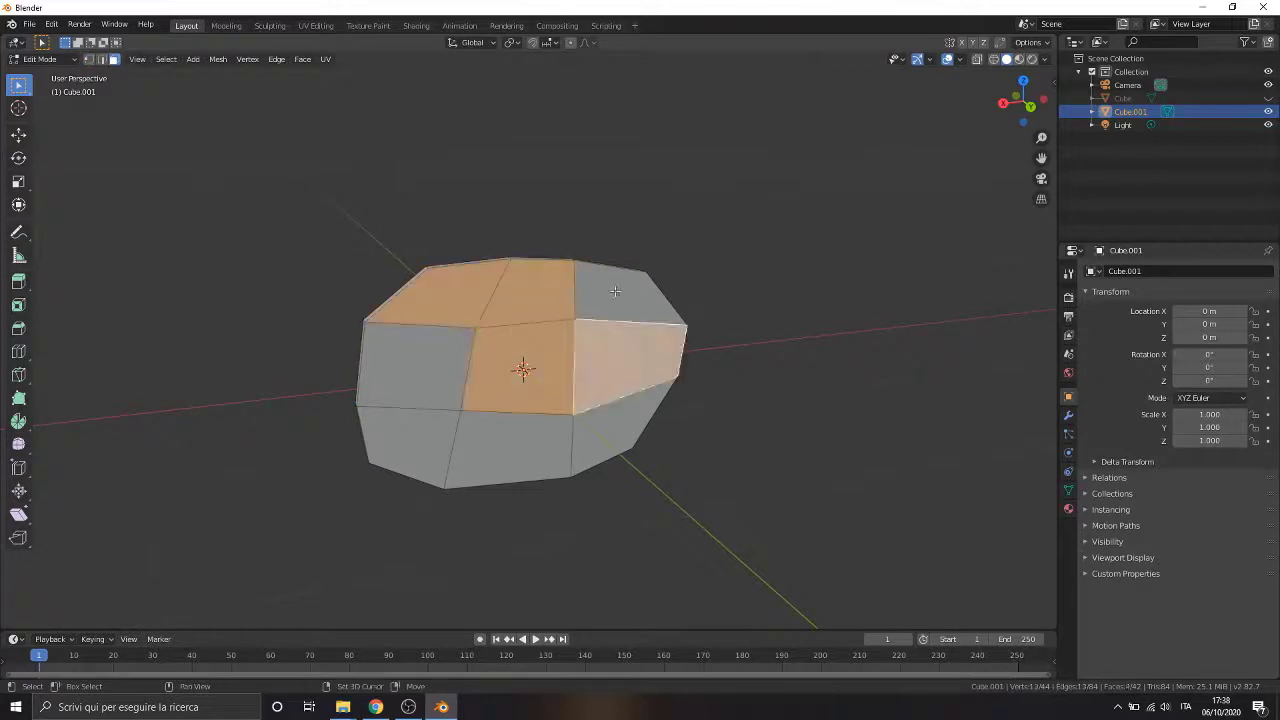
pyautogui.keyDown('shift'); pyautogui.click(615, 291); pyautogui.keyUp('shift')
pyautogui.keyDown('shift'); pyautogui.click(415, 365); pyautogui.keyUp('shift')
pyautogui.keyDown('shift'); pyautogui.click(410, 445); pyautogui.keyUp('shift')
pyautogui.keyDown('shift'); pyautogui.click(510, 445); pyautogui.keyUp('shift')
pyautogui.keyDown('shift'); pyautogui.click(620, 430); pyautogui.keyUp('shift')
pyautogui.moveTo(620, 430); pyautogui.dragTo(811, 379, button='middle')
pyautogui.press('x')
pyautogui.click(587, 423)
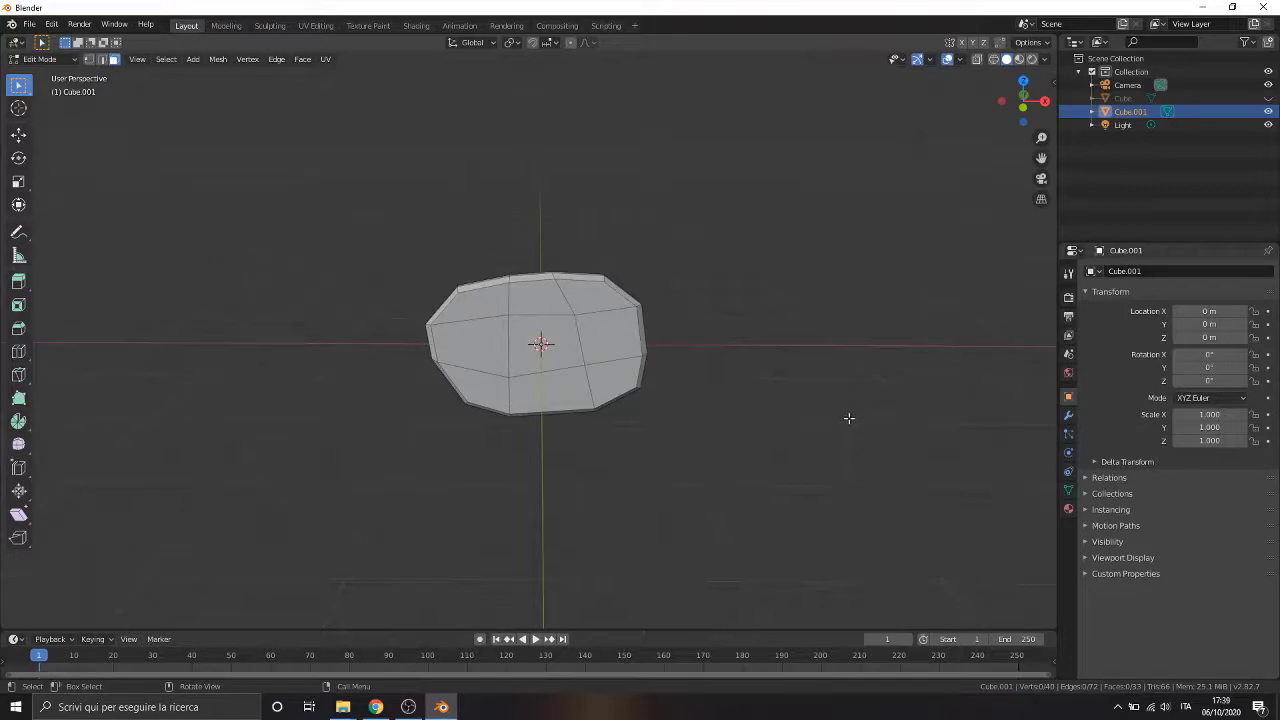
# Step: Scale the whole plate down and move it along the negative Y axis, away from the origin
pyautogui.press('a')
pyautogui.press('s')
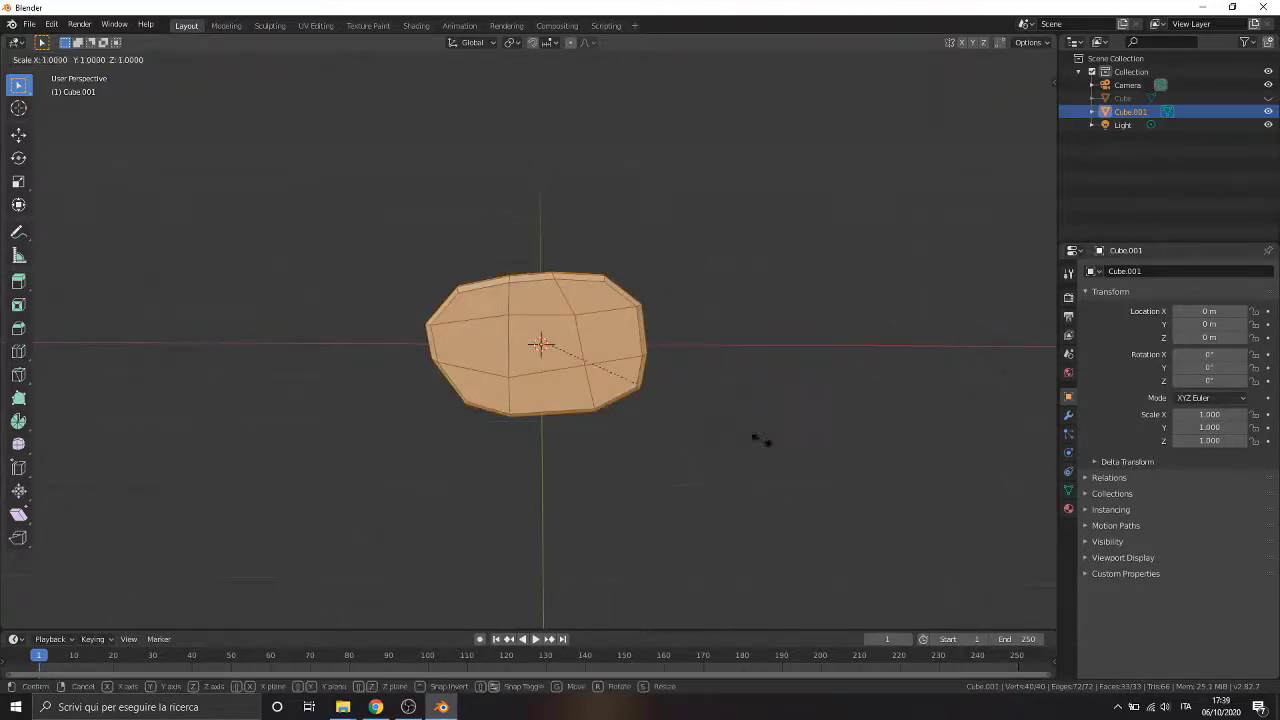
pyautogui.click(586, 398)
pyautogui.click(18, 134)
pyautogui.moveTo(760, 326); pyautogui.dragTo(617, 366, button='middle')
pyautogui.moveTo(600, 335); pyautogui.dragTo(463, 371)
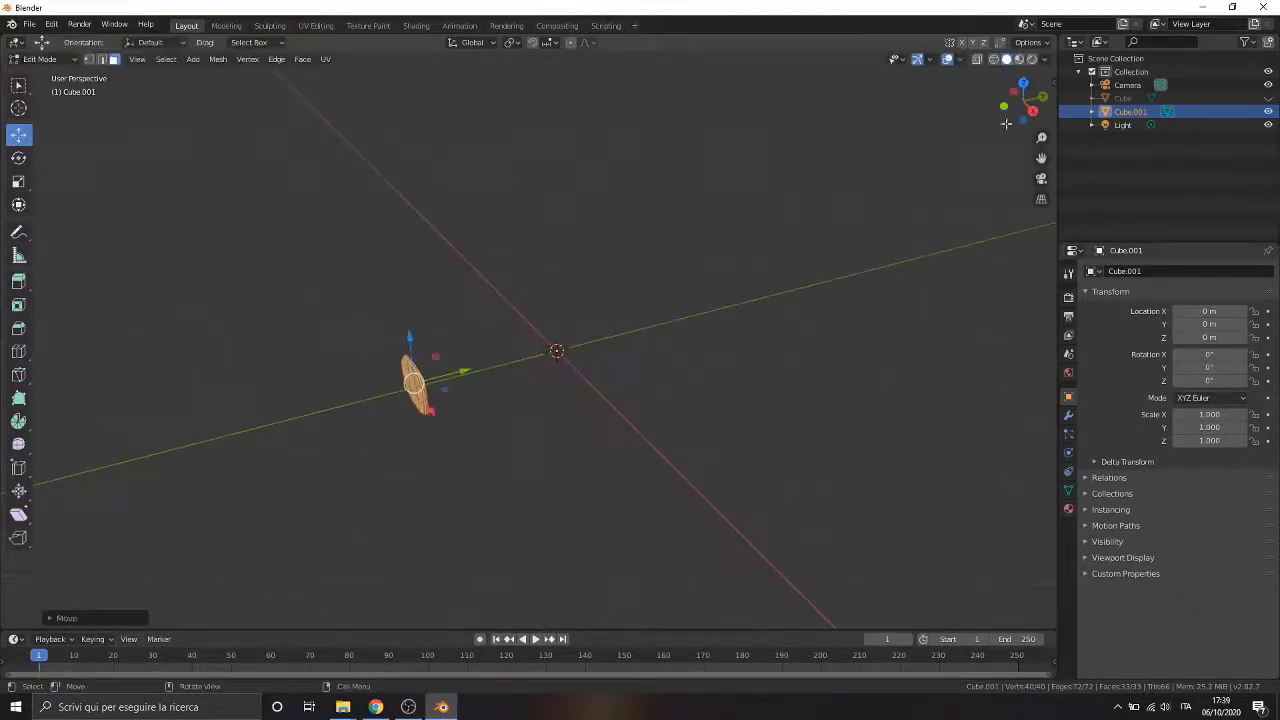
# Step: Unhide the box and move the plate up against its front wall in the right orthographic view
pyautogui.click(1268, 98)
pyautogui.moveTo(255, 308); pyautogui.dragTo(404, 288, button='middle')
pyautogui.click(1044, 101)
pyautogui.scroll(5, 560, 330)
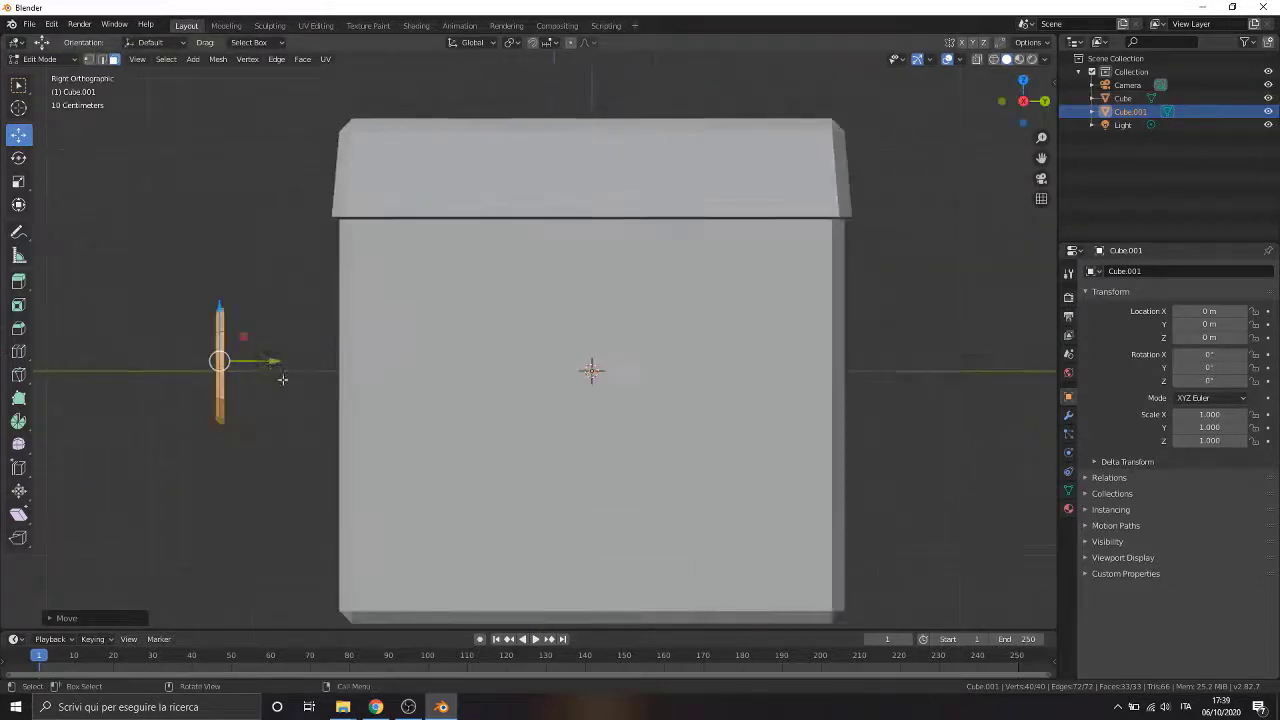
pyautogui.press('g')
pyautogui.click(390, 350)
pyautogui.scroll(4, 390, 350)
pyautogui.scroll(-2, 495, 410)
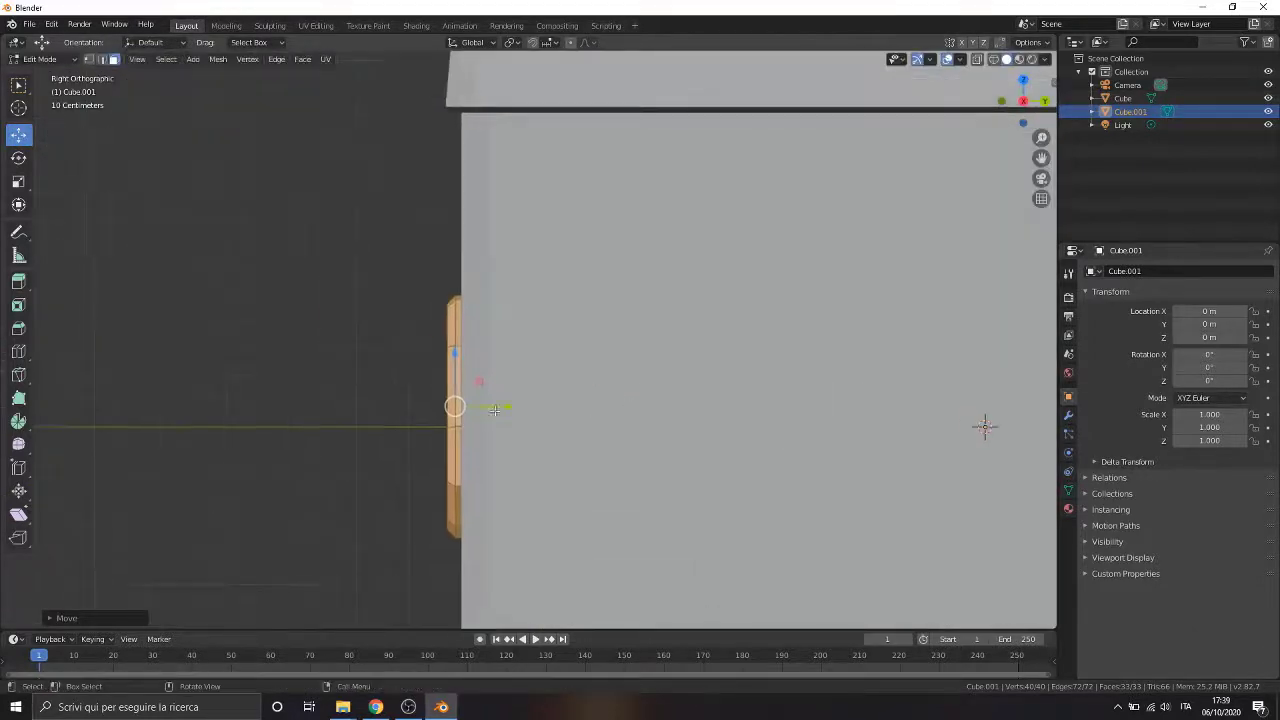
# Step: Fine-tune the plate's depth against the box's front wall in wireframe shading, restore solid shading and return to Object Mode
pyautogui.press('z')
pyautogui.click(470, 374)
pyautogui.scroll(5, 526, 437)
pyautogui.moveTo(398, 505); pyautogui.dragTo(427, 478)
pyautogui.scroll(-6, 470, 390)
pyautogui.scroll(5, 470, 376)
pyautogui.scroll(-7, 456, 384)
pyautogui.moveTo(456, 384); pyautogui.dragTo(315, 440, button='middle')
pyautogui.press('z')
pyautogui.click(754, 334)
pyautogui.scroll(-4, 760, 392)
pyautogui.press('Tab')
pyautogui.scroll(1, 644, 413)
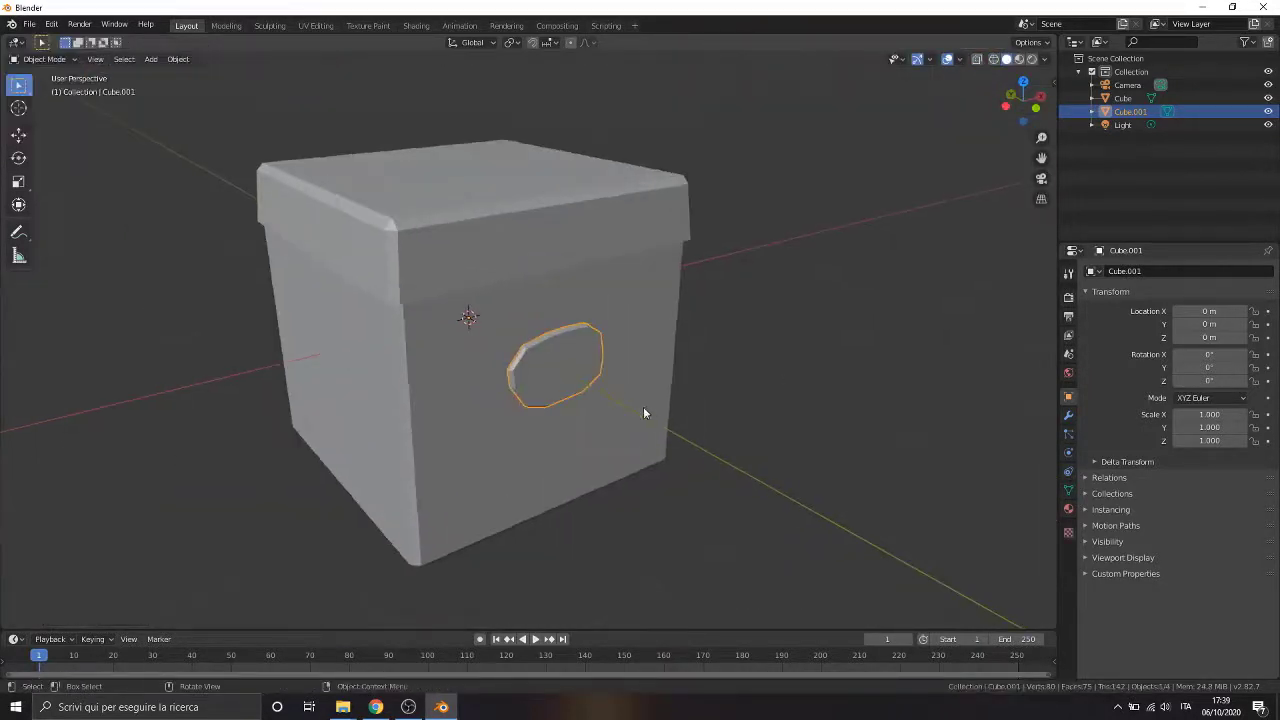
# Step: In Edit Mode, shrink the plate and shift it along the X axis to the upper-left area of the box's front wall
pyautogui.click(45, 59)
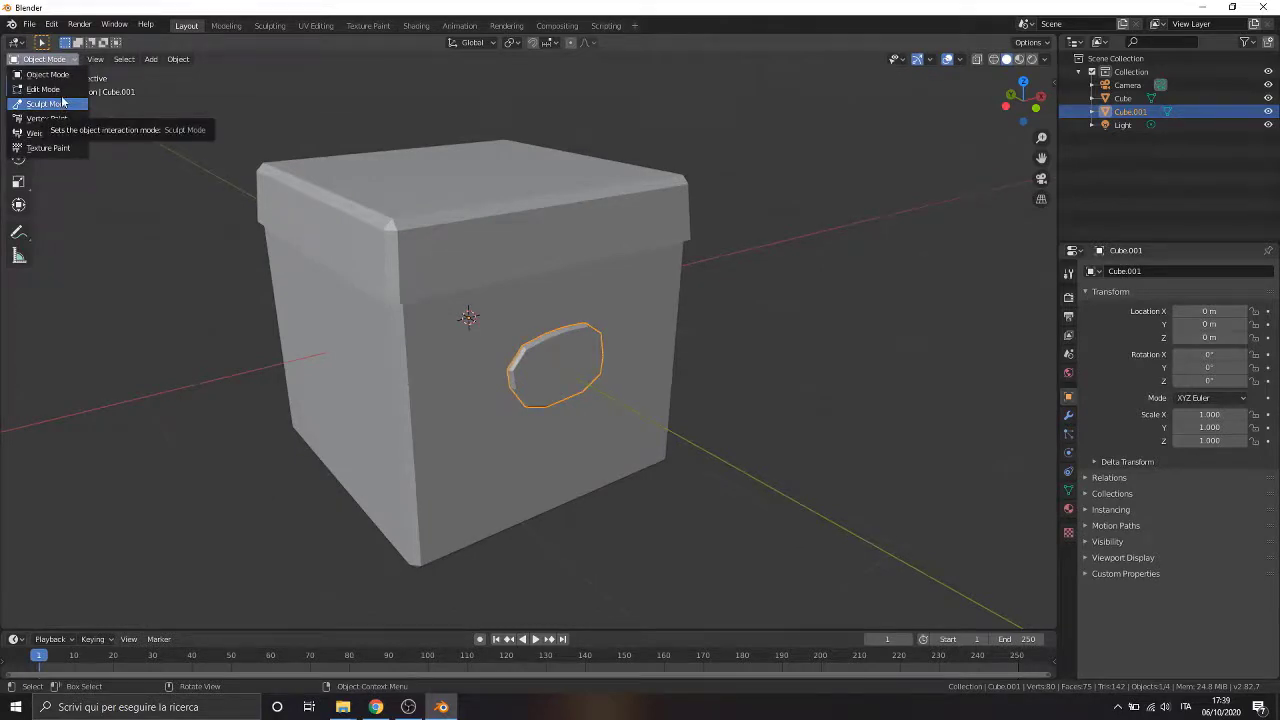
pyautogui.click(43, 89)
pyautogui.scroll(1, 620, 420)
pyautogui.press('s')
pyautogui.click(662, 459)
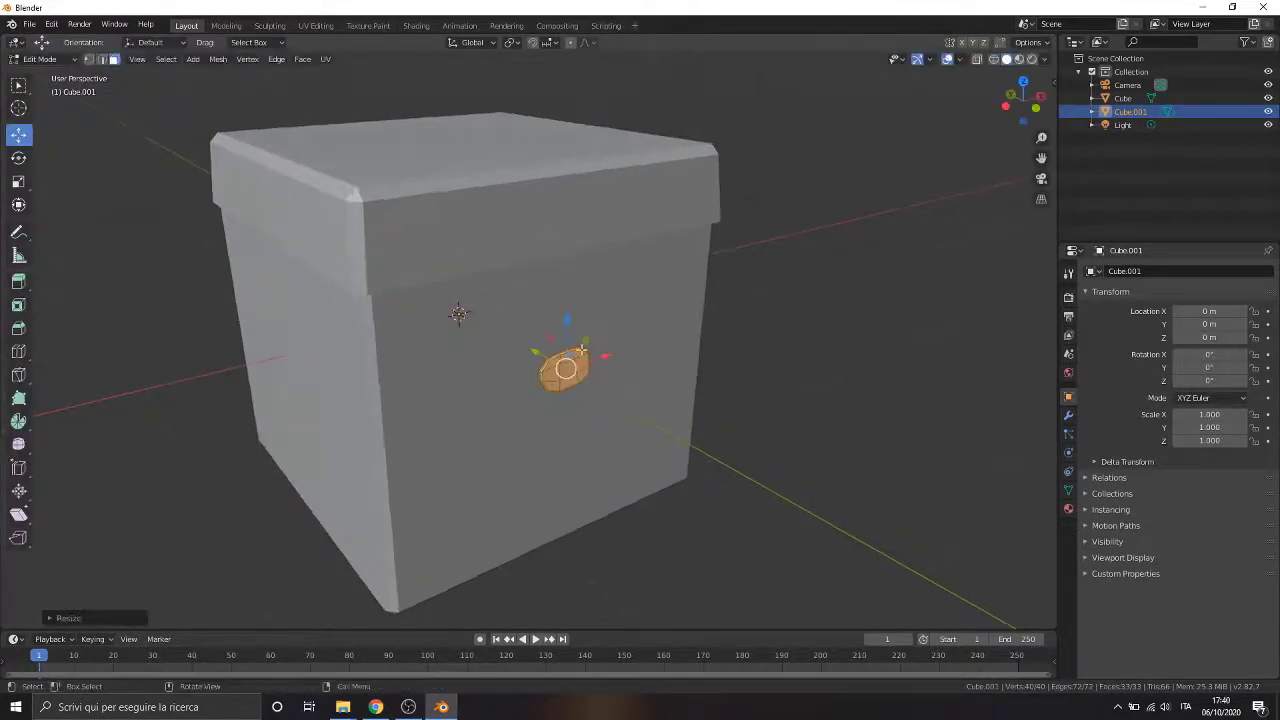
pyautogui.moveTo(606, 356); pyautogui.dragTo(455, 297)
pyautogui.moveTo(408, 290); pyautogui.dragTo(317, 287, button='middle')
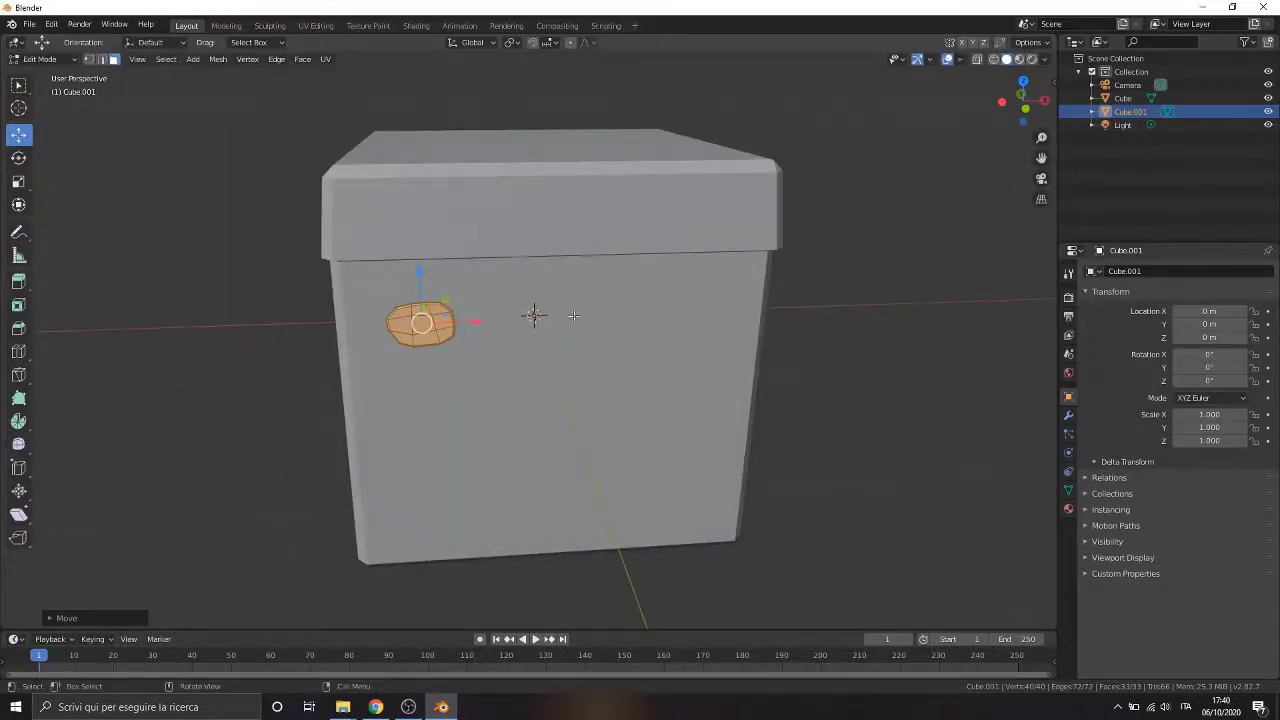
pyautogui.scroll(4, 569, 316)
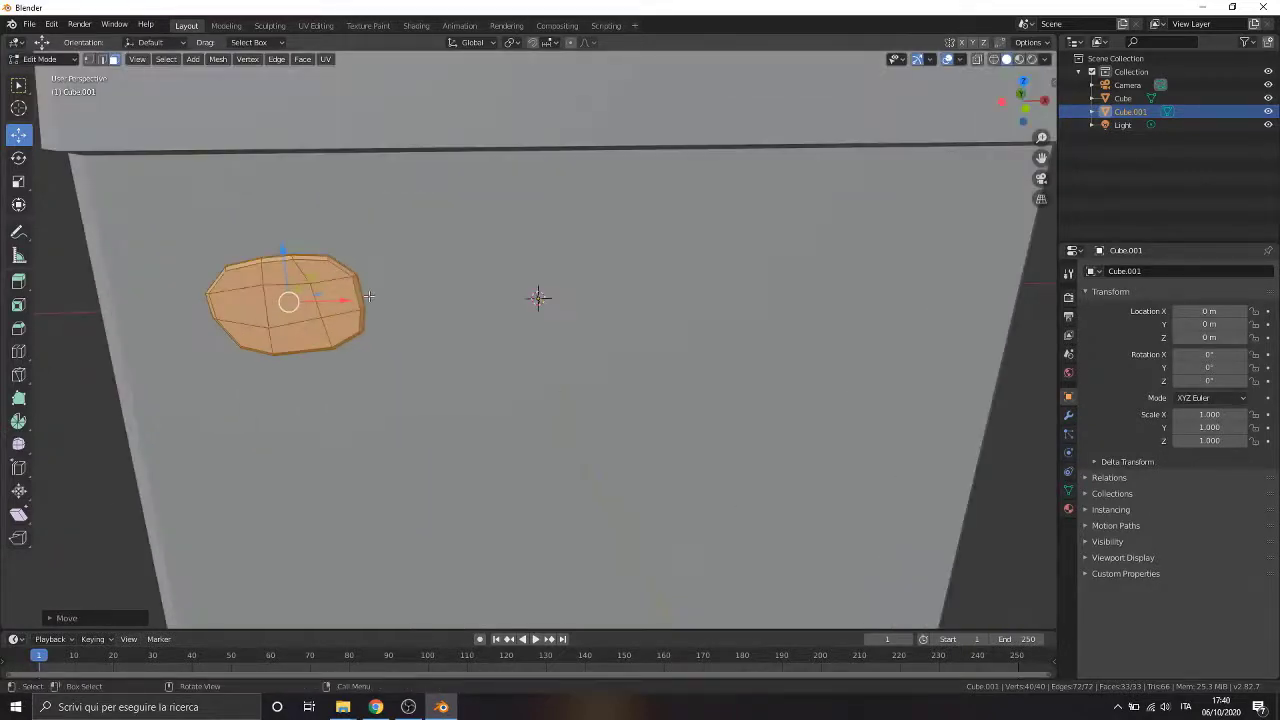
# Step: Switch to the UV Editing workspace and unwrap the plate's faces
pyautogui.click(315, 25)
pyautogui.scroll(9, 805, 389)
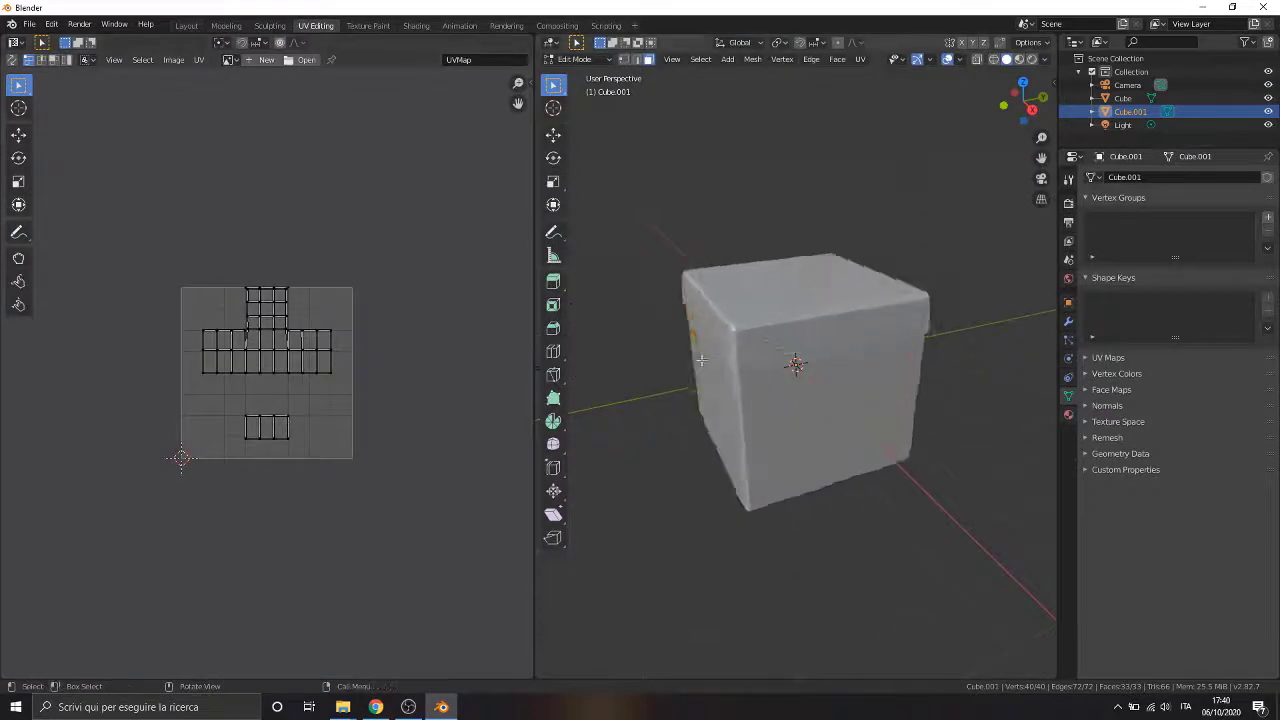
pyautogui.moveTo(805, 389); pyautogui.dragTo(1000, 345, button='middle')
pyautogui.press('u')
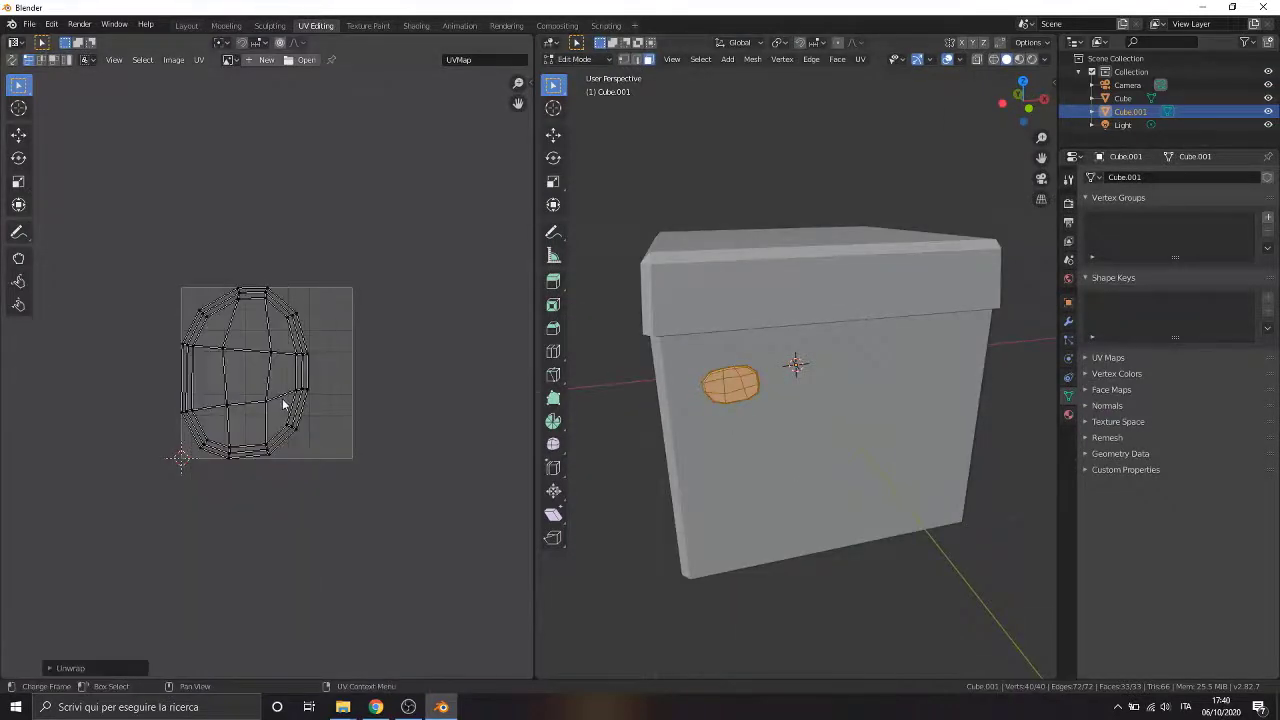
# Step: Scale the plate's entire UV island down to a small size and move it above the UV square
pyautogui.press('a')
pyautogui.press('s')
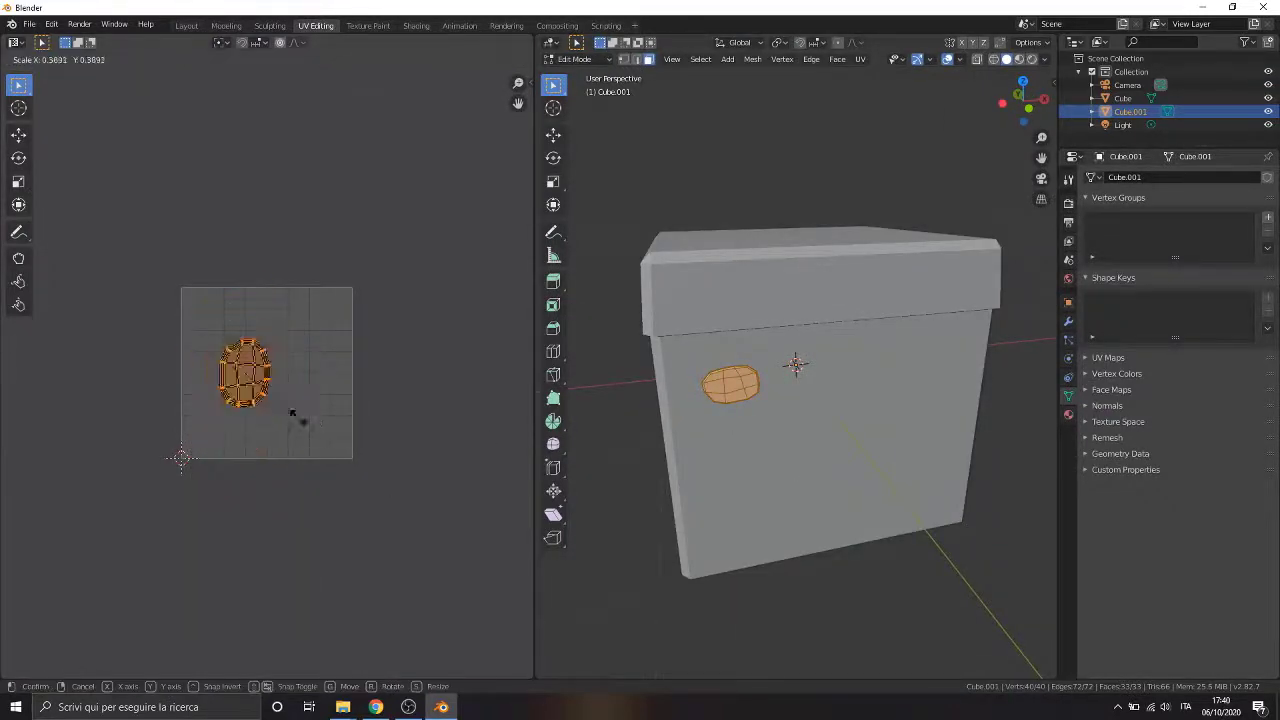
pyautogui.click(257, 391)
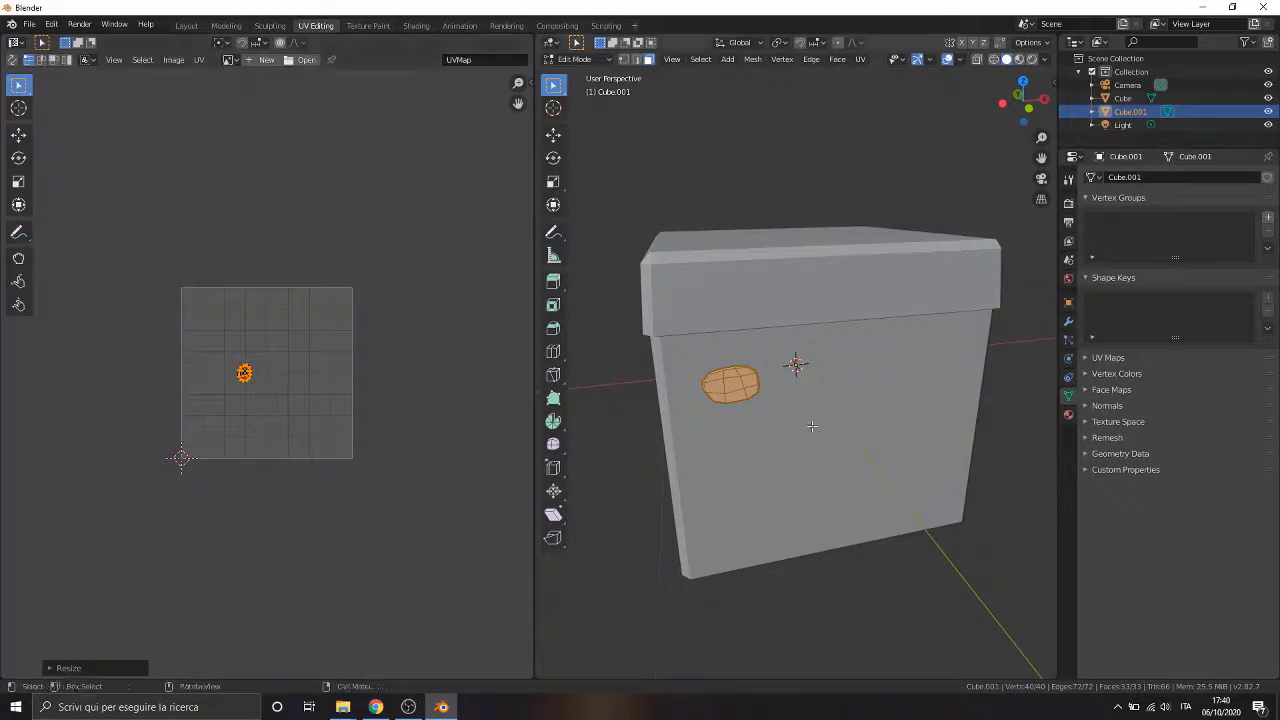
pyautogui.press('g')
pyautogui.click(349, 289)
pyautogui.scroll(5, 375, 250)
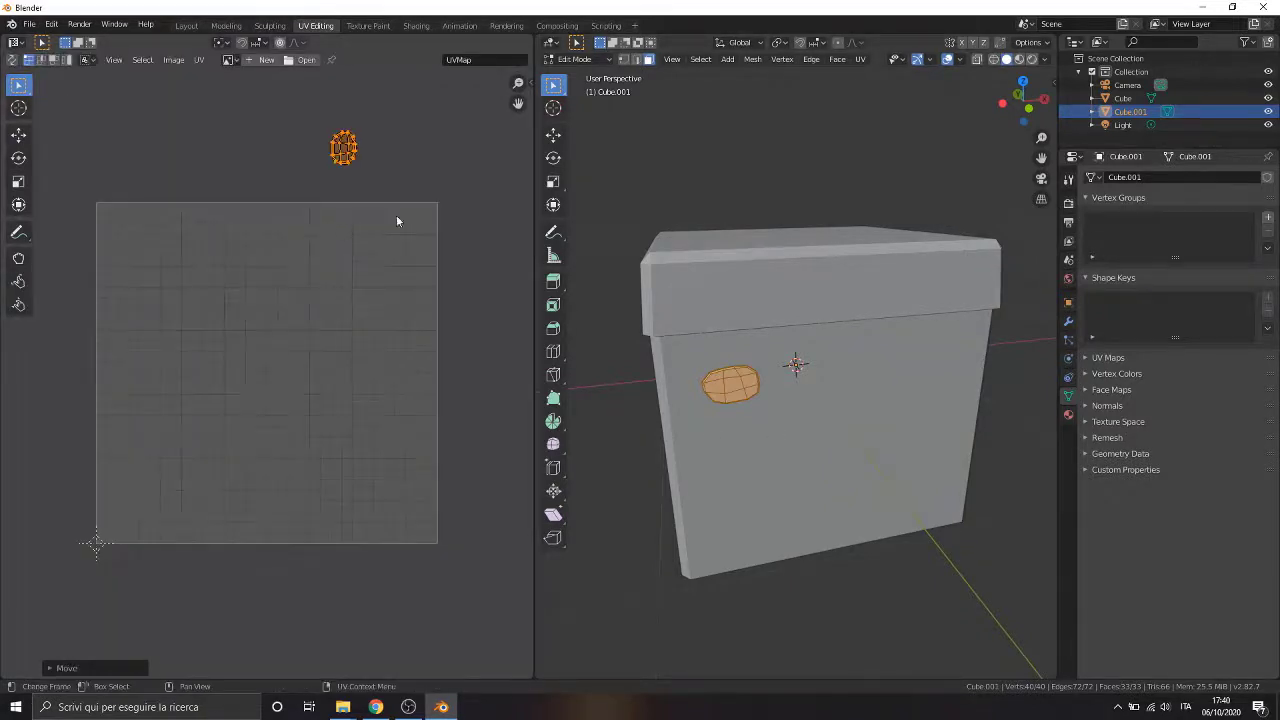
pyautogui.scroll(-3, 352, 235)
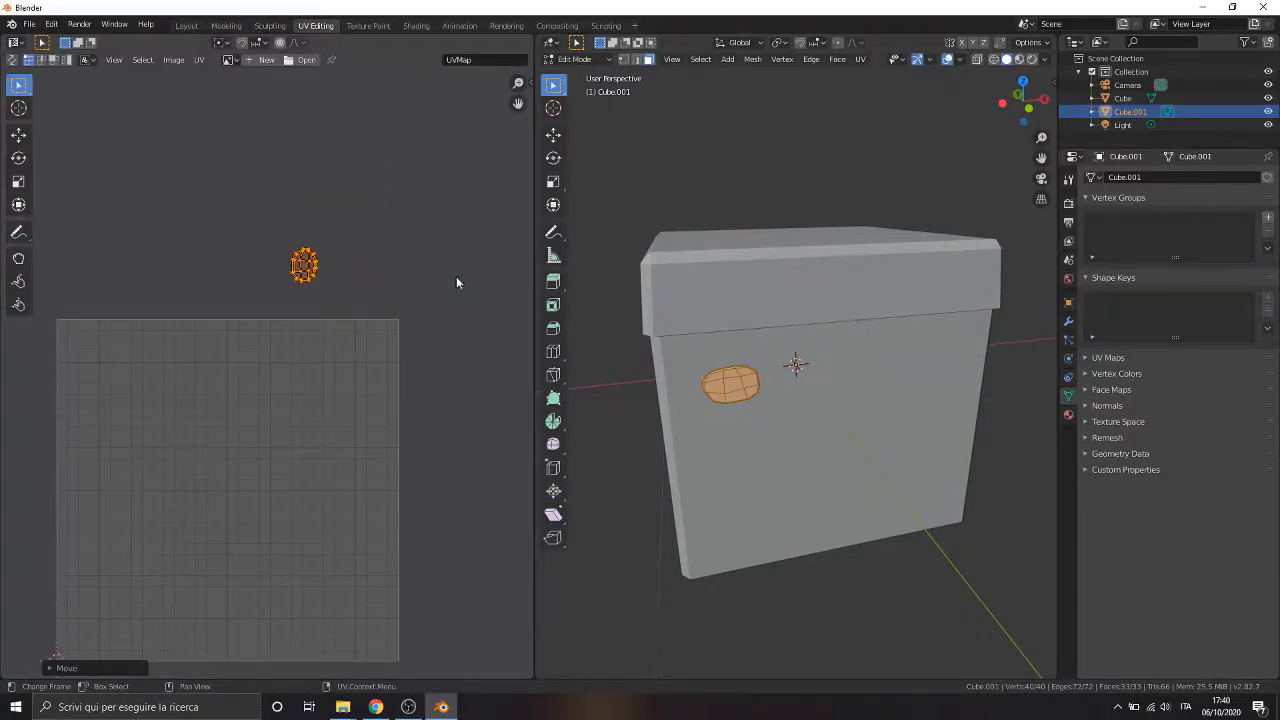
# Step: Return to the Layout workspace with the plate open in Edit Mode
pyautogui.click(576, 59)
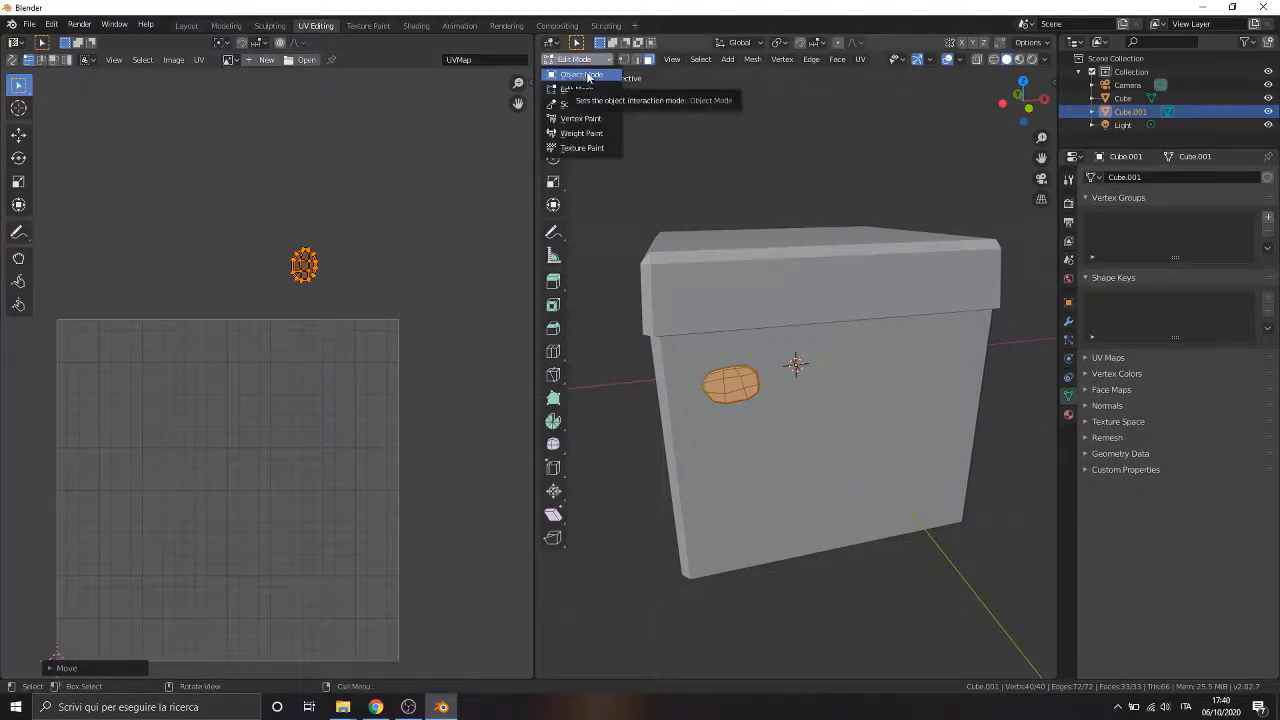
pyautogui.click(587, 76)
pyautogui.click(578, 59)
pyautogui.click(577, 89)
pyautogui.click(186, 25)
pyautogui.scroll(-3, 520, 392)
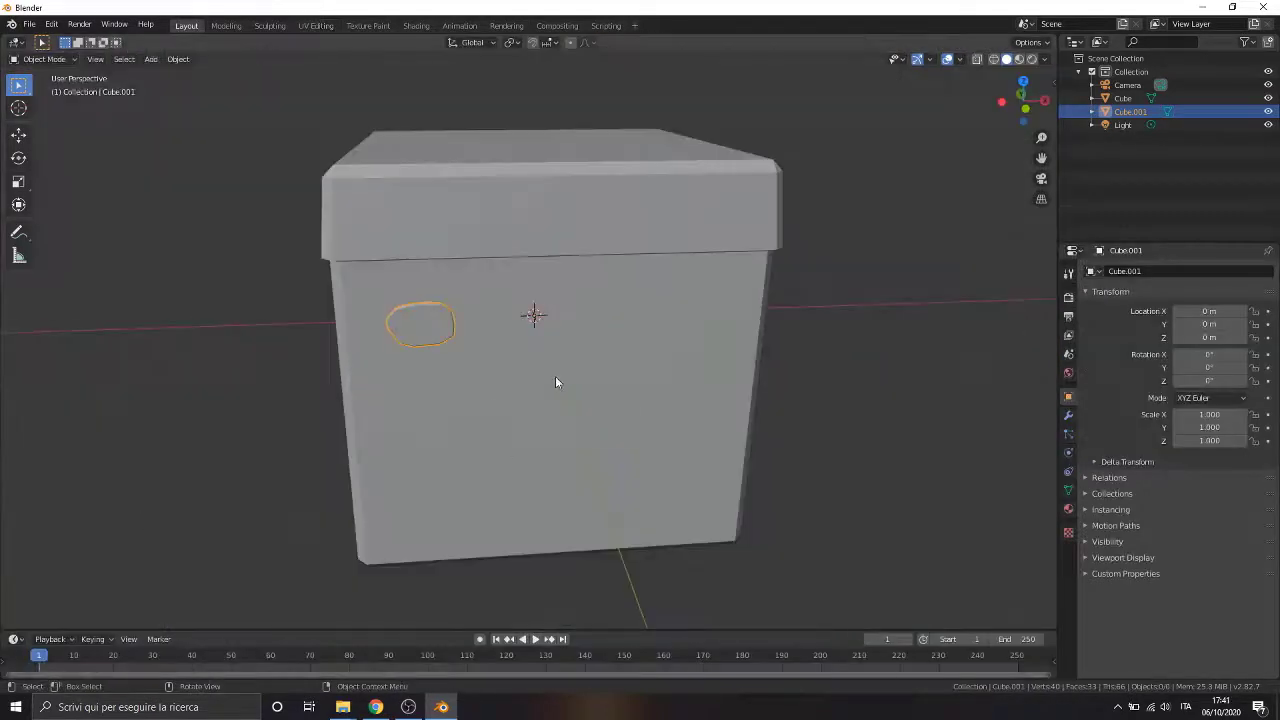
pyautogui.click(44, 59)
pyautogui.click(50, 89)
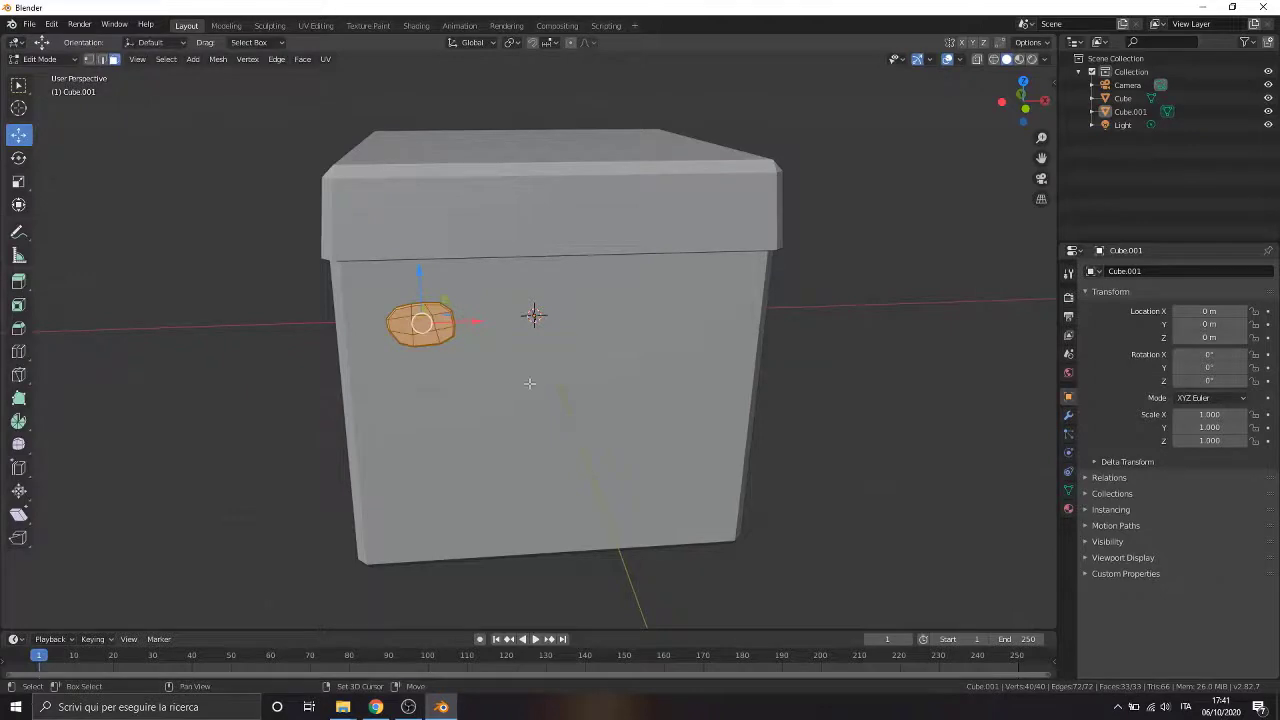
# Step: Duplicate the plate, move the copy to the lower middle of the box's front wall and rotate it diagonally
pyautogui.hotkey('shift', 'd')
pyautogui.rightClick(583, 383)
pyautogui.moveTo(482, 321); pyautogui.dragTo(612, 320)
pyautogui.moveTo(551, 270); pyautogui.dragTo(617, 481)
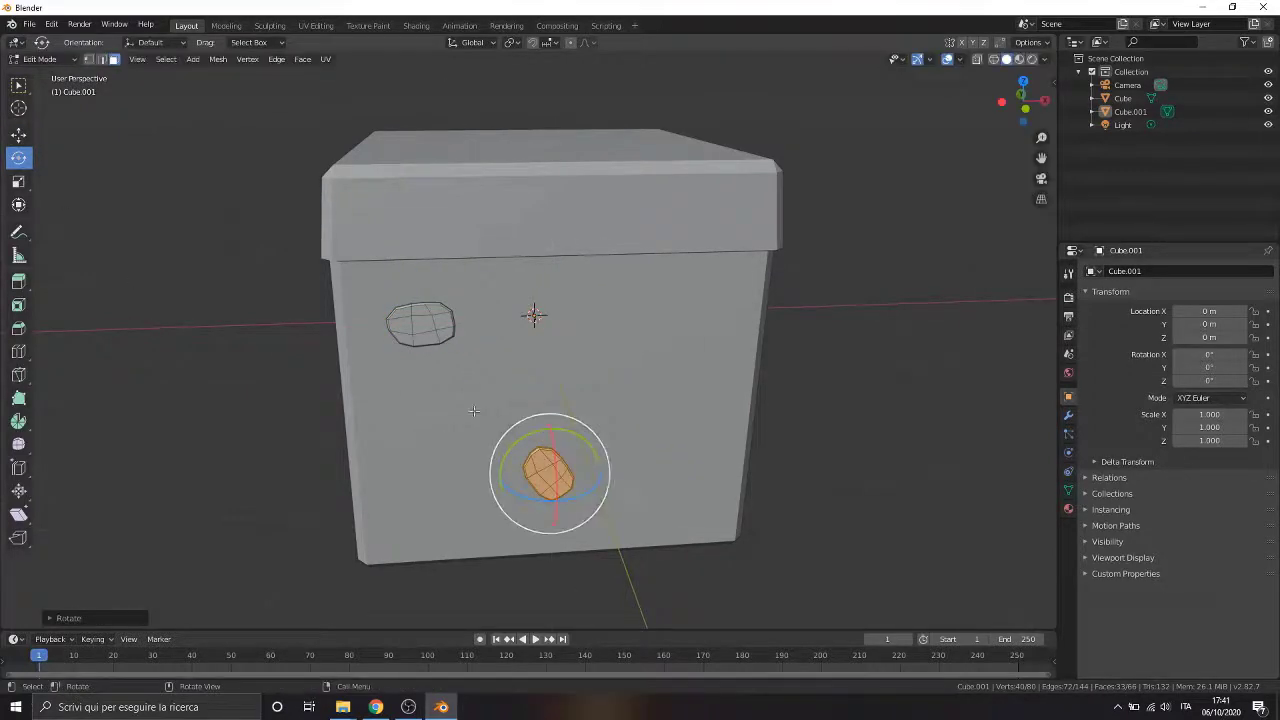
# Step: Duplicate the diagonal plate and move the copy along X and Z to the upper-right area of the front wall
pyautogui.hotkey('shift', 'd')
pyautogui.rightClick(600, 450)
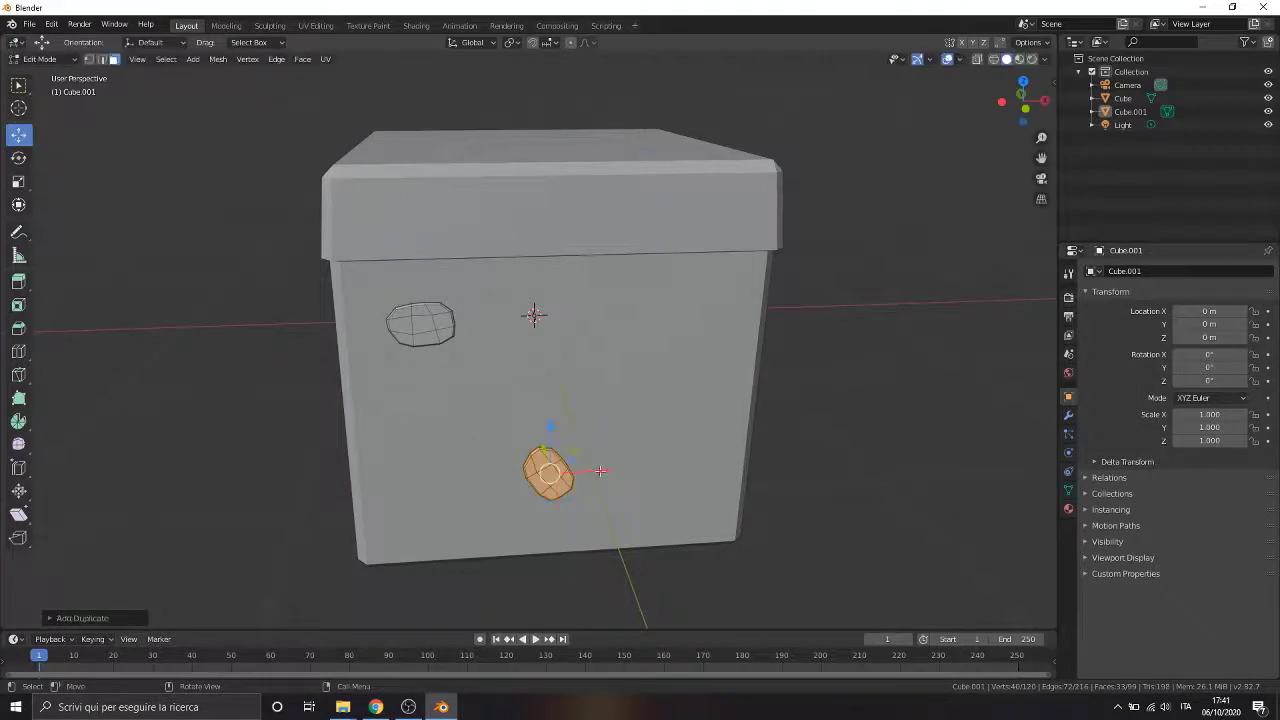
pyautogui.moveTo(600, 471); pyautogui.dragTo(734, 468)
pyautogui.moveTo(684, 418); pyautogui.dragTo(683, 280)
# Step: Try enlarging the upper-right plate and adjusting its depth against the wall in wireframe shading, and undo these changes
pyautogui.press('s')
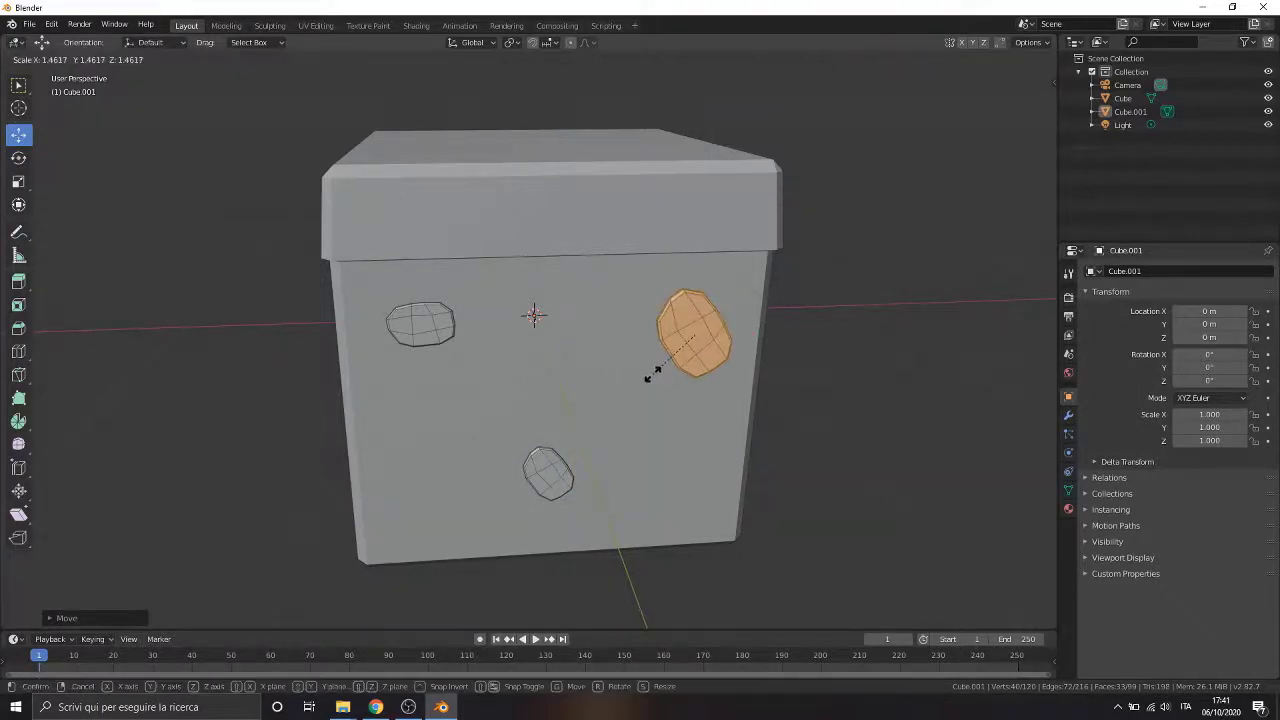
pyautogui.click(646, 376)
pyautogui.moveTo(646, 376); pyautogui.dragTo(660, 329, button='middle')
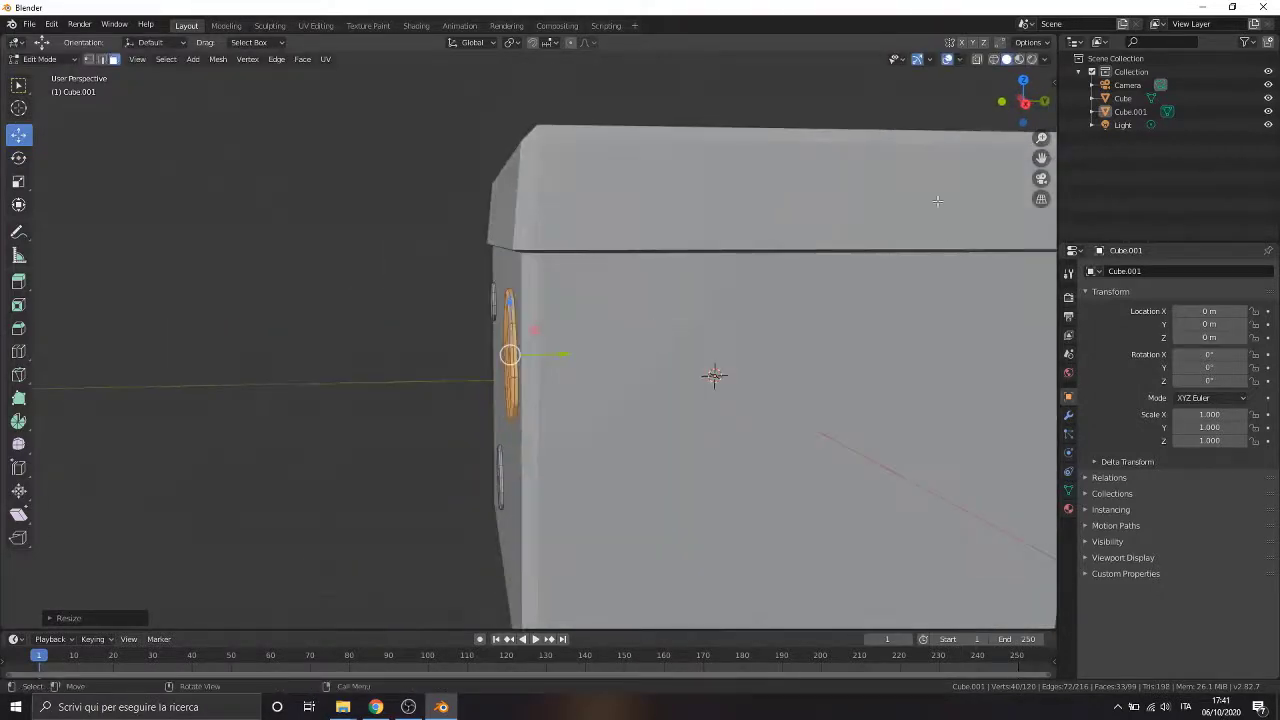
pyautogui.click(1024, 103)
pyautogui.scroll(6, 604, 326)
pyautogui.press('z')
pyautogui.click(360, 317)
pyautogui.moveTo(480, 300); pyautogui.dragTo(482, 300)
pyautogui.moveTo(482, 300); pyautogui.dragTo(687, 338, button='middle')
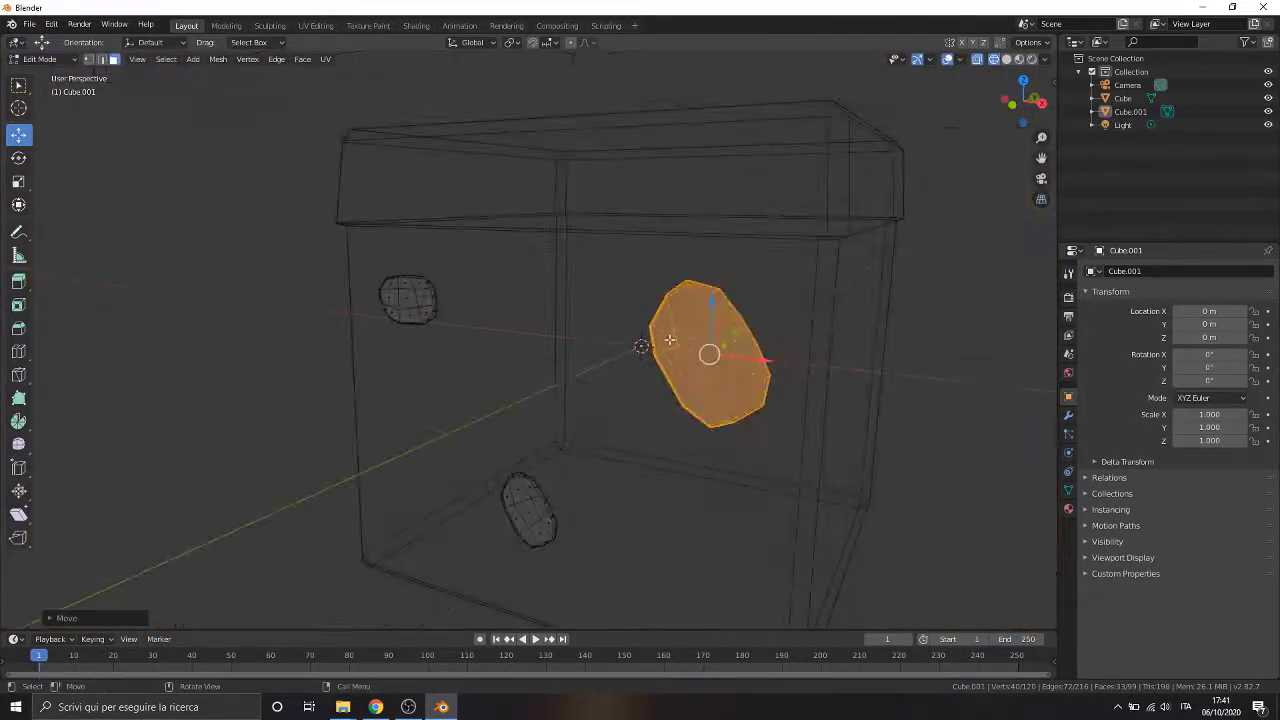
pyautogui.press('s')
pyautogui.click(676, 341)
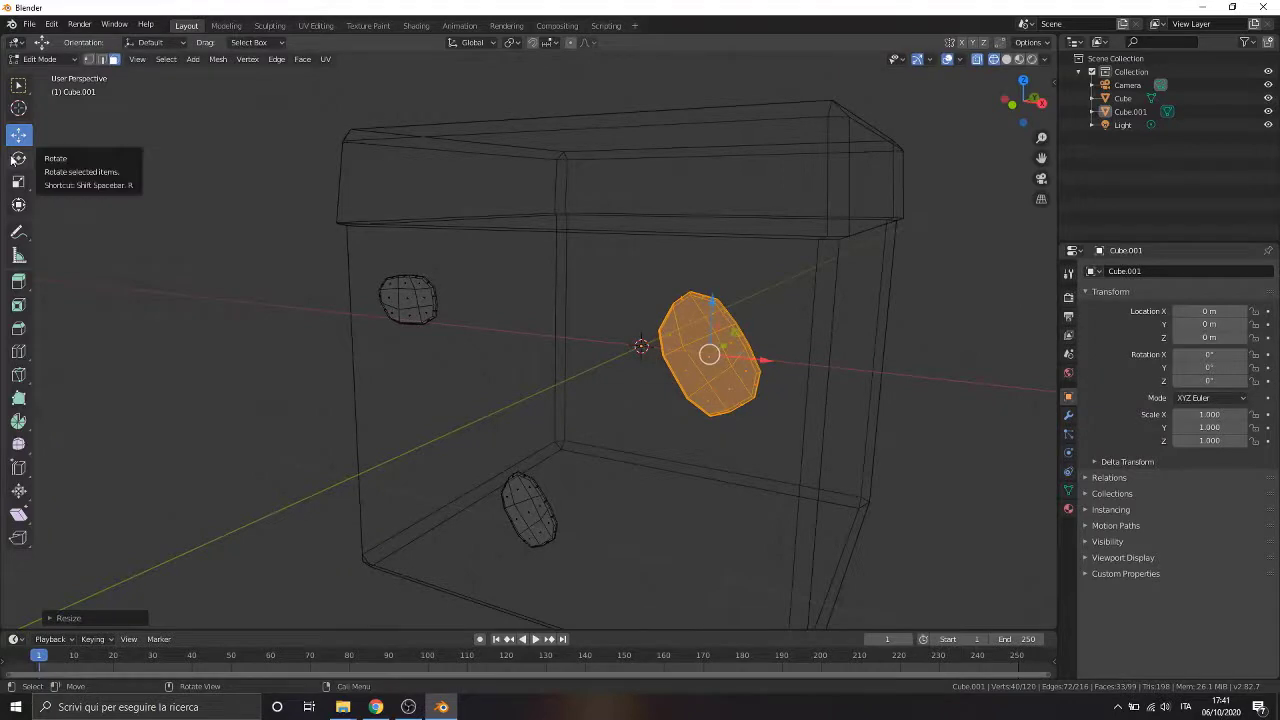
pyautogui.hotkey('ctrl', 'z')
pyautogui.hotkey('ctrl', 'z')
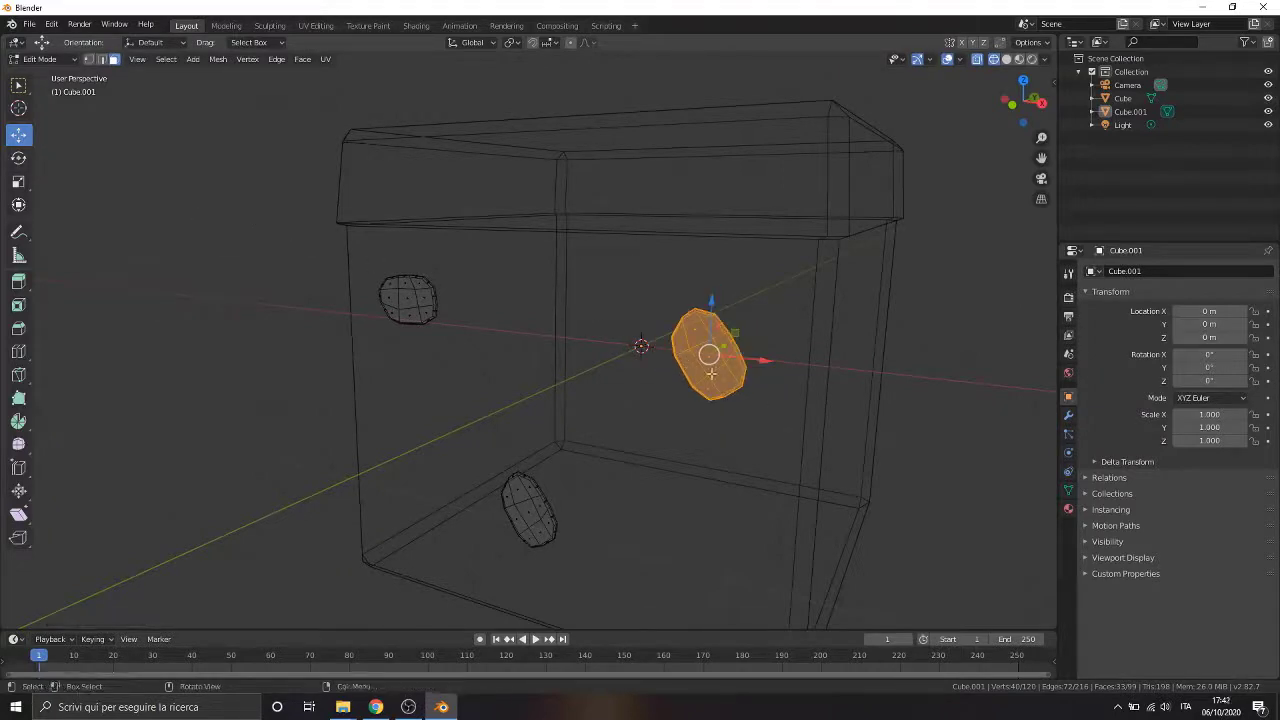
# Step: Rotate the upper-right plate about the Y axis until it stands upright, and restore solid shading
pyautogui.click(247, 60)
pyautogui.click(248, 62)
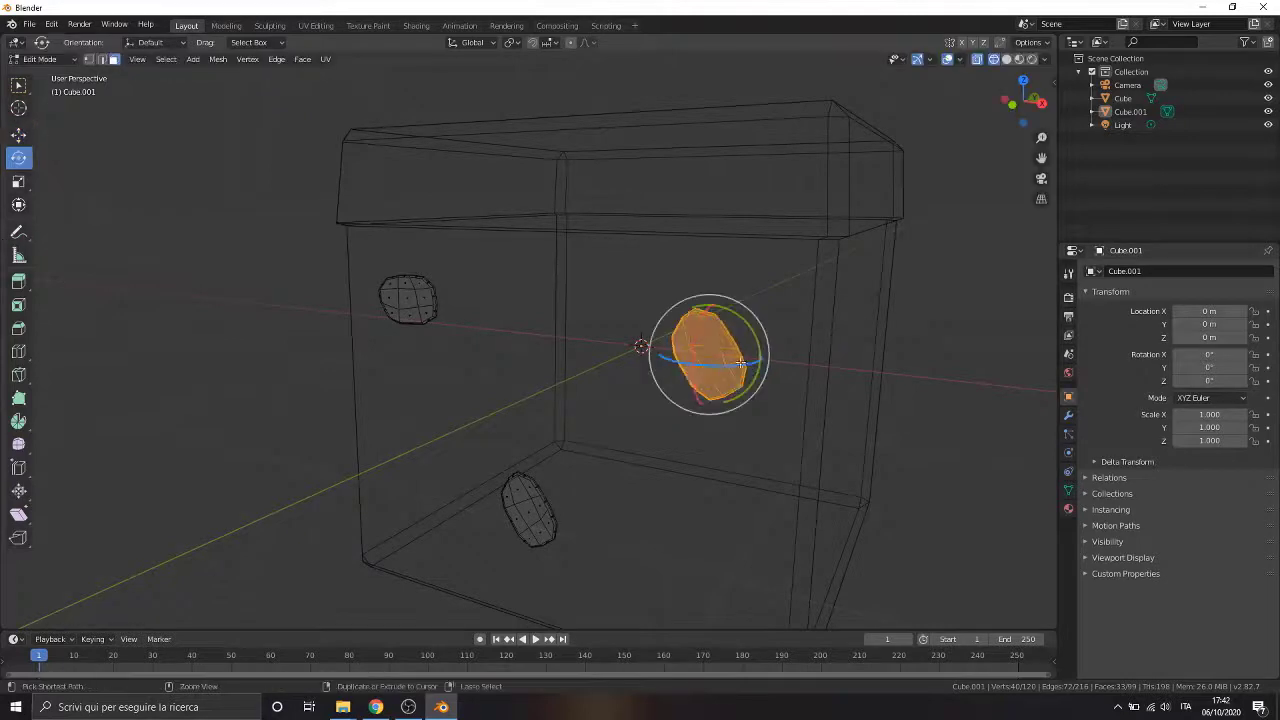
pyautogui.moveTo(732, 315); pyautogui.dragTo(760, 322)
pyautogui.scroll(6, 619, 409)
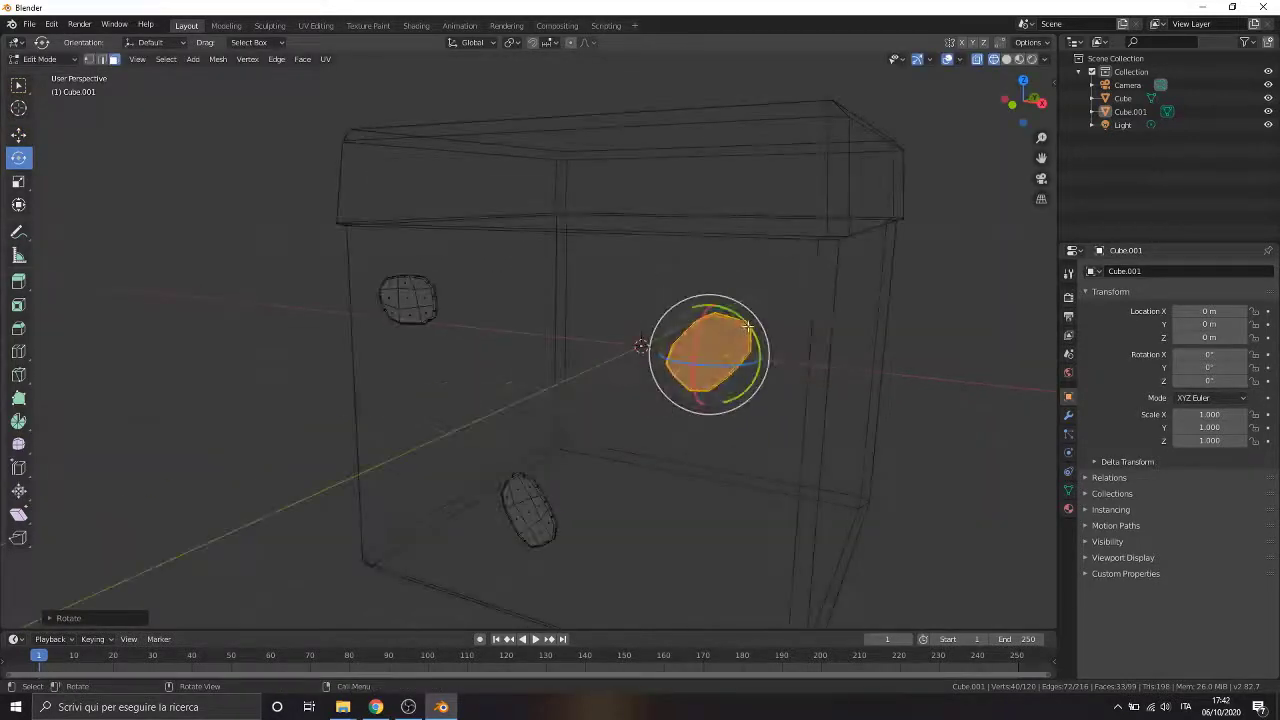
pyautogui.moveTo(755, 330); pyautogui.dragTo(716, 305)
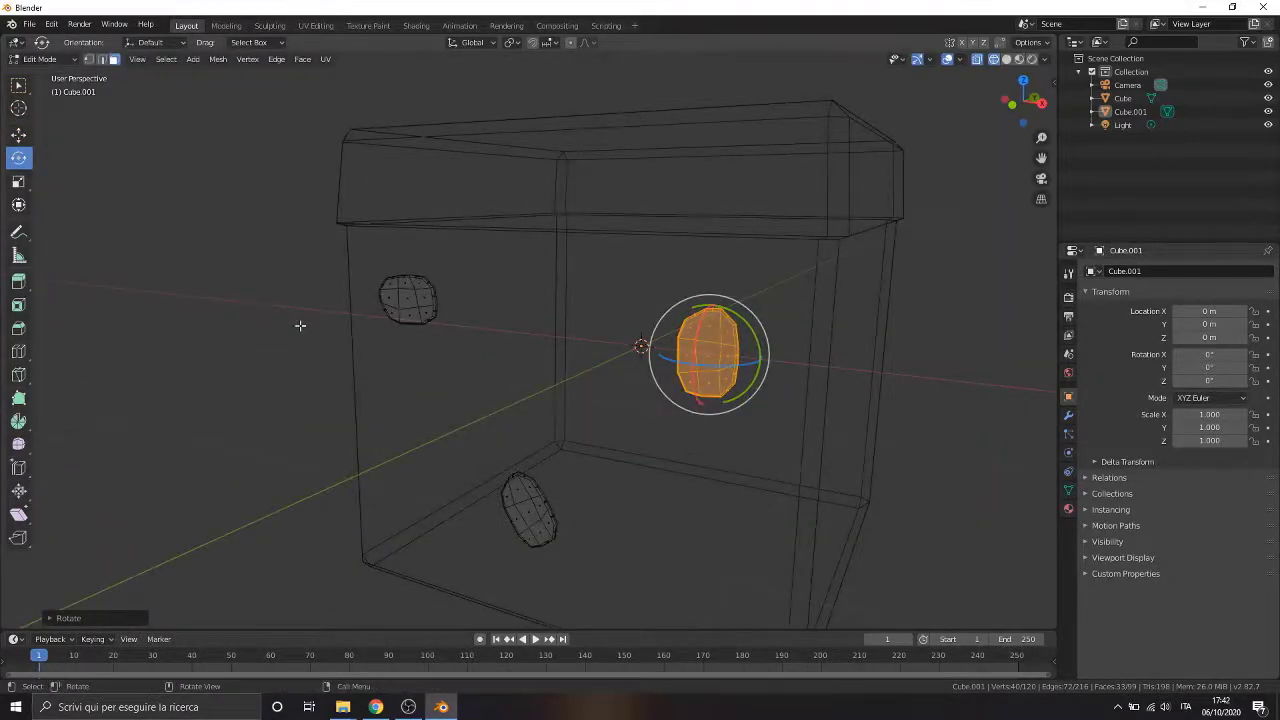
pyautogui.press('z')
pyautogui.click(395, 326)
pyautogui.moveTo(530, 336); pyautogui.dragTo(640, 340, button='middle')
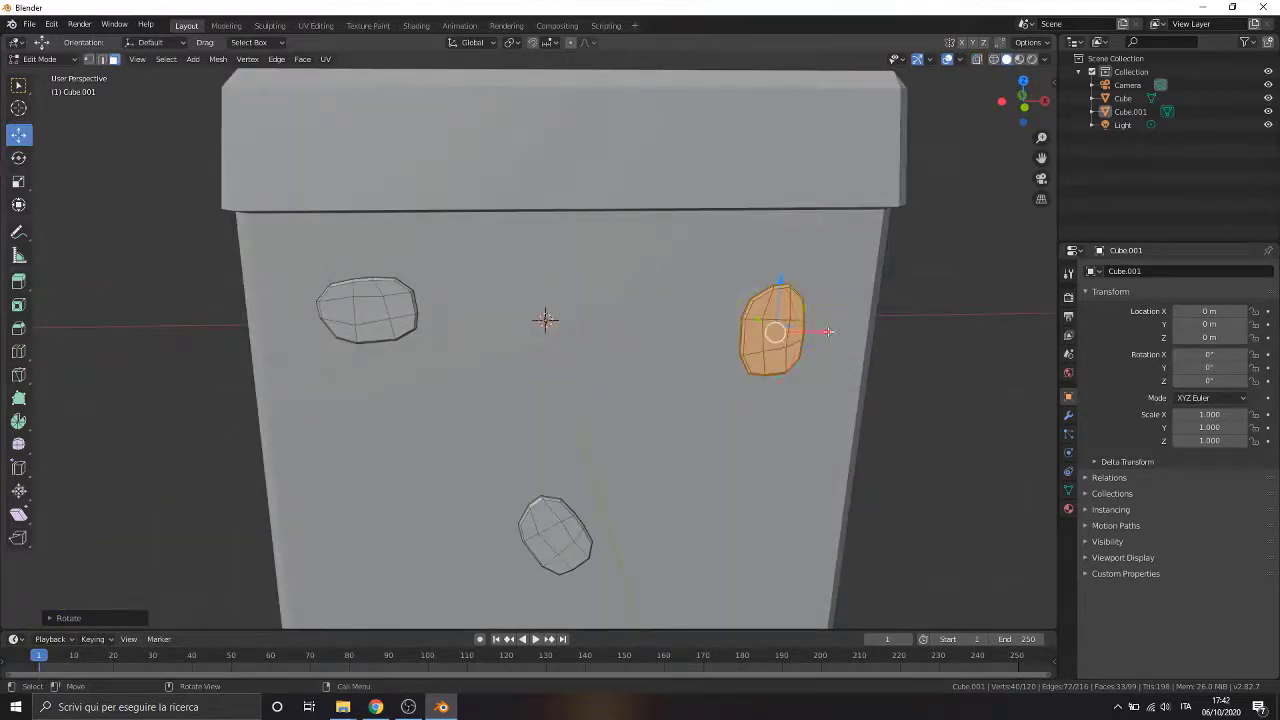
# Step: Try moving the upright plate inward and up, and placing a duplicate near the front wall's lower-right corner
pyautogui.moveTo(828, 332); pyautogui.dragTo(743, 332)
pyautogui.moveTo(695, 280); pyautogui.dragTo(698, 229)
pyautogui.keyDown('shift'); pyautogui.moveTo(694, 431); pyautogui.dragTo(660, 376, button='middle'); pyautogui.keyUp('shift')
pyautogui.hotkey('shift', 'd')
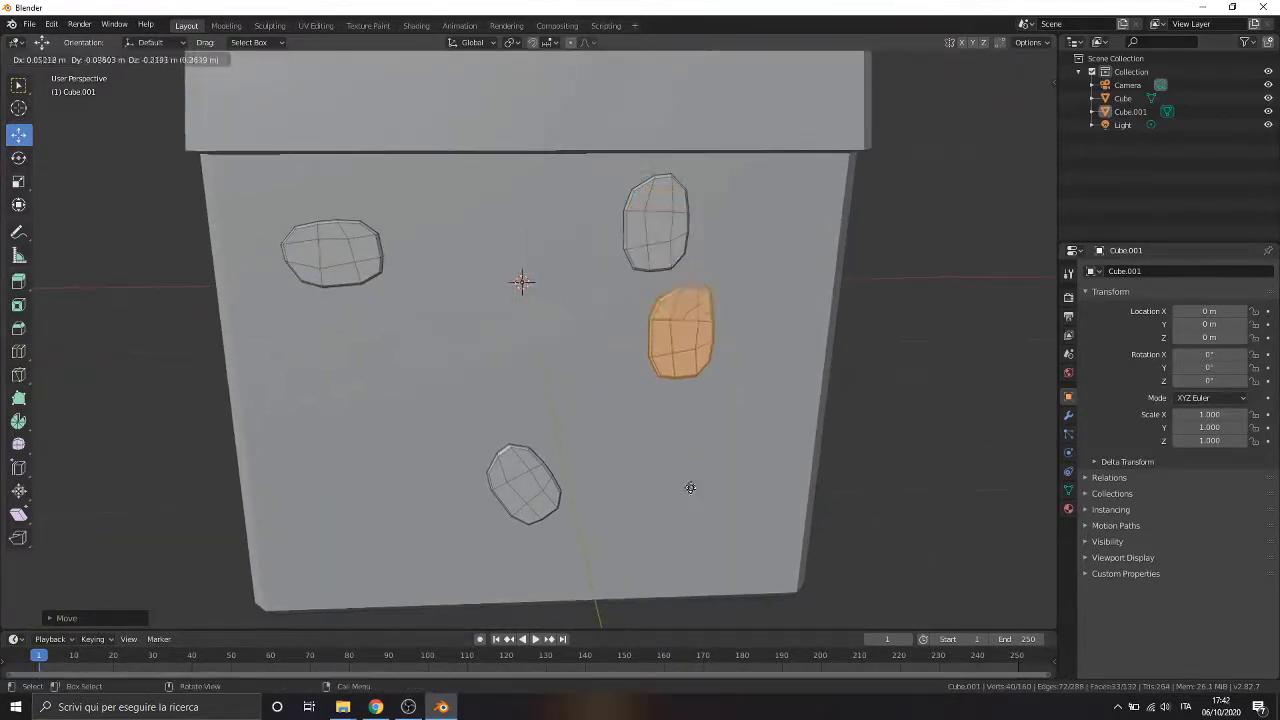
pyautogui.click(774, 450)
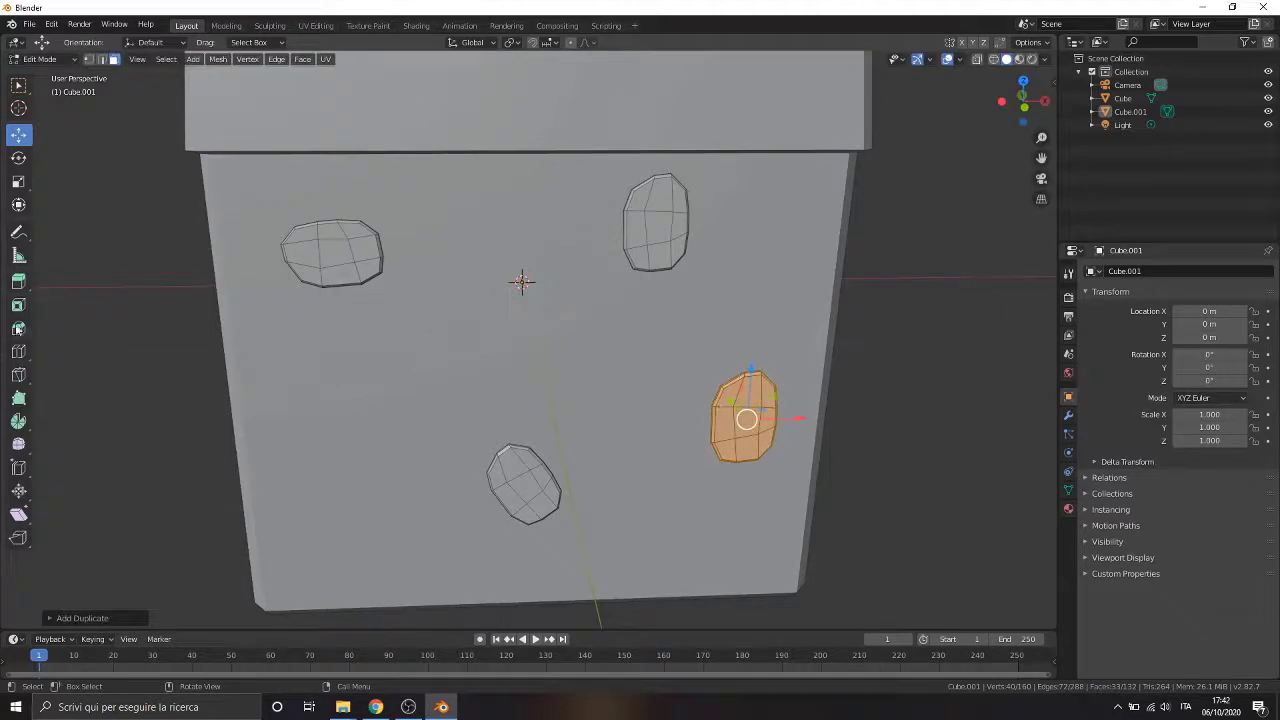
pyautogui.moveTo(709, 400); pyautogui.dragTo(766, 385, button='middle')
pyautogui.moveTo(762, 362); pyautogui.dragTo(877, 397)
pyautogui.moveTo(877, 397); pyautogui.dragTo(707, 246, button='middle')
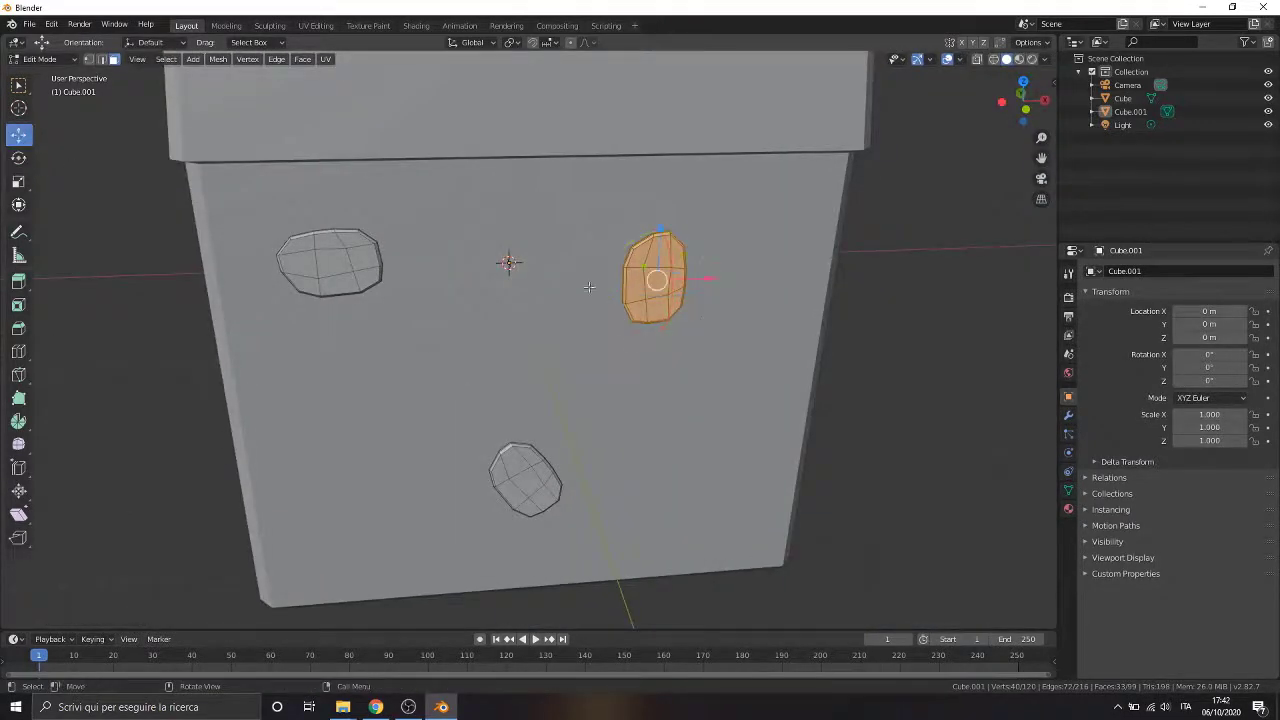
# Step: Shift the upright plate toward the front wall's upper-right corner and place a duplicate diagonally below it, tilted about the Y axis
pyautogui.moveTo(693, 248); pyautogui.dragTo(774, 247)
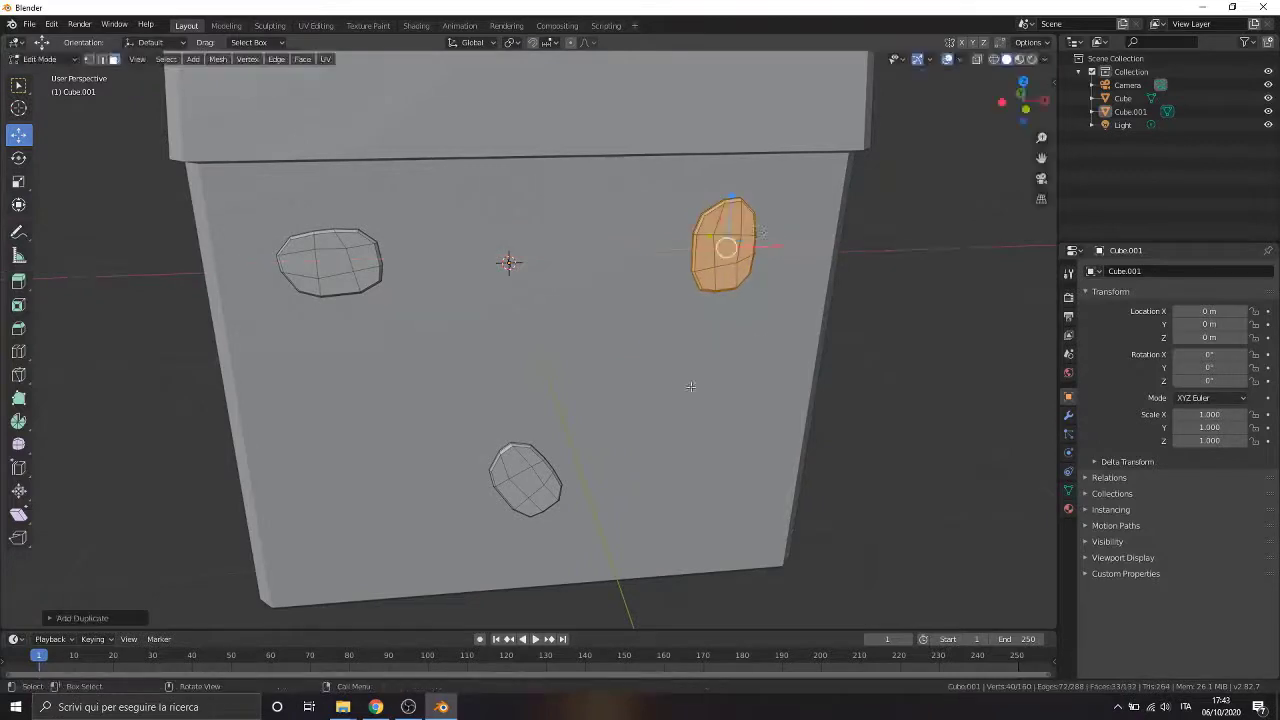
pyautogui.moveTo(731, 198); pyautogui.dragTo(724, 322)
pyautogui.moveTo(768, 373); pyautogui.dragTo(697, 386)
pyautogui.moveTo(697, 386); pyautogui.dragTo(1010, 332, button='middle')
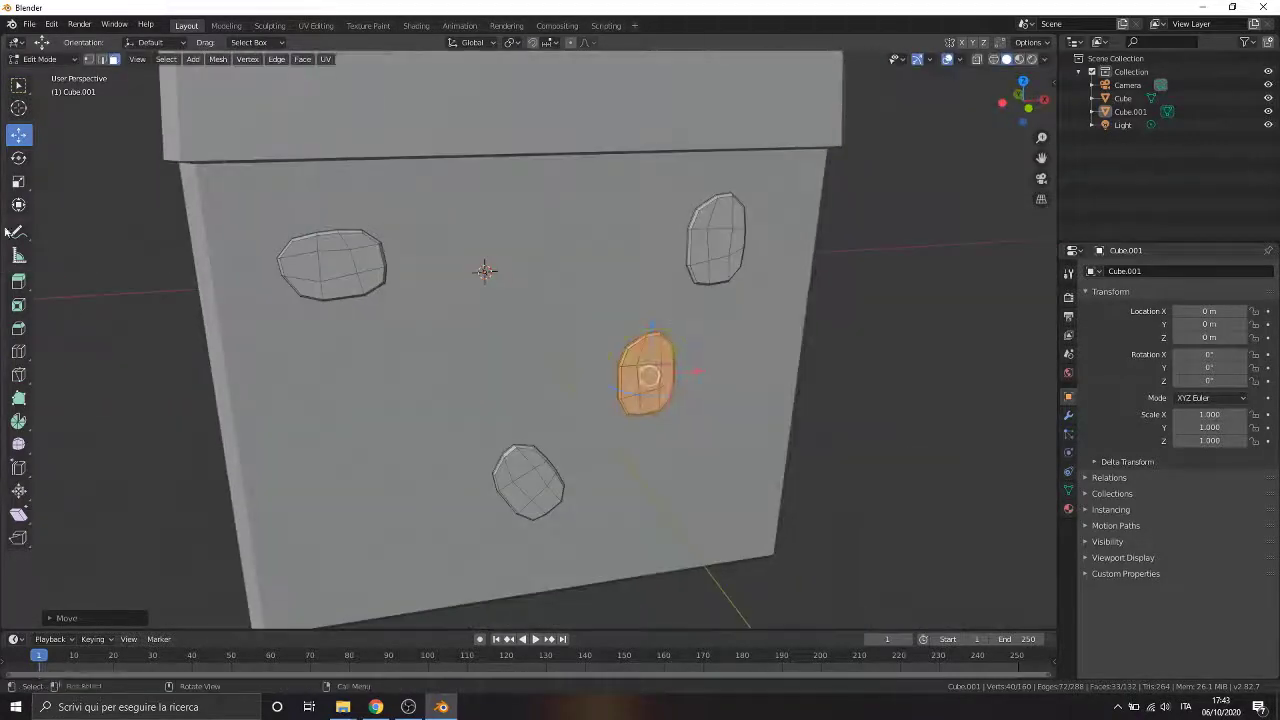
pyautogui.moveTo(612, 333); pyautogui.dragTo(660, 342)
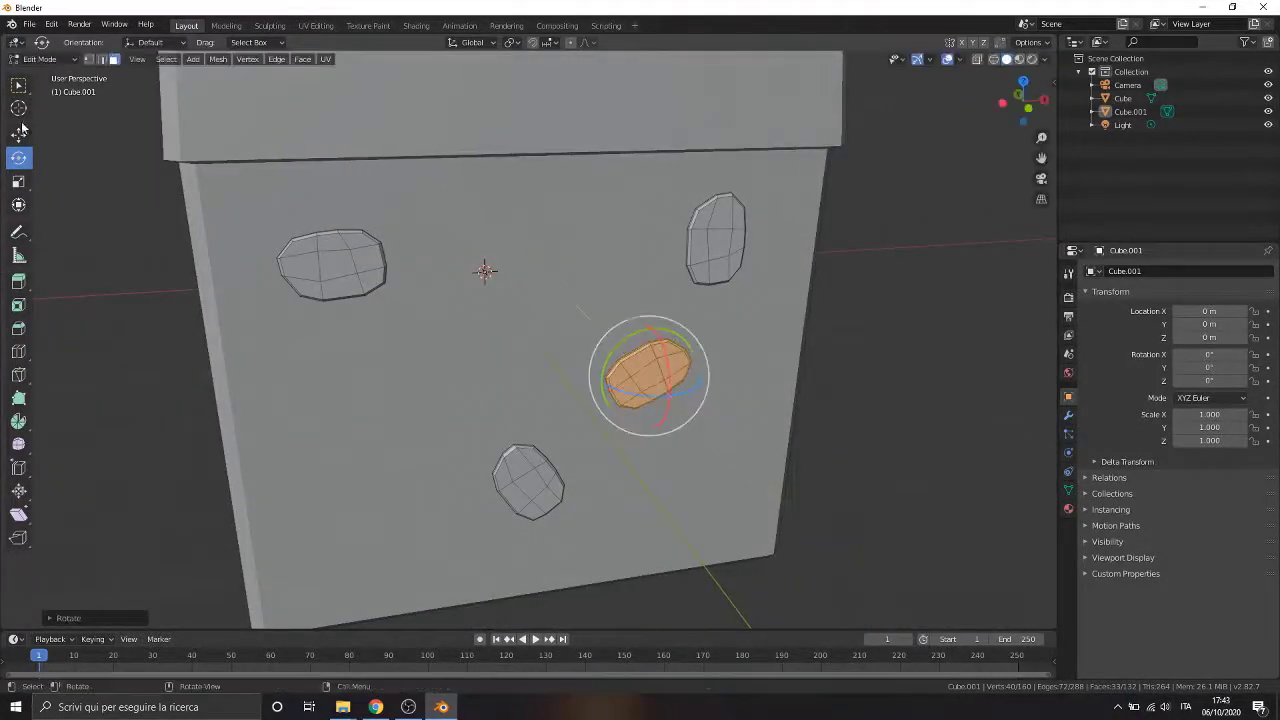
# Step: Nudge the tilted plate along the X axis toward the front wall's right edge
pyautogui.moveTo(693, 396); pyautogui.dragTo(714, 394)
pyautogui.moveTo(672, 356); pyautogui.dragTo(671, 373)
pyautogui.moveTo(669, 363); pyautogui.dragTo(664, 329)
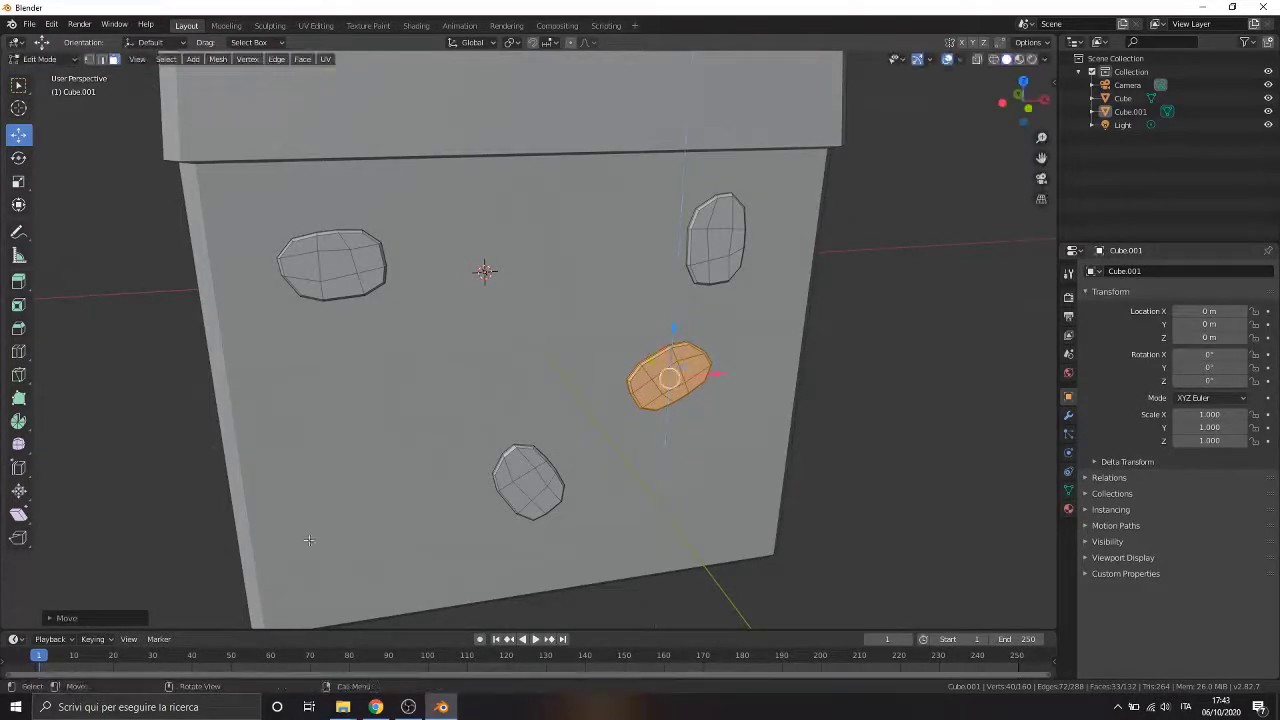
# Step: Duplicate the tilted plate to the left side of the front wall, rotate the copy steeper, and lower it near the lower-left corner
pyautogui.moveTo(717, 370); pyautogui.dragTo(406, 404)
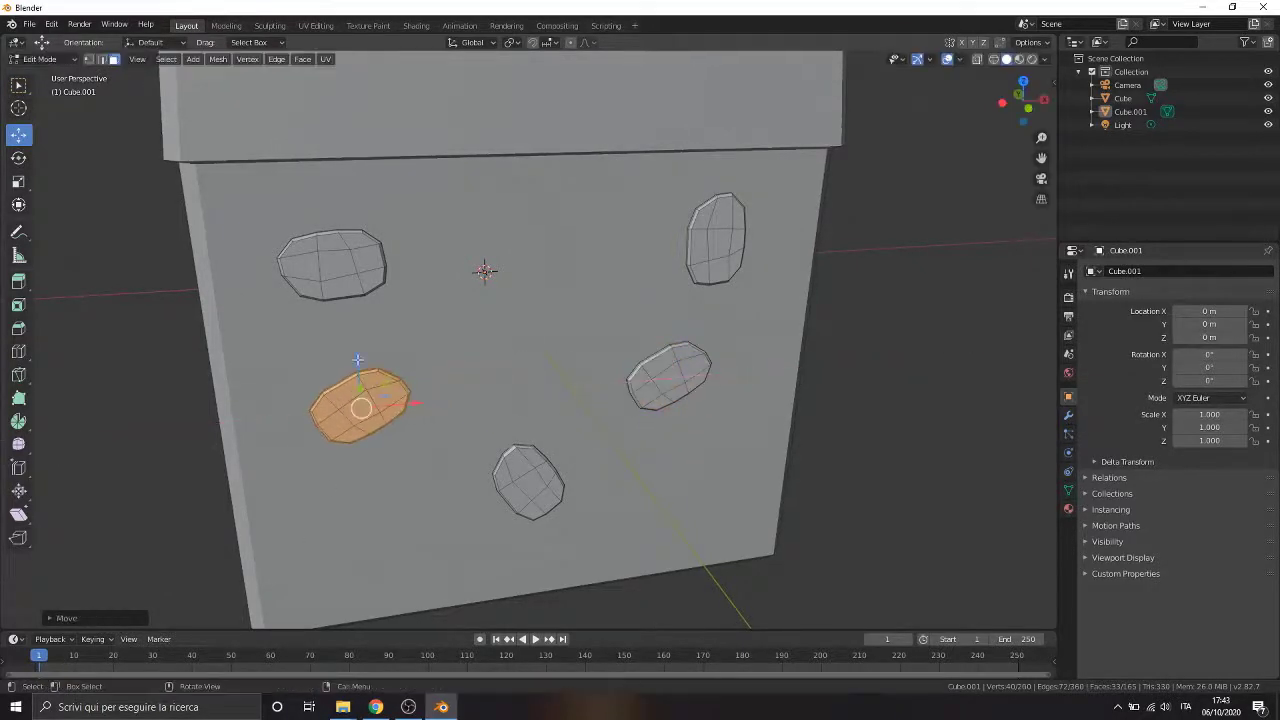
pyautogui.moveTo(360, 361); pyautogui.dragTo(369, 416)
pyautogui.click(18, 157)
pyautogui.click(18, 134)
pyautogui.moveTo(317, 389); pyautogui.dragTo(414, 420, button='middle')
pyautogui.moveTo(414, 426); pyautogui.dragTo(414, 510)
pyautogui.moveTo(414, 510); pyautogui.dragTo(369, 500, button='middle')
pyautogui.moveTo(369, 511); pyautogui.dragTo(369, 508)
# Step: Move the tilted right-hand plate inward along the X axis and up toward the middle of the front wall
pyautogui.press('Tab')
pyautogui.hotkey('alt', 'z')
pyautogui.hotkey('alt', 'a')
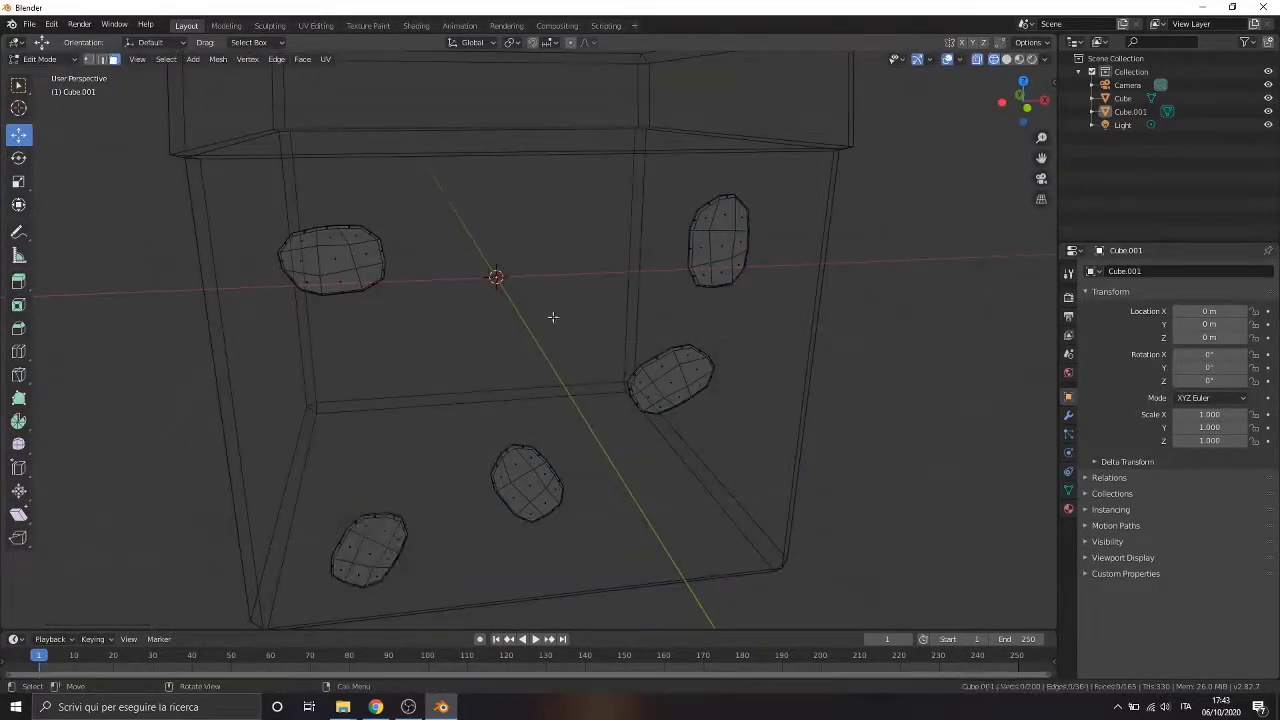
pyautogui.hotkey('alt', 'z')
pyautogui.press('g')
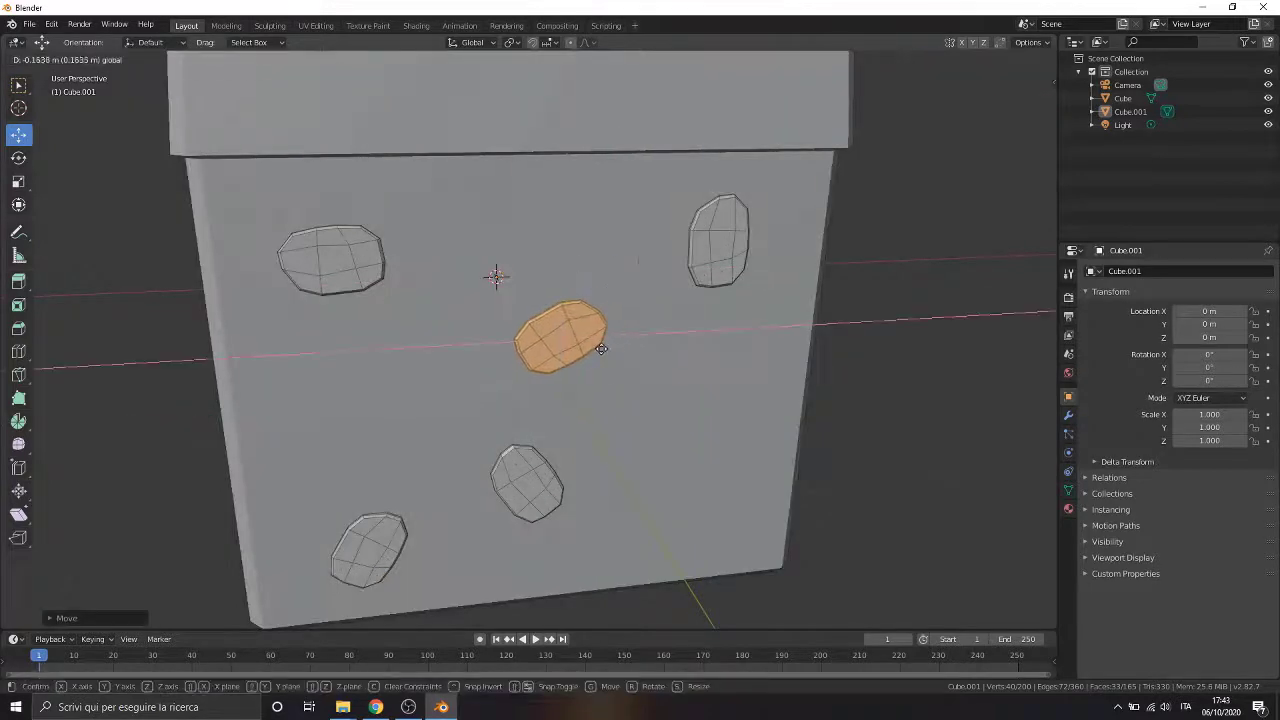
pyautogui.click(600, 354)
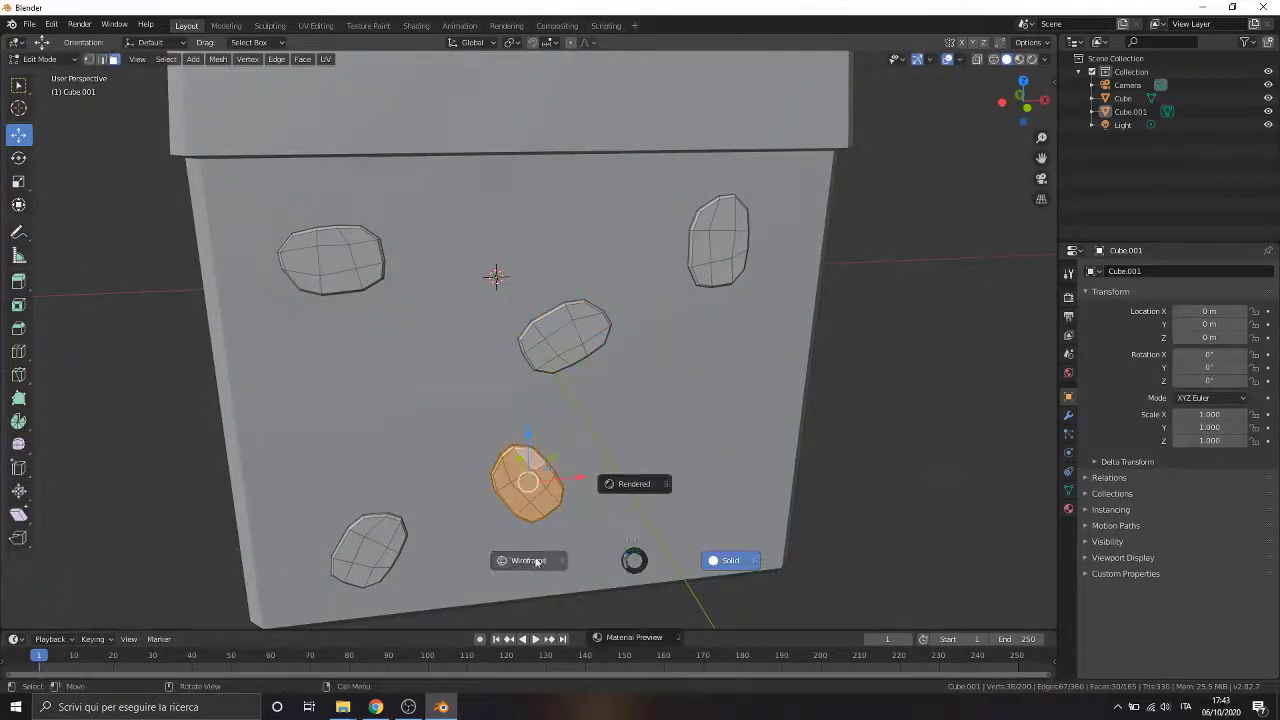
# Step: Shift the lower-center plate slightly down and right, and place a duplicate near the right edge, rotated to lie nearly horizontal
pyautogui.click(536, 561)
pyautogui.press('g')
pyautogui.press('z')
pyautogui.click(561, 457)
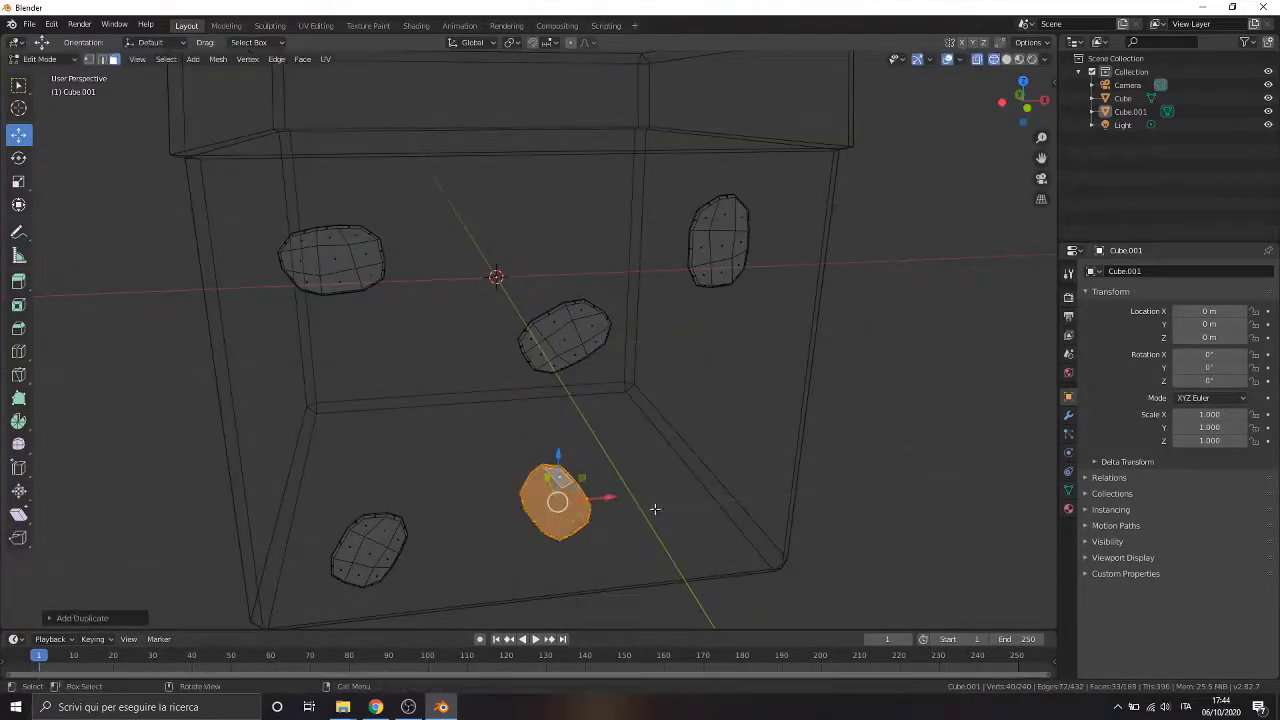
pyautogui.press('g')
pyautogui.click(735, 391)
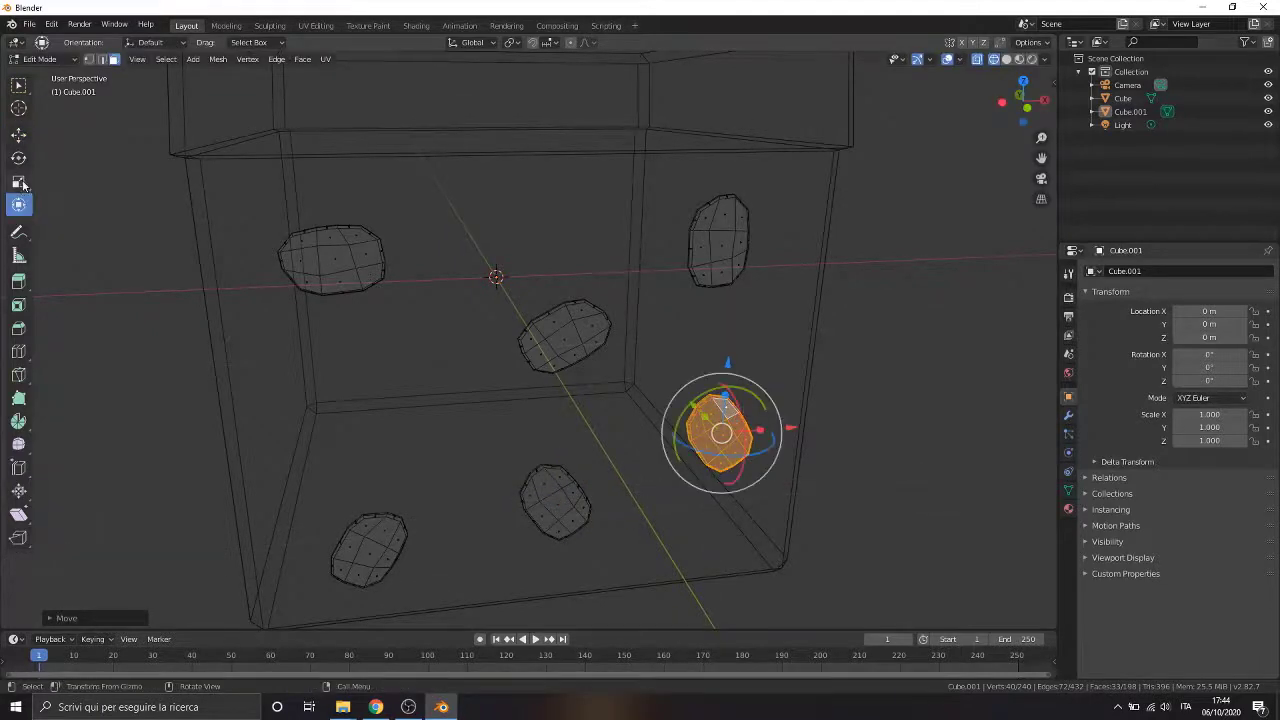
pyautogui.moveTo(686, 404); pyautogui.dragTo(726, 389)
pyautogui.click(24, 137)
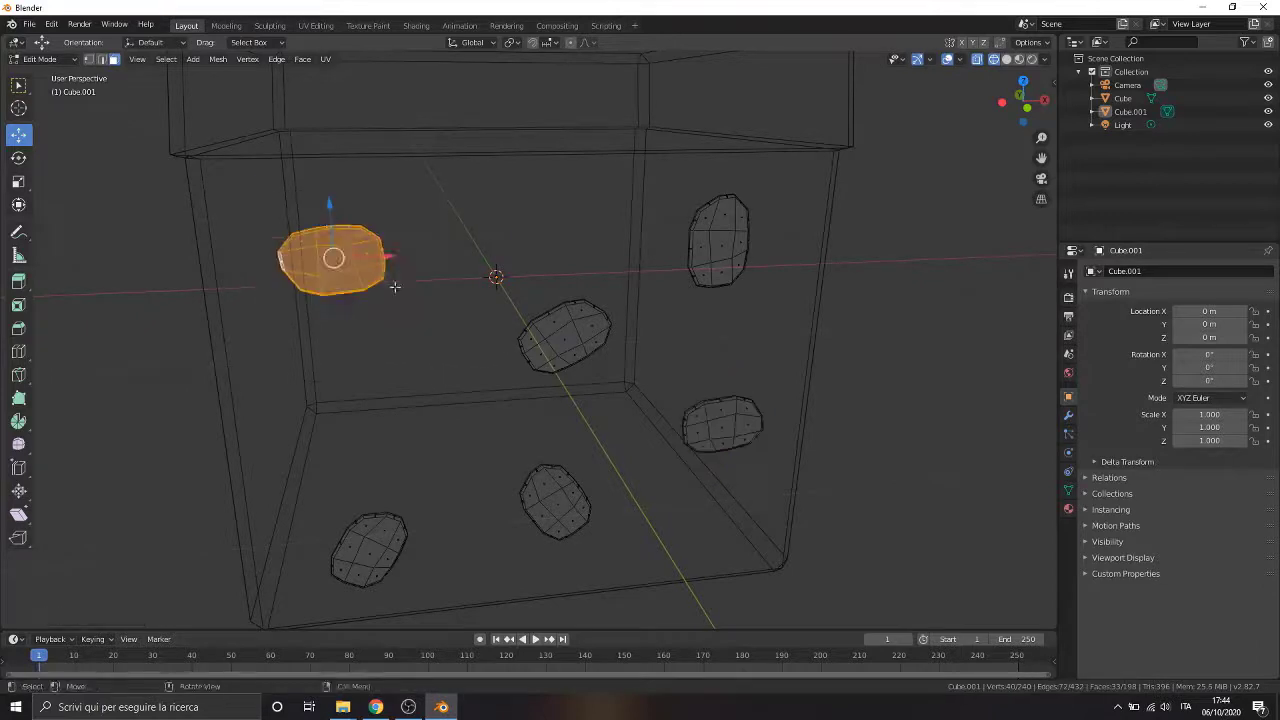
# Step: Lower the front wall's upper-left plate along the Z axis and check the box in solid shading in Object Mode
pyautogui.moveTo(330, 207); pyautogui.dragTo(340, 244)
pyautogui.scroll(-5, 537, 428)
pyautogui.hotkey('alt', 'z')
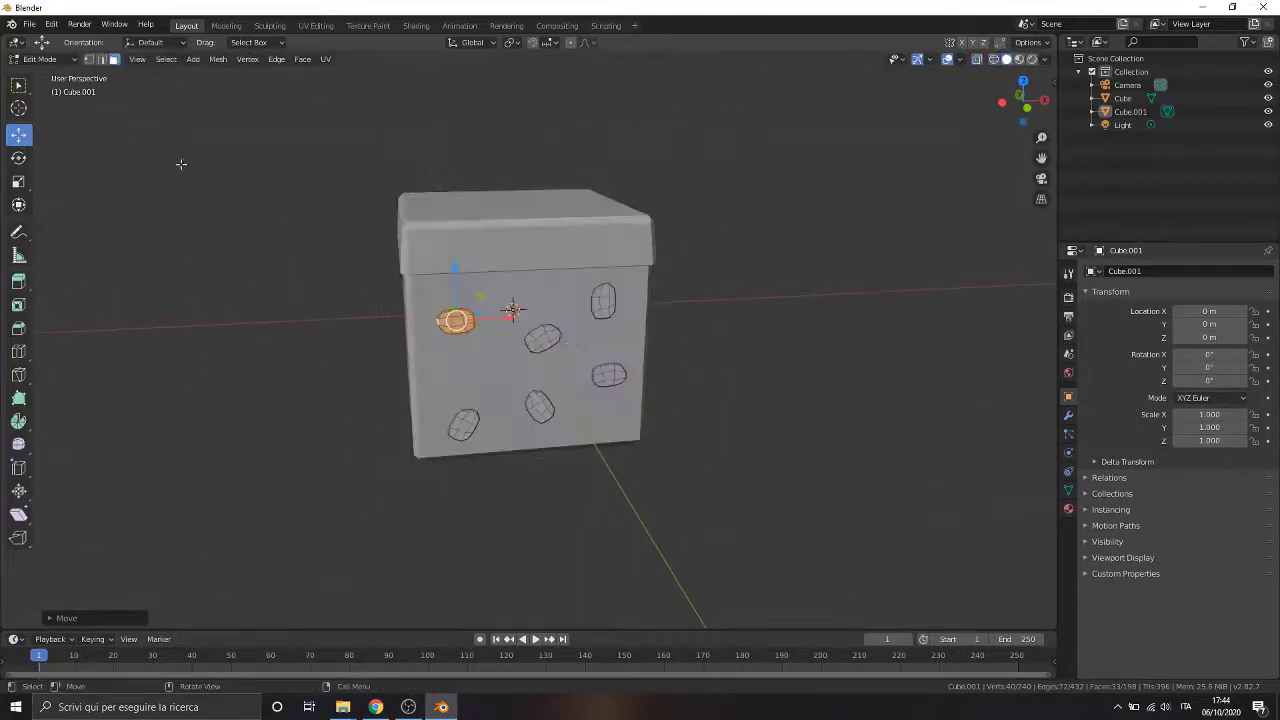
pyautogui.press('Tab')
pyautogui.moveTo(366, 462)
pyautogui.mouseDown(button='middle')
pyautogui.moveTo(413, 463)
pyautogui.moveTo(337, 380)
pyautogui.mouseUp(button='middle')
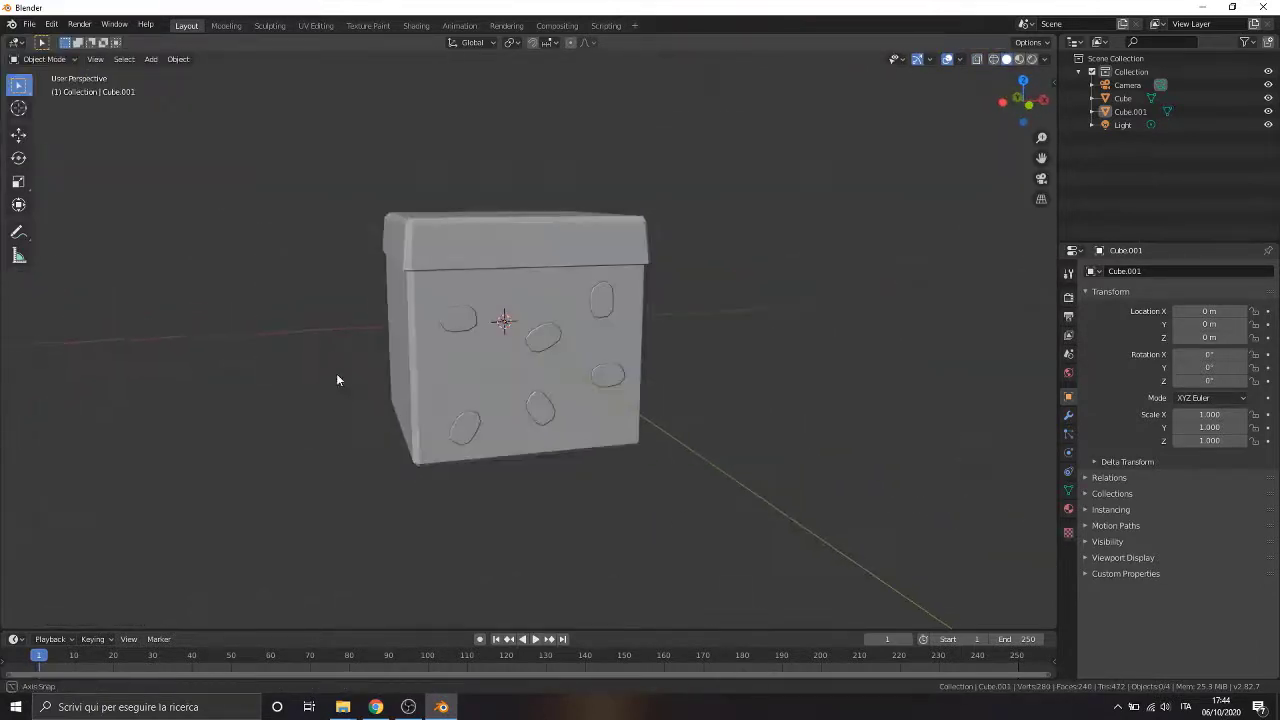
# Step: Duplicate all six front-wall plates in Edit Mode, rotate the copies about the Z axis, and move them along Y to the back wall
pyautogui.click(52, 94)
pyautogui.moveTo(540, 400); pyautogui.dragTo(783, 432, button='middle')
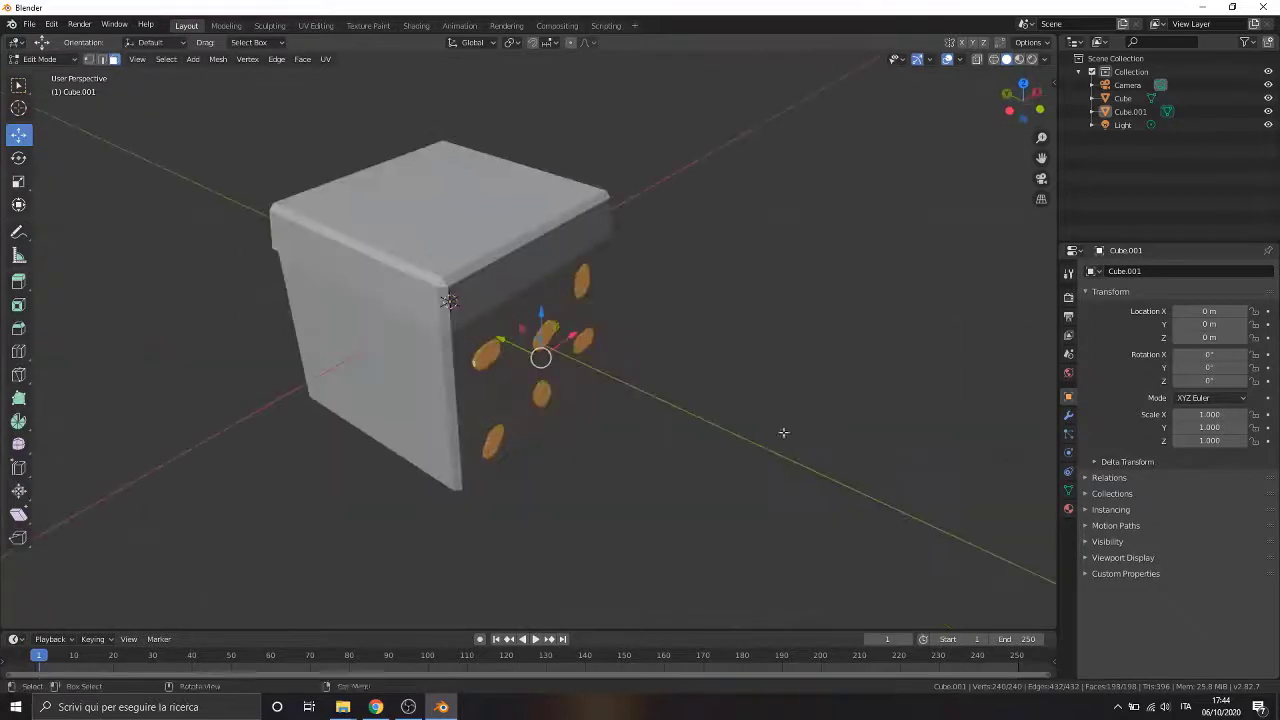
pyautogui.hotkey('shift', 'd')
pyautogui.press('Escape')
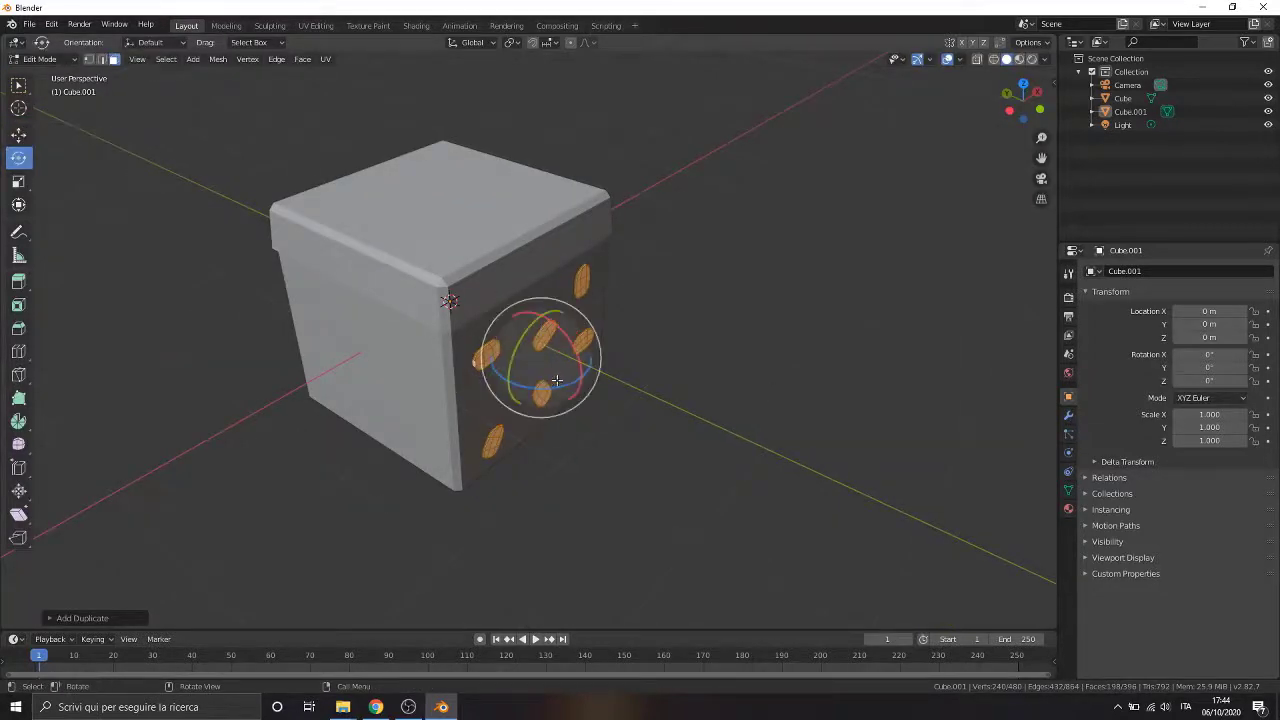
pyautogui.moveTo(540, 390); pyautogui.dragTo(562, 374)
pyautogui.moveTo(562, 374); pyautogui.dragTo(297, 422, button='middle')
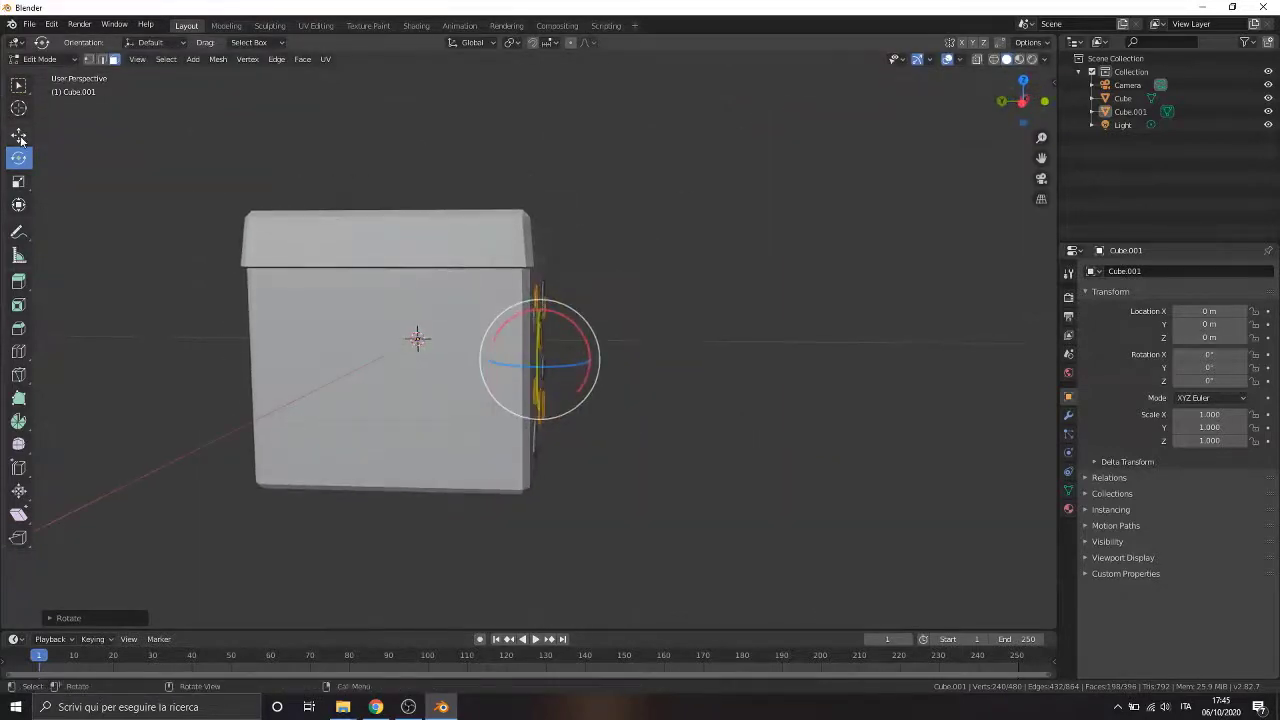
pyautogui.moveTo(491, 359); pyautogui.dragTo(262, 359)
# Step: In a left orthographic wireframe view, select the duplicated plates and move them along Y just outside the back wall
pyautogui.click(1022, 101)
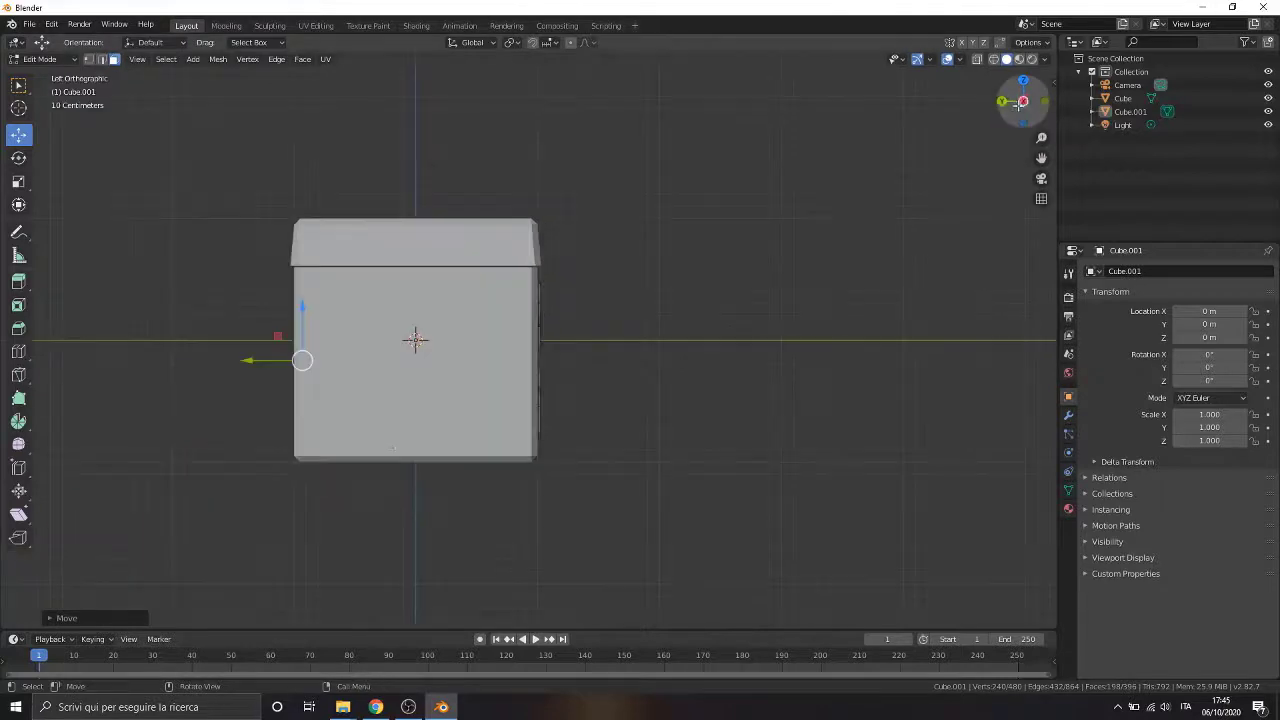
pyautogui.scroll(1, 388, 470)
pyautogui.scroll(2, 126, 327)
pyautogui.keyDown('shift'); pyautogui.moveTo(224, 382); pyautogui.dragTo(551, 389, button='middle'); pyautogui.keyUp('shift')
pyautogui.press('z')
pyautogui.click(429, 414)
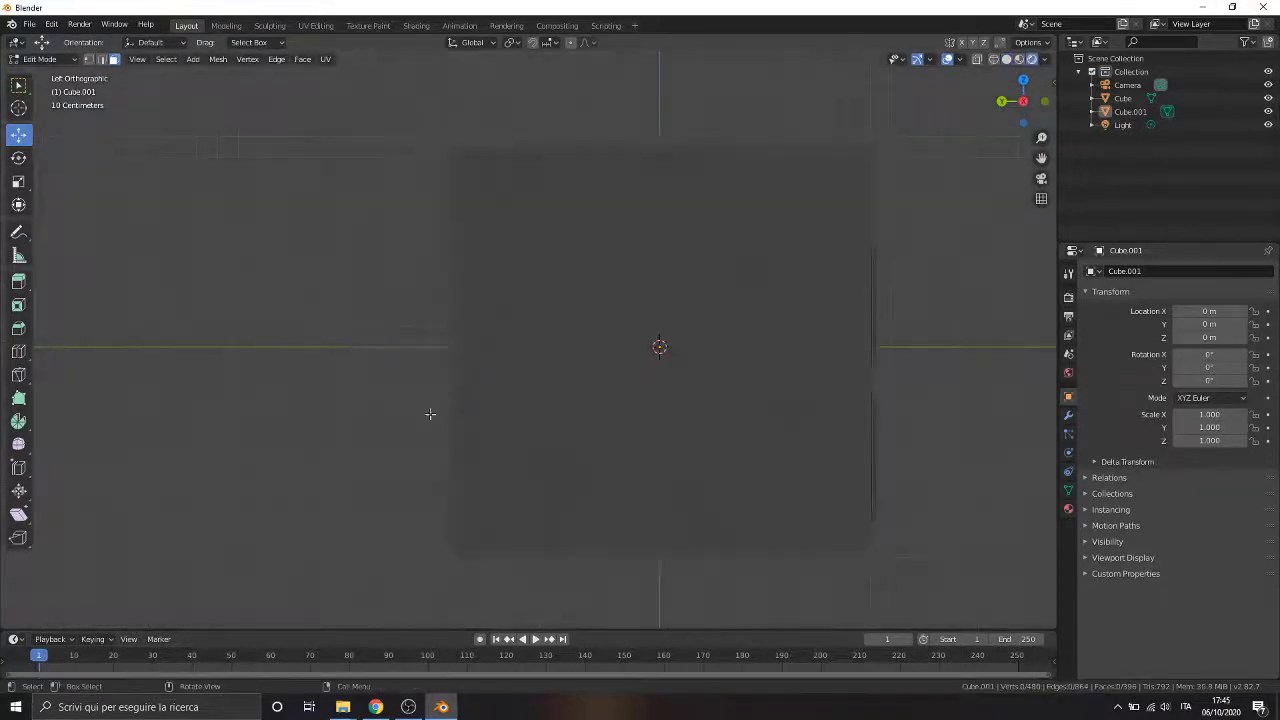
pyautogui.press('z')
pyautogui.press('z')
pyautogui.scroll(1, 404, 430)
pyautogui.moveTo(316, 170); pyautogui.dragTo(632, 630)
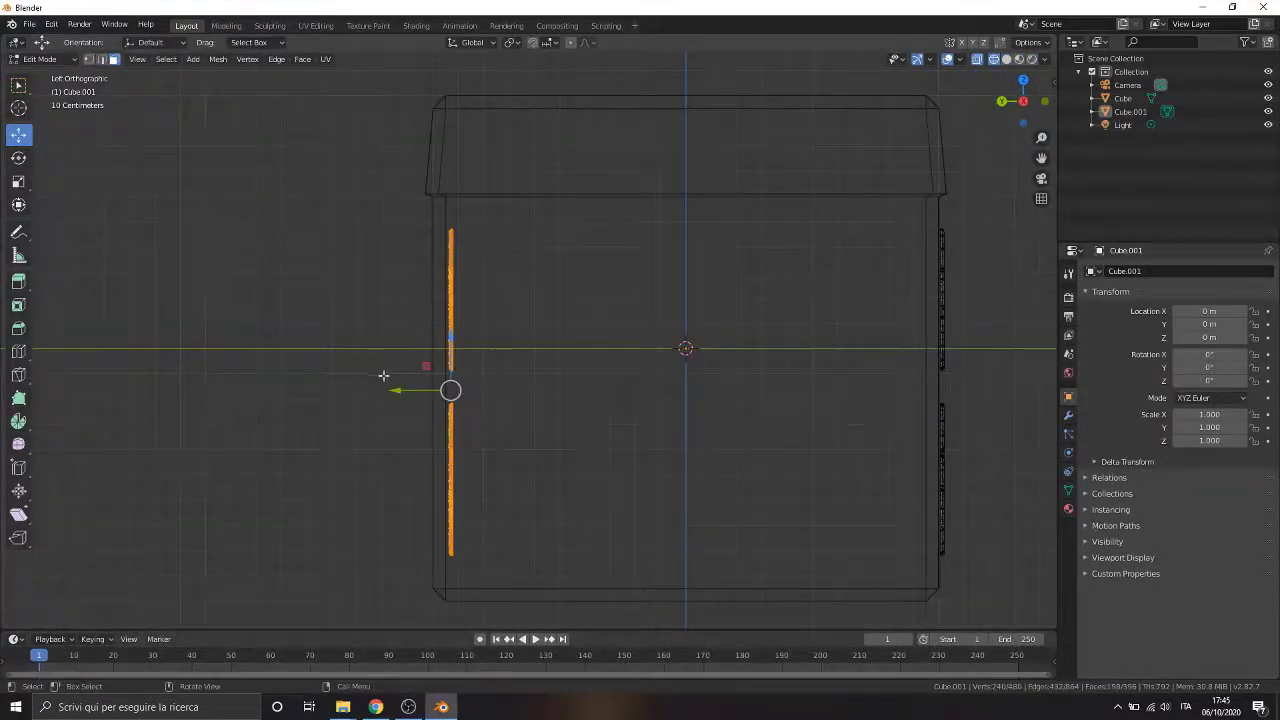
pyautogui.moveTo(400, 390); pyautogui.dragTo(376, 391)
# Step: Nudge the duplicated plates along the Y axis until they sit flush against the back wall's outer face
pyautogui.scroll(7, 439, 396)
pyautogui.keyDown('shift'); pyautogui.moveTo(82, 536); pyautogui.dragTo(390, 506, button='middle'); pyautogui.keyUp('shift')
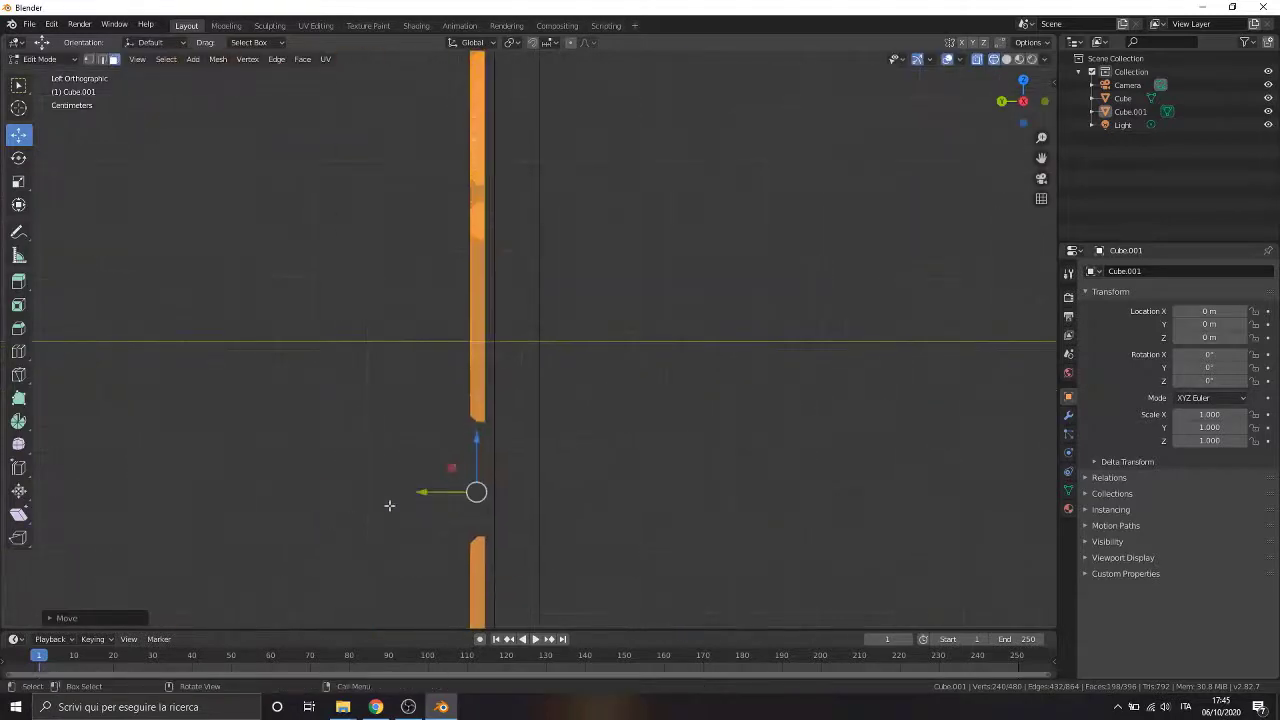
pyautogui.moveTo(424, 491); pyautogui.dragTo(435, 490)
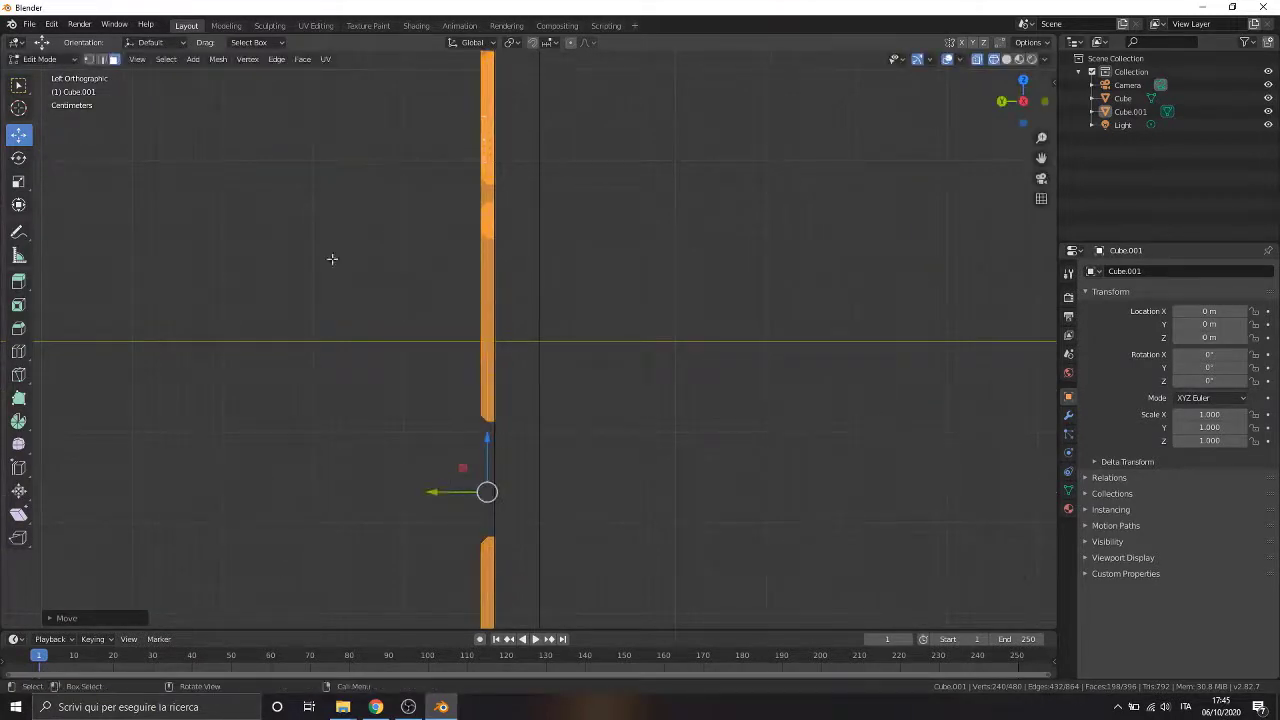
# Step: Restore solid shading and rotate the back wall's plates together slightly about the Y axis
pyautogui.scroll(-5, 484, 306)
pyautogui.moveTo(484, 306); pyautogui.dragTo(603, 105, button='middle')
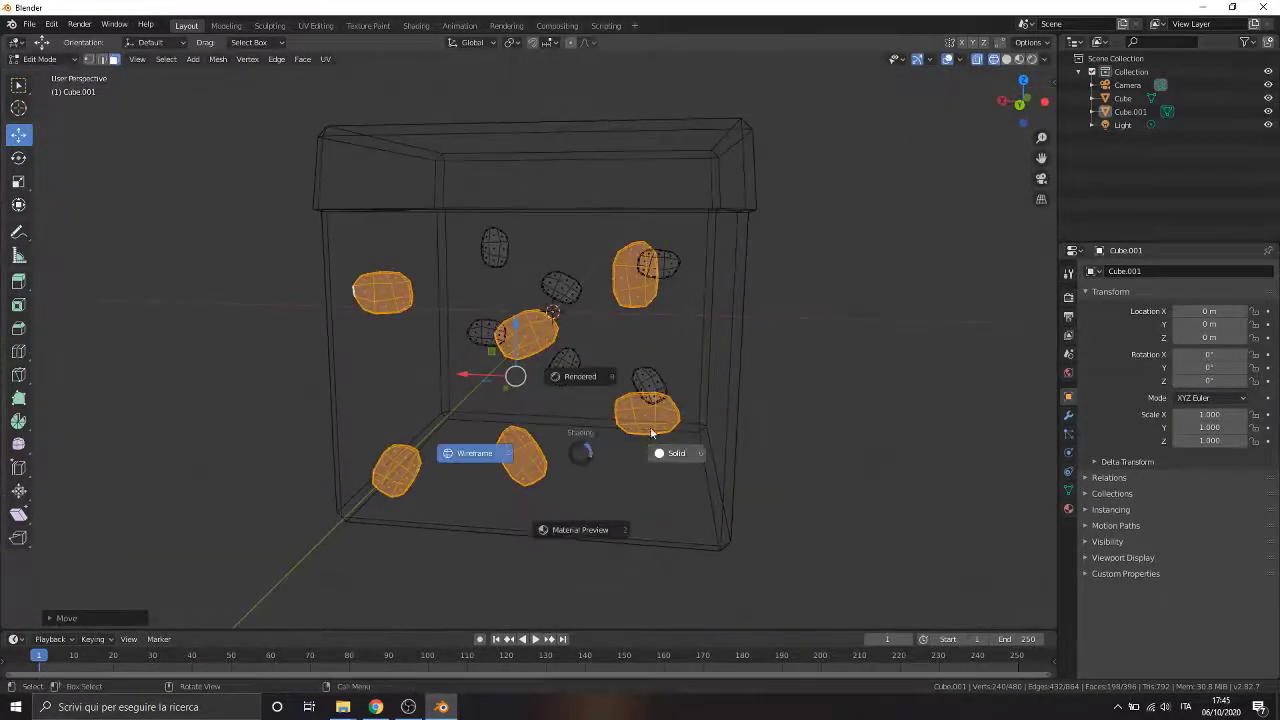
pyautogui.click(676, 453)
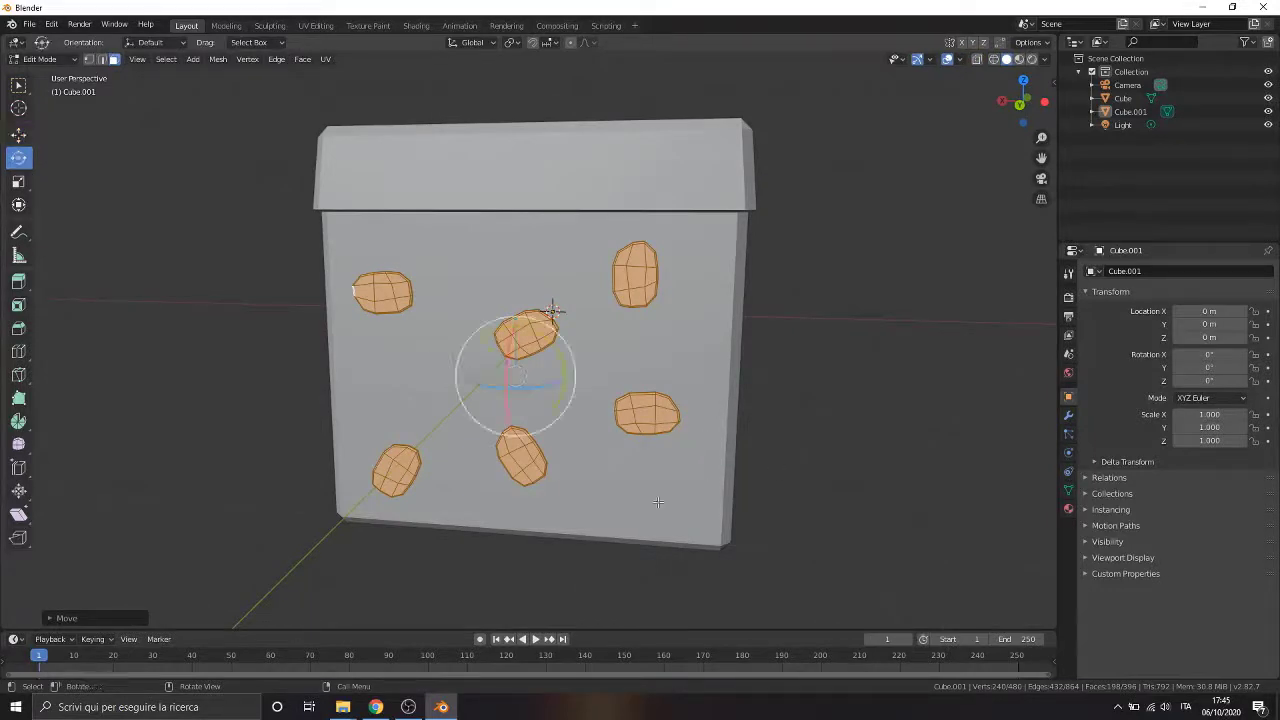
pyautogui.moveTo(555, 355)
pyautogui.mouseDown()
pyautogui.moveTo(575, 360)
pyautogui.moveTo(559, 344)
pyautogui.mouseUp()
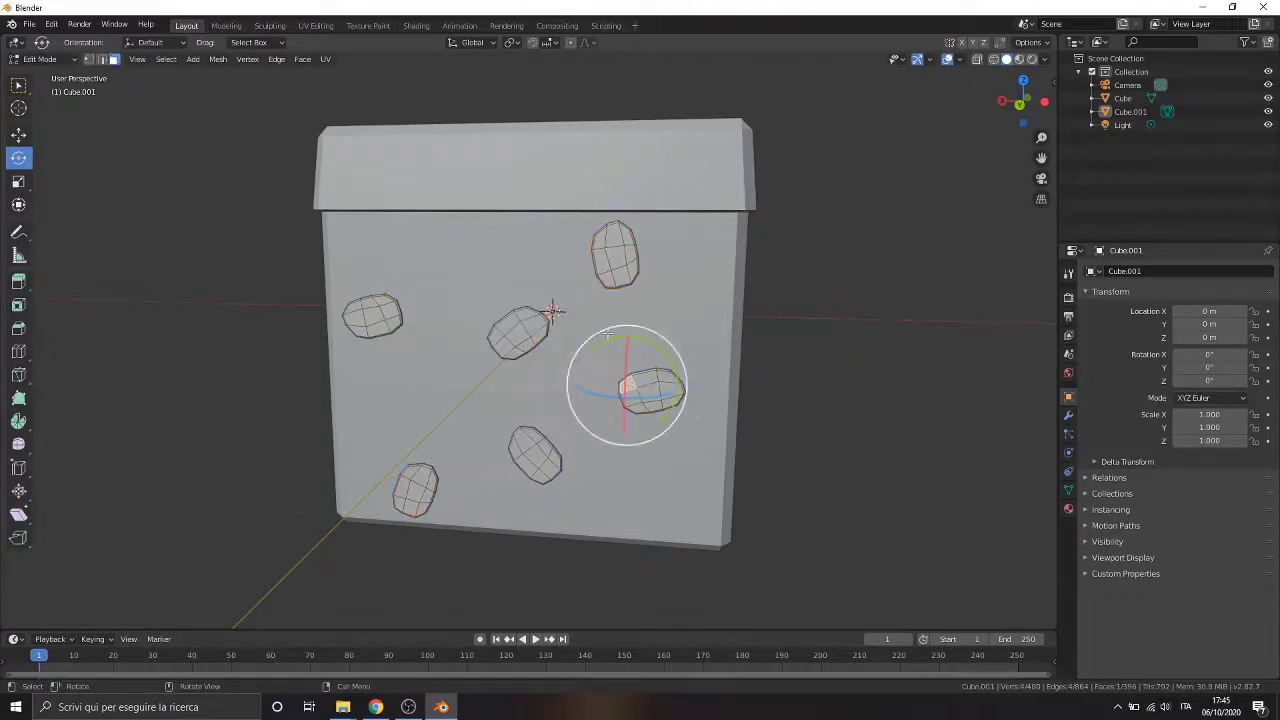
# Step: Try placing a duplicate of the back wall's lower-right plate below it near the corner, rotated to a diagonal angle, in wireframe shading
pyautogui.click(570, 420)
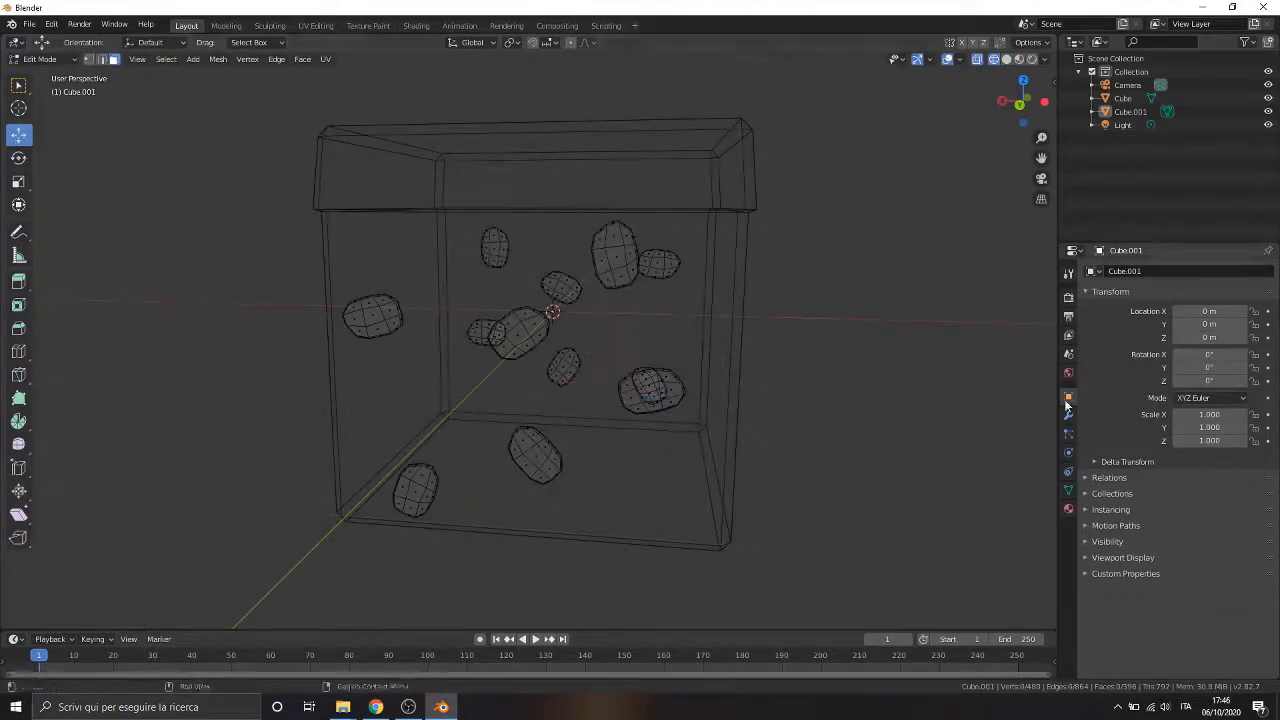
pyautogui.moveTo(612, 343); pyautogui.dragTo(566, 403, button='middle')
pyautogui.moveTo(566, 403); pyautogui.dragTo(590, 437)
pyautogui.moveTo(586, 466); pyautogui.dragTo(649, 460, button='middle')
pyautogui.moveTo(600, 413); pyautogui.dragTo(618, 419)
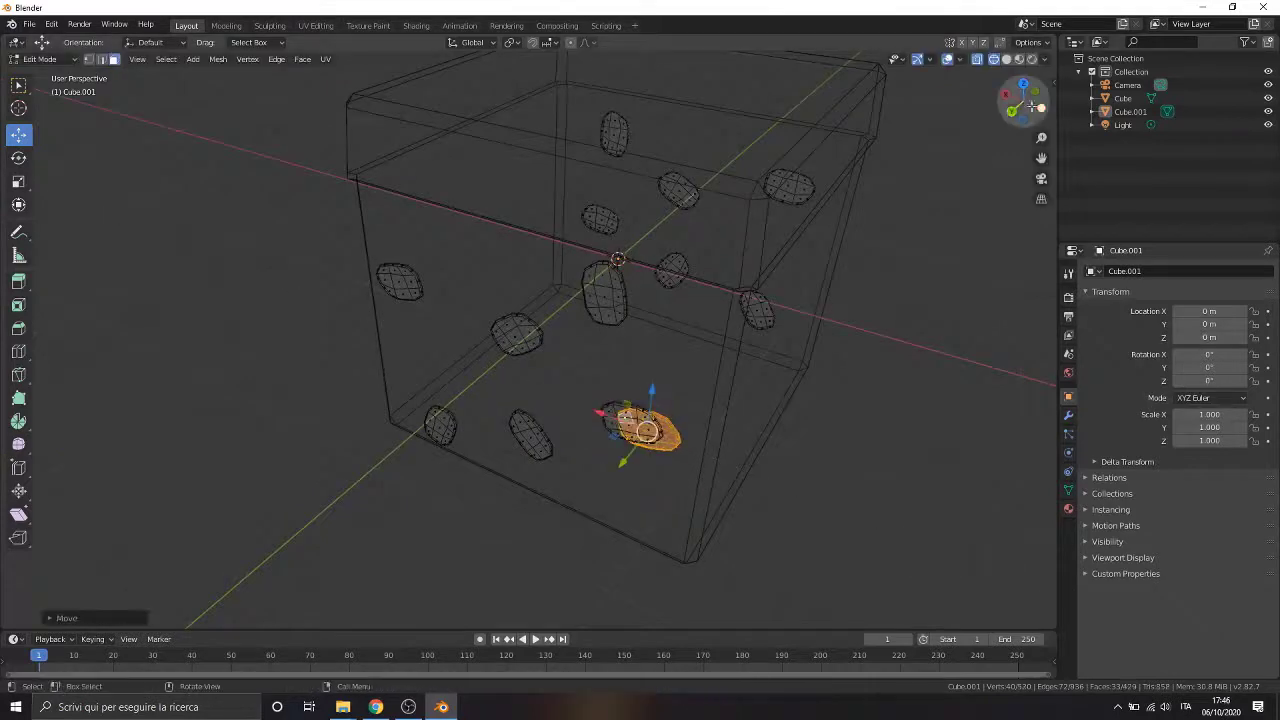
pyautogui.click(1011, 111)
pyautogui.moveTo(668, 339); pyautogui.dragTo(710, 470)
pyautogui.click(18, 158)
pyautogui.moveTo(668, 430); pyautogui.dragTo(668, 452)
pyautogui.moveTo(613, 500); pyautogui.dragTo(582, 500)
pyautogui.moveTo(637, 446); pyautogui.dragTo(637, 428)
pyautogui.moveTo(690, 306); pyautogui.dragTo(598, 347, button='middle')
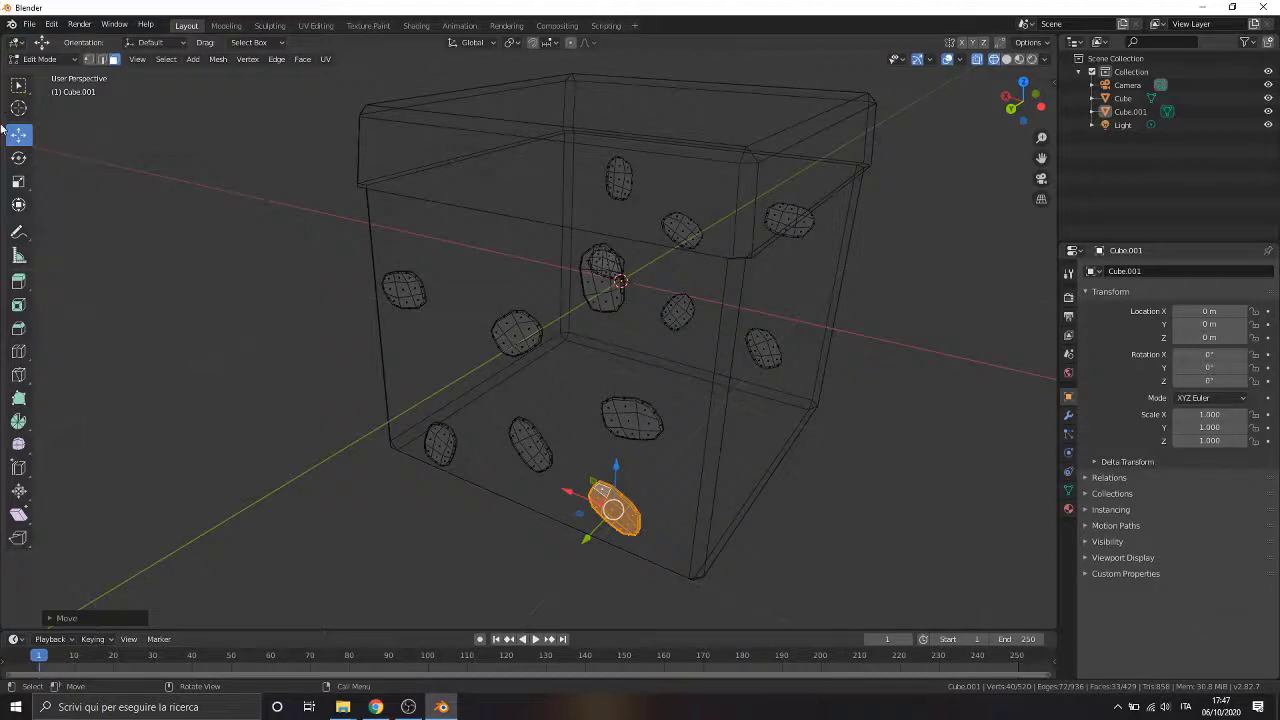
# Step: Inspect the decorated box in solid shading in Object Mode, and reopen the plates object in Edit Mode
pyautogui.click(40, 59)
pyautogui.click(40, 76)
pyautogui.hotkey('shift', 'z')
pyautogui.moveTo(785, 395); pyautogui.dragTo(636, 398, button='middle')
pyautogui.click(632, 414)
pyautogui.click(58, 60)
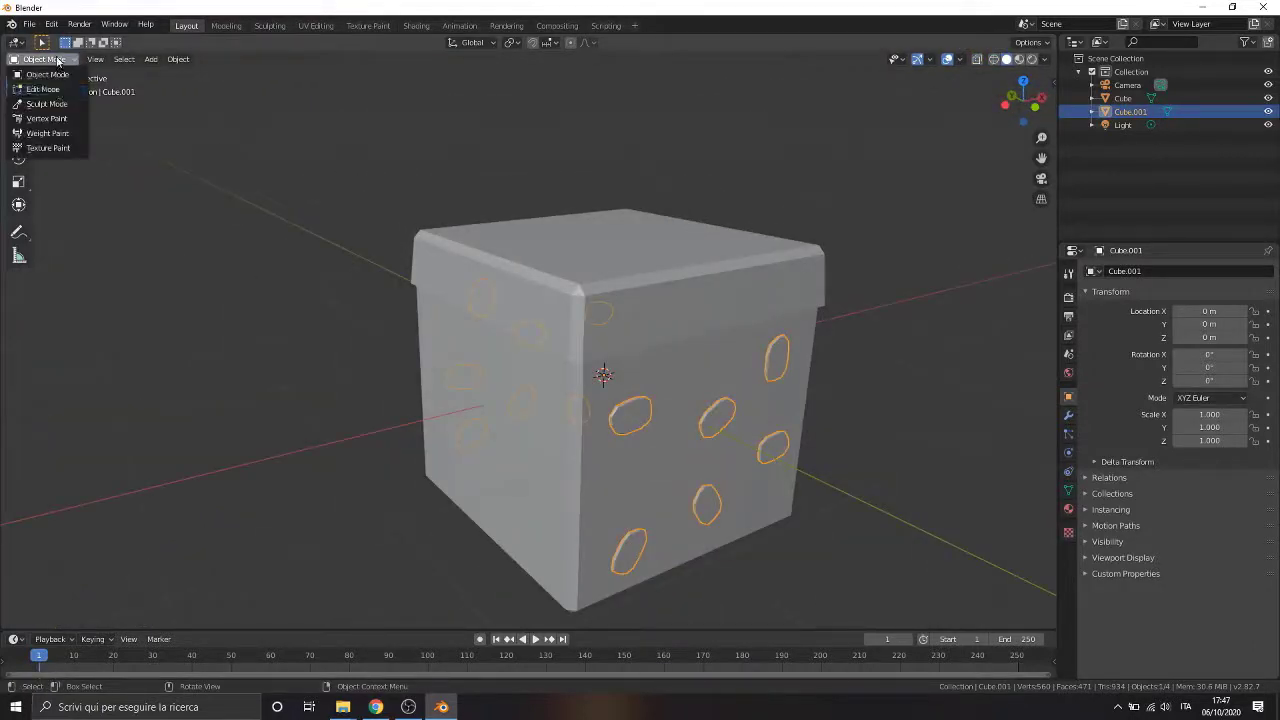
pyautogui.click(57, 92)
pyautogui.moveTo(470, 436); pyautogui.dragTo(557, 394, button='middle')
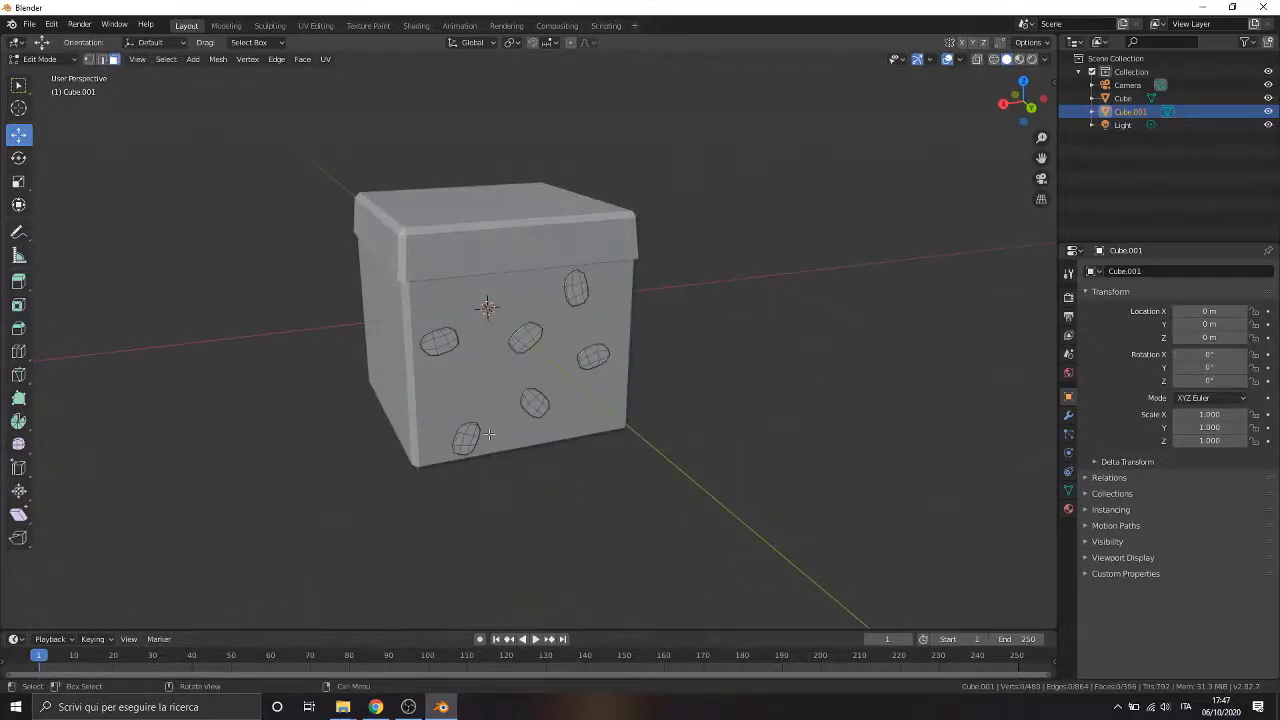
# Step: Delete linked plates in wireframe shading until only four plates remain on each of the front and back walls
pyautogui.hotkey('shift', 'z')
pyautogui.moveTo(490, 452); pyautogui.dragTo(481, 497, button='middle')
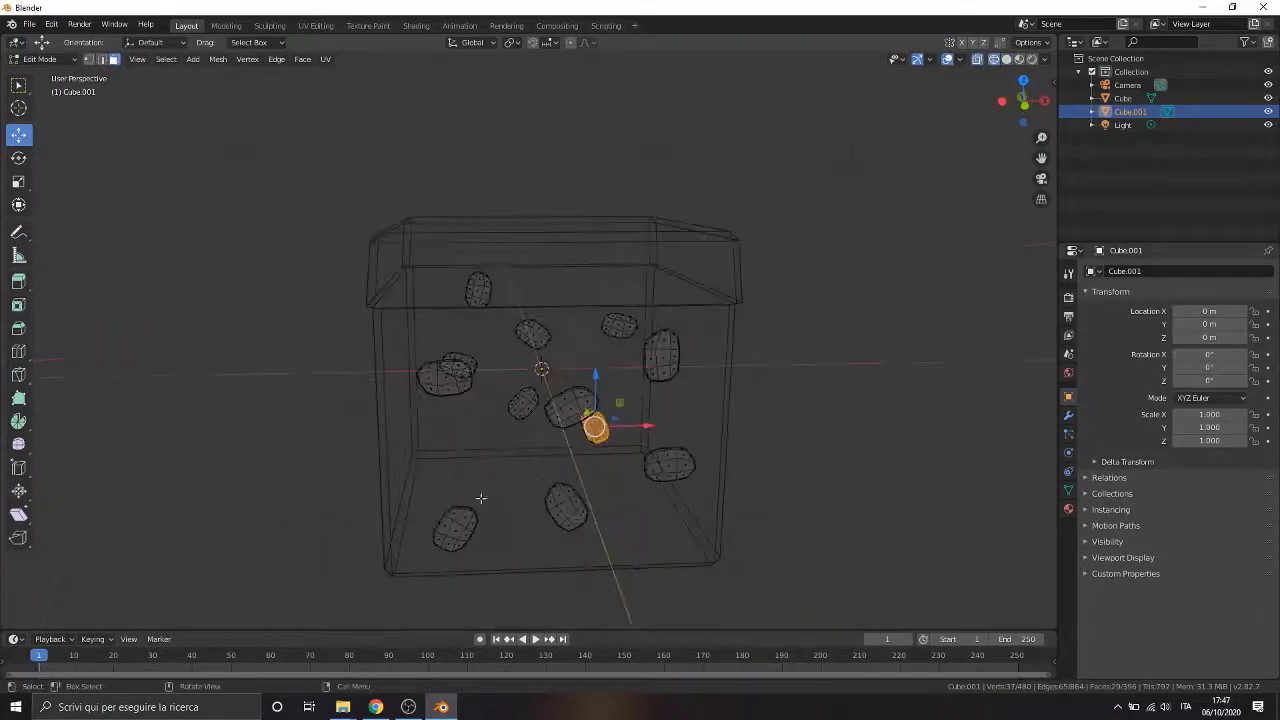
pyautogui.press('x')
pyautogui.click(694, 493)
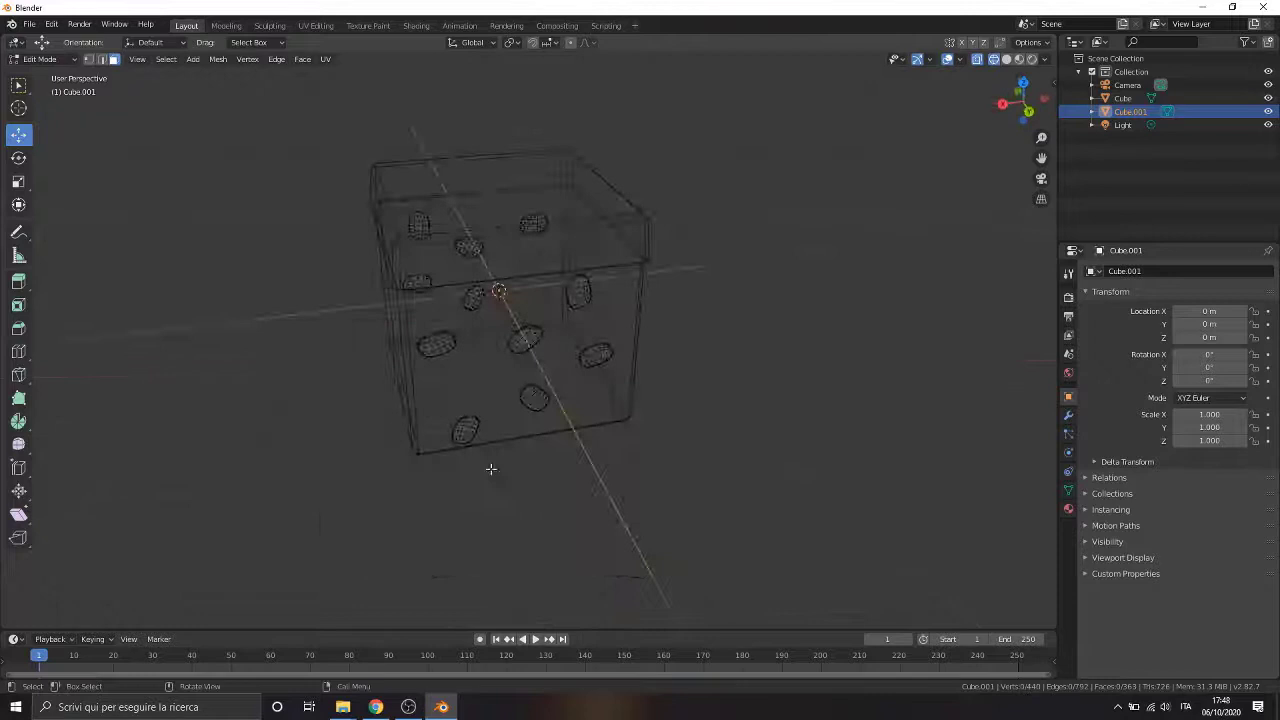
pyautogui.press('l')
pyautogui.press('x')
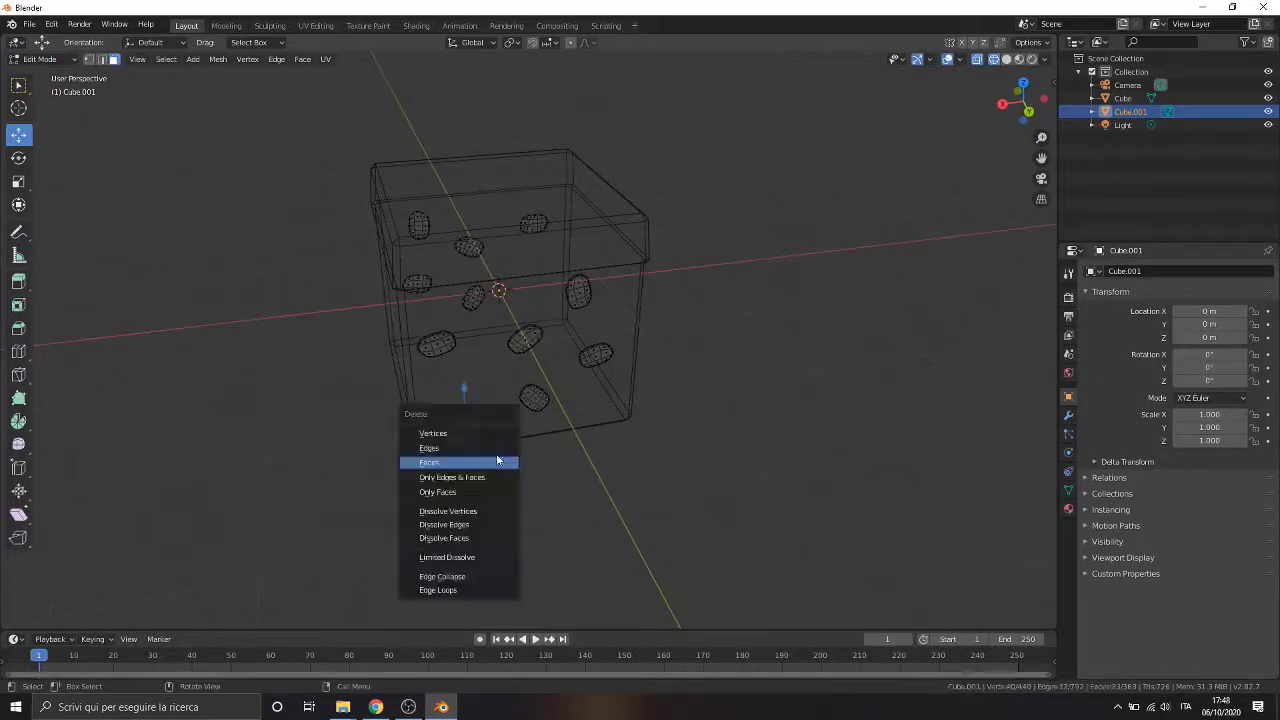
pyautogui.click(497, 460)
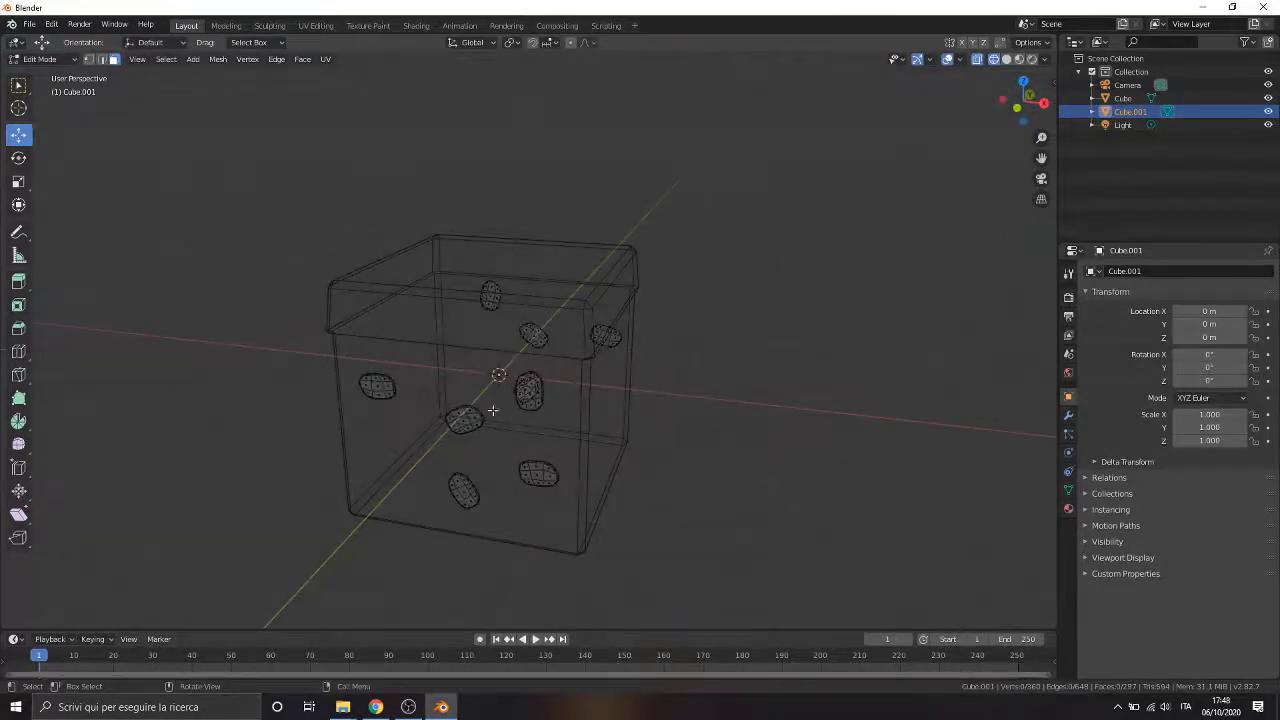
pyautogui.moveTo(400, 470); pyautogui.dragTo(445, 492, button='middle')
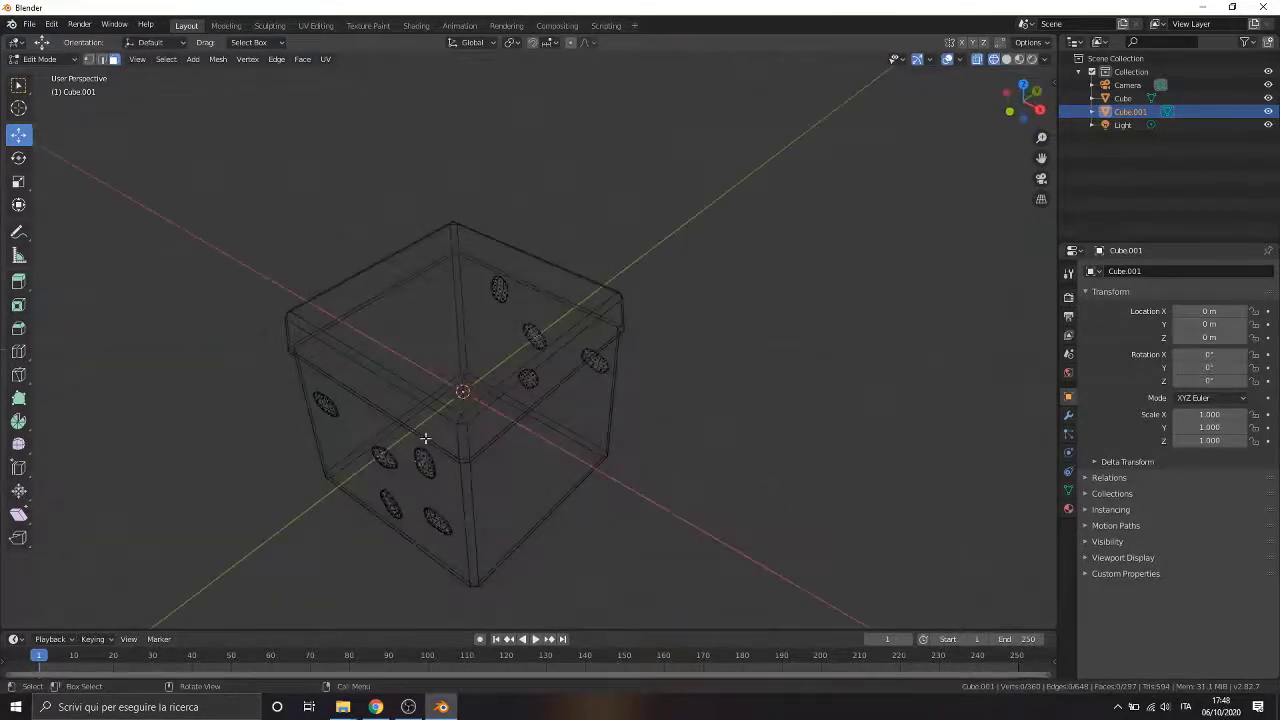
pyautogui.press('l')
pyautogui.press('x')
pyautogui.click(445, 493)
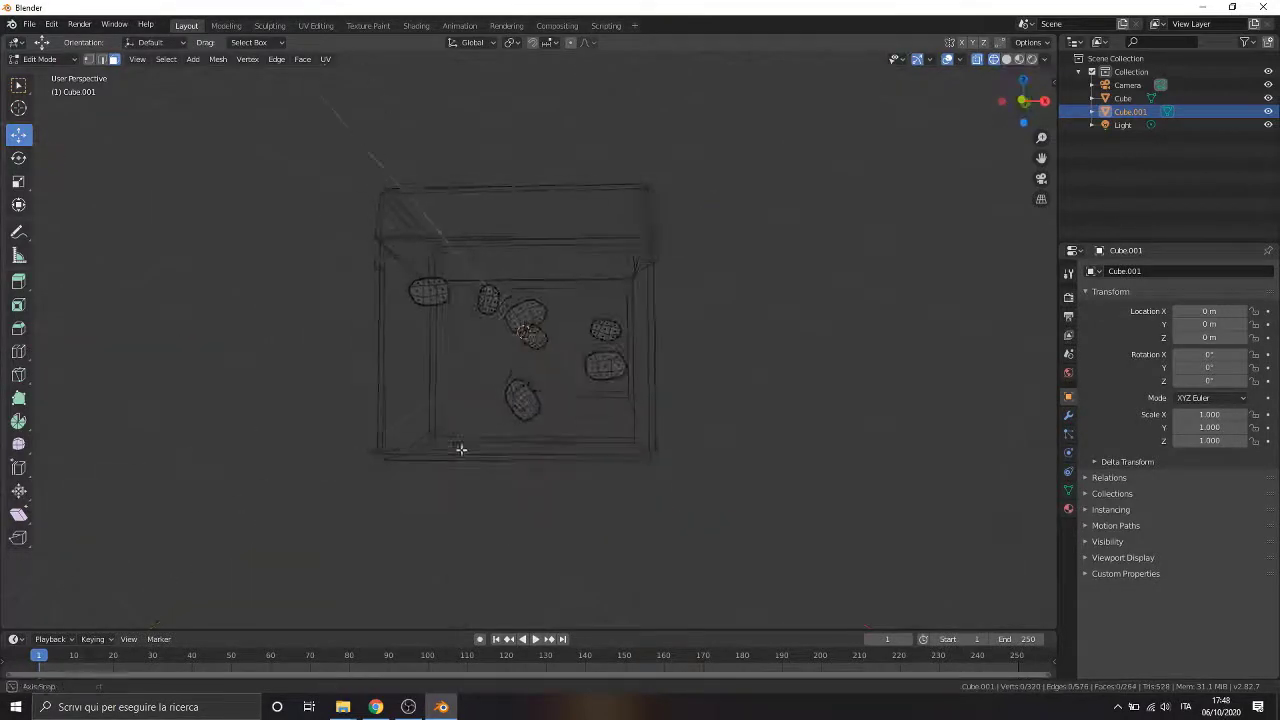
# Step: Duplicate the back wall's four plates, rotate the copies to face the adjacent side wall, and move them along Y and X against it
pyautogui.moveTo(460, 449); pyautogui.dragTo(420, 266, button='middle')
pyautogui.scroll(3, 570, 321)
pyautogui.moveTo(420, 266); pyautogui.dragTo(595, 520)
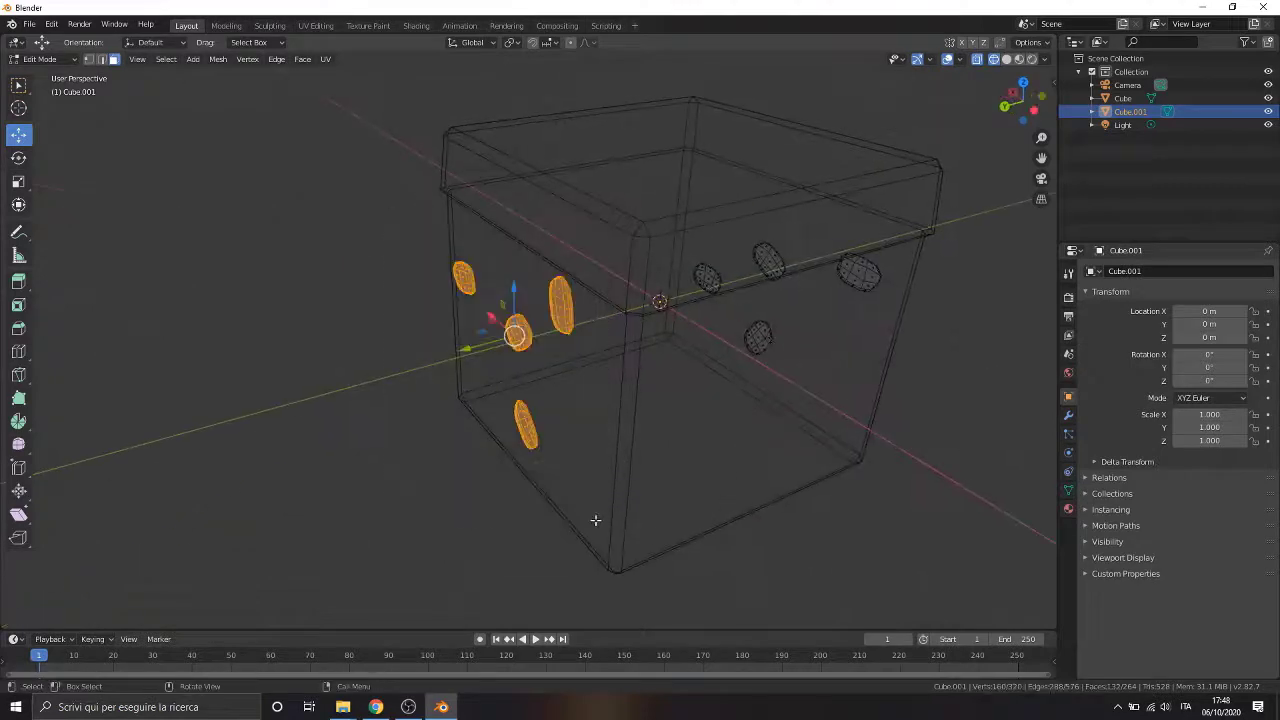
pyautogui.moveTo(488, 330); pyautogui.dragTo(565, 342)
pyautogui.hotkey('ctrl', 'z')
pyautogui.moveTo(420, 370); pyautogui.dragTo(375, 385, button='middle')
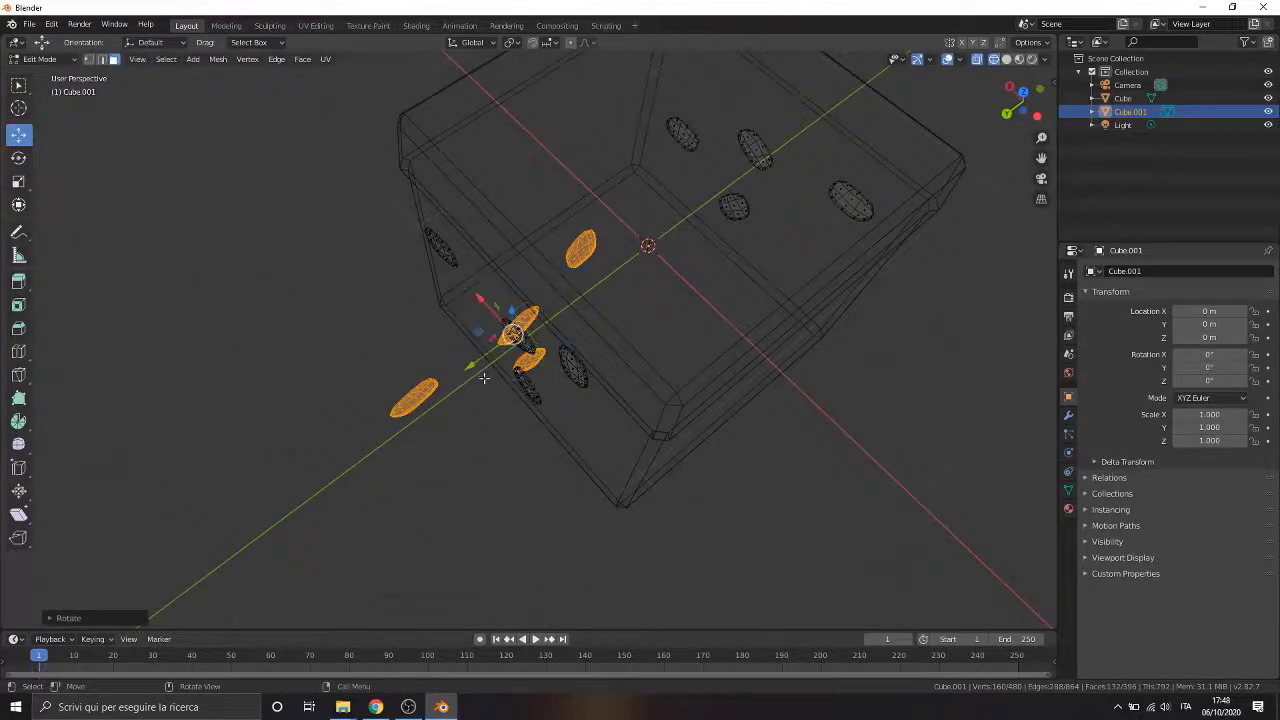
pyautogui.moveTo(473, 362); pyautogui.dragTo(657, 295)
pyautogui.moveTo(628, 186); pyautogui.dragTo(762, 318)
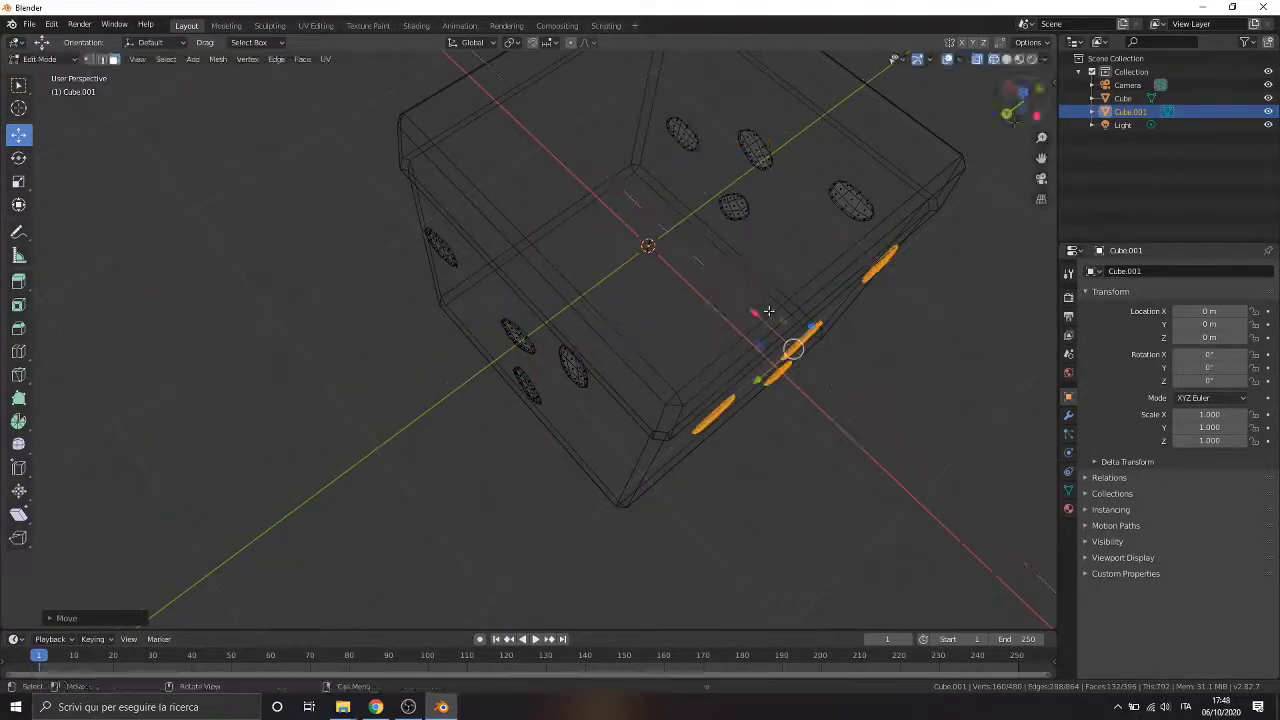
# Step: Move the copied plates along X in back orthographic view until they sit flush against the side wall, and duplicate them
pyautogui.click(1006, 113)
pyautogui.scroll(6, 889, 314)
pyautogui.keyDown('shift'); pyautogui.moveTo(889, 314); pyautogui.dragTo(526, 374, button='middle'); pyautogui.keyUp('shift')
pyautogui.scroll(5, 526, 374)
pyautogui.moveTo(795, 326); pyautogui.dragTo(773, 329)
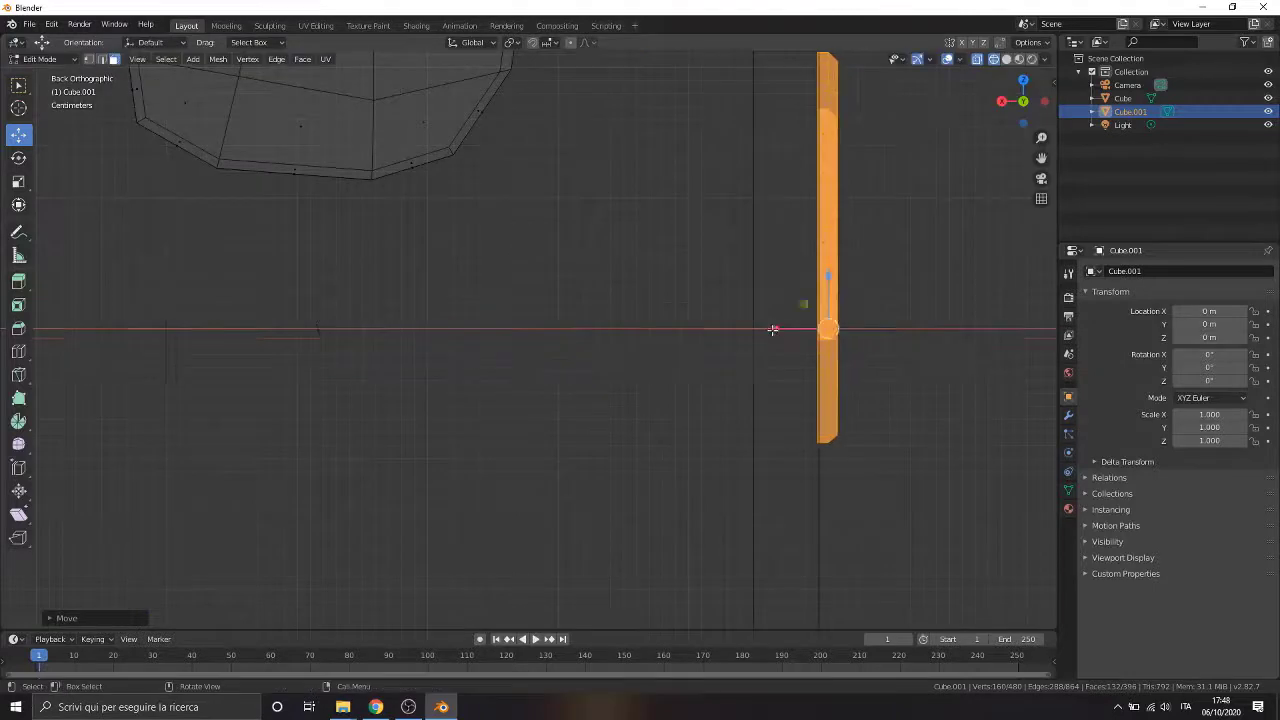
pyautogui.scroll(-11, 773, 329)
pyautogui.moveTo(800, 345); pyautogui.dragTo(600, 400, button='middle')
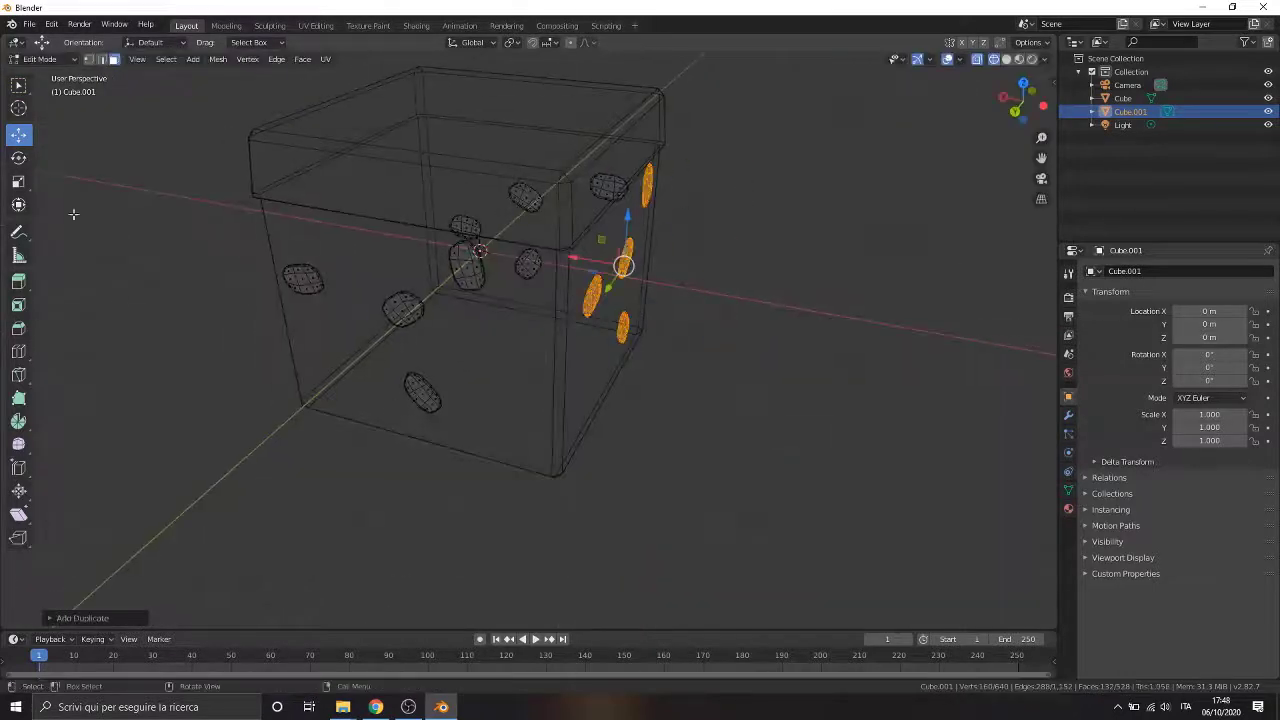
# Step: Rotate the new plate copies and move them along X flush against the opposite side wall
pyautogui.moveTo(657, 287); pyautogui.dragTo(537, 297)
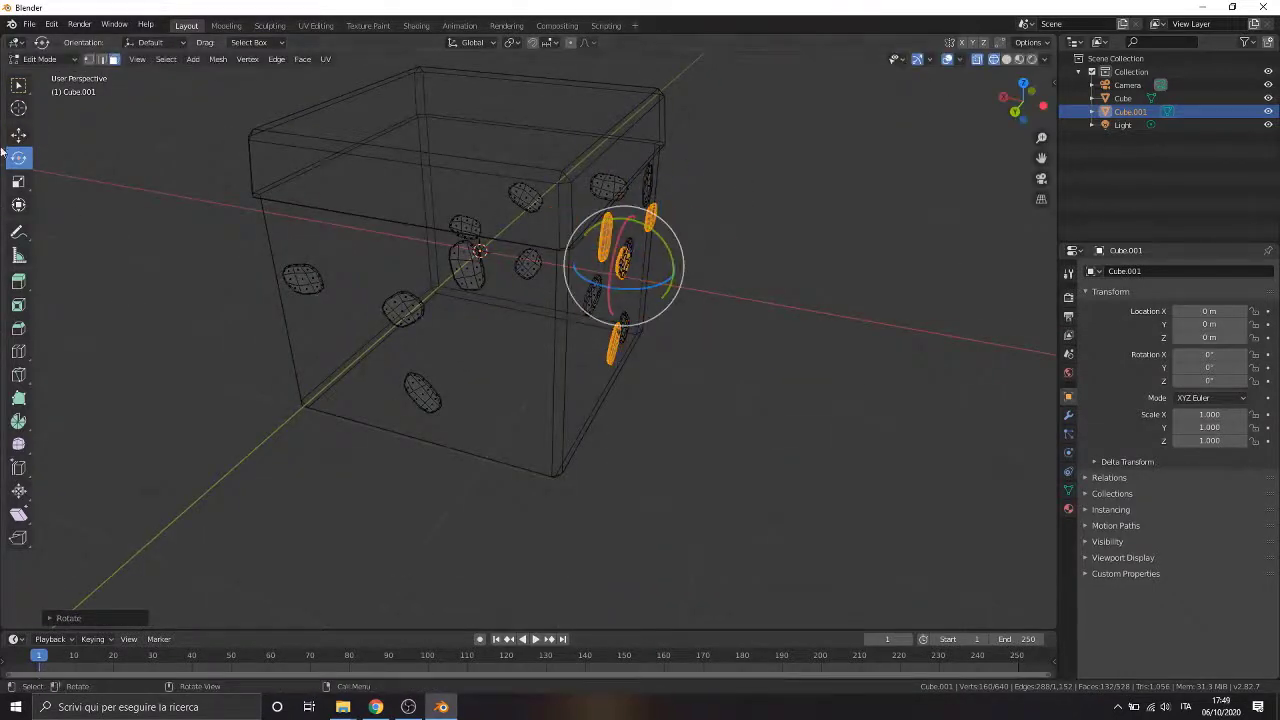
pyautogui.click(18, 135)
pyautogui.moveTo(571, 256); pyautogui.dragTo(293, 205)
pyautogui.click(1014, 112)
pyautogui.keyDown('shift'); pyautogui.moveTo(300, 350); pyautogui.dragTo(583, 363, button='middle'); pyautogui.keyUp('shift')
pyautogui.scroll(9, 560, 350)
pyautogui.moveTo(448, 311); pyautogui.dragTo(582, 314)
# Step: Shift the copied plates along Y and Z on their side wall and rotate them slightly in the wall's plane
pyautogui.scroll(-6, 582, 314)
pyautogui.moveTo(560, 330); pyautogui.dragTo(509, 287, button='middle')
pyautogui.moveTo(418, 333); pyautogui.dragTo(440, 332)
pyautogui.moveTo(383, 286); pyautogui.dragTo(383, 307)
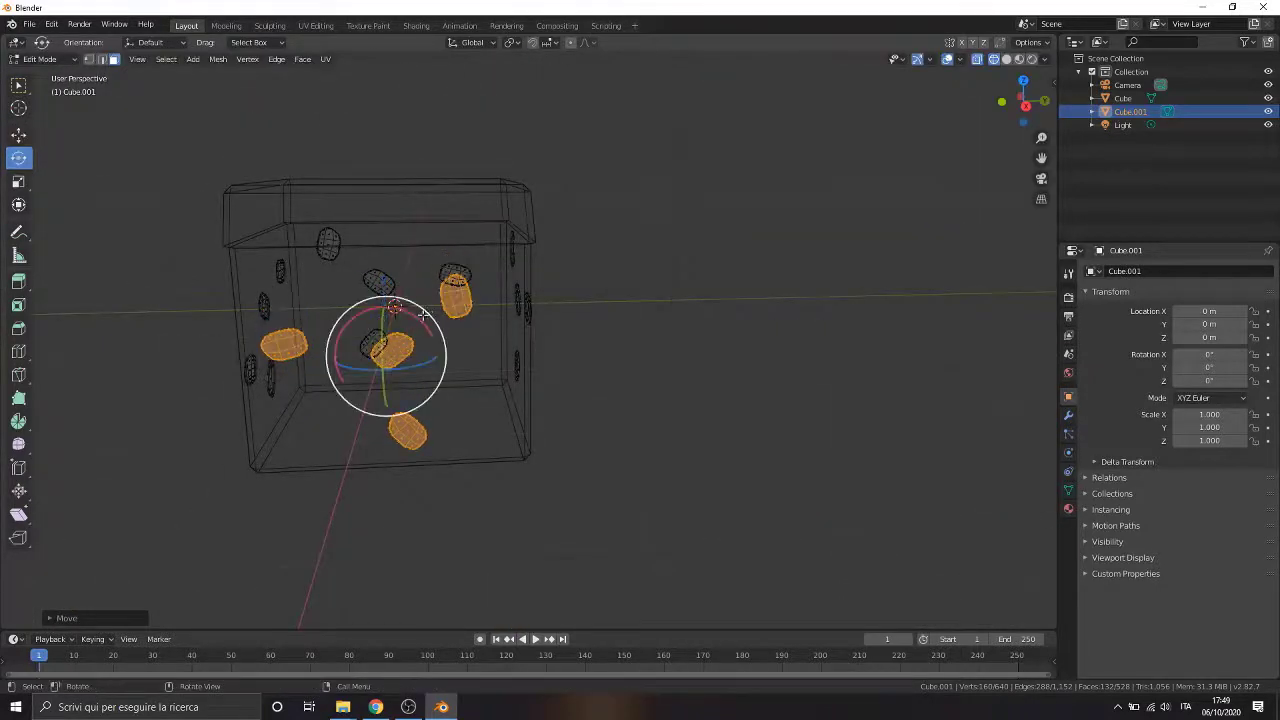
pyautogui.moveTo(423, 314); pyautogui.dragTo(345, 340, button='middle')
pyautogui.moveTo(443, 296); pyautogui.dragTo(426, 290)
pyautogui.moveTo(890, 340); pyautogui.dragTo(620, 356, button='middle')
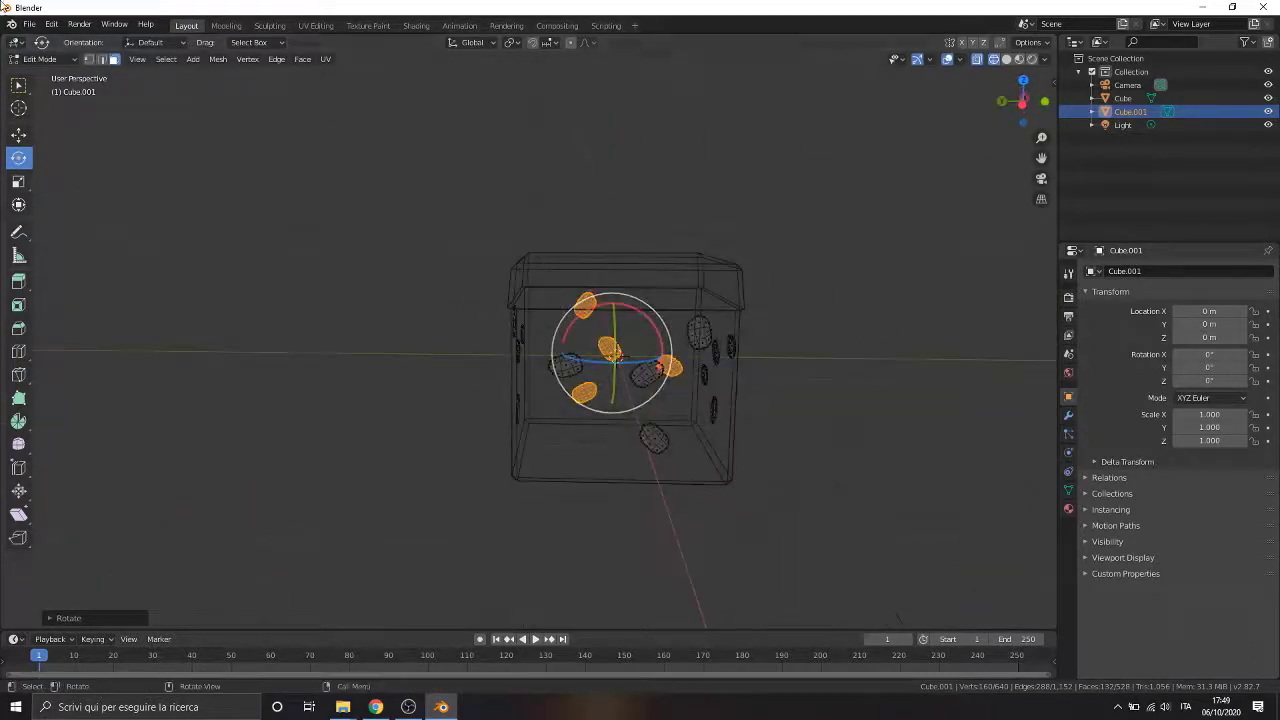
# Step: Inspect the decorated box in solid shading in Object Mode, and return the plates object to Edit Mode
pyautogui.click(18, 135)
pyautogui.hotkey('alt', 'z')
pyautogui.click(44, 59)
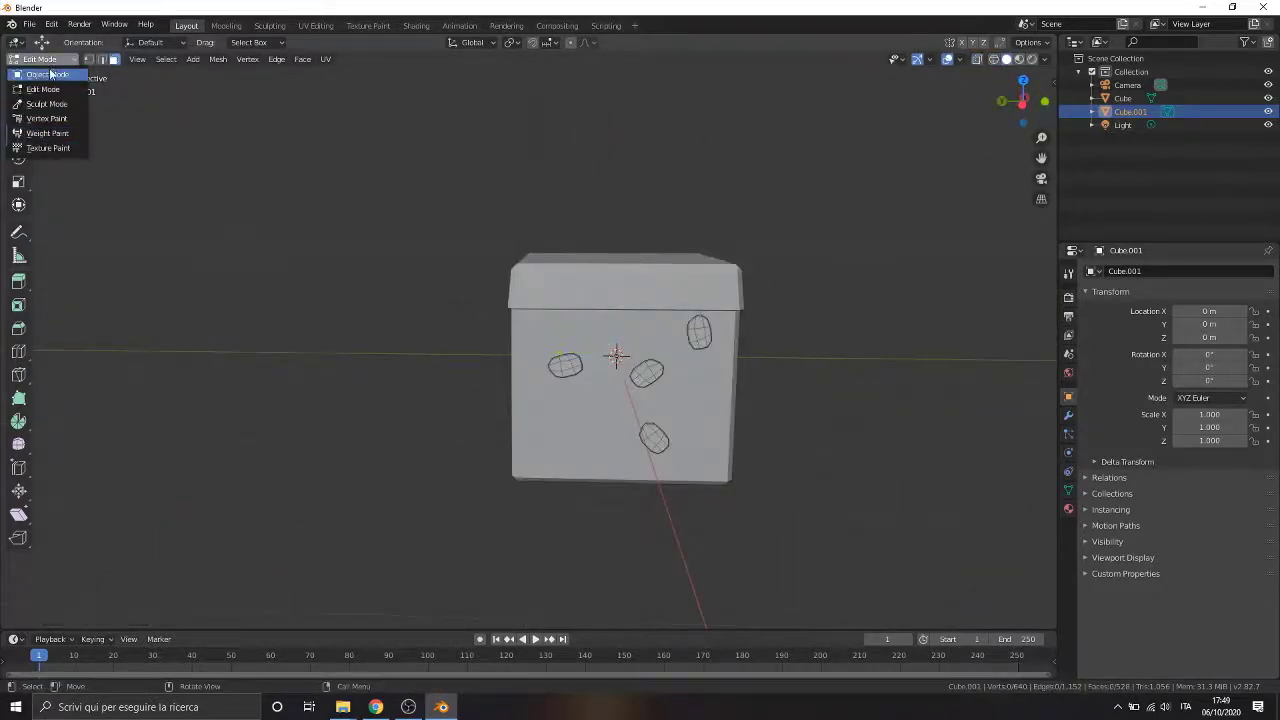
pyautogui.click(55, 75)
pyautogui.moveTo(860, 450); pyautogui.dragTo(474, 362, button='middle')
pyautogui.click(804, 454)
pyautogui.scroll(3, 367, 353)
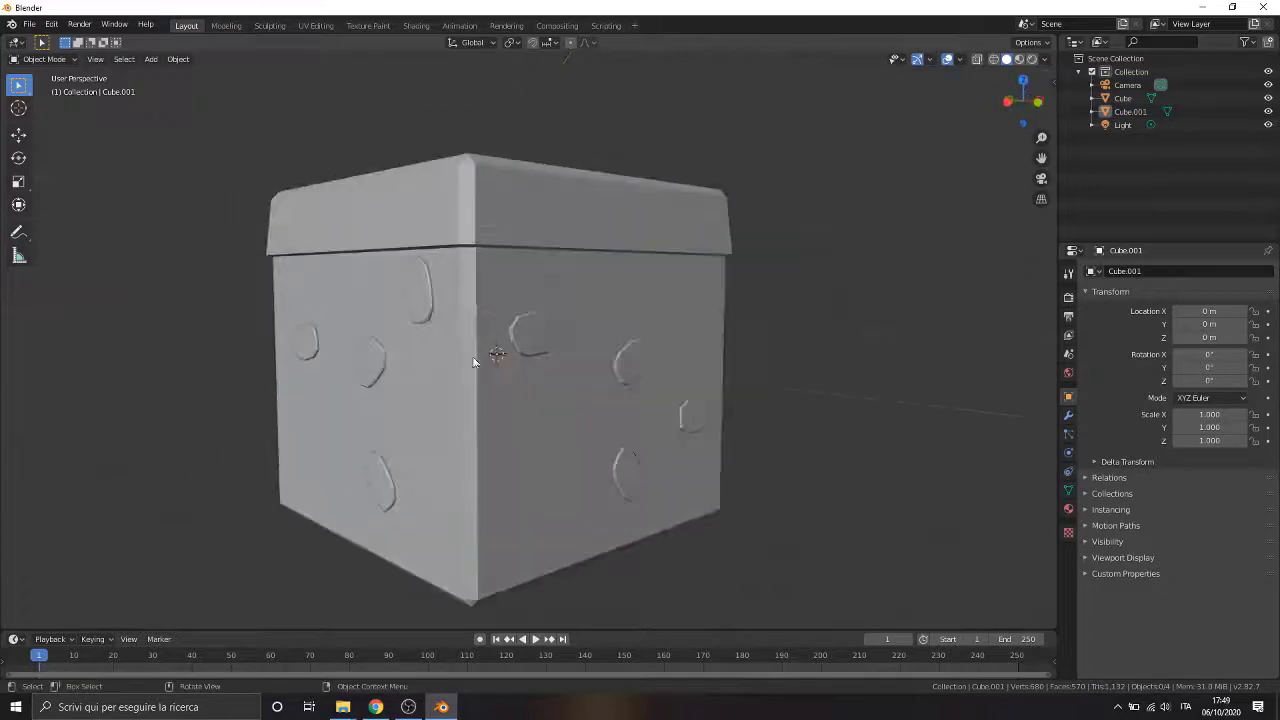
pyautogui.click(30, 59)
pyautogui.click(45, 91)
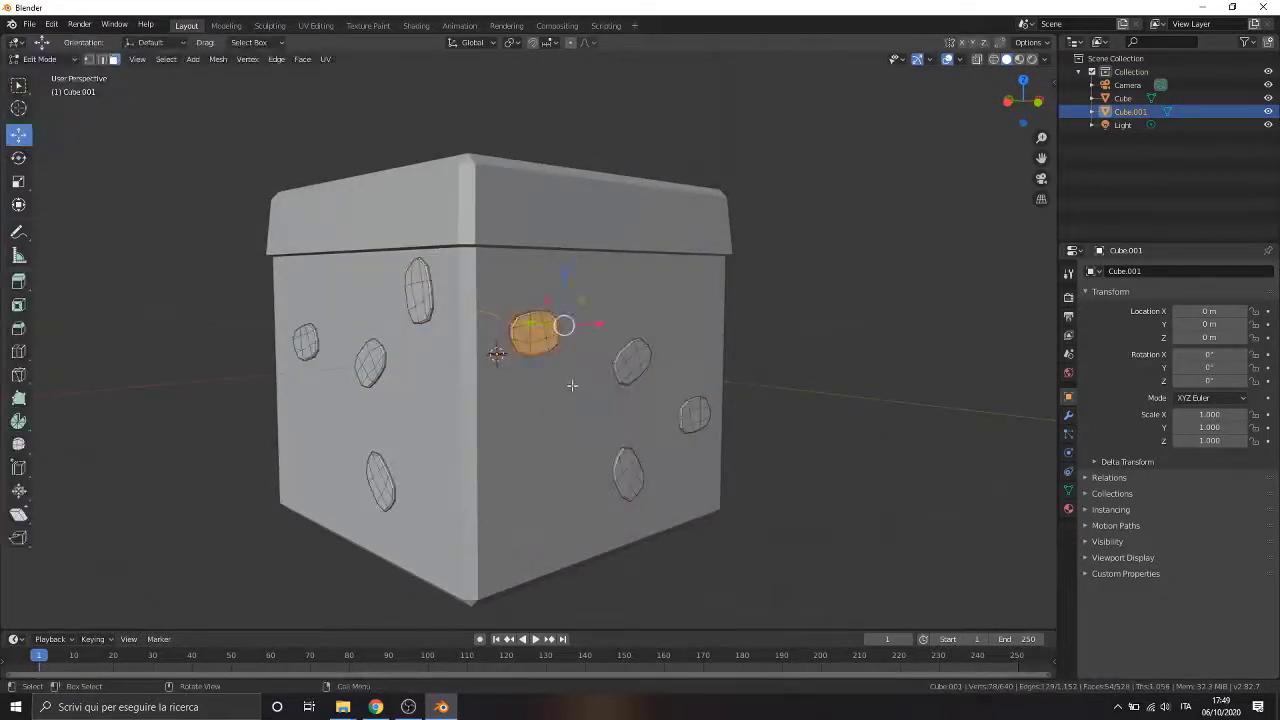
# Step: Enlarge the front wall's left plate in wireframe shading
pyautogui.press('z')
pyautogui.click(468, 387)
pyautogui.moveTo(470, 388); pyautogui.dragTo(491, 430, button='middle')
pyautogui.moveTo(383, 373); pyautogui.dragTo(492, 462)
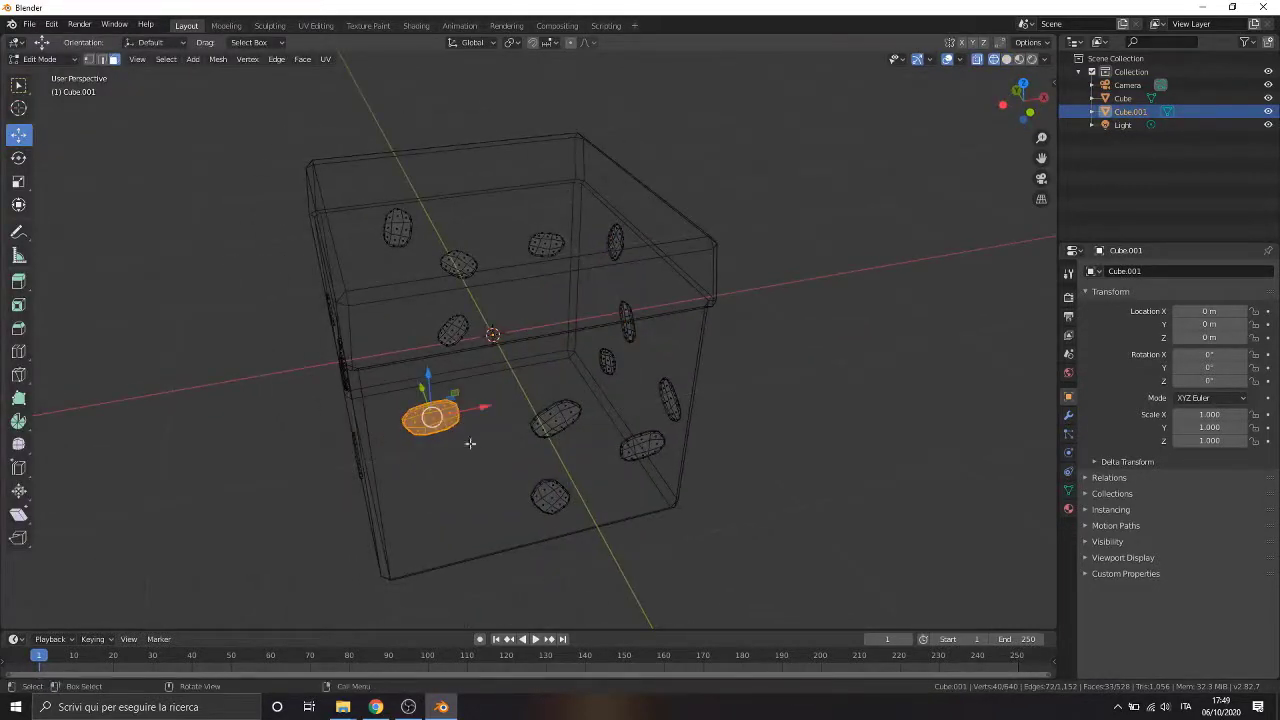
pyautogui.moveTo(470, 443); pyautogui.dragTo(434, 374, button='middle')
pyautogui.press('s')
pyautogui.click(549, 406)
# Step: Raise the front wall's middle plate, shift it along X, and scale it to about 1.15
pyautogui.moveTo(549, 406); pyautogui.dragTo(414, 386, button='middle')
pyautogui.moveTo(402, 310); pyautogui.dragTo(402, 253)
pyautogui.moveTo(458, 300); pyautogui.dragTo(554, 300)
pyautogui.press('s')
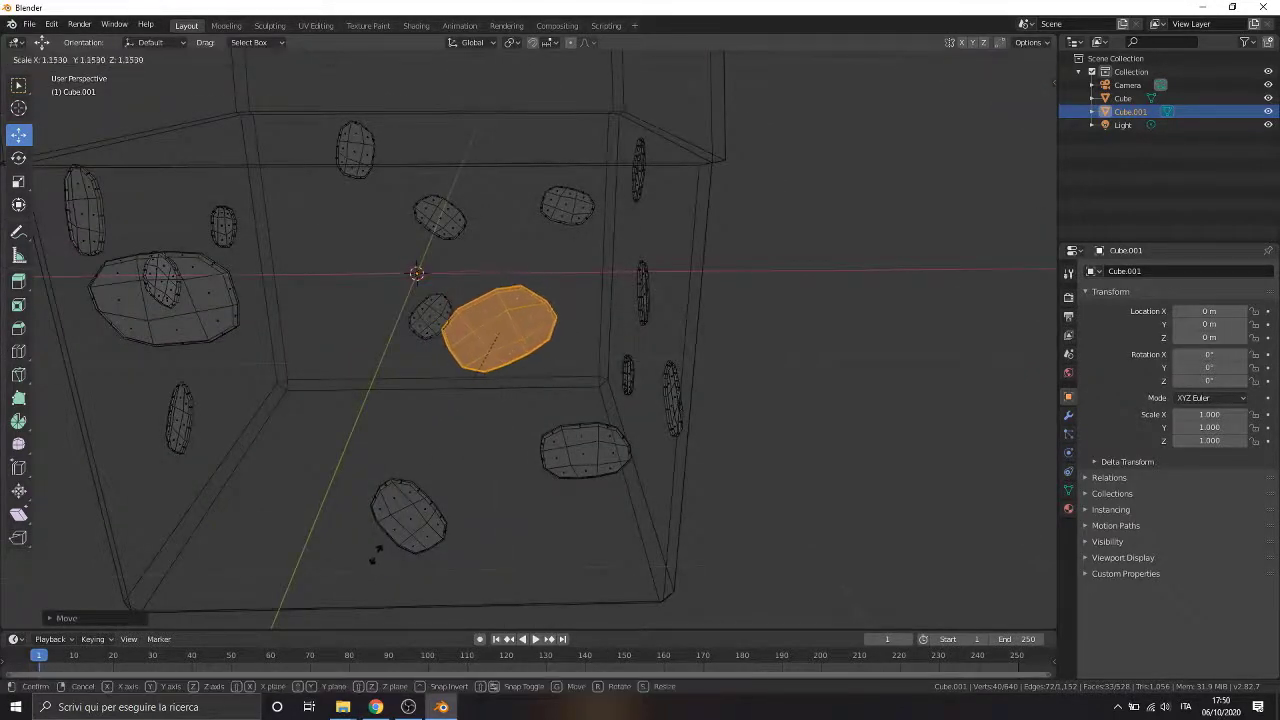
pyautogui.click(360, 515)
# Step: Move the front wall's lower plate along X and scale it to about 1.99
pyautogui.moveTo(343, 469); pyautogui.dragTo(470, 592)
pyautogui.moveTo(461, 514); pyautogui.dragTo(383, 514)
pyautogui.press('s')
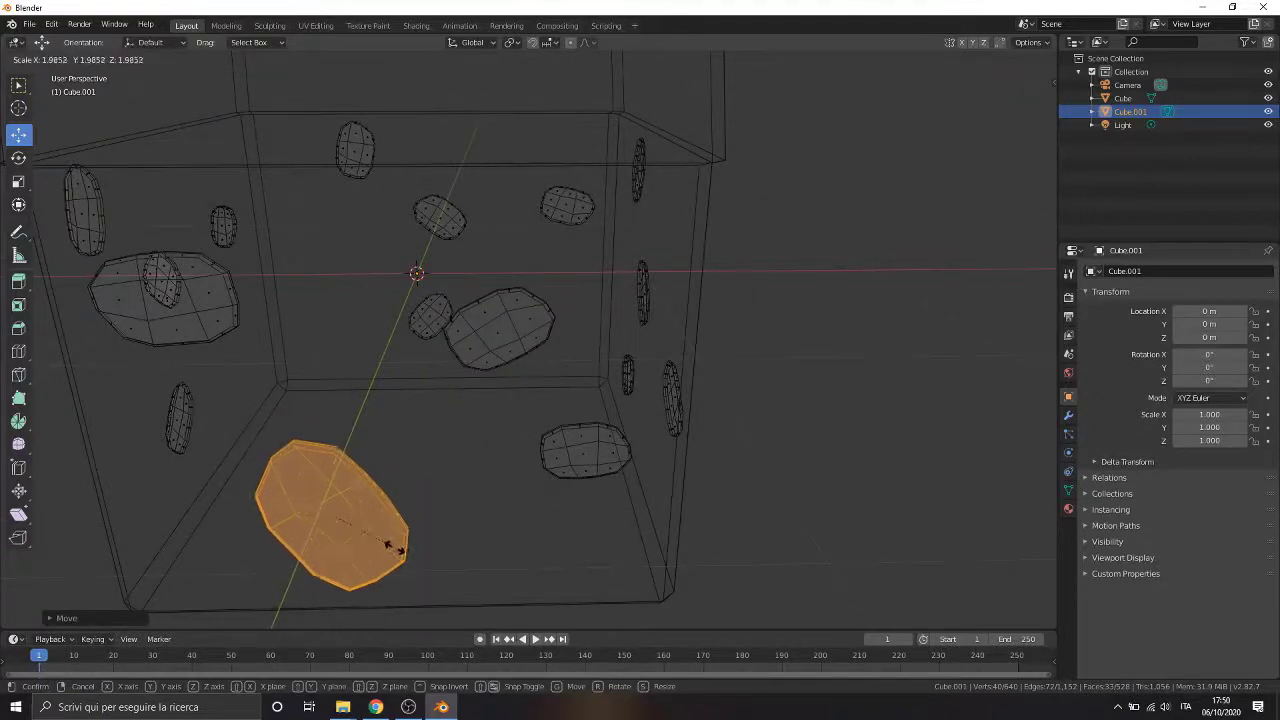
pyautogui.click(394, 543)
# Step: Enlarge the front wall's right plate and lower it along Z
pyautogui.moveTo(532, 406); pyautogui.dragTo(628, 510)
pyautogui.press('s')
pyautogui.click(542, 517)
pyautogui.moveTo(586, 408); pyautogui.dragTo(584, 505)
# Step: Select all of the front wall's plates in right orthographic view and move them along Y against the wall
pyautogui.scroll(-3, 540, 420)
pyautogui.moveTo(540, 420); pyautogui.dragTo(698, 369, button='middle')
pyautogui.click(1017, 102)
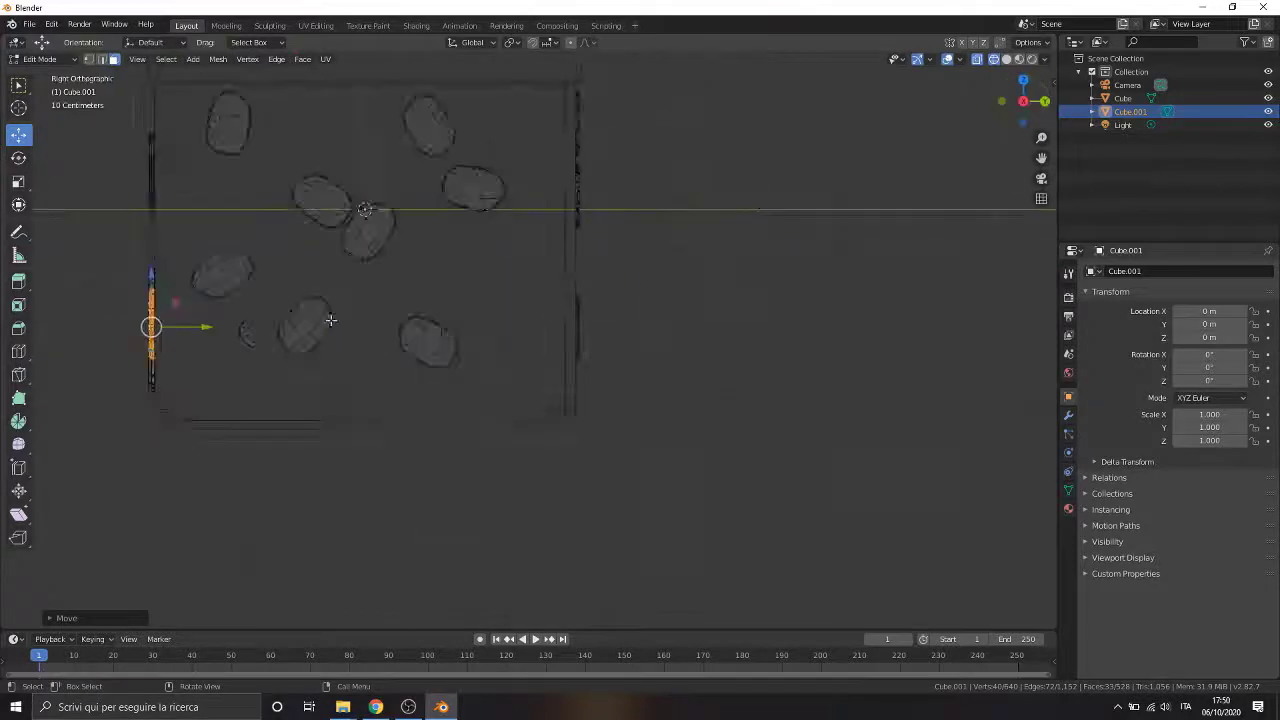
pyautogui.scroll(4, 660, 326)
pyautogui.keyDown('shift'); pyautogui.moveTo(330, 322); pyautogui.dragTo(630, 399, button='middle'); pyautogui.keyUp('shift')
pyautogui.scroll(-2, 660, 326)
pyautogui.moveTo(505, 133); pyautogui.dragTo(580, 610)
pyautogui.scroll(4, 620, 400)
pyautogui.scroll(3, 657, 331)
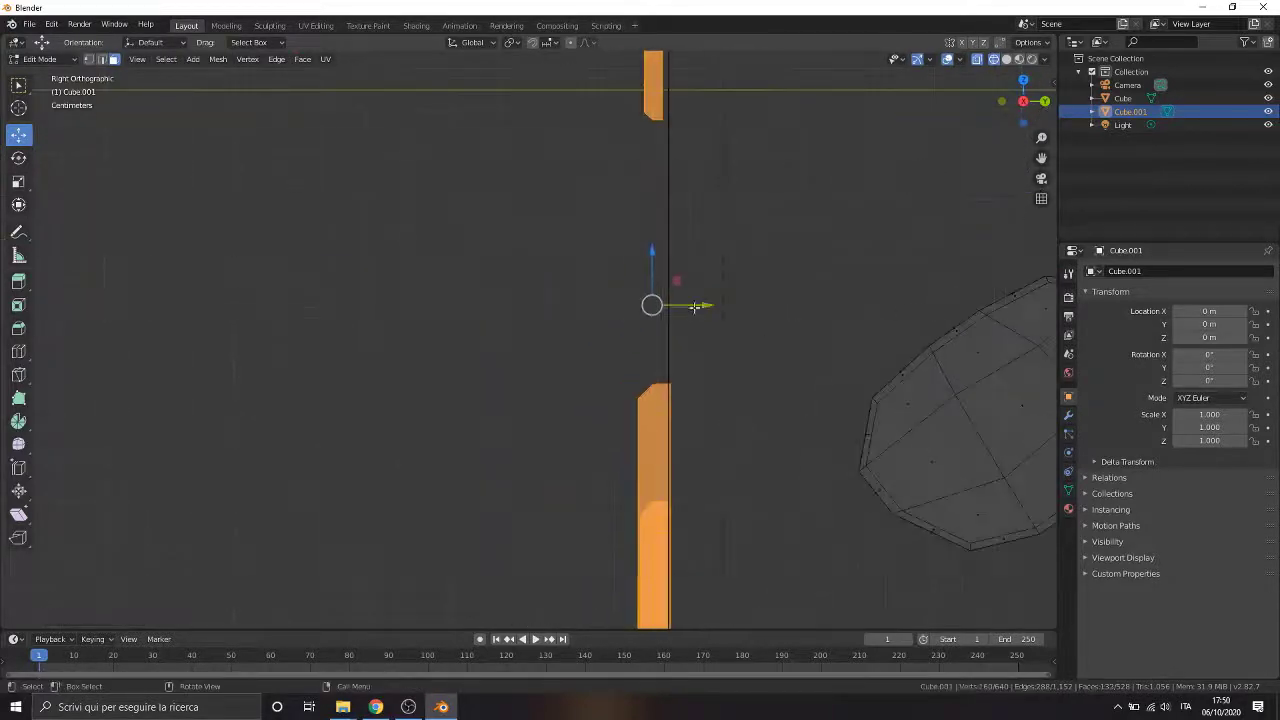
pyautogui.keyDown('shift'); pyautogui.moveTo(702, 60); pyautogui.dragTo(602, 362, button='middle'); pyautogui.keyUp('shift')
pyautogui.moveTo(604, 605); pyautogui.dragTo(618, 598)
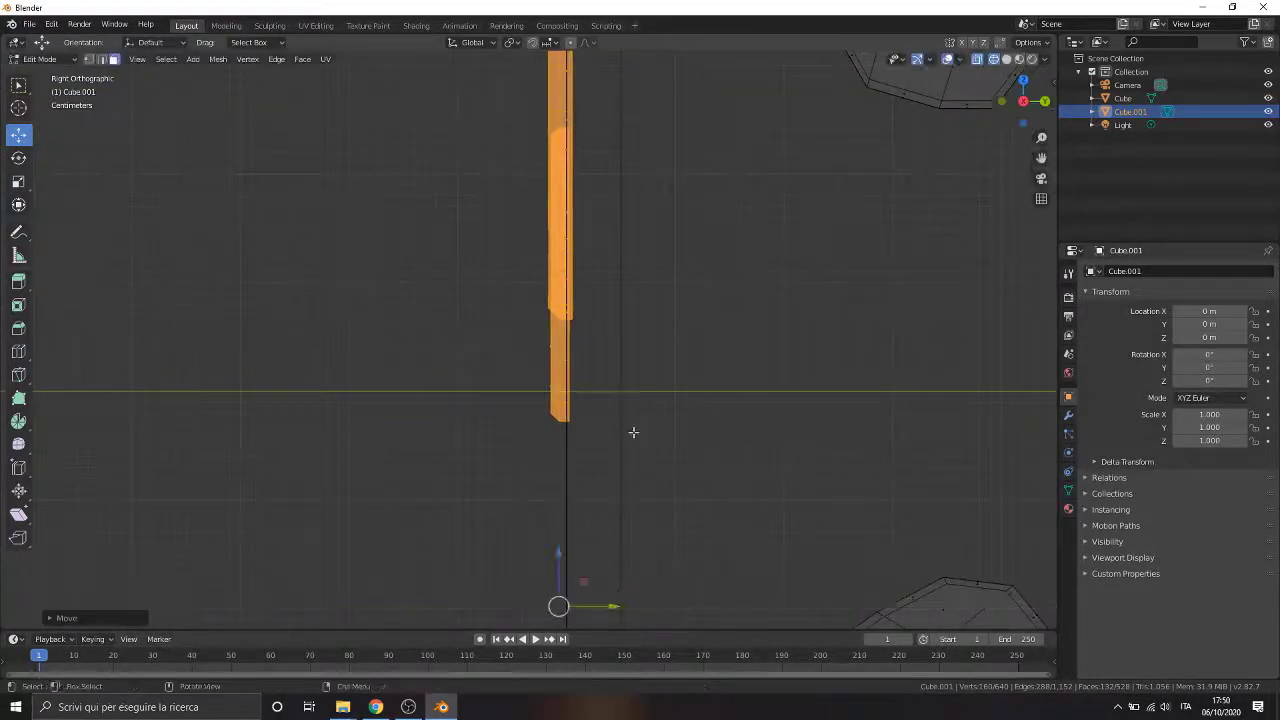
# Step: Deselect everything and examine the plates around the box in wireframe shading
pyautogui.scroll(-6, 500, 330)
pyautogui.keyDown('shift'); pyautogui.moveTo(434, 300); pyautogui.dragTo(420, 206, button='middle'); pyautogui.keyUp('shift')
pyautogui.scroll(-10, 428, 260)
pyautogui.click(425, 306)
pyautogui.moveTo(425, 306); pyautogui.dragTo(425, 306, button='middle')
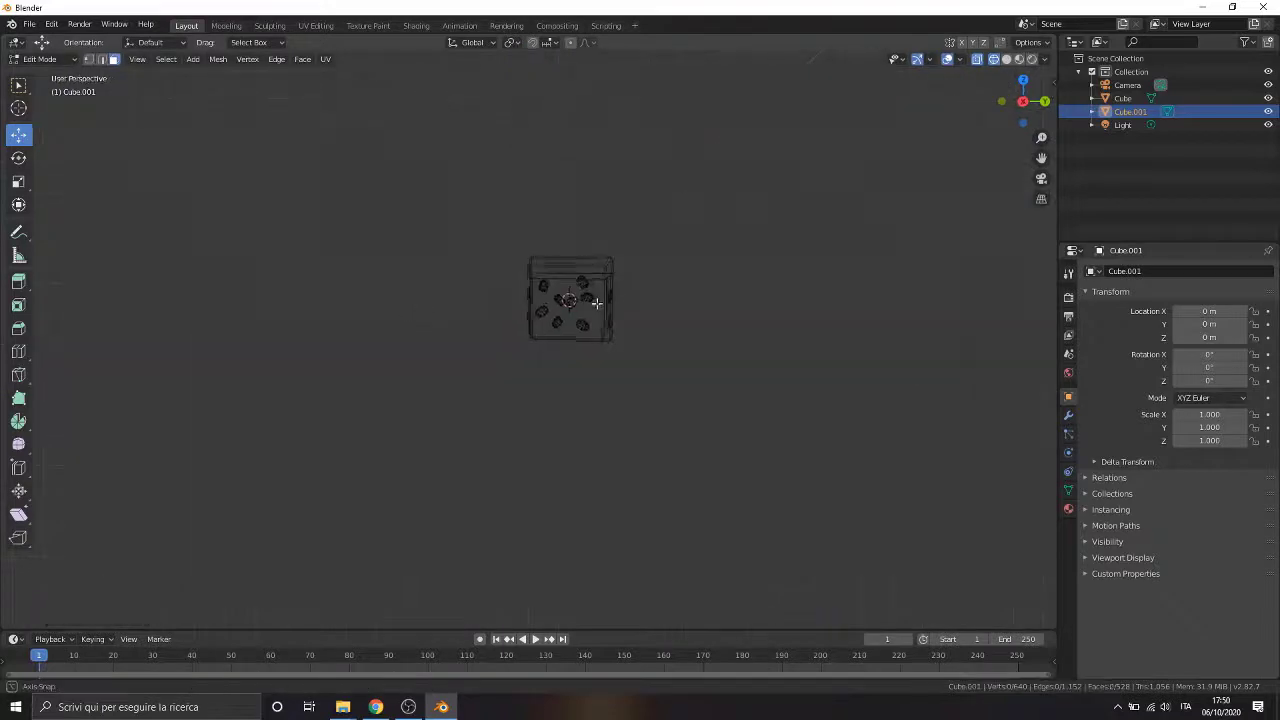
pyautogui.moveTo(596, 302); pyautogui.dragTo(480, 363, button='middle')
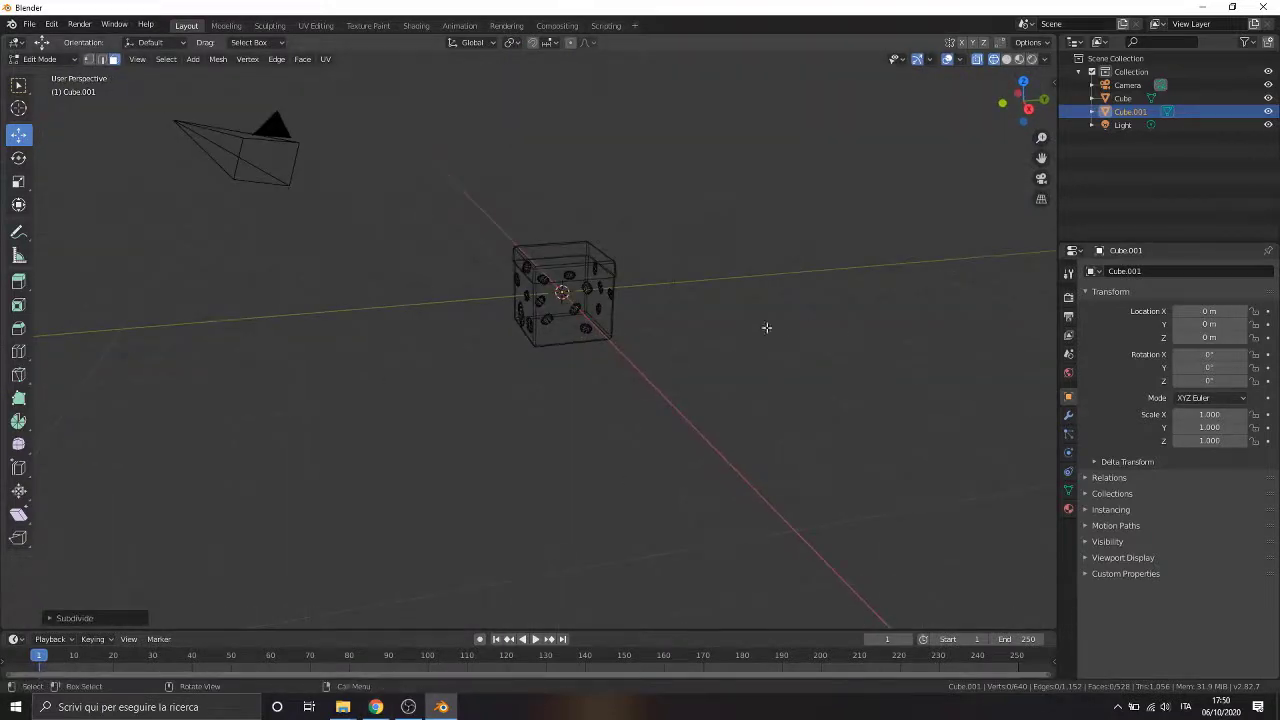
pyautogui.scroll(9, 770, 315)
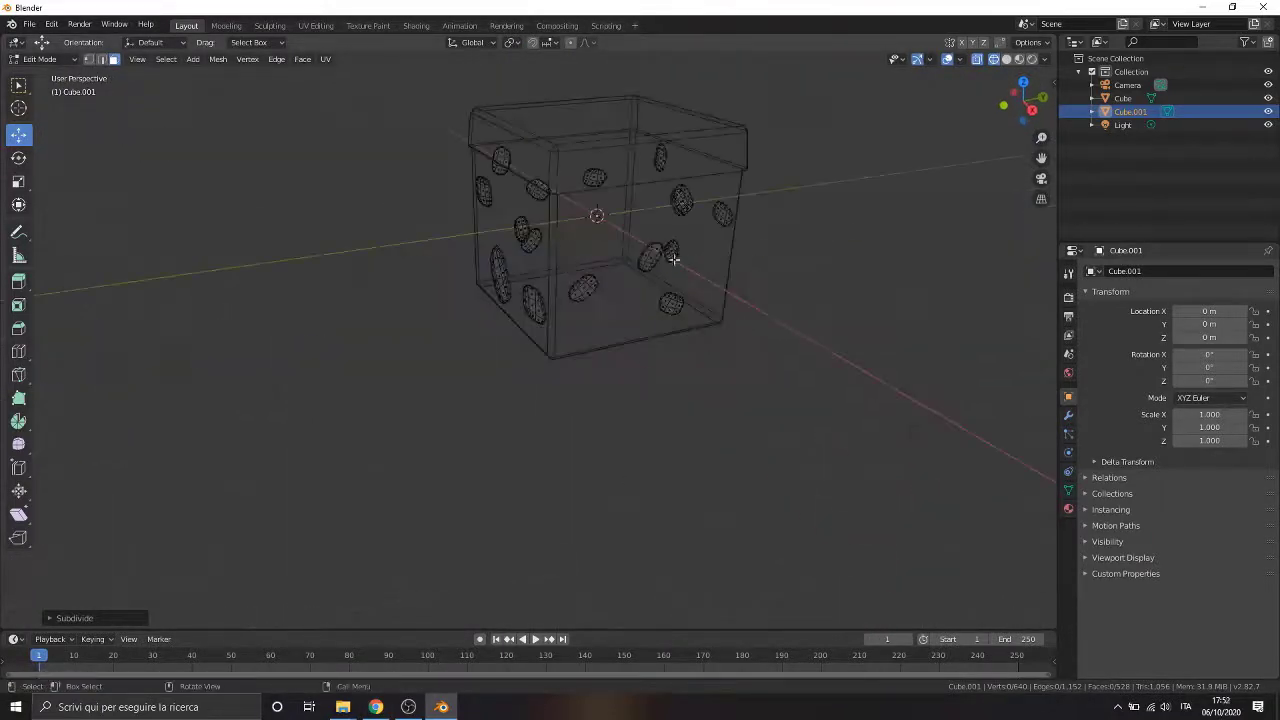
pyautogui.scroll(-2, 446, 372)
pyautogui.scroll(4, 456, 370)
pyautogui.scroll(-3, 614, 380)
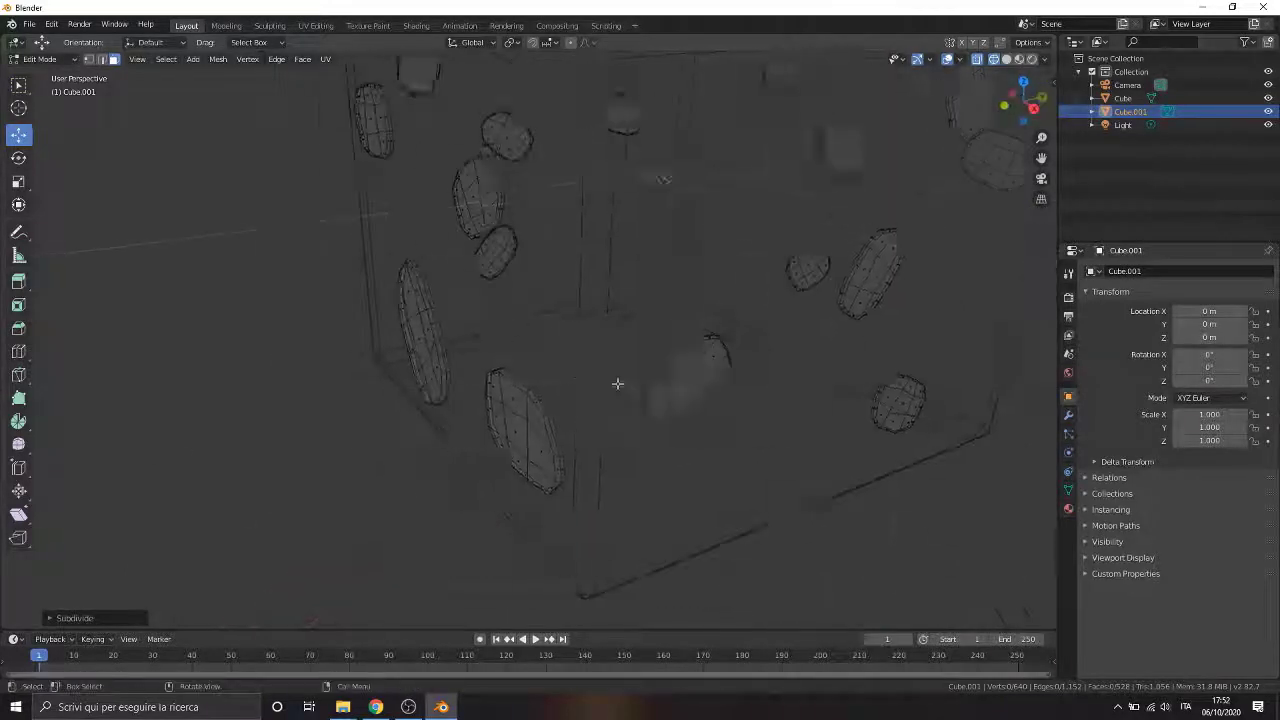
pyautogui.scroll(4, 519, 415)
# Step: Close the iCUE mouse settings window and return to Blender
pyautogui.click(441, 707)
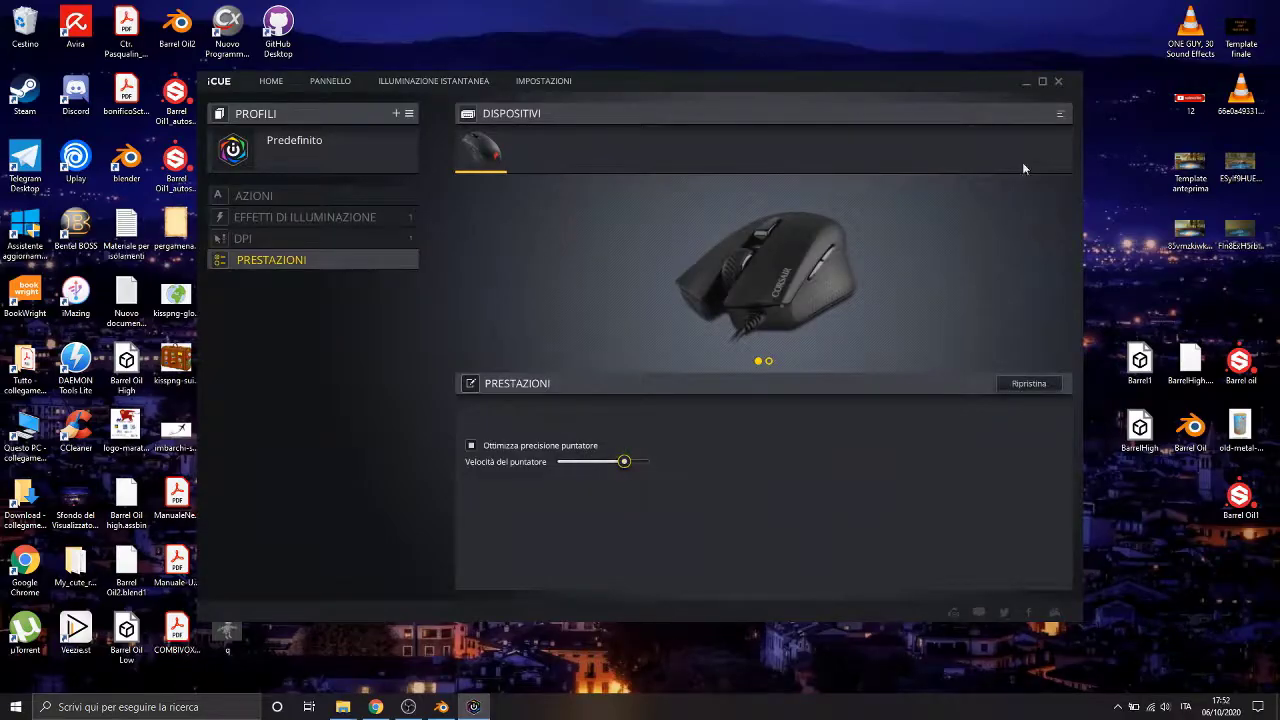
pyautogui.click(1058, 81)
pyautogui.click(441, 707)
# Step: Select the left plate on the +X side wall and scale it to about 1.64 in right orthographic view
pyautogui.scroll(2, 466, 349)
pyautogui.keyDown('shift'); pyautogui.moveTo(352, 400); pyautogui.dragTo(458, 275, button='middle'); pyautogui.keyUp('shift')
pyautogui.moveTo(458, 275); pyautogui.dragTo(629, 438)
pyautogui.scroll(-3, 615, 425)
pyautogui.moveTo(603, 417); pyautogui.dragTo(487, 352, button='middle')
pyautogui.click(1024, 108)
pyautogui.scroll(1, 398, 305)
pyautogui.press('s')
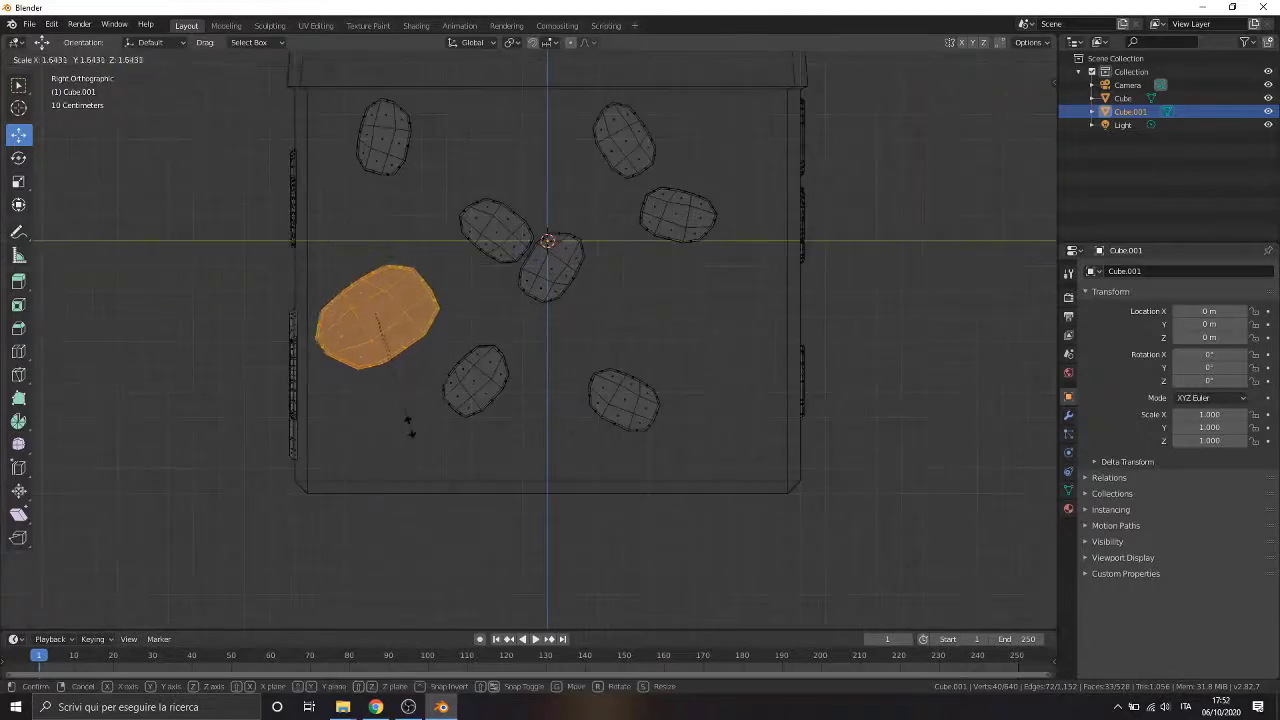
pyautogui.click(408, 425)
# Step: Lower the central plate of the +X side wall along Z
pyautogui.moveTo(408, 425); pyautogui.dragTo(551, 282, button='middle')
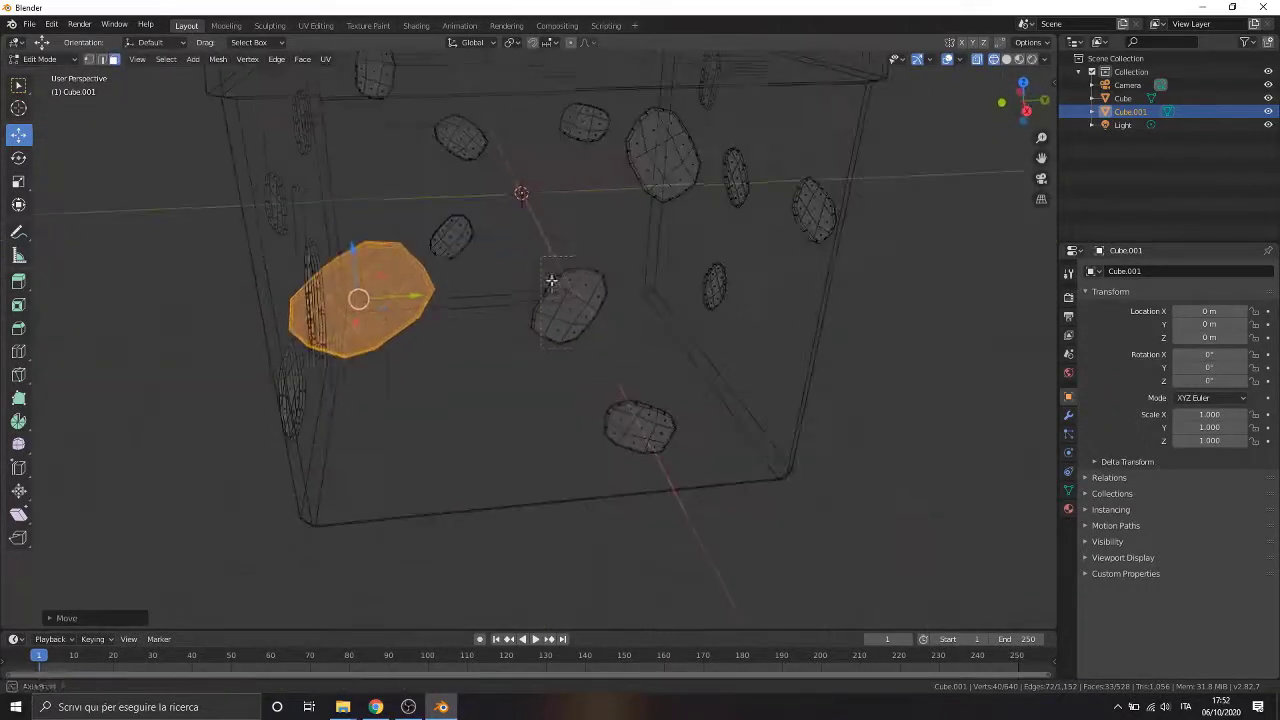
pyautogui.moveTo(551, 282); pyautogui.dragTo(538, 308)
pyautogui.moveTo(570, 258); pyautogui.dragTo(570, 305)
# Step: Move the lower-right plate of the +X side wall along Y toward the corner and enlarge it
pyautogui.moveTo(592, 384); pyautogui.dragTo(722, 473)
pyautogui.moveTo(686, 424); pyautogui.dragTo(758, 419)
pyautogui.press('s')
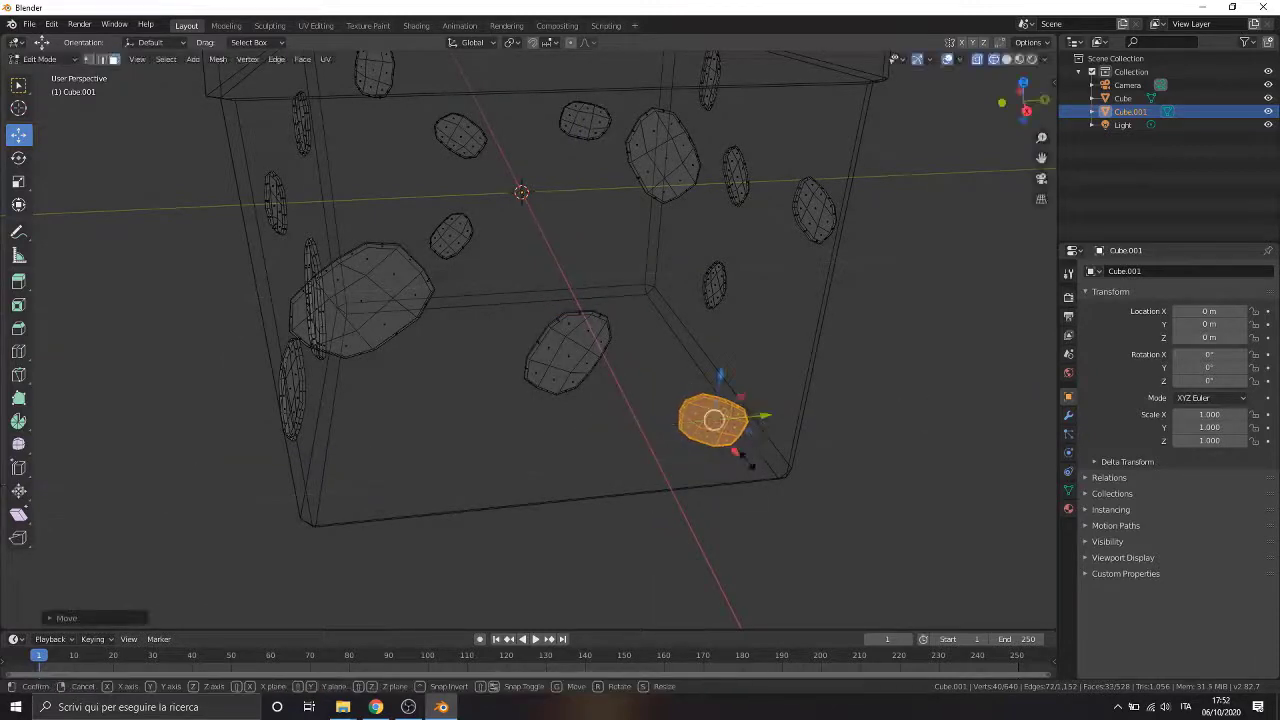
pyautogui.click(774, 434)
# Step: Enlarge the upper plate of the +X side wall, lower it along Z and shift it along Y
pyautogui.moveTo(608, 272); pyautogui.dragTo(638, 326, button='middle')
pyautogui.press('s')
pyautogui.click(634, 440)
pyautogui.moveTo(611, 194); pyautogui.dragTo(611, 222)
pyautogui.moveTo(666, 271); pyautogui.dragTo(697, 271)
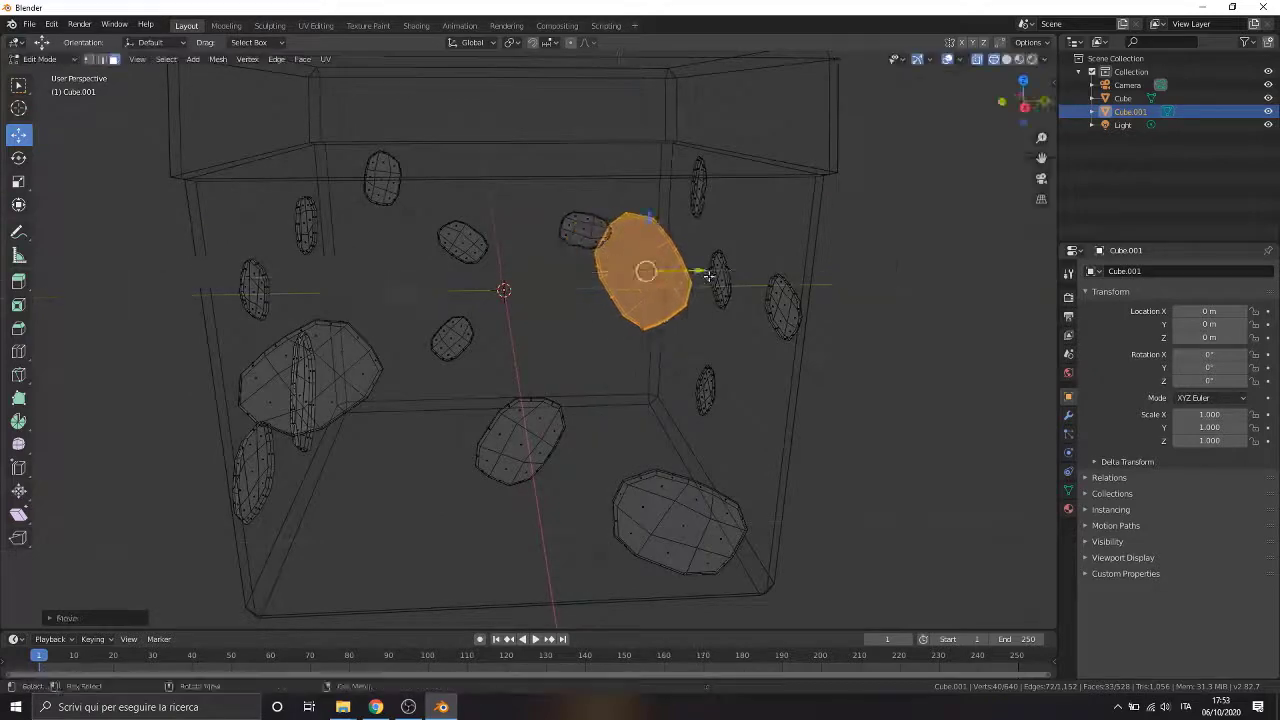
# Step: Select the plates of the +X side wall in back orthographic view and check how they sit against it
pyautogui.moveTo(960, 300); pyautogui.dragTo(818, 316, button='middle')
pyautogui.click(1028, 106)
pyautogui.scroll(1, 560, 195)
pyautogui.keyDown('shift'); pyautogui.moveTo(331, 163); pyautogui.dragTo(431, 174, button='middle'); pyautogui.keyUp('shift')
pyautogui.moveTo(386, 162); pyautogui.dragTo(520, 574)
pyautogui.scroll(5, 481, 441)
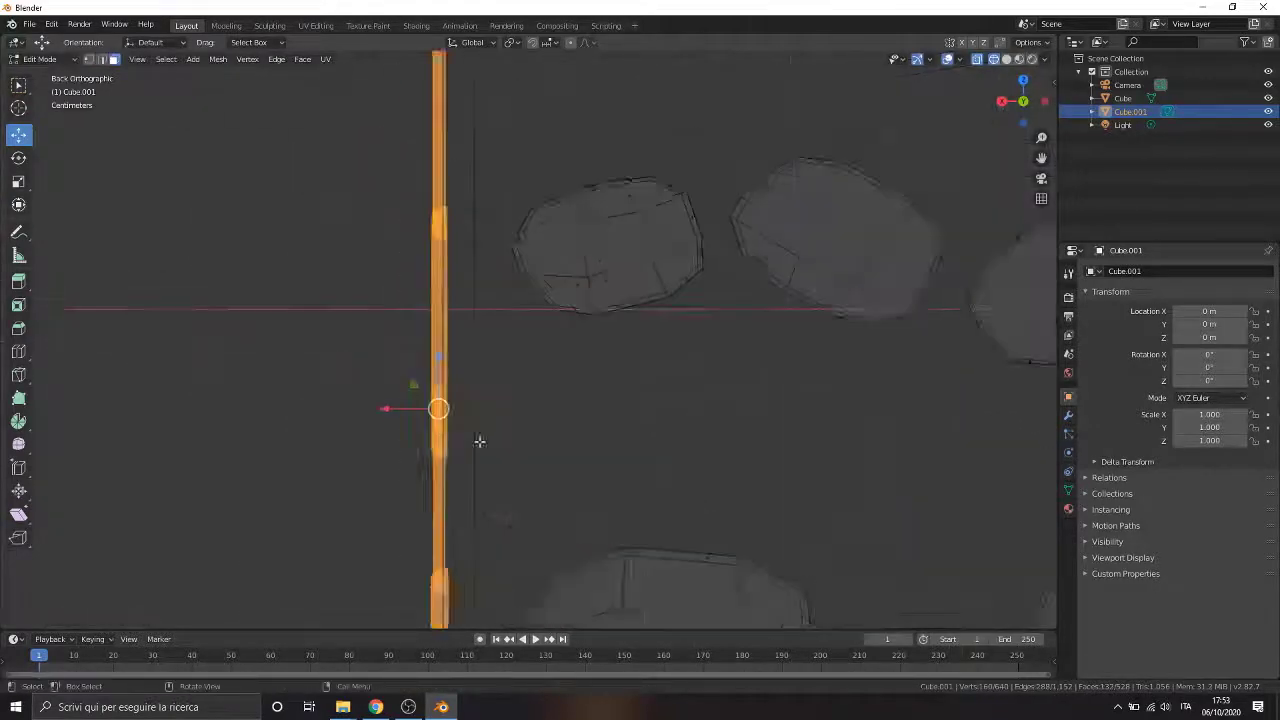
pyautogui.scroll(-2, 493, 449)
pyautogui.moveTo(493, 449); pyautogui.dragTo(575, 397, button='middle')
pyautogui.scroll(-6, 586, 400)
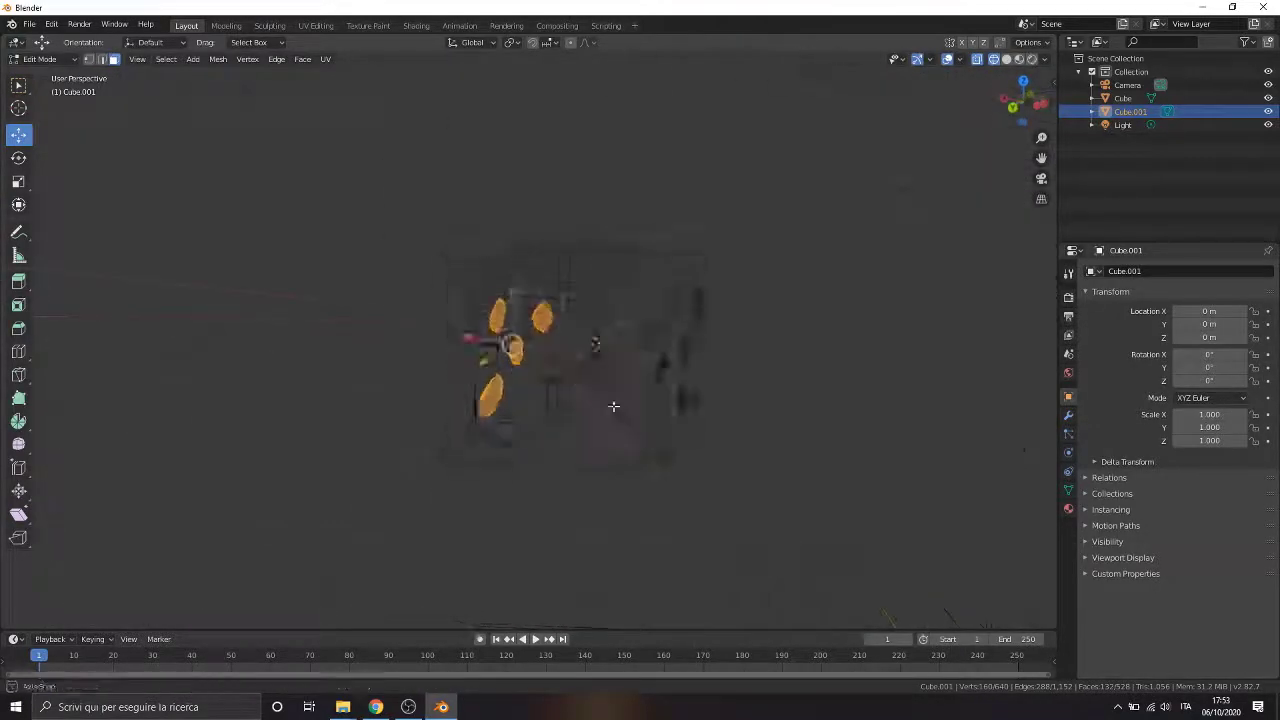
# Step: Enlarge the back wall's left plate and reposition it on the wall
pyautogui.scroll(5, 614, 406)
pyautogui.moveTo(542, 371); pyautogui.dragTo(651, 452)
pyautogui.press('s')
pyautogui.click(657, 465)
pyautogui.press('g')
pyautogui.hotkey('shift', 'y')
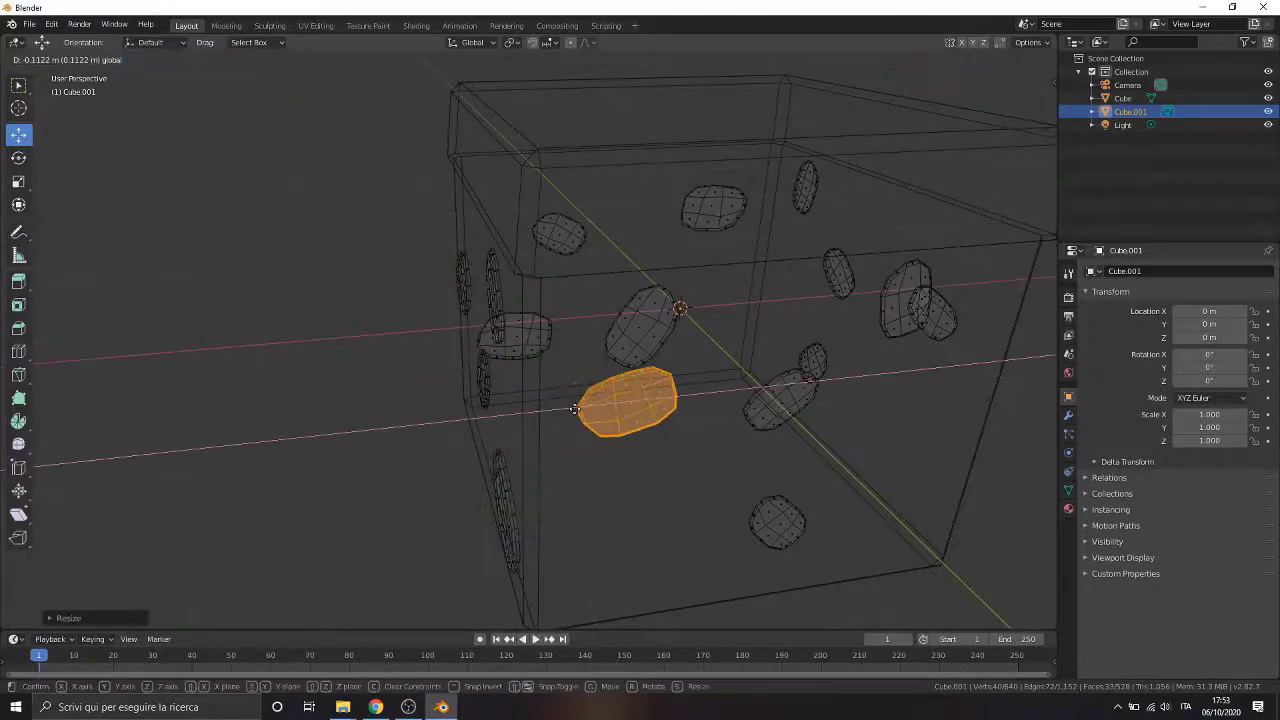
pyautogui.click(703, 376)
# Step: Enlarge the back wall's lowest plate and move it along X
pyautogui.keyDown('shift'); pyautogui.moveTo(703, 376); pyautogui.dragTo(597, 309, button='middle'); pyautogui.keyUp('shift')
pyautogui.moveTo(598, 393); pyautogui.dragTo(705, 481)
pyautogui.press('s')
pyautogui.click(737, 500)
pyautogui.press('g')
pyautogui.press('x')
pyautogui.click(595, 280)
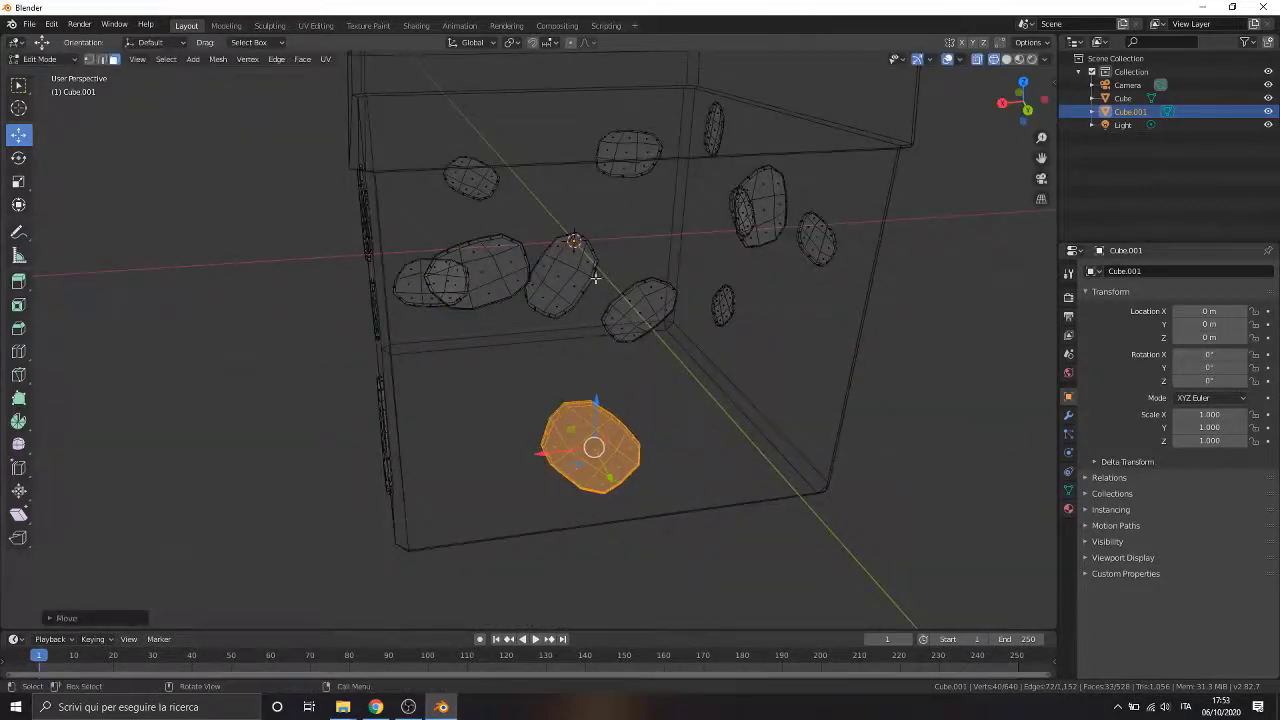
# Step: Shift the back wall's middle plate along X and scale it to about 1.69
pyautogui.hotkey('alt', 'a')
pyautogui.press('g')
pyautogui.press('x')
pyautogui.click(641, 344)
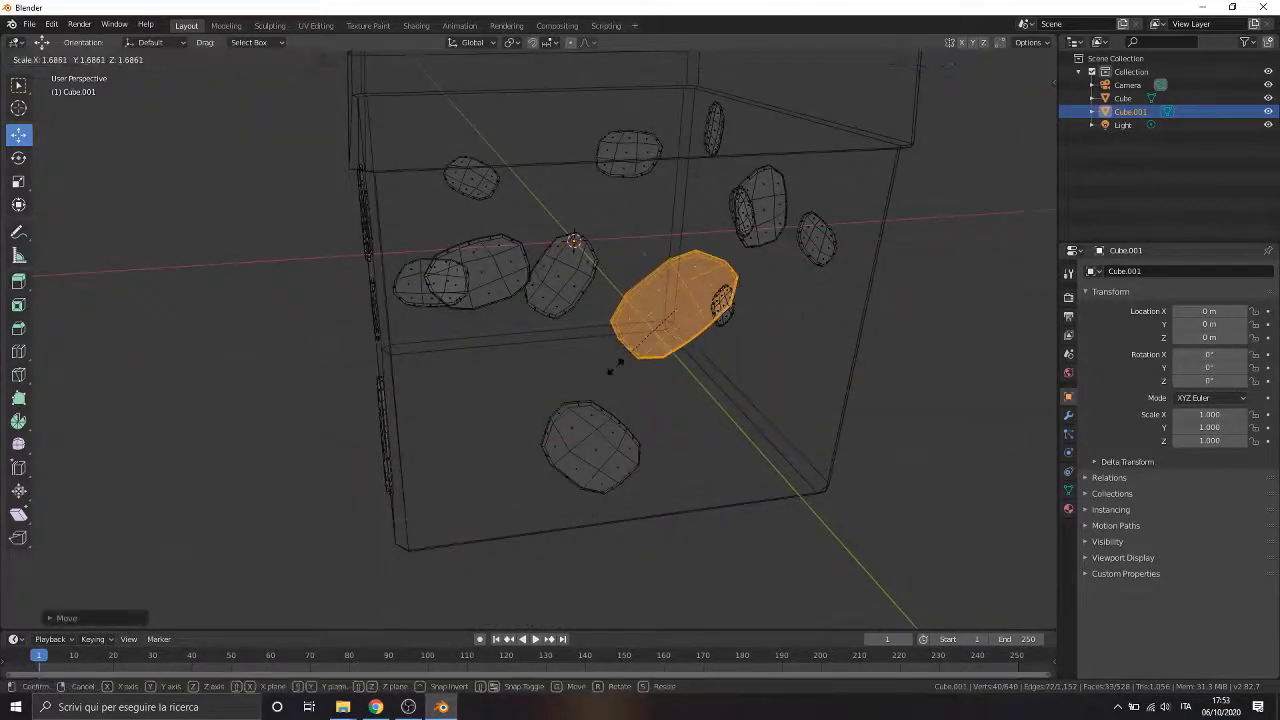
pyautogui.click(614, 366)
pyautogui.moveTo(614, 366); pyautogui.dragTo(650, 340, button='middle')
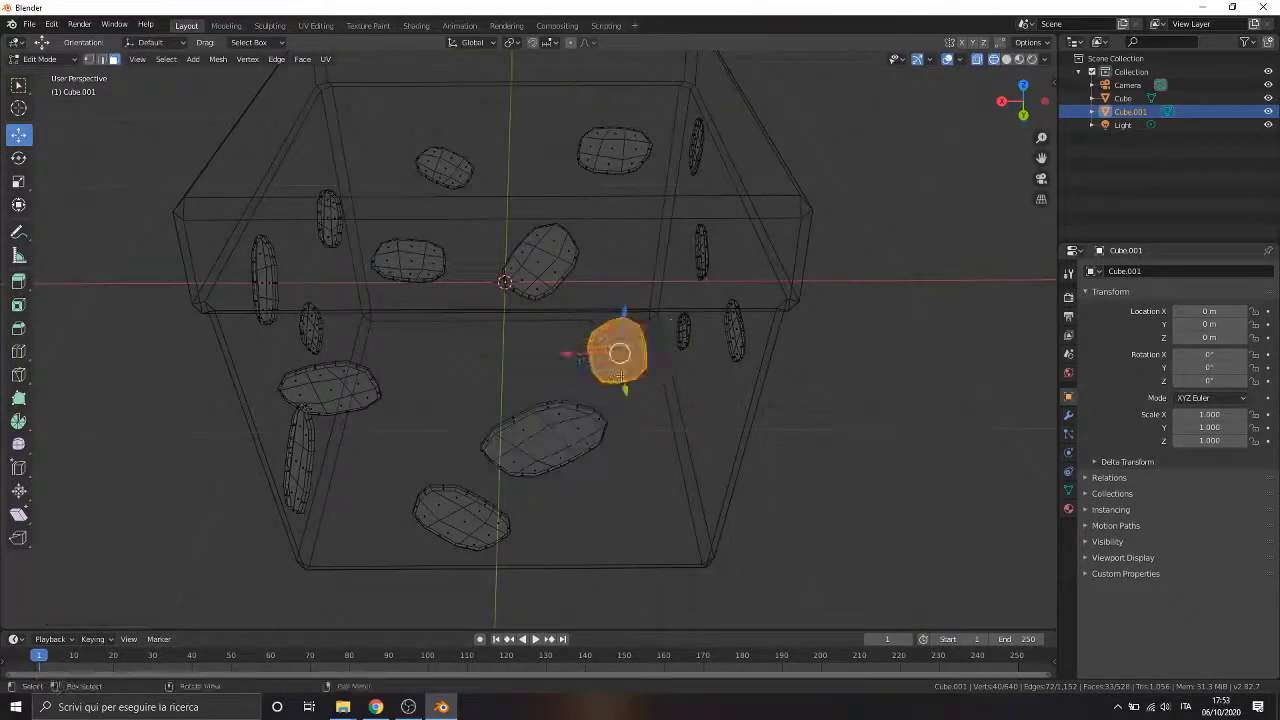
# Step: Move the back wall's right plate along X, resize it and lower it about 0.9 m along Z
pyautogui.press('g')
pyautogui.press('x')
pyautogui.click(632, 361)
pyautogui.click(634, 420)
pyautogui.moveTo(634, 420); pyautogui.dragTo(668, 310, button='middle')
pyautogui.moveTo(671, 200); pyautogui.dragTo(683, 431)
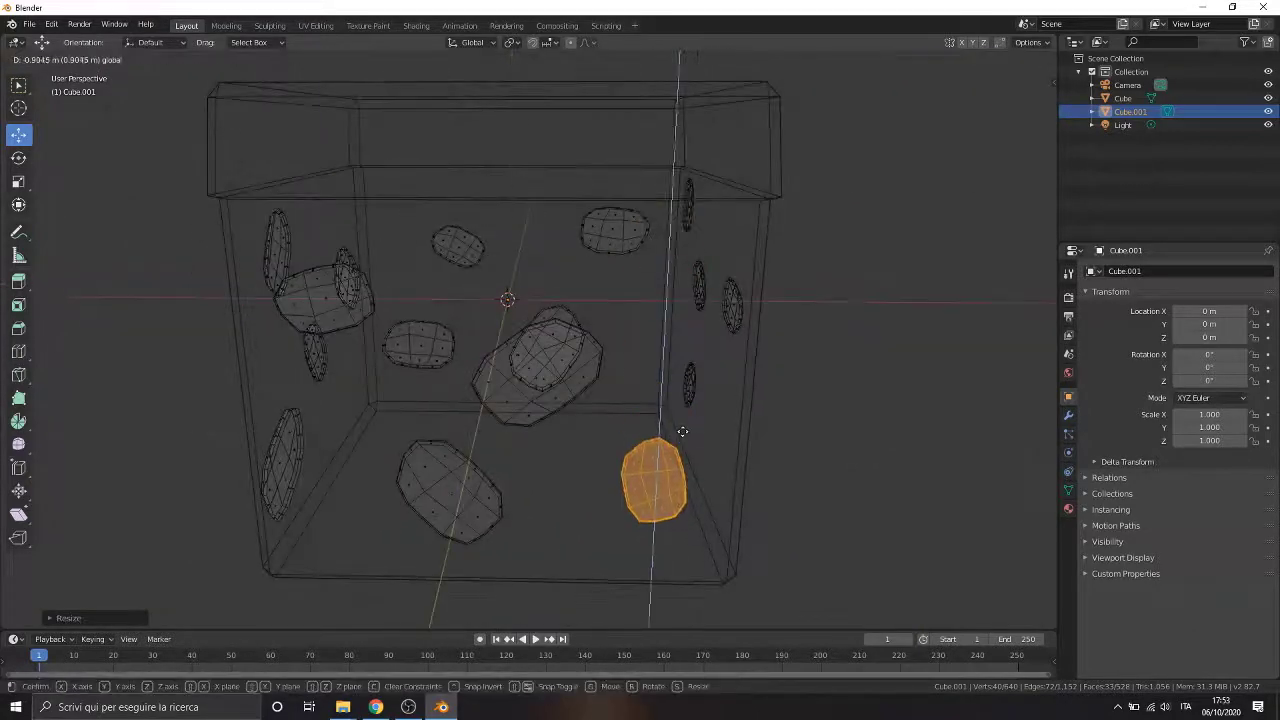
# Step: Select the back wall's plates from the side and check how they sit against the wall
pyautogui.moveTo(664, 352); pyautogui.dragTo(570, 427, button='middle')
pyautogui.moveTo(555, 401); pyautogui.dragTo(855, 192, button='middle')
pyautogui.scroll(1, 856, 192)
pyautogui.keyDown('shift'); pyautogui.moveTo(330, 175); pyautogui.dragTo(457, 163, button='middle'); pyautogui.keyUp('shift')
pyautogui.moveTo(363, 143); pyautogui.dragTo(465, 540)
pyautogui.keyDown('shift'); pyautogui.moveTo(450, 427); pyautogui.dragTo(571, 371, button='middle'); pyautogui.keyUp('shift')
pyautogui.scroll(3, 590, 367)
pyautogui.keyDown('shift'); pyautogui.moveTo(741, 392); pyautogui.dragTo(586, 312, button='middle'); pyautogui.keyUp('shift')
# Step: Select one plate on the -X side wall and resize it
pyautogui.scroll(-5, 615, 351)
pyautogui.moveTo(586, 312); pyautogui.dragTo(671, 374)
pyautogui.press('s')
pyautogui.click(589, 405)
# Step: Slide another plate of the -X side wall along Y, resize it and raise it along Z
pyautogui.moveTo(614, 320); pyautogui.dragTo(793, 452, button='middle')
pyautogui.moveTo(716, 406); pyautogui.dragTo(634, 427)
pyautogui.press('s')
pyautogui.click(562, 460)
pyautogui.moveTo(693, 356); pyautogui.dragTo(693, 321)
# Step: Select and resize a third plate on the -X side wall
pyautogui.keyDown('shift'); pyautogui.moveTo(746, 322); pyautogui.dragTo(668, 384, button='middle'); pyautogui.keyUp('shift')
pyautogui.moveTo(614, 366); pyautogui.dragTo(697, 441)
pyautogui.press('s')
pyautogui.click(694, 414)
# Step: Lower the right plate of the -X side wall along Z and resize it
pyautogui.moveTo(752, 385); pyautogui.dragTo(698, 418, button='middle')
pyautogui.moveTo(640, 398); pyautogui.dragTo(708, 480)
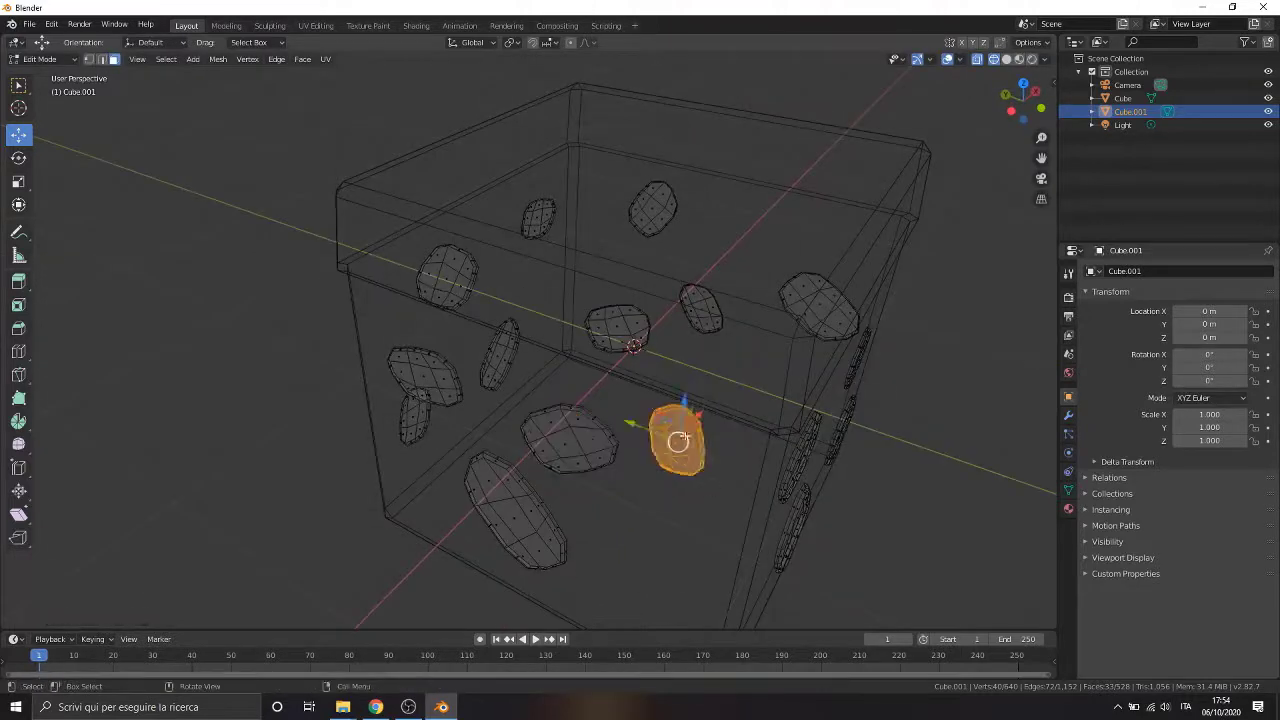
pyautogui.moveTo(682, 403); pyautogui.dragTo(682, 434)
pyautogui.moveTo(684, 436); pyautogui.dragTo(652, 474, button='middle')
pyautogui.press('s')
pyautogui.click(643, 489)
pyautogui.moveTo(560, 470); pyautogui.dragTo(643, 422, button='middle')
pyautogui.moveTo(975, 215); pyautogui.dragTo(811, 240, button='middle')
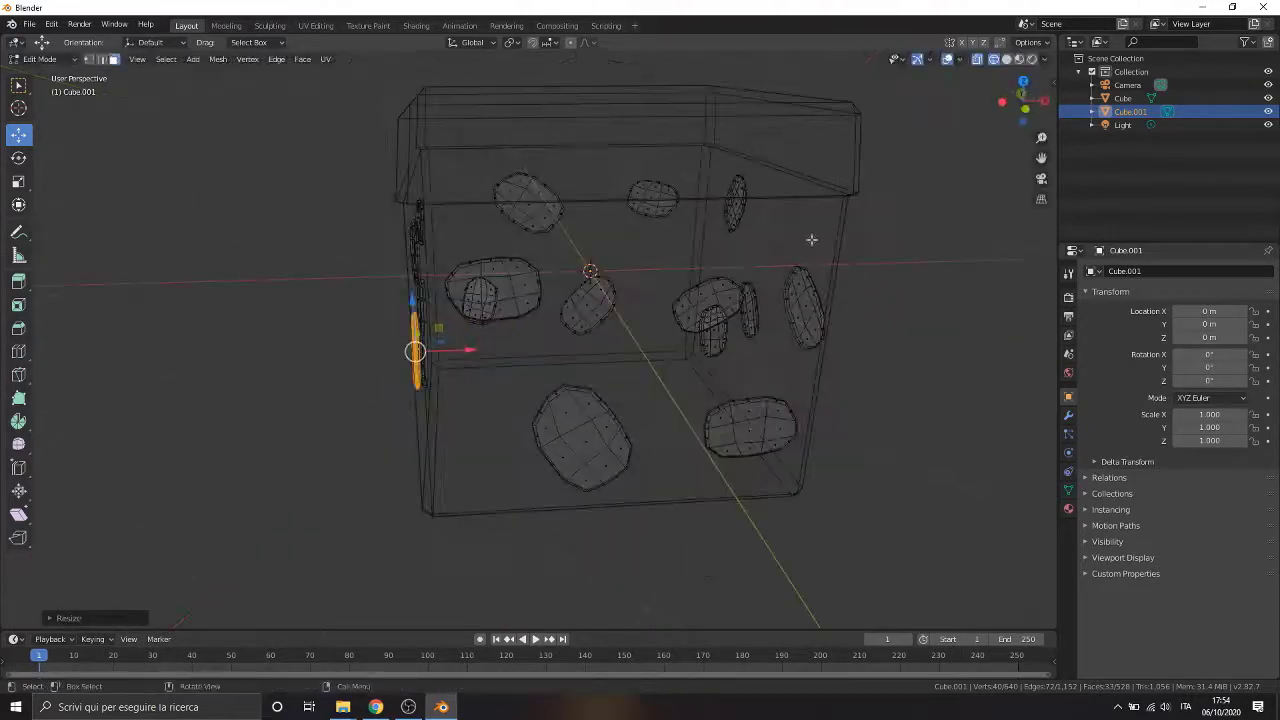
# Step: Leave mesh editing of the plates and display the whole box in solid shading
pyautogui.press('KP_1')
pyautogui.keyDown('shift'); pyautogui.moveTo(554, 206); pyautogui.dragTo(757, 257, button='middle'); pyautogui.keyUp('shift')
pyautogui.moveTo(545, 160); pyautogui.dragTo(603, 525)
pyautogui.scroll(6, 780, 275)
pyautogui.keyDown('shift'); pyautogui.moveTo(780, 275); pyautogui.dragTo(694, 471, button='middle'); pyautogui.keyUp('shift')
pyautogui.scroll(-6, 694, 471)
pyautogui.moveTo(400, 300)
pyautogui.mouseDown(button='middle')
pyautogui.moveTo(590, 367)
pyautogui.moveTo(687, 451)
pyautogui.moveTo(812, 420)
pyautogui.moveTo(397, 420)
pyautogui.moveTo(527, 333)
pyautogui.moveTo(475, 387)
pyautogui.mouseUp(button='middle')
pyautogui.press('Tab')
pyautogui.press('z')
pyautogui.click(574, 406)
pyautogui.click(687, 451)
pyautogui.scroll(2, 397, 420)
pyautogui.scroll(-5, 397, 420)
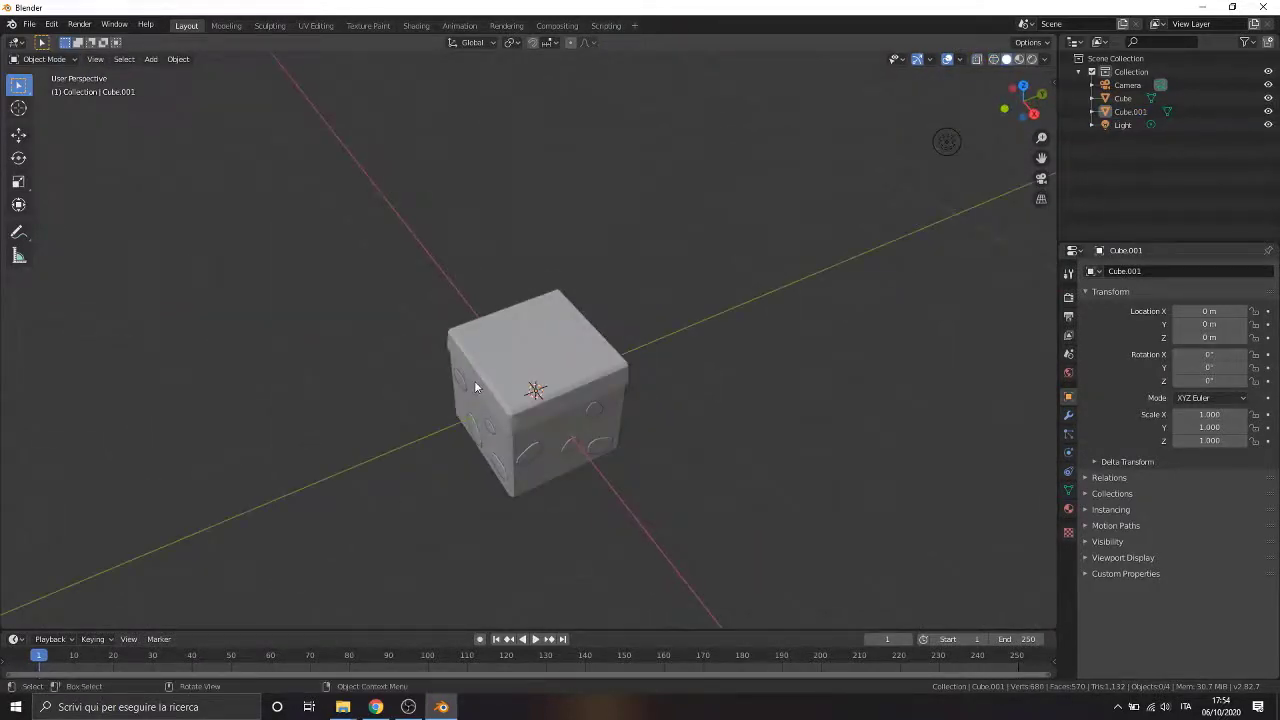
# Step: Open the box mesh for editing in the UV Editing workspace and delete its bottom face
pyautogui.click(43, 59)
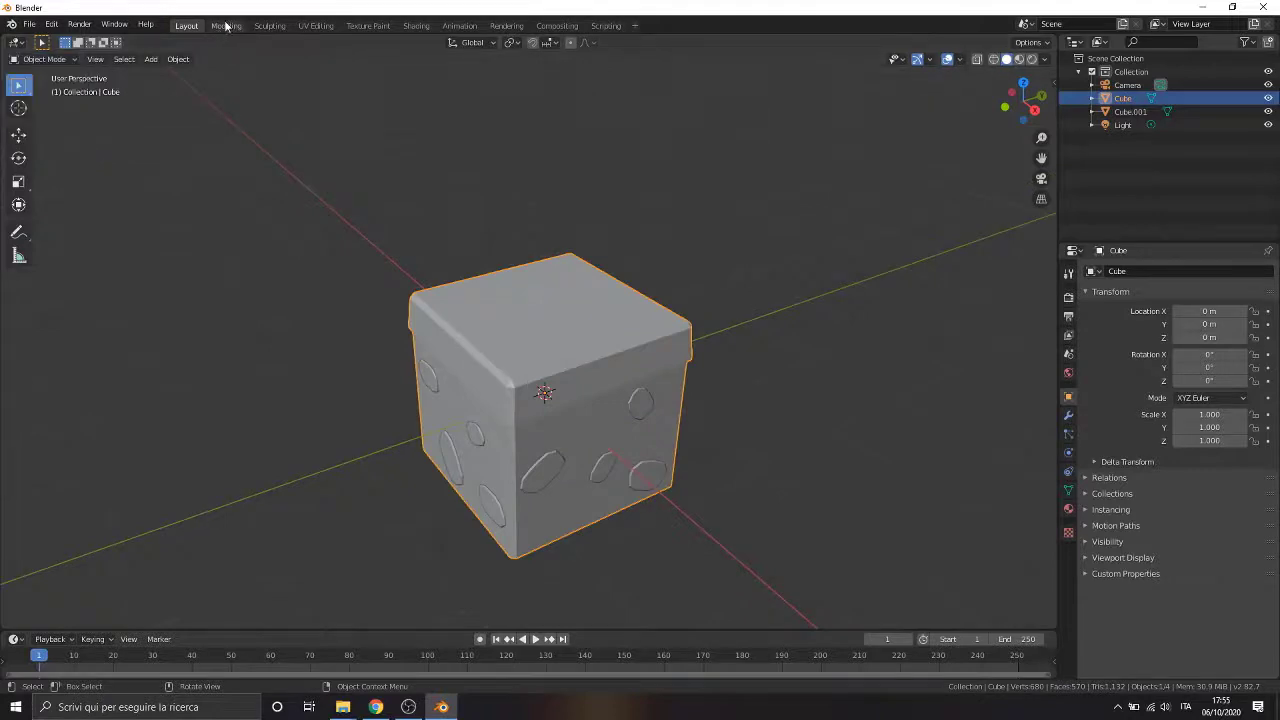
pyautogui.click(315, 25)
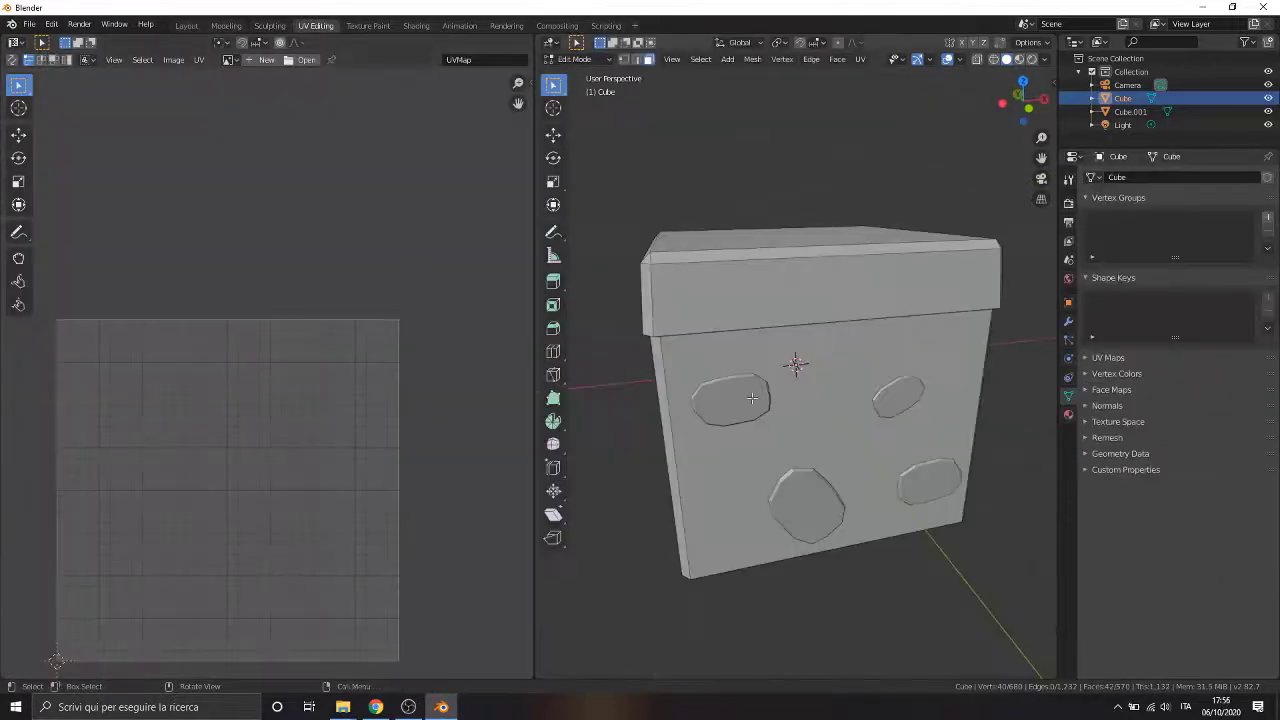
pyautogui.scroll(-3, 757, 330)
pyautogui.click(757, 330)
pyautogui.press('a')
pyautogui.scroll(3, 736, 325)
pyautogui.moveTo(736, 325); pyautogui.dragTo(803, 203, button='middle')
pyautogui.click(774, 305)
pyautogui.press('x')
pyautogui.click(774, 305)
# Step: Mark seams along one vertical corner and the lid's upper rim edges, and select the whole box mesh
pyautogui.moveTo(774, 305); pyautogui.dragTo(768, 100, button='middle')
pyautogui.click(800, 299)
pyautogui.click(637, 59)
pyautogui.keyDown('alt'); pyautogui.click(800, 315); pyautogui.keyUp('alt')
pyautogui.scroll(-4, 800, 315)
pyautogui.scroll(3, 875, 351)
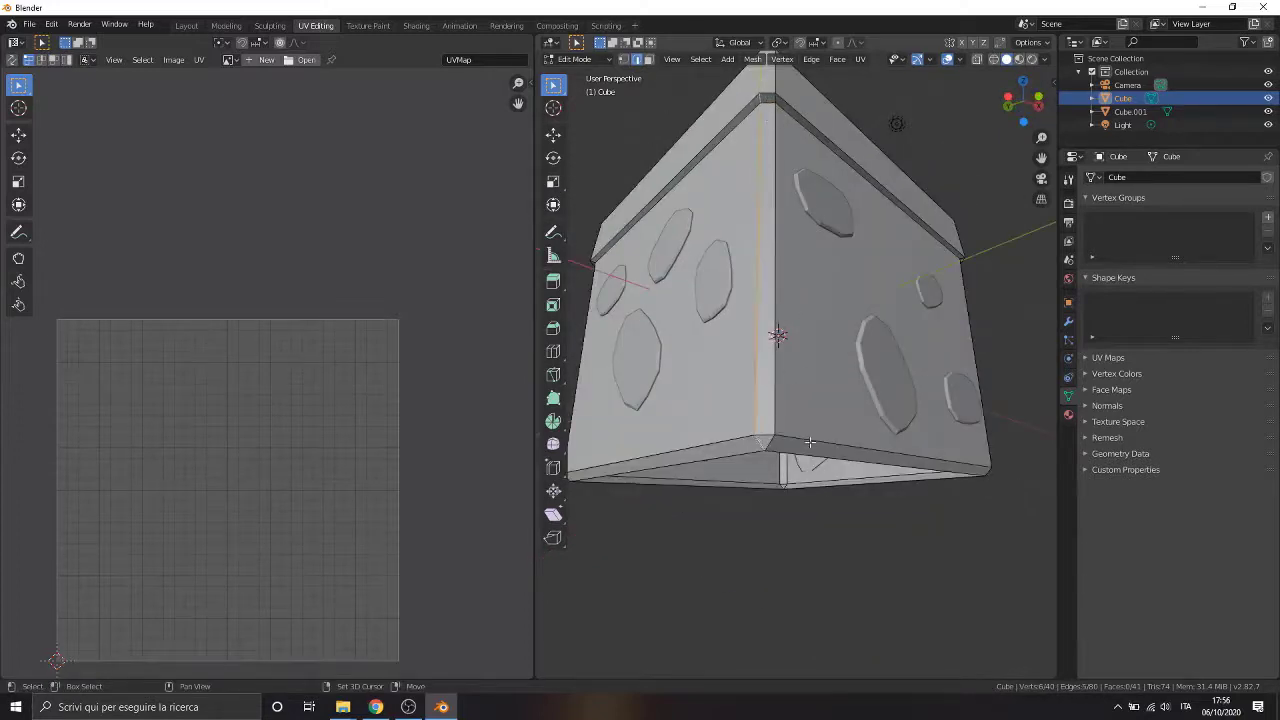
pyautogui.moveTo(809, 441); pyautogui.dragTo(795, 291, button='middle')
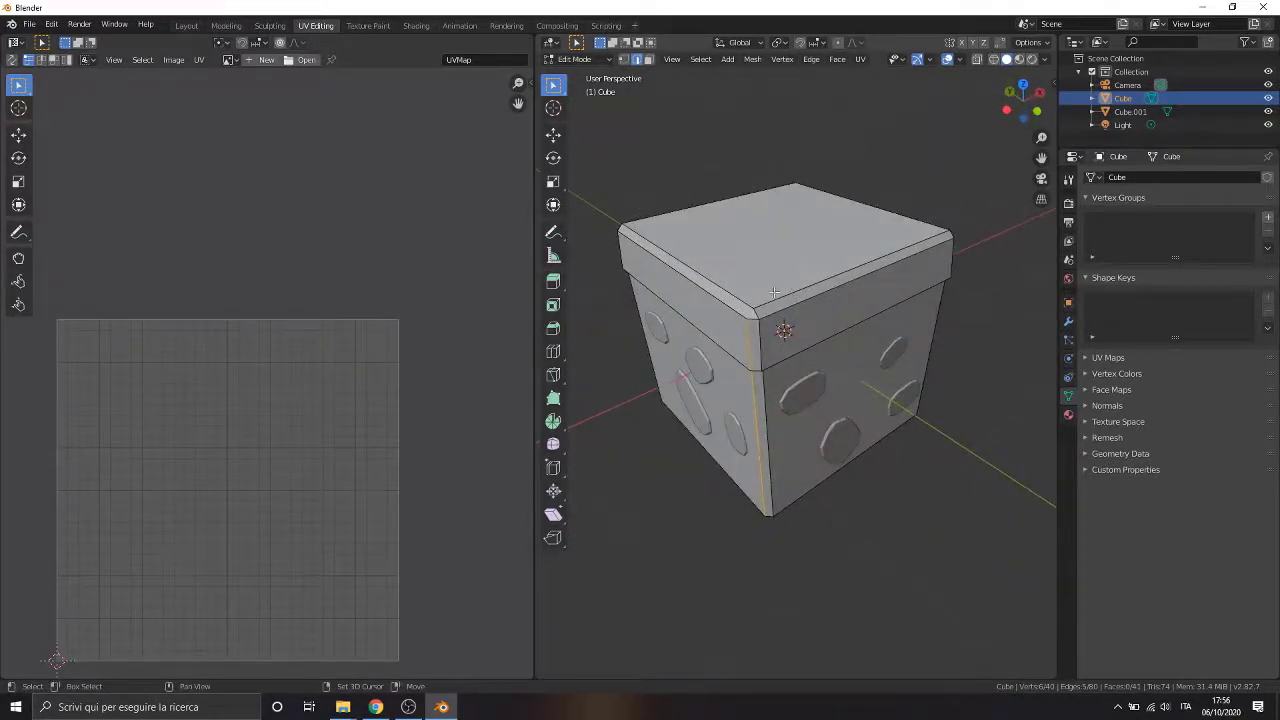
pyautogui.moveTo(879, 330); pyautogui.dragTo(847, 440, button='middle')
pyautogui.hotkey('ctrl', 'e')
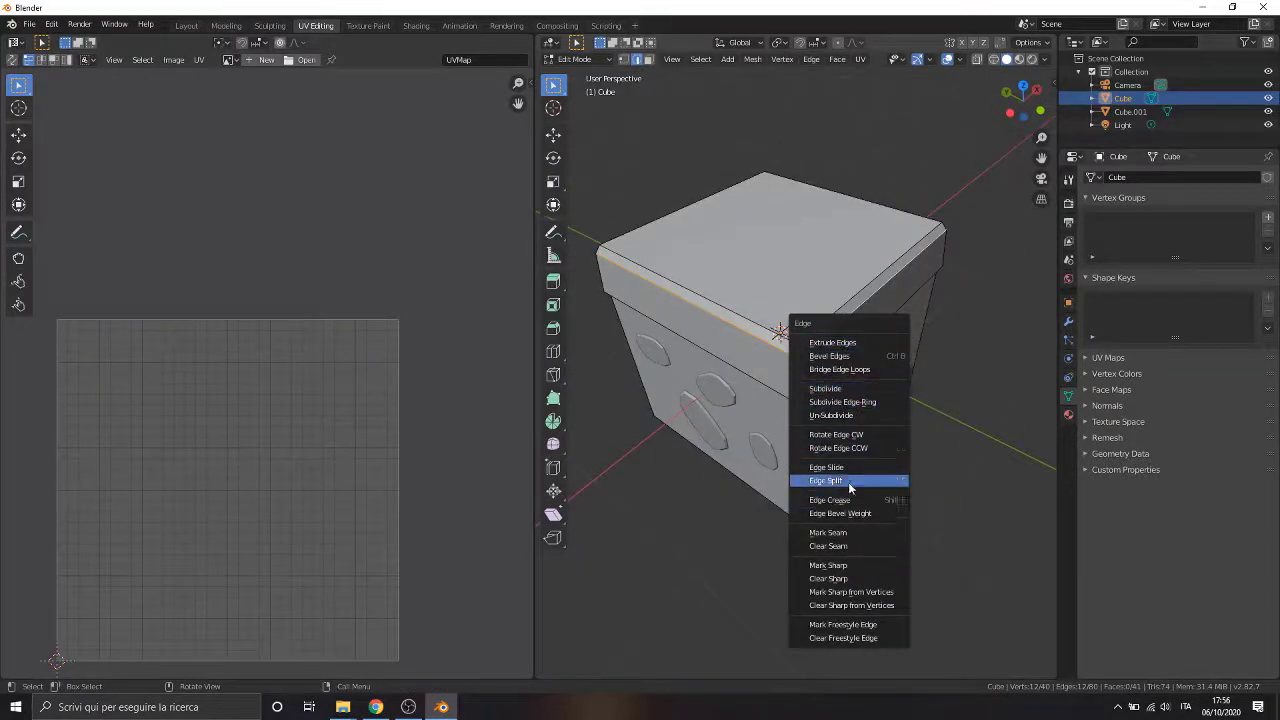
pyautogui.click(828, 532)
pyautogui.press('a')
pyautogui.scroll(-3, 818, 420)
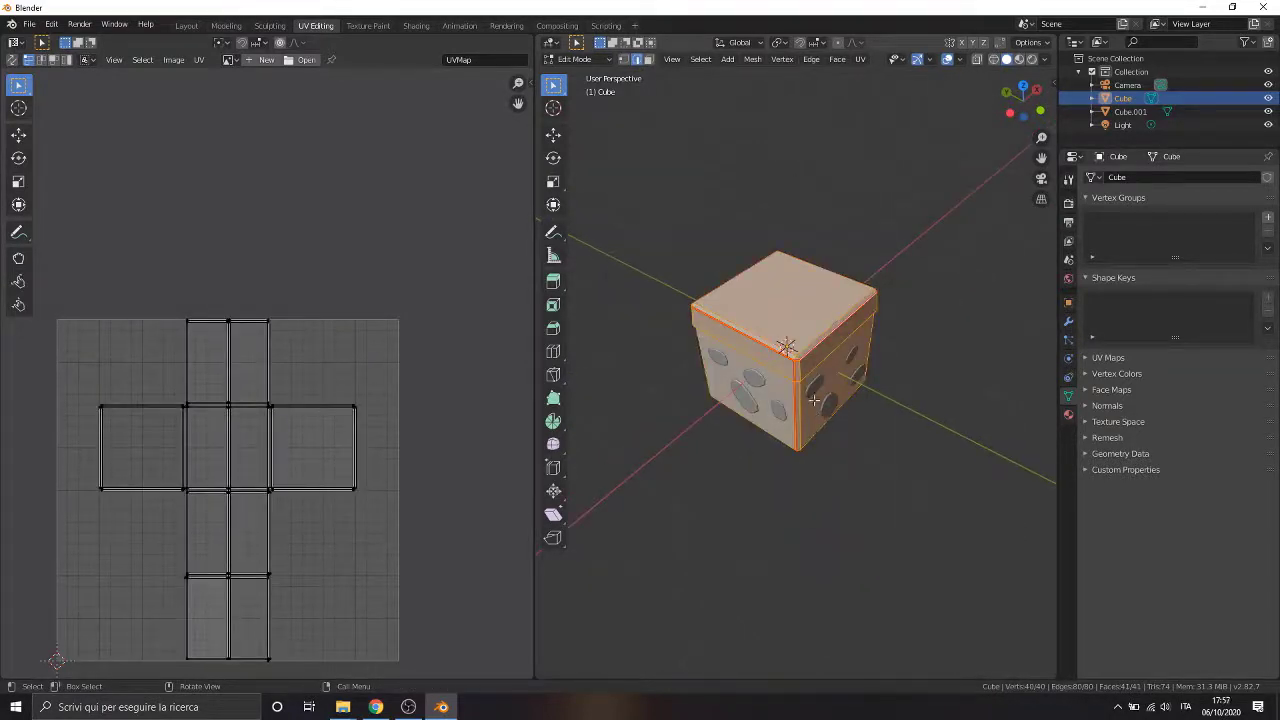
# Step: Try to unwrap the selected box mesh
pyautogui.rightClick(357, 409)
pyautogui.click(357, 413)
pyautogui.hotkey('ctrl', 'z')
# Step: Examine the box's cross-shaped UV layout around the corners and compare it with the seams on the model
pyautogui.scroll(5, 351, 414)
pyautogui.keyDown('shift'); pyautogui.moveTo(177, 445); pyautogui.dragTo(327, 360, button='middle'); pyautogui.keyUp('shift')
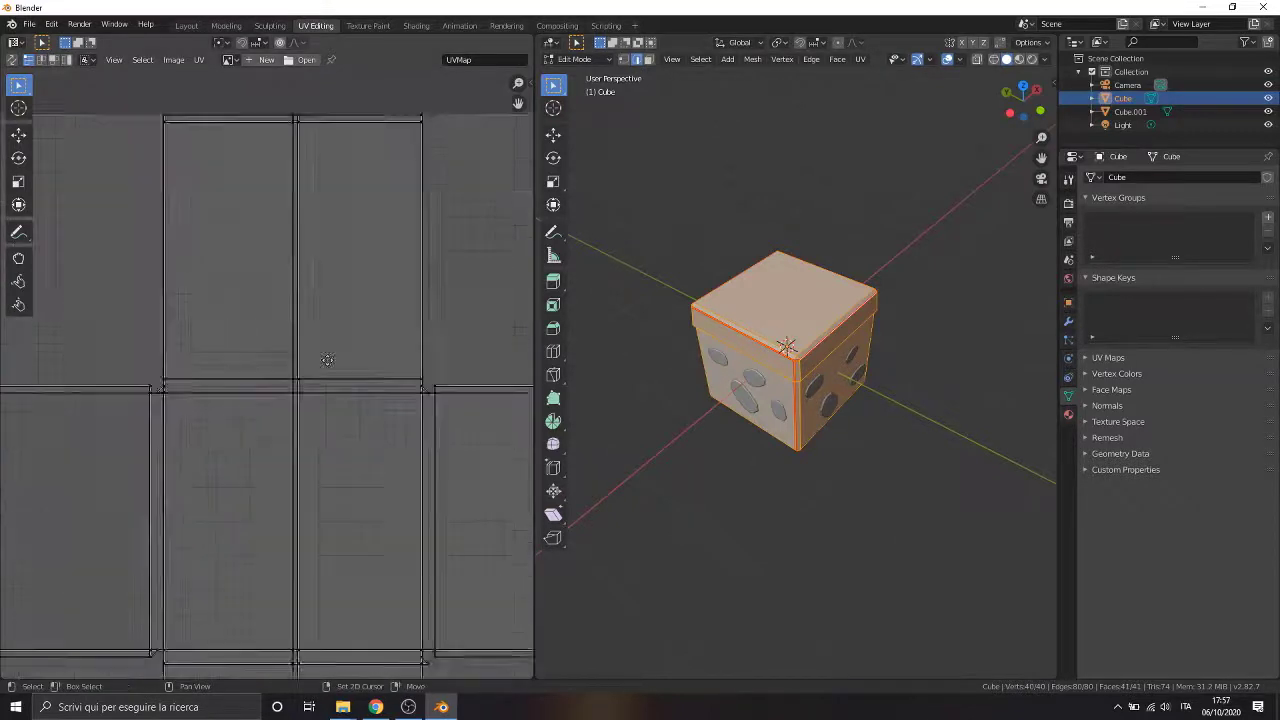
pyautogui.scroll(5, 327, 360)
pyautogui.scroll(3, 752, 360)
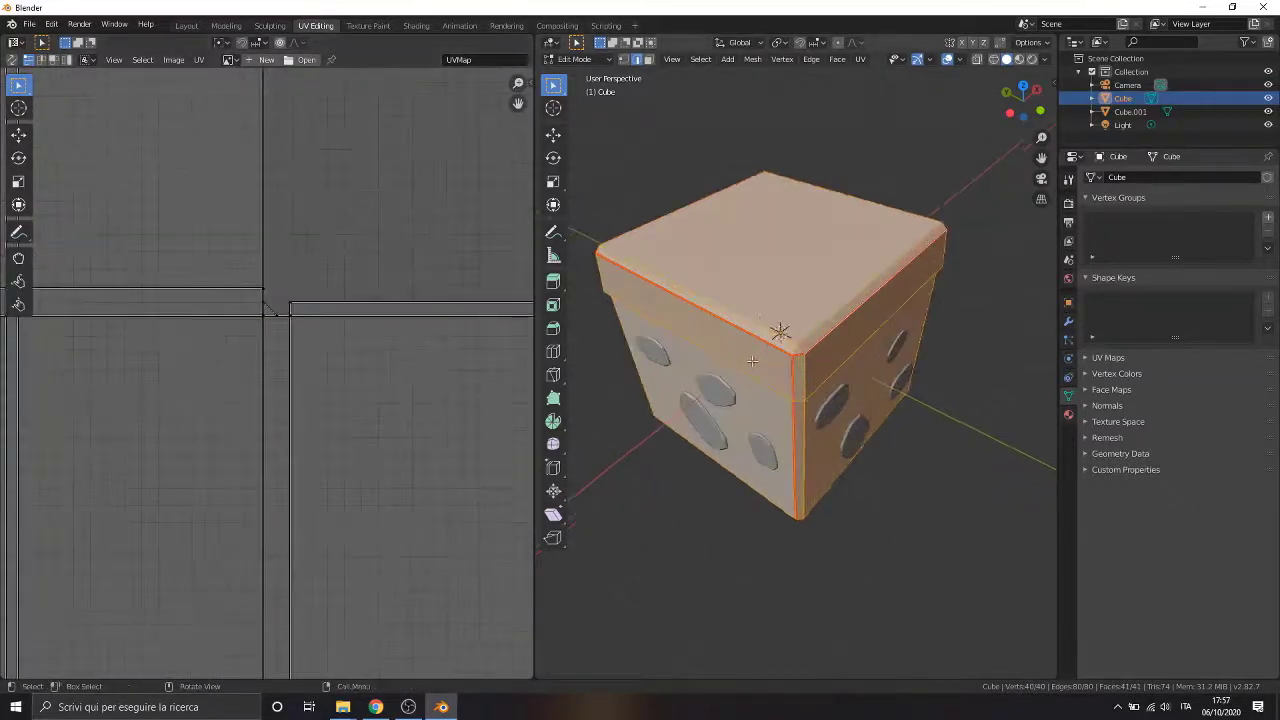
pyautogui.scroll(-3, 752, 361)
pyautogui.moveTo(752, 361); pyautogui.dragTo(790, 380, button='middle')
pyautogui.scroll(-9, 271, 334)
pyautogui.scroll(2, 241, 441)
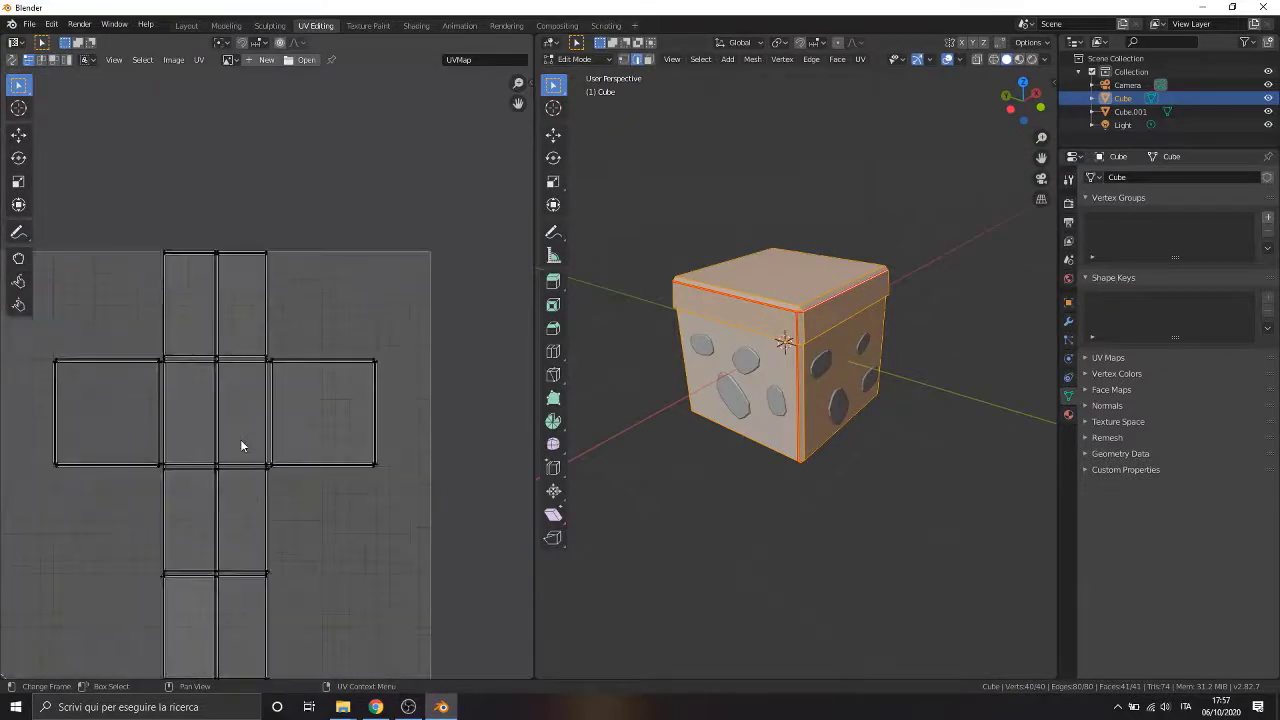
# Step: Unwrap the box's UVs along the marked seams
pyautogui.rightClick(268, 416)
pyautogui.click(265, 415)
pyautogui.scroll(-3, 252, 474)
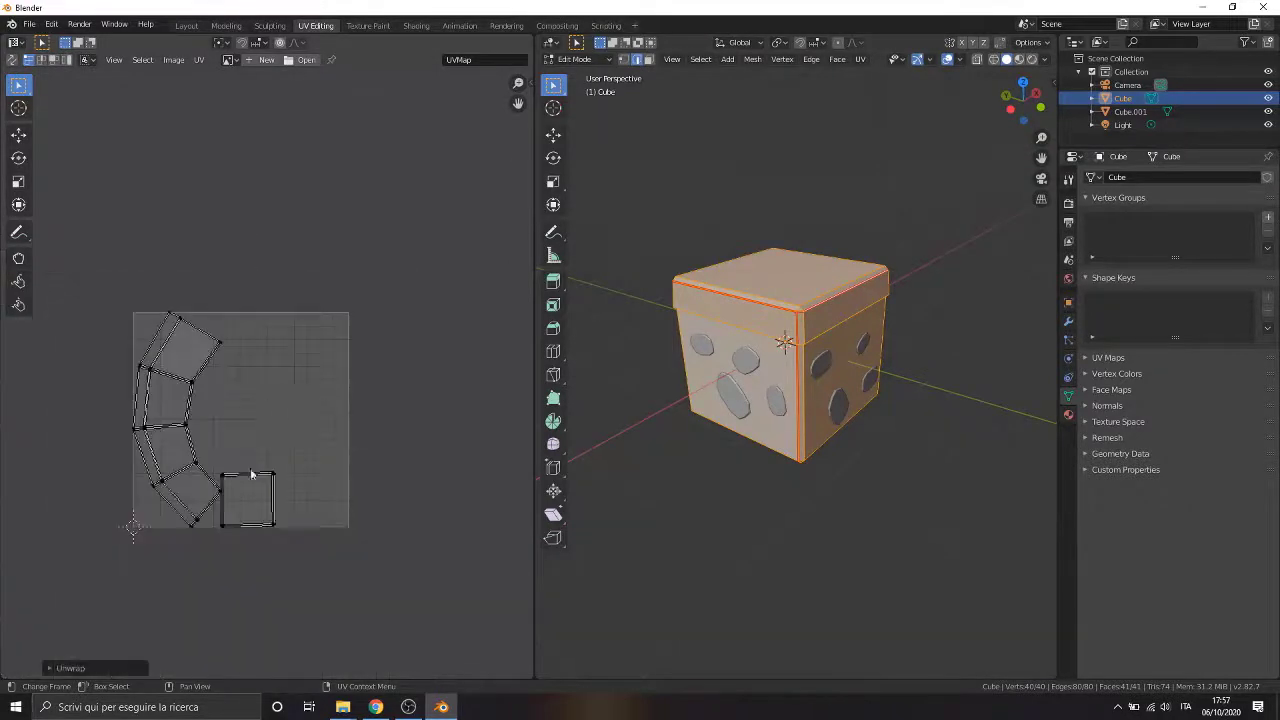
pyautogui.scroll(3, 252, 474)
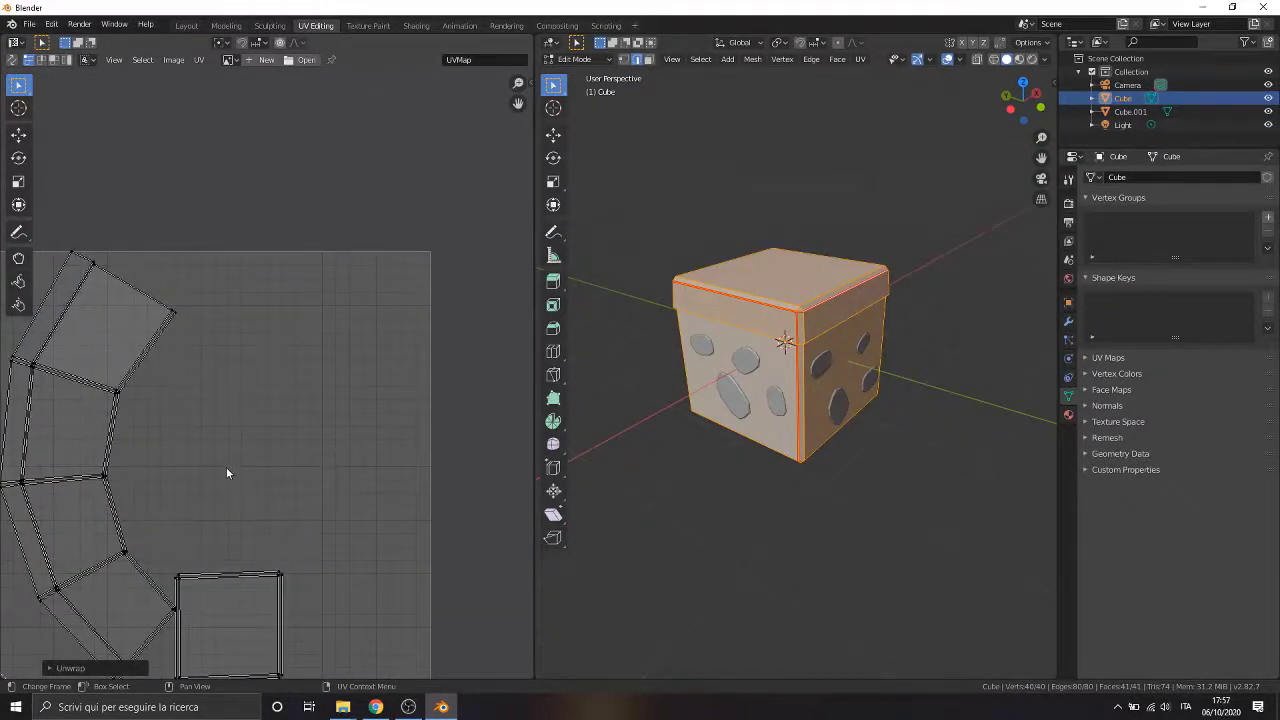
pyautogui.scroll(-3, 226, 467)
# Step: Return to object mode and join the plates and the box into one object
pyautogui.click(572, 59)
pyautogui.click(575, 75)
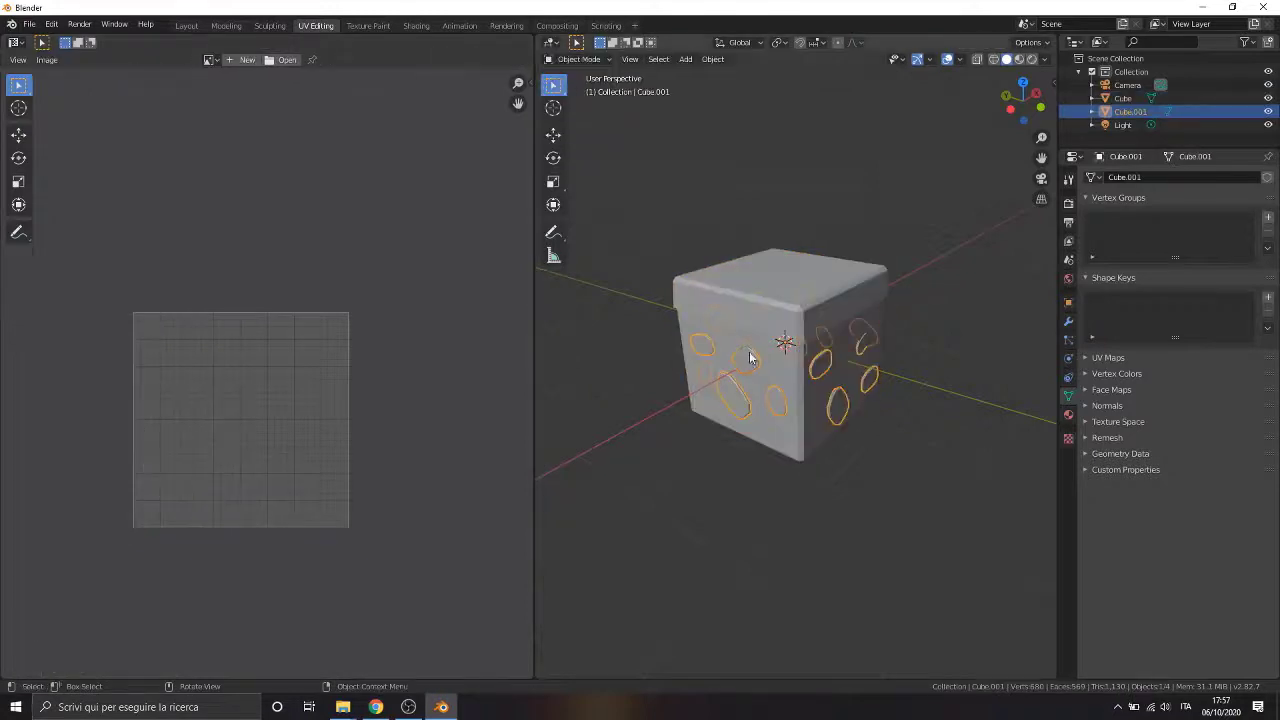
pyautogui.rightClick(747, 322)
pyautogui.click(740, 549)
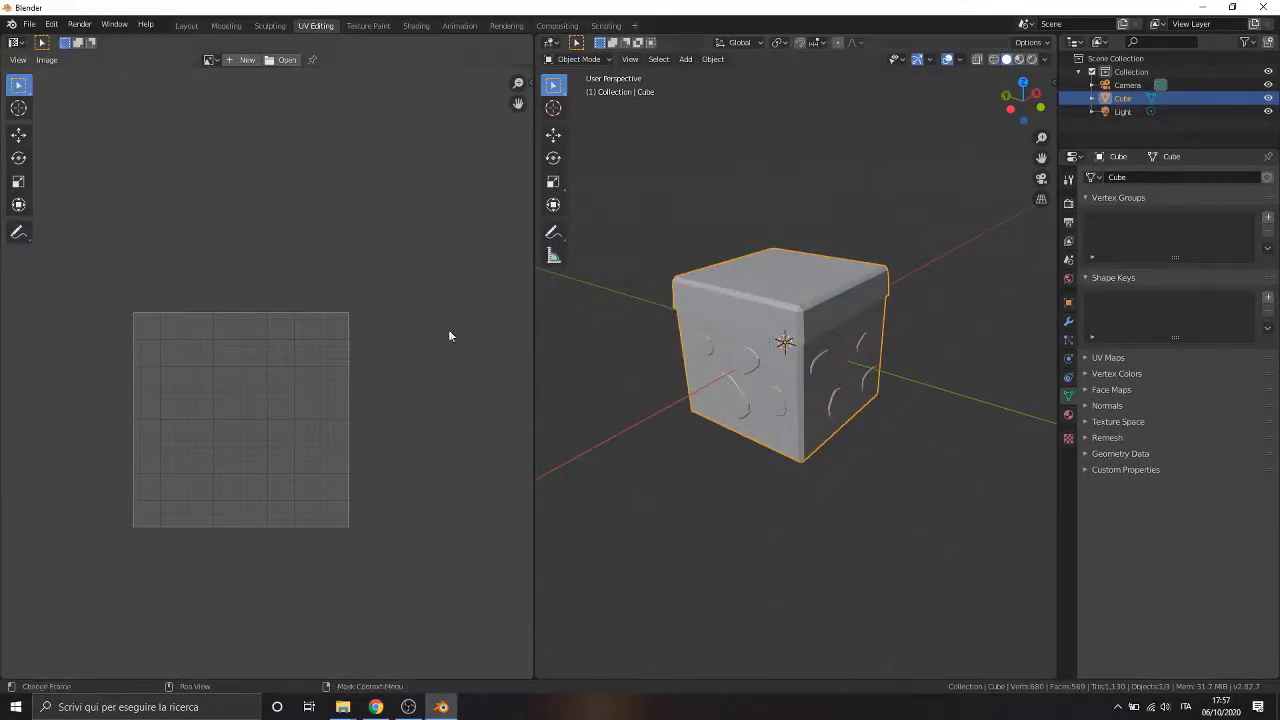
# Step: Move the plates' UV island into an empty area of the UV square and resize it
pyautogui.press('Tab')
pyautogui.press('a')
pyautogui.press('a')
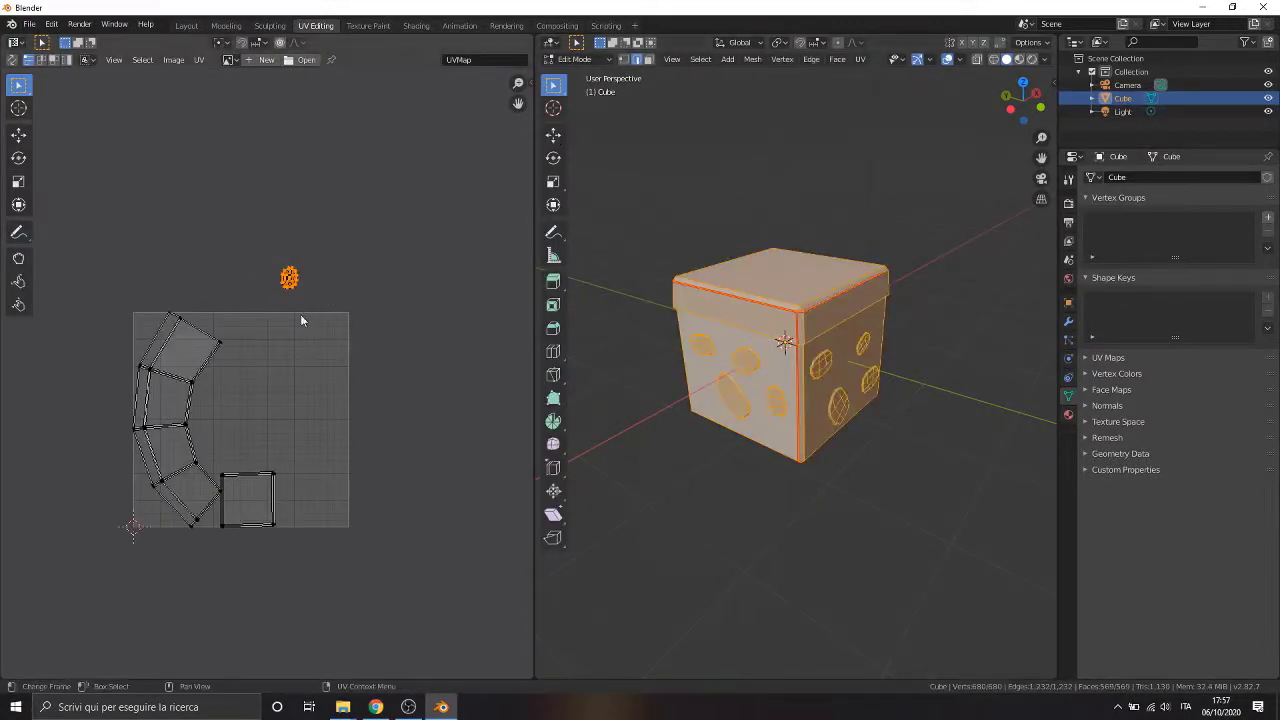
pyautogui.press('g')
pyautogui.click(275, 428)
pyautogui.press('s')
pyautogui.click(278, 436)
pyautogui.moveTo(275, 480); pyautogui.dragTo(365, 385, button='middle')
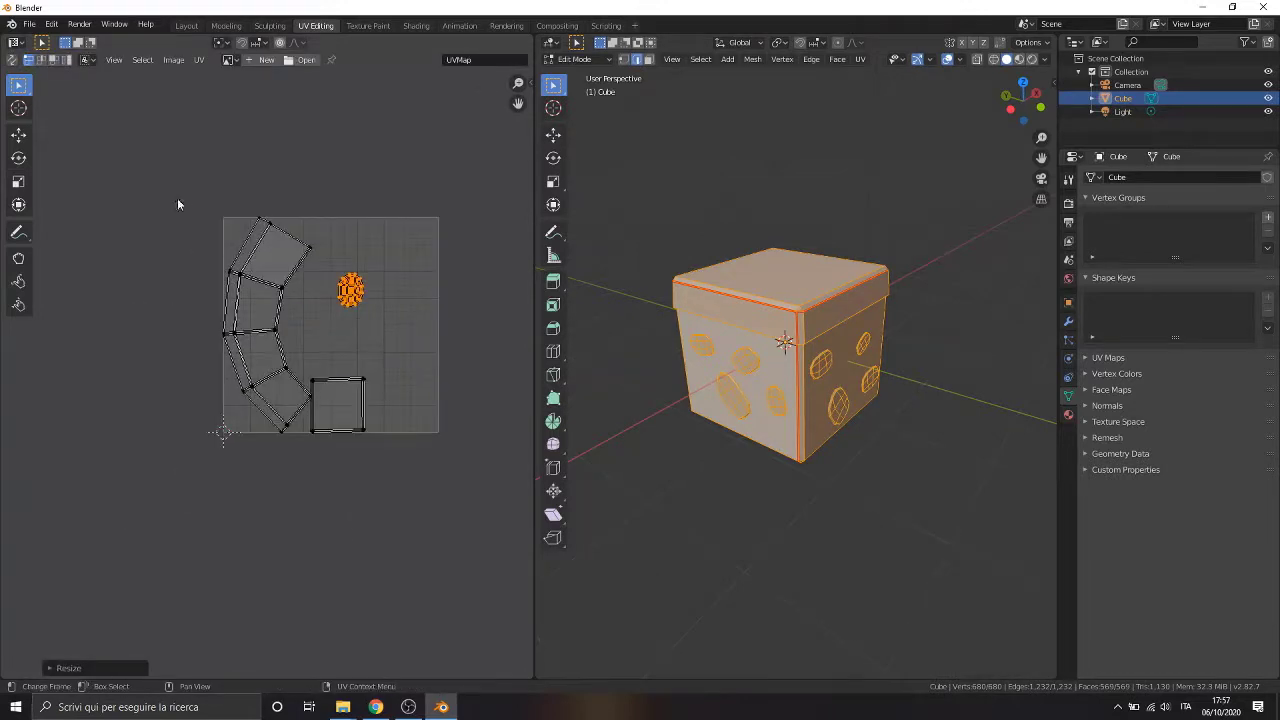
# Step: Return to the Layout workspace in object mode and rename the box's material Terrain
pyautogui.click(575, 59)
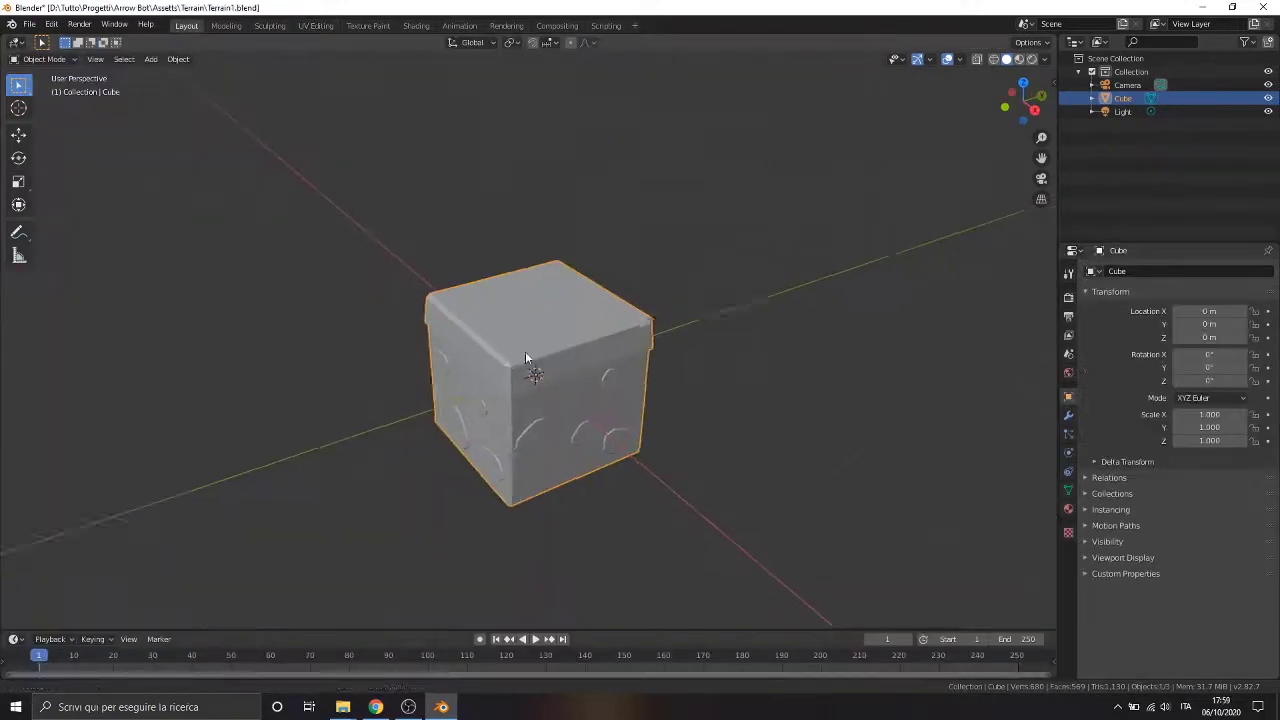
pyautogui.moveTo(525, 351); pyautogui.dragTo(484, 310, button='middle')
pyautogui.click(1068, 508)
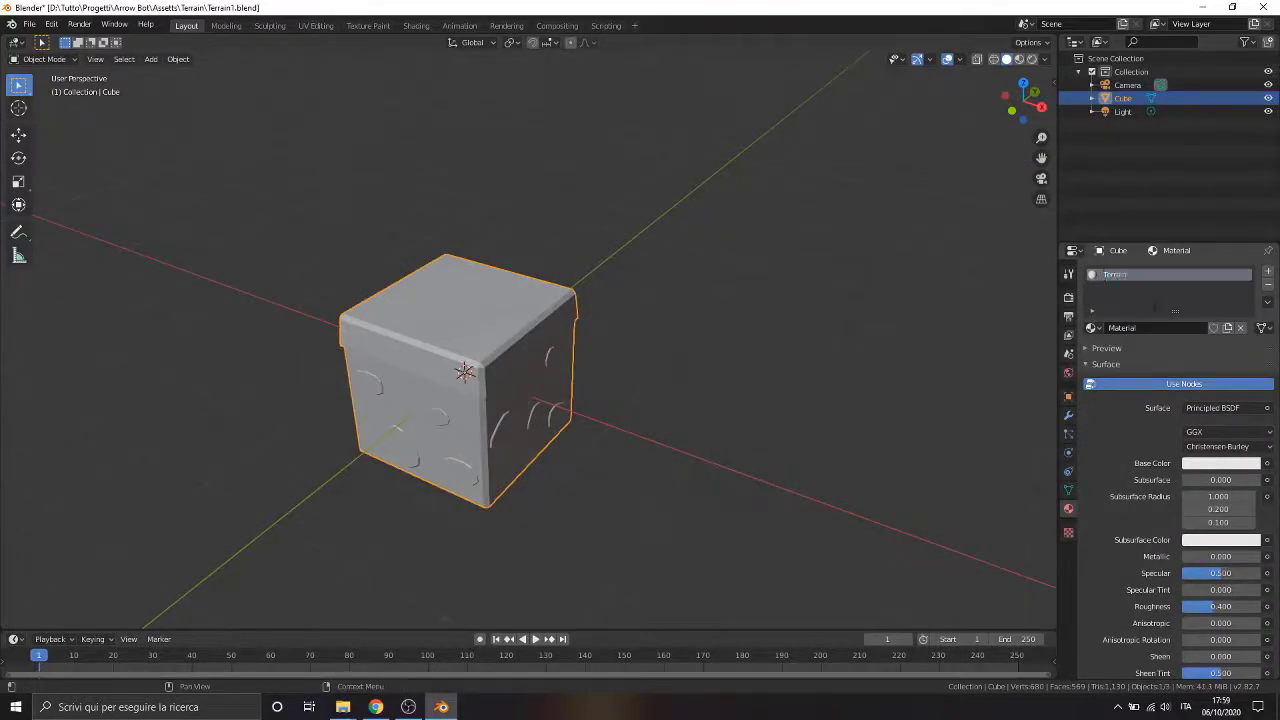
# Step: Reopen the UV Editing workspace to review the joined box's UV layout and the images available for it
pyautogui.click(238, 26)
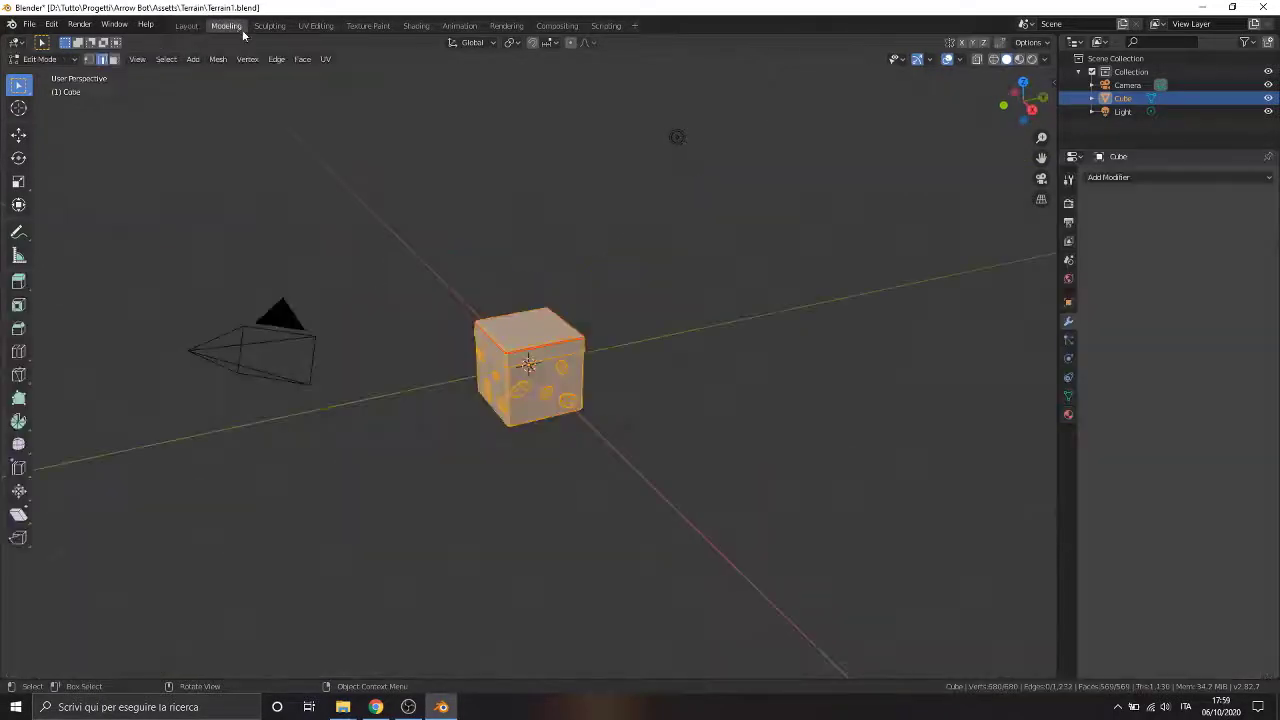
pyautogui.click(316, 26)
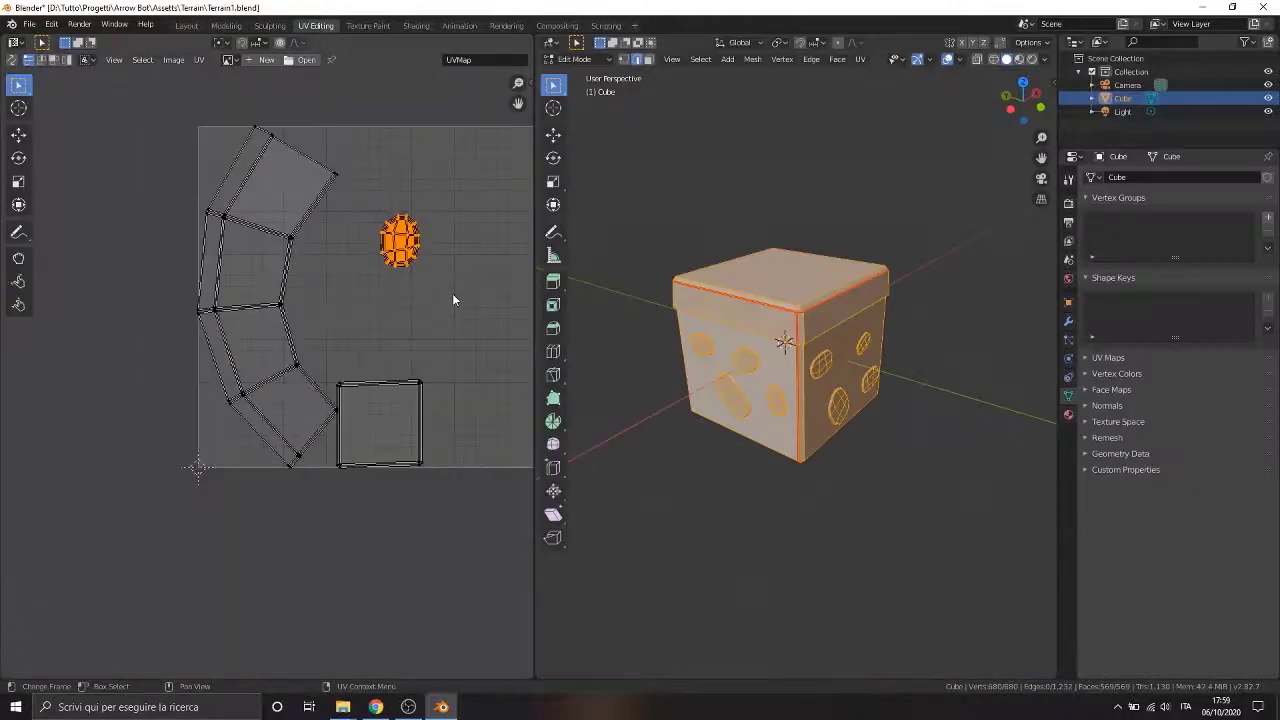
pyautogui.moveTo(451, 271); pyautogui.dragTo(372, 329, button='middle')
pyautogui.scroll(1, 373, 298)
pyautogui.click(229, 59)
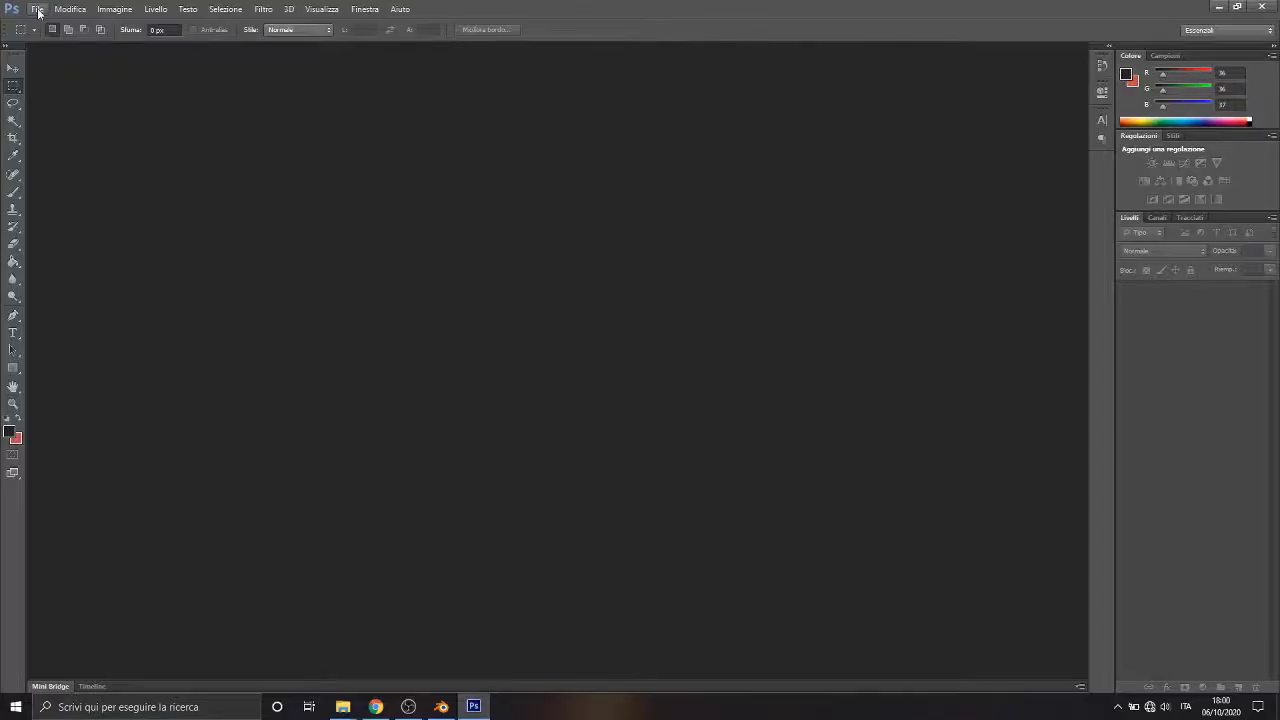
# Step: Switch to Photoshop and create a new 1024 × 1024 pixel RGB document with a transparent background
pyautogui.click(38, 12)
pyautogui.click(60, 22)
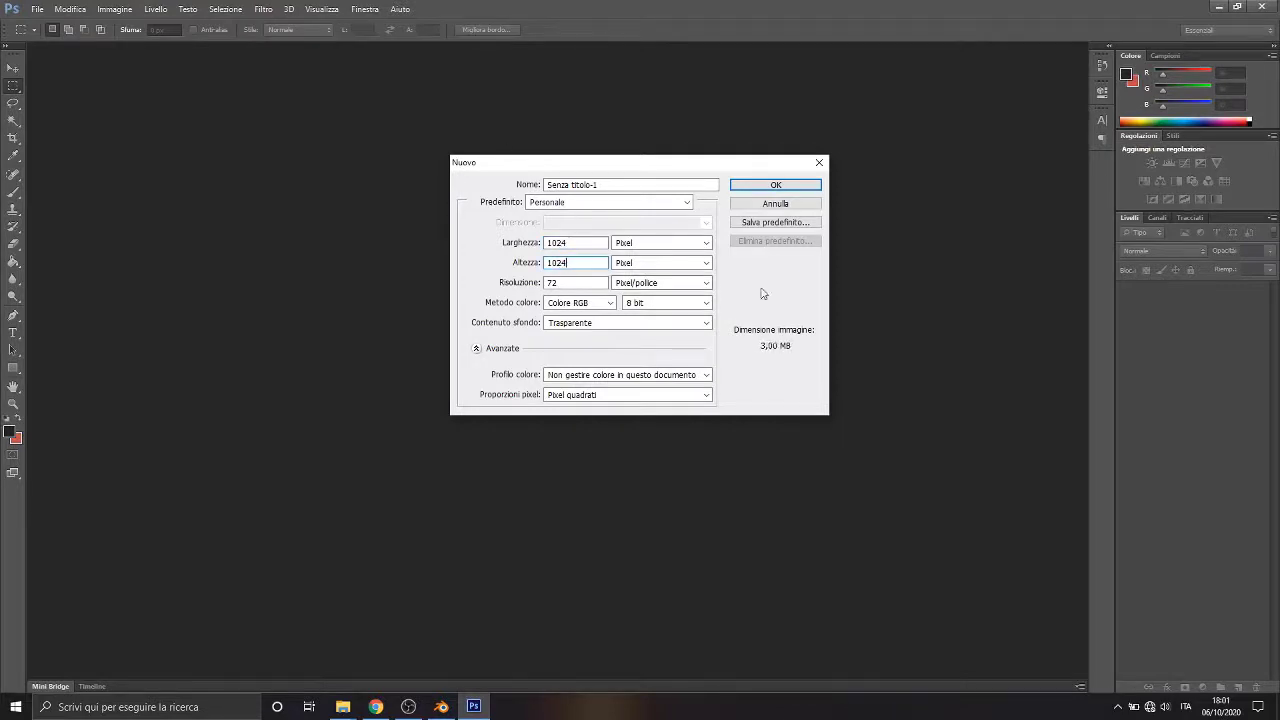
pyautogui.press('Return')
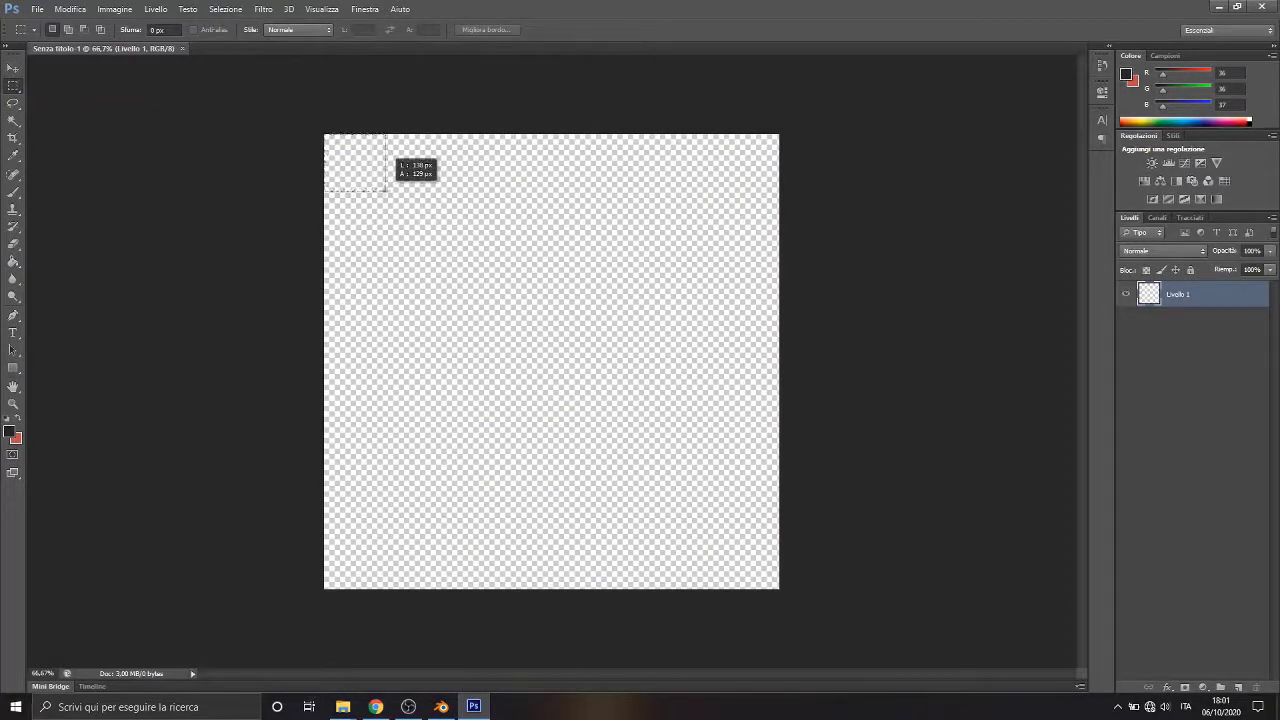
# Step: Select a rectangle about 138 × 129 px in the canvas's upper-left corner and fill it with green 629a00
pyautogui.click(9, 432)
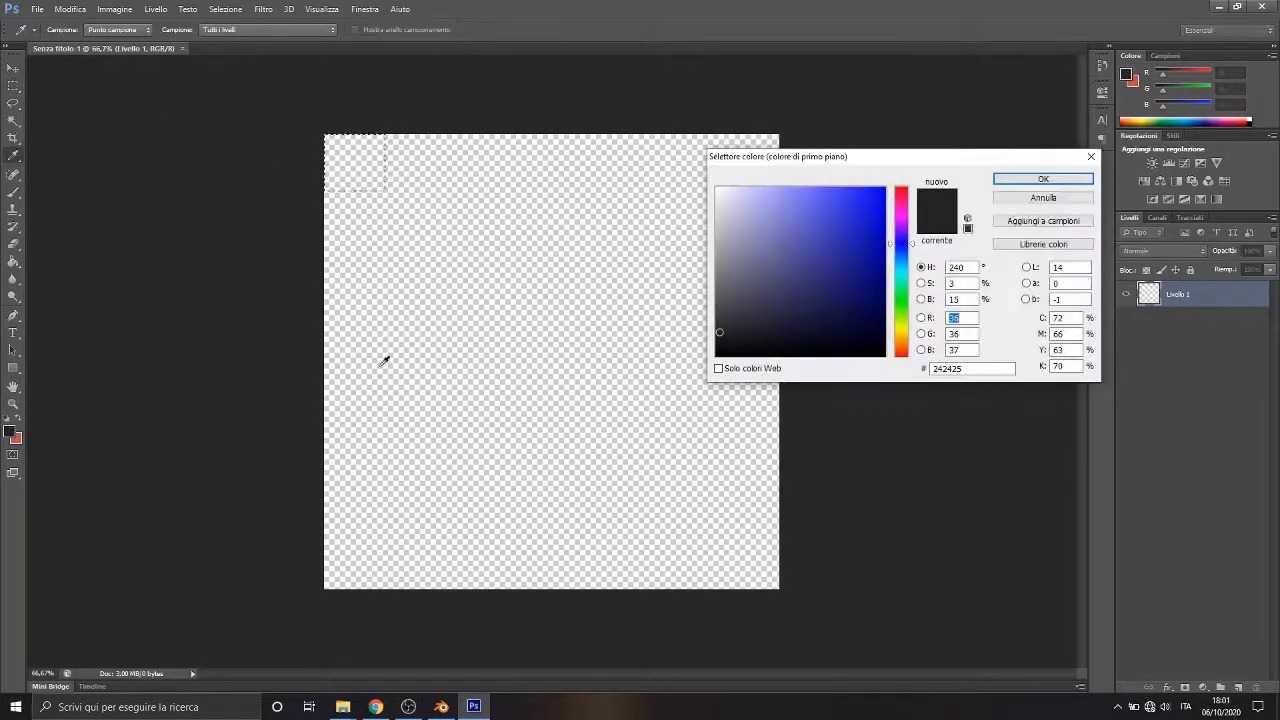
pyautogui.moveTo(901, 296); pyautogui.dragTo(903, 320)
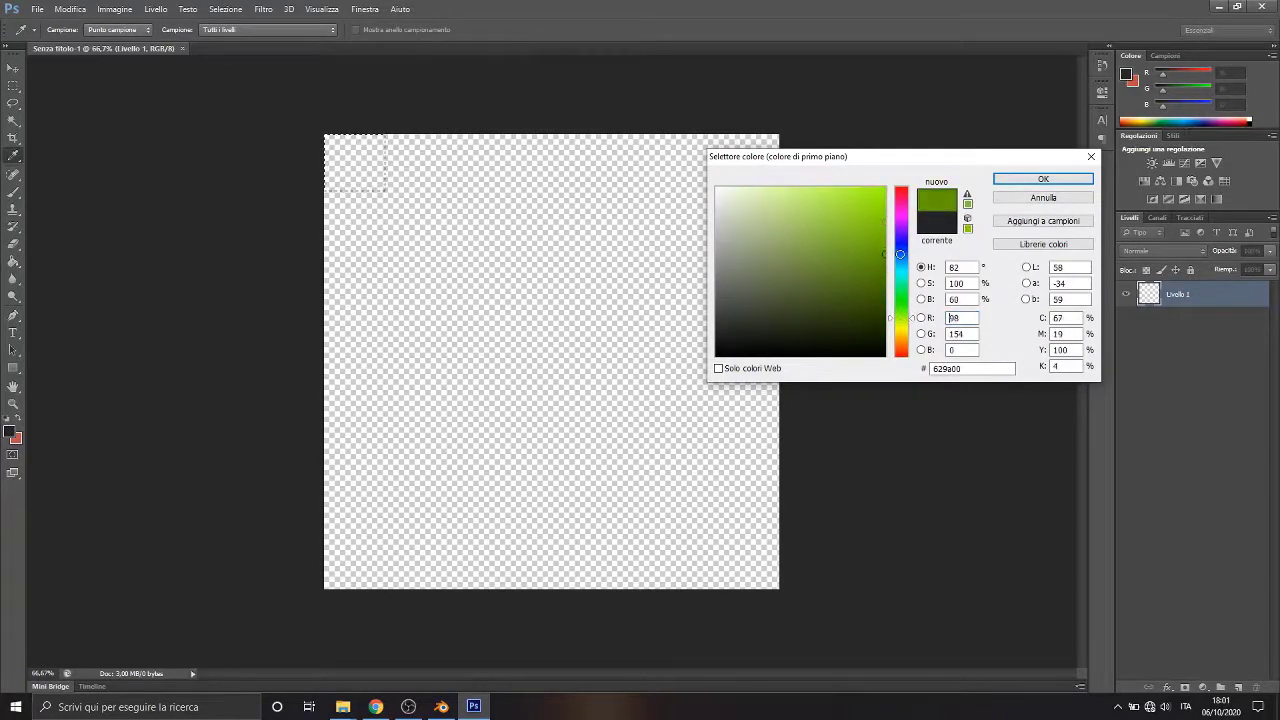
pyautogui.click(1043, 178)
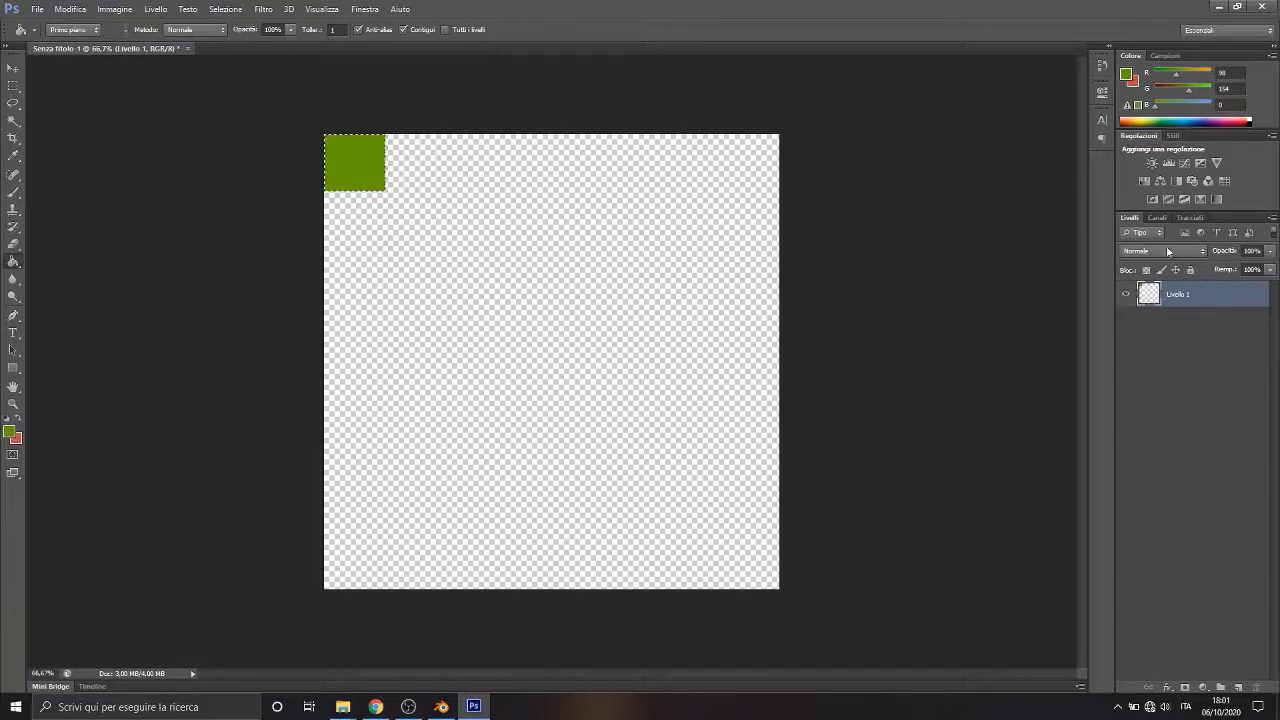
# Step: Add an empty layer beneath the green rectangle's layer and duplicate the green layer
pyautogui.click(1238, 687)
pyautogui.click(1187, 322)
pyautogui.rightClick(1189, 323)
pyautogui.click(1234, 372)
pyautogui.moveTo(1194, 330); pyautogui.dragTo(1174, 294)
pyautogui.rightClick(1172, 295)
pyautogui.click(1017, 230)
pyautogui.click(774, 218)
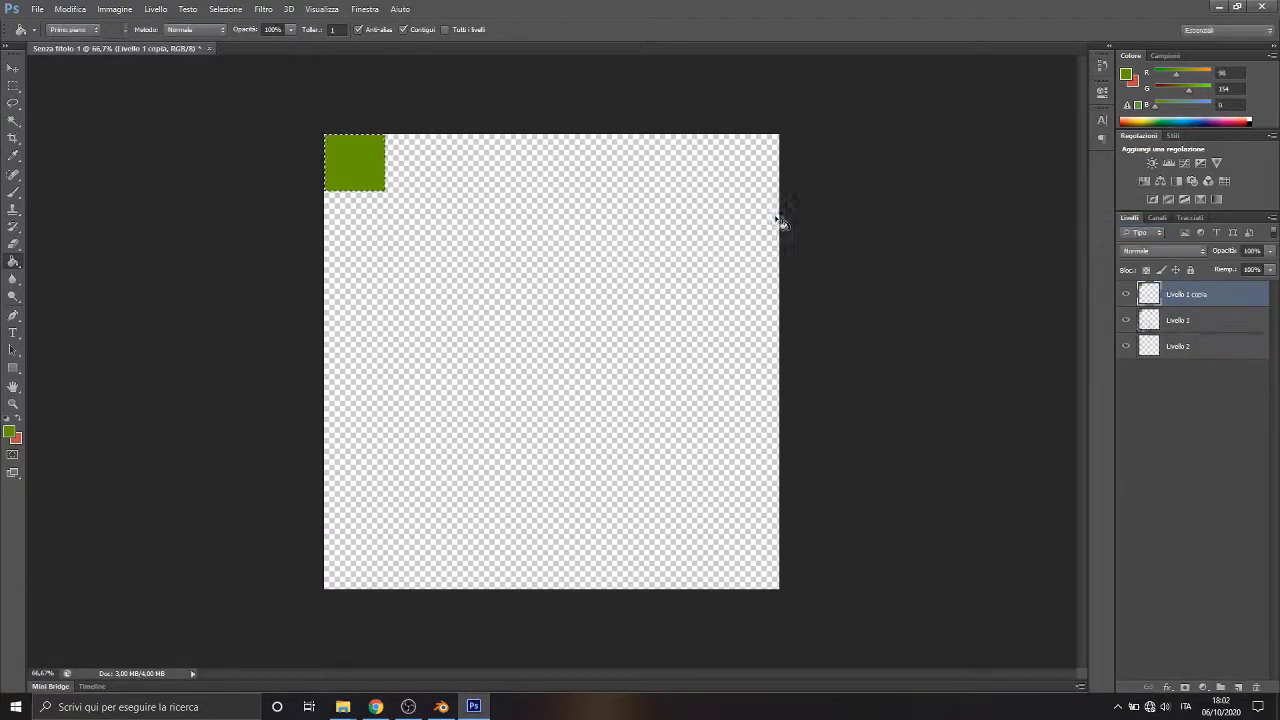
# Step: Move the duplicated green rectangle so it sits flush against the original's right edge
pyautogui.press('v')
pyautogui.moveTo(354, 163); pyautogui.dragTo(439, 207)
pyautogui.keyDown('alt'); pyautogui.scroll(4, 398, 158); pyautogui.keyUp('alt')
pyautogui.keyDown('alt'); pyautogui.scroll(-5, 389, 149); pyautogui.keyUp('alt')
pyautogui.keyDown('alt'); pyautogui.scroll(20, 389, 149); pyautogui.keyUp('alt')
pyautogui.keyDown('alt'); pyautogui.scroll(-3, 392, 177); pyautogui.keyUp('alt')
# Step: Choose a brown foreground color and fill the duplicated rectangle with it
pyautogui.click(10, 432)
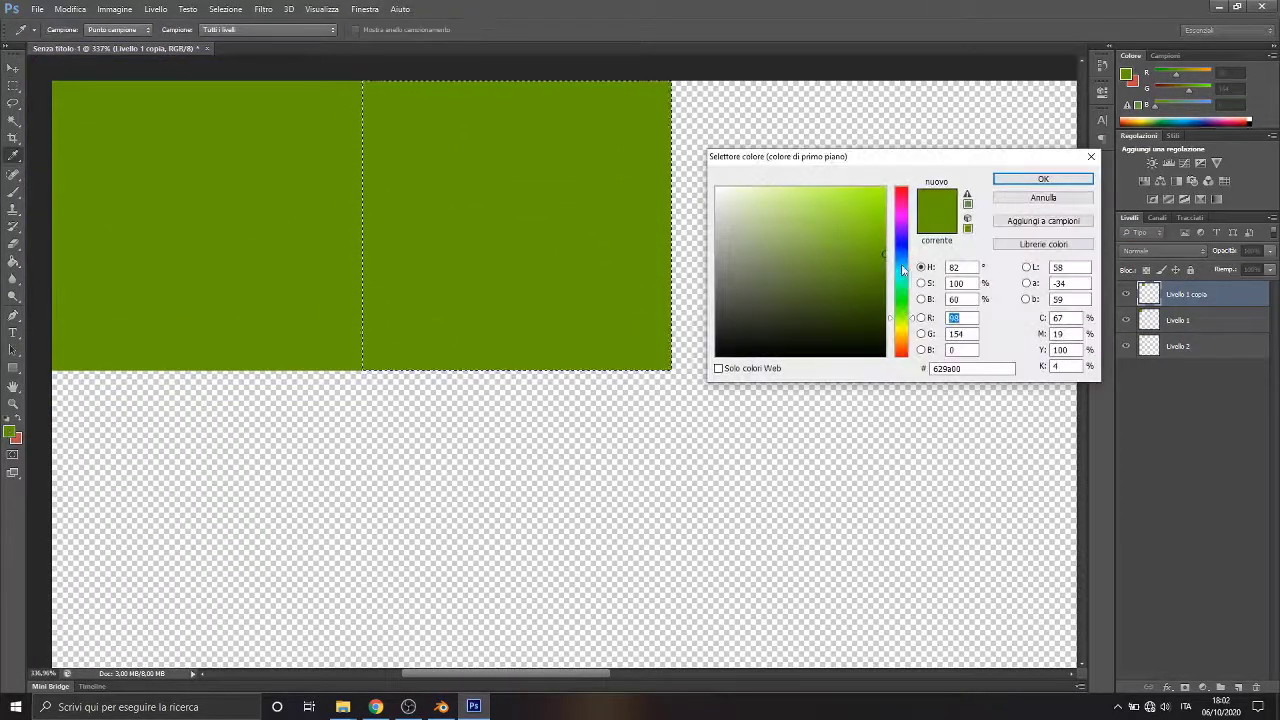
pyautogui.click(903, 347)
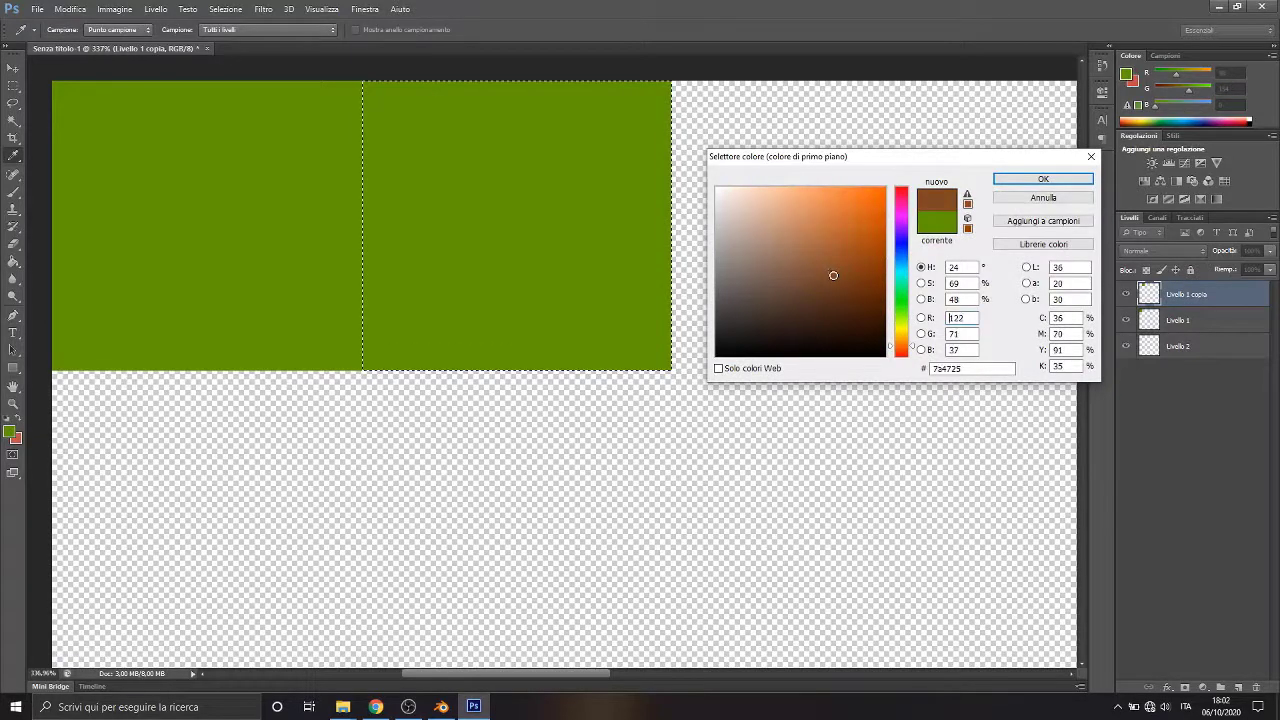
pyautogui.click(1043, 178)
pyautogui.press('v')
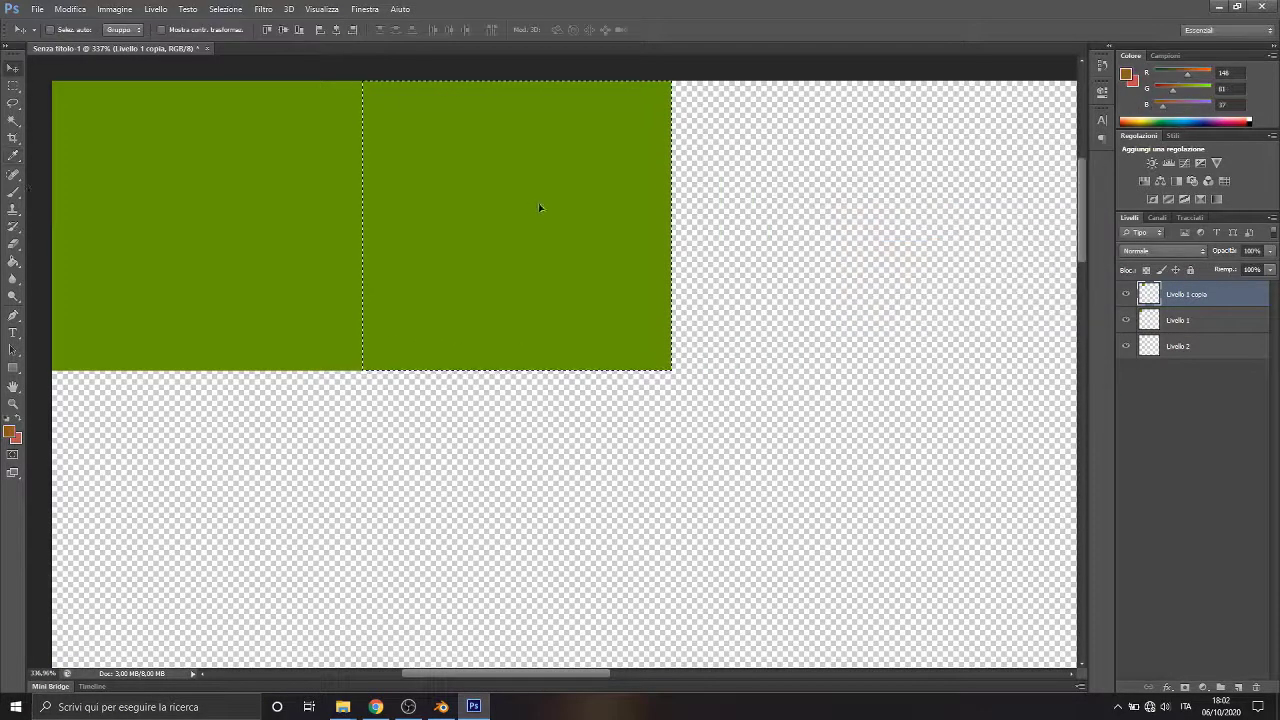
pyautogui.click(10, 259)
pyautogui.click(530, 341)
# Step: Duplicate the brown rectangle's layer and move the copy flush against its right edge
pyautogui.rightClick(1184, 294)
pyautogui.click(1060, 229)
pyautogui.press('Return')
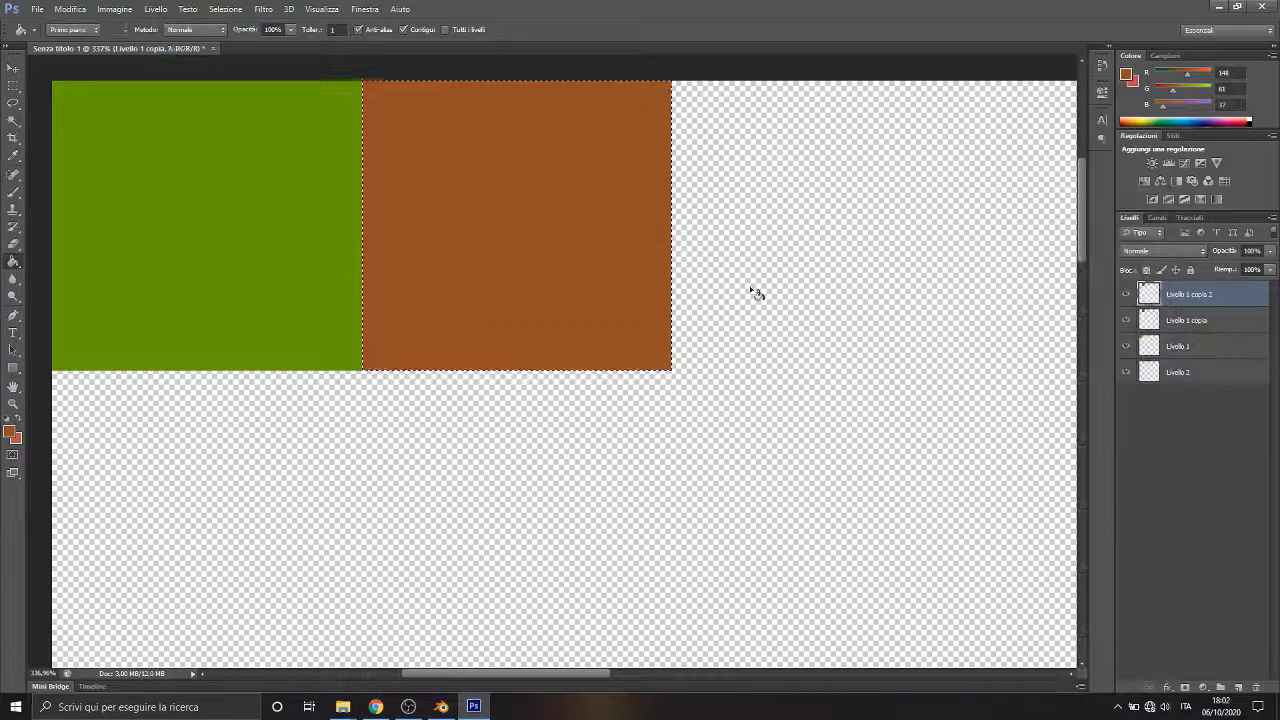
pyautogui.click(6, 71)
pyautogui.moveTo(482, 240); pyautogui.dragTo(792, 234)
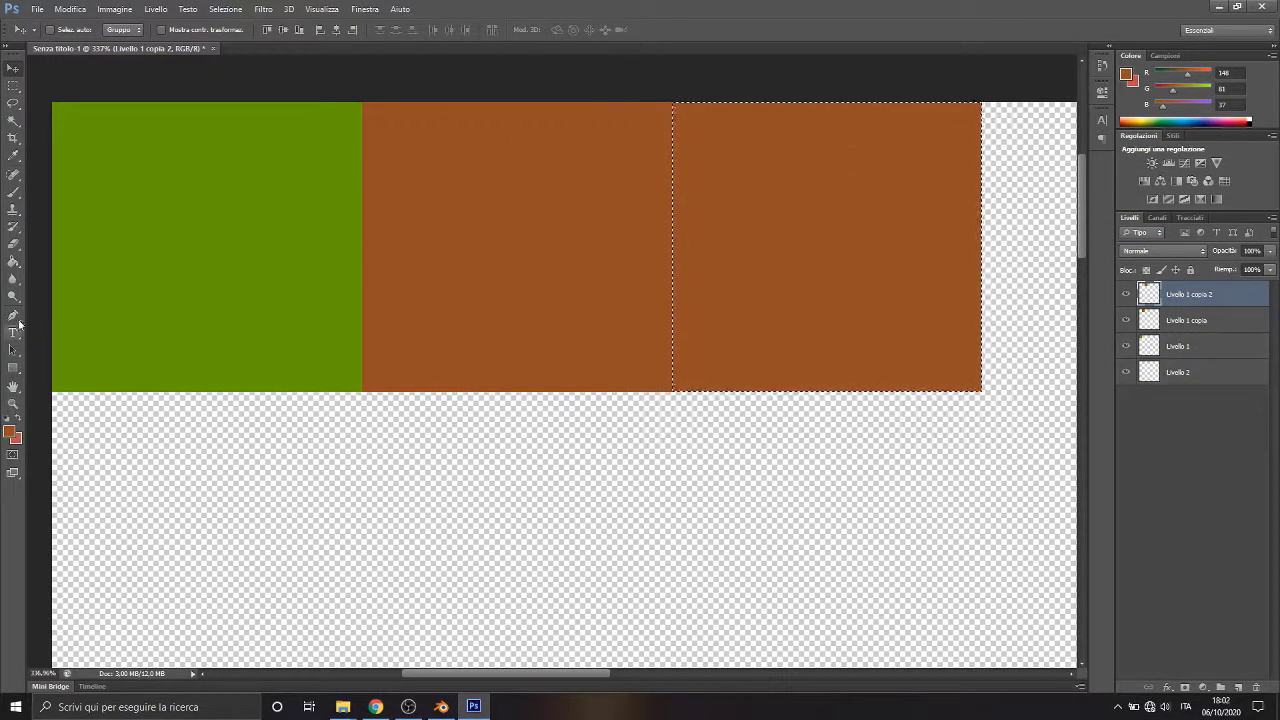
# Step: Set the foreground color to gray 5b5b5b and fill the third rectangle with it
pyautogui.click(9, 432)
pyautogui.click(723, 284)
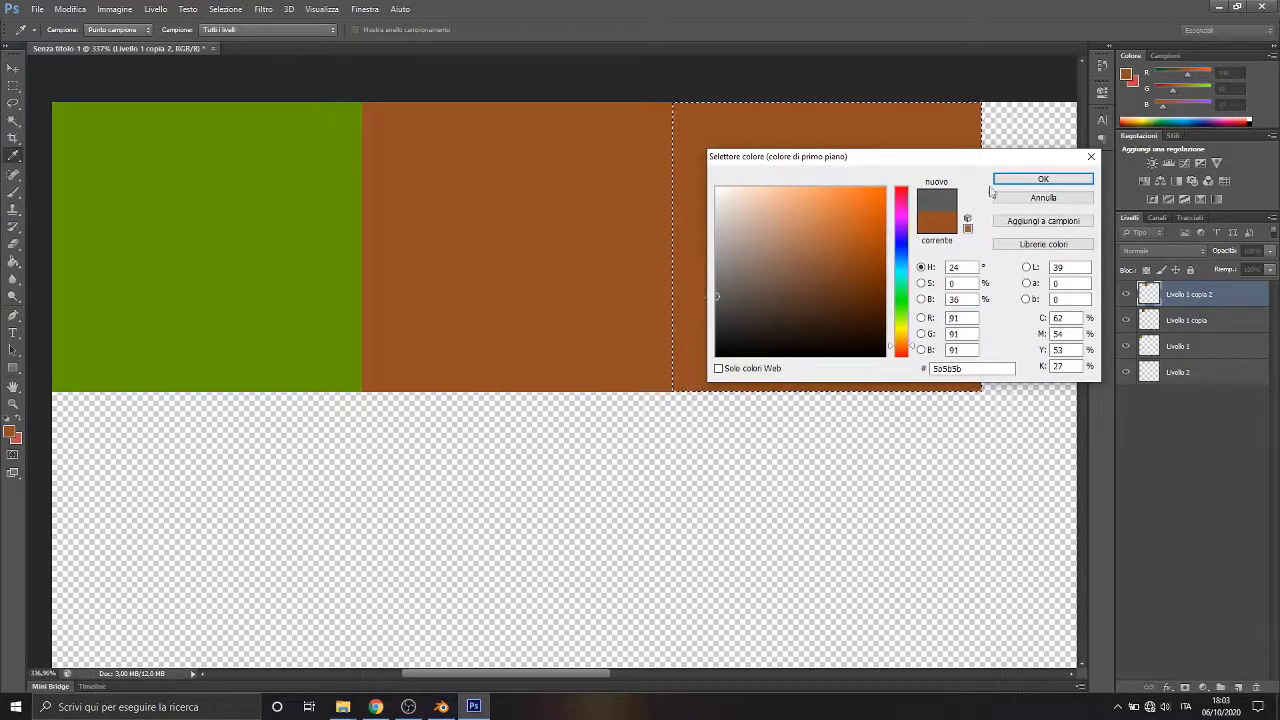
pyautogui.click(1043, 179)
pyautogui.press('g')
pyautogui.click(640, 268)
pyautogui.hotkey('ctrl', '0')
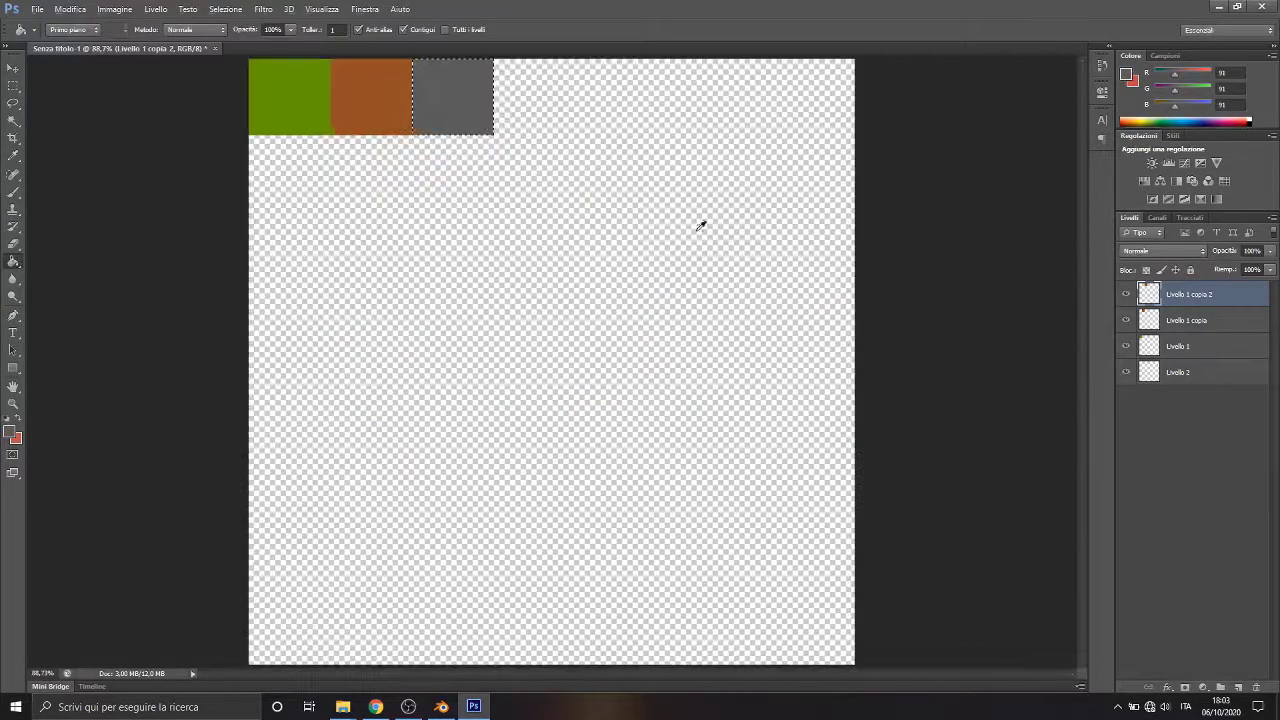
pyautogui.keyDown('alt'); pyautogui.scroll(3, 521, 623); pyautogui.keyUp('alt')
pyautogui.press('m')
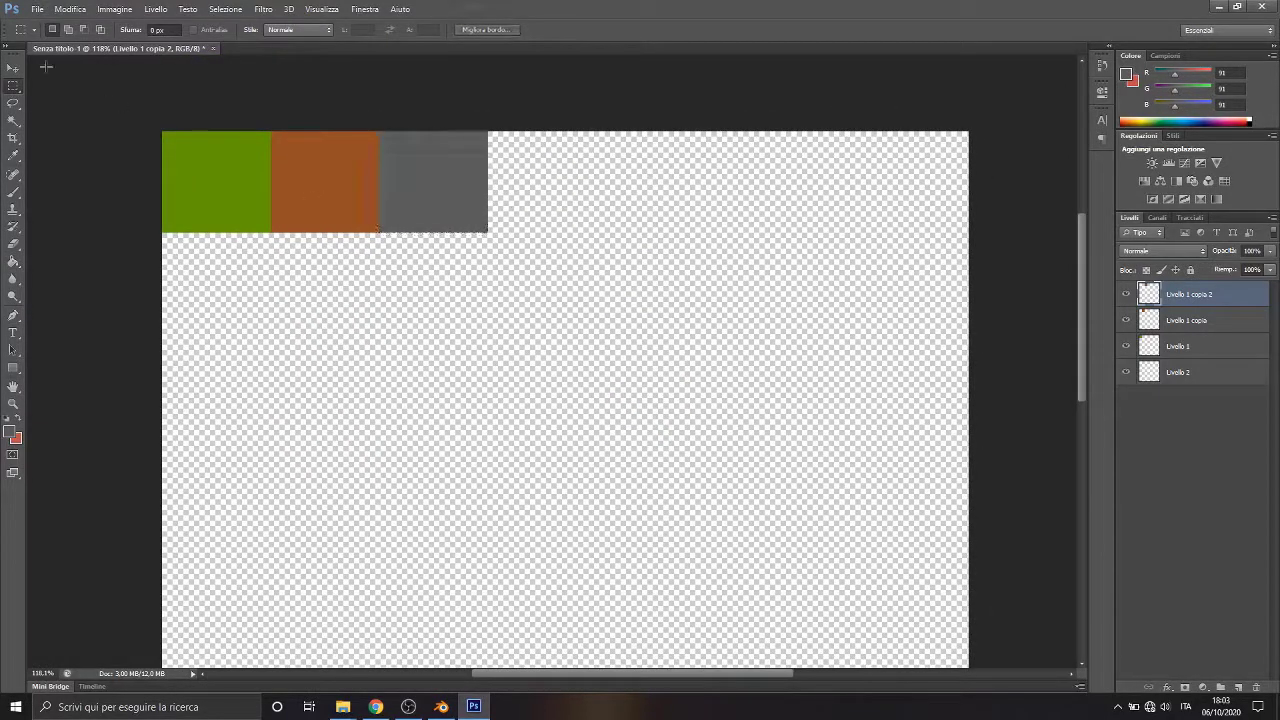
# Step: Save the palette document as Palette colori.psd in the Arrow Bot project folder
pyautogui.click(37, 9)
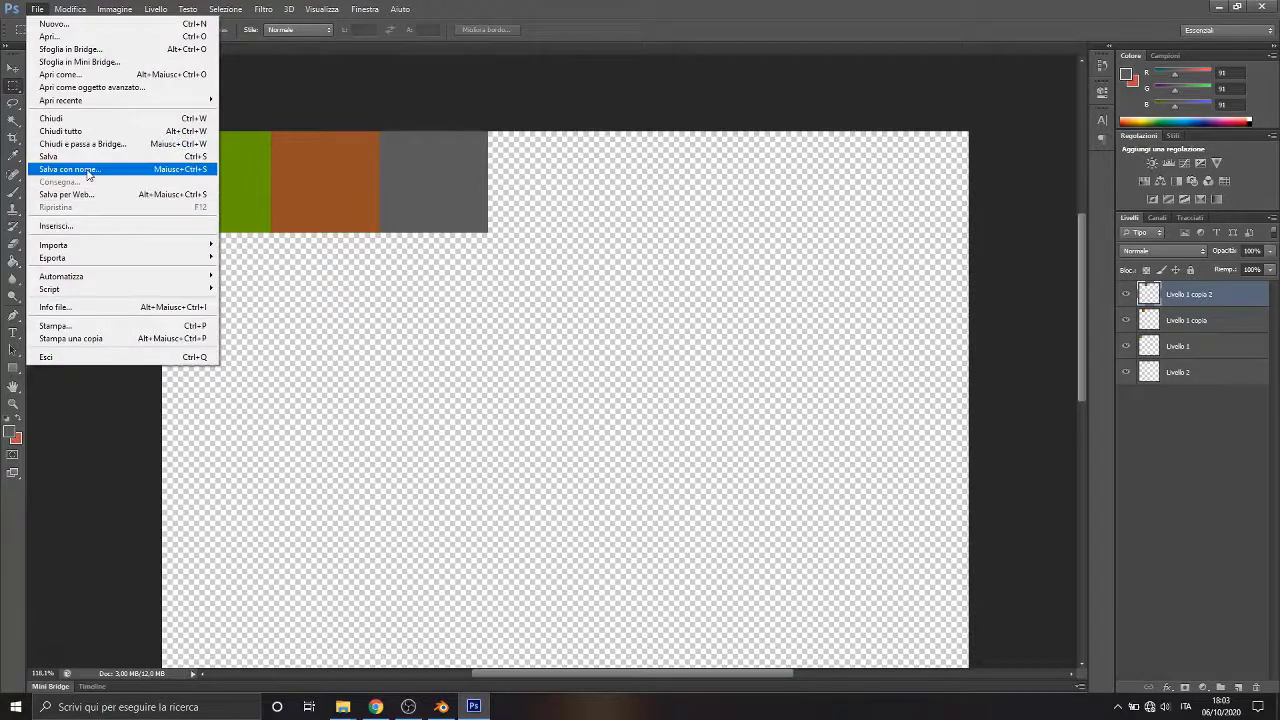
pyautogui.click(85, 172)
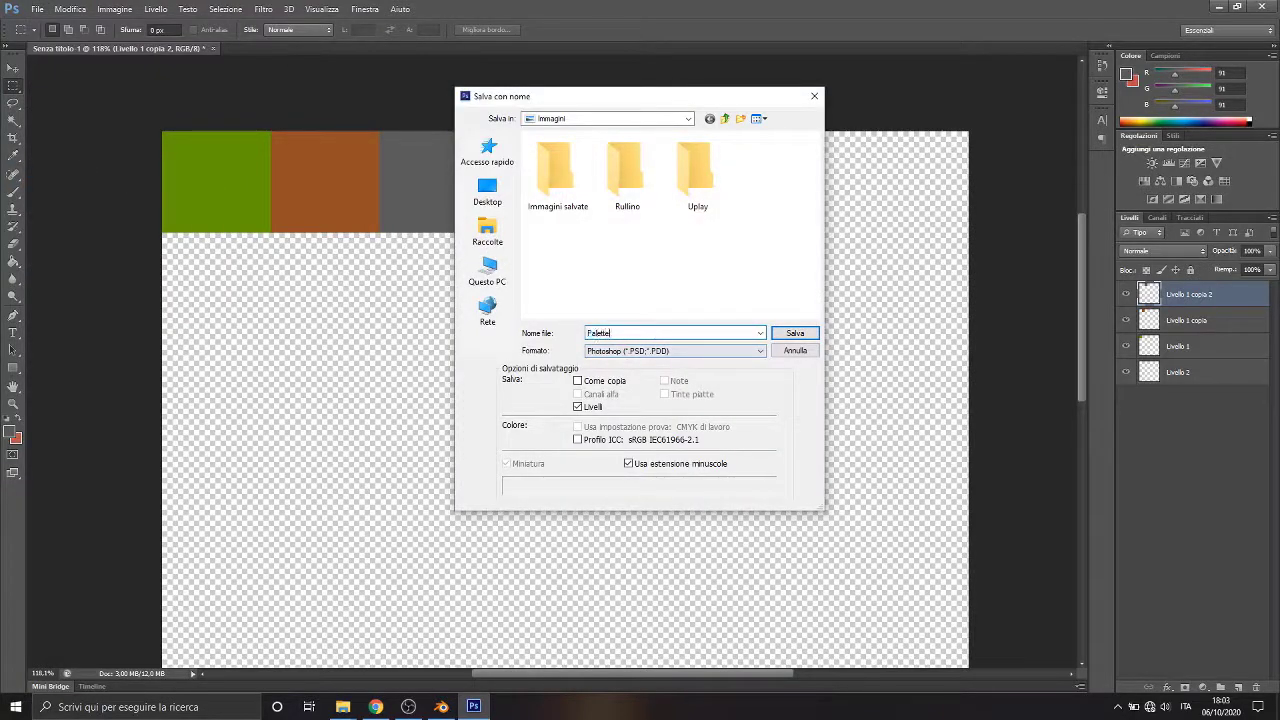
pyautogui.click(484, 194)
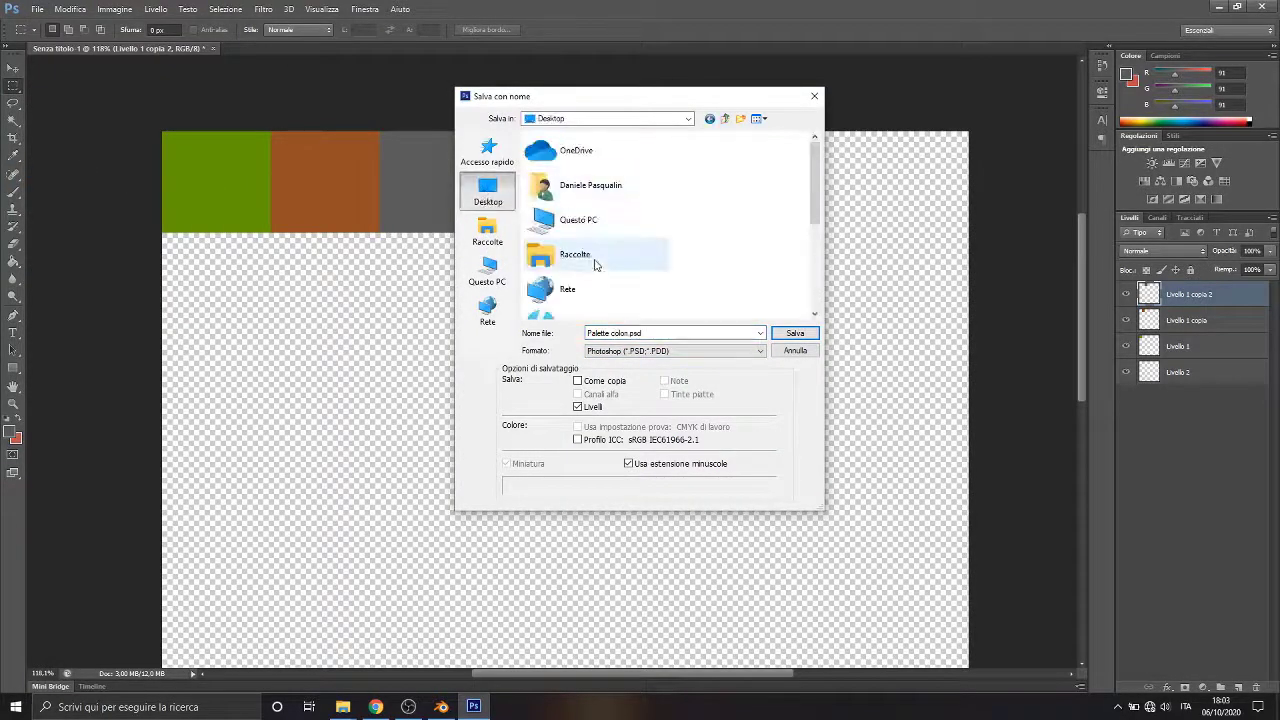
pyautogui.scroll(-4, 592, 260)
pyautogui.doubleClick(562, 195)
pyautogui.scroll(-1, 570, 266)
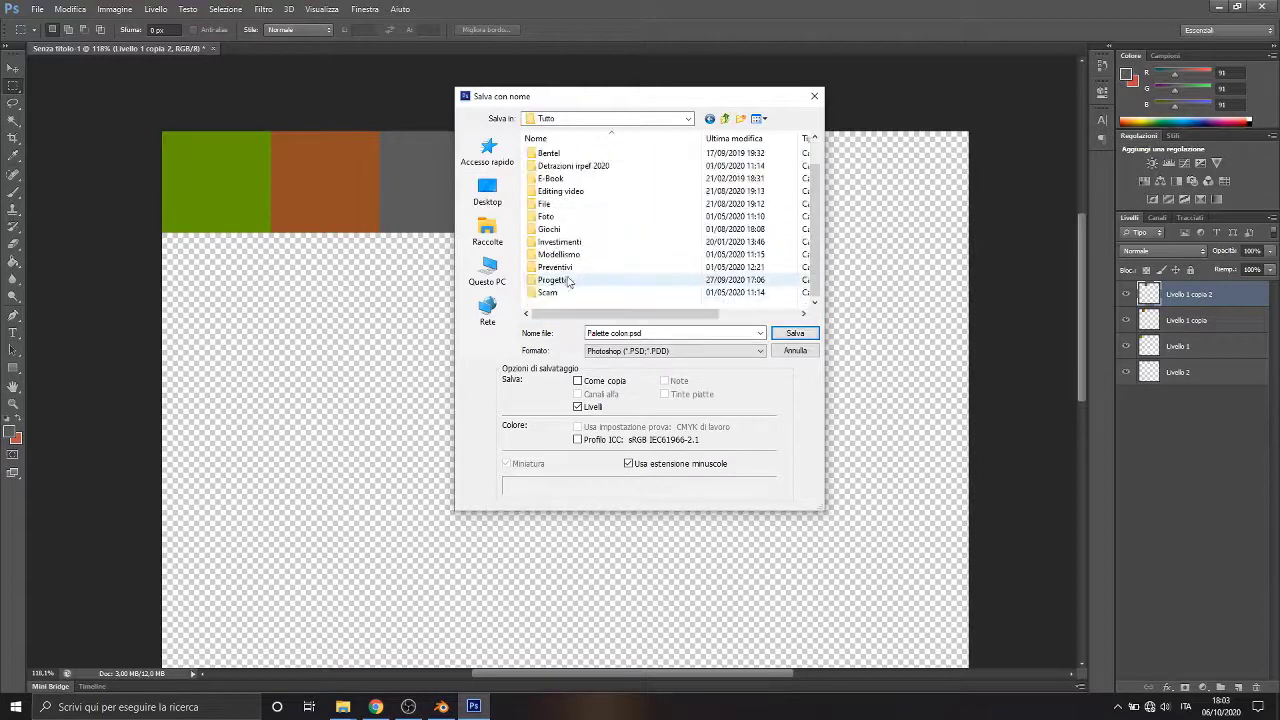
pyautogui.doubleClick(569, 280)
pyautogui.doubleClick(547, 166)
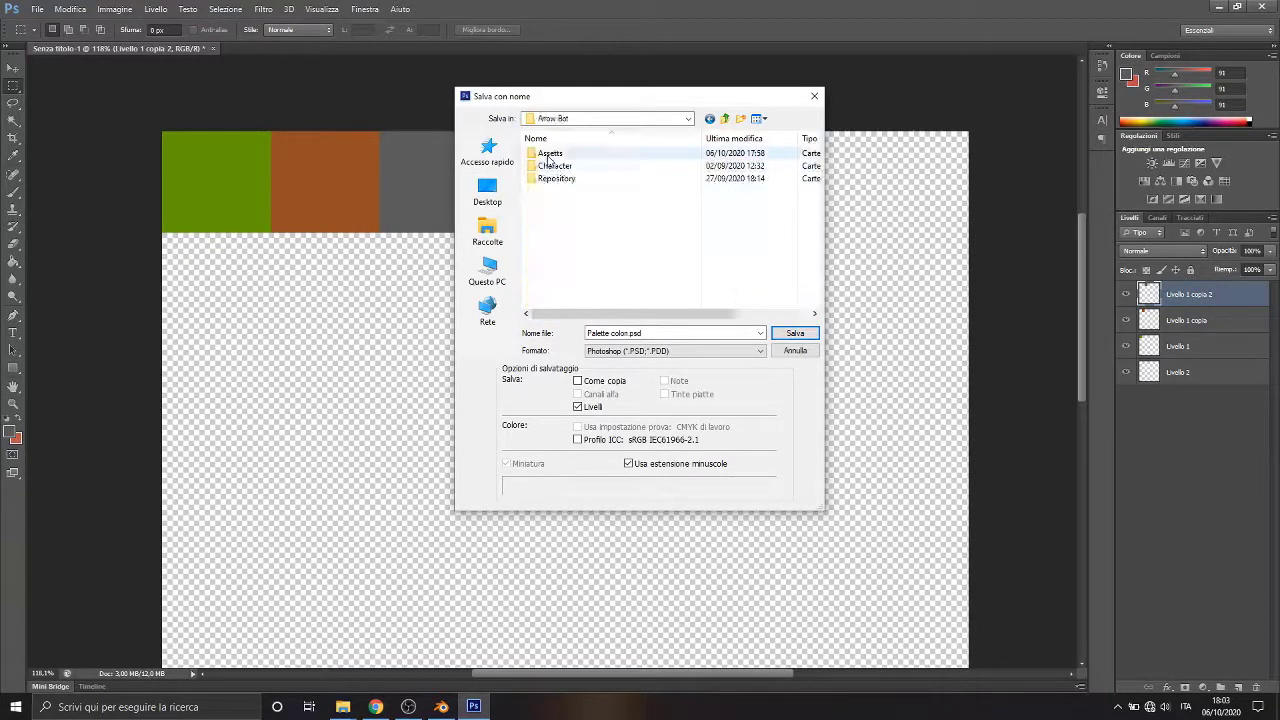
pyautogui.click(793, 335)
pyautogui.press('Return')
# Step: Save a PNG version of Palette colori in the same folder with minimum/slow compression and no interlacing
pyautogui.click(37, 9)
pyautogui.click(85, 172)
pyautogui.click(676, 351)
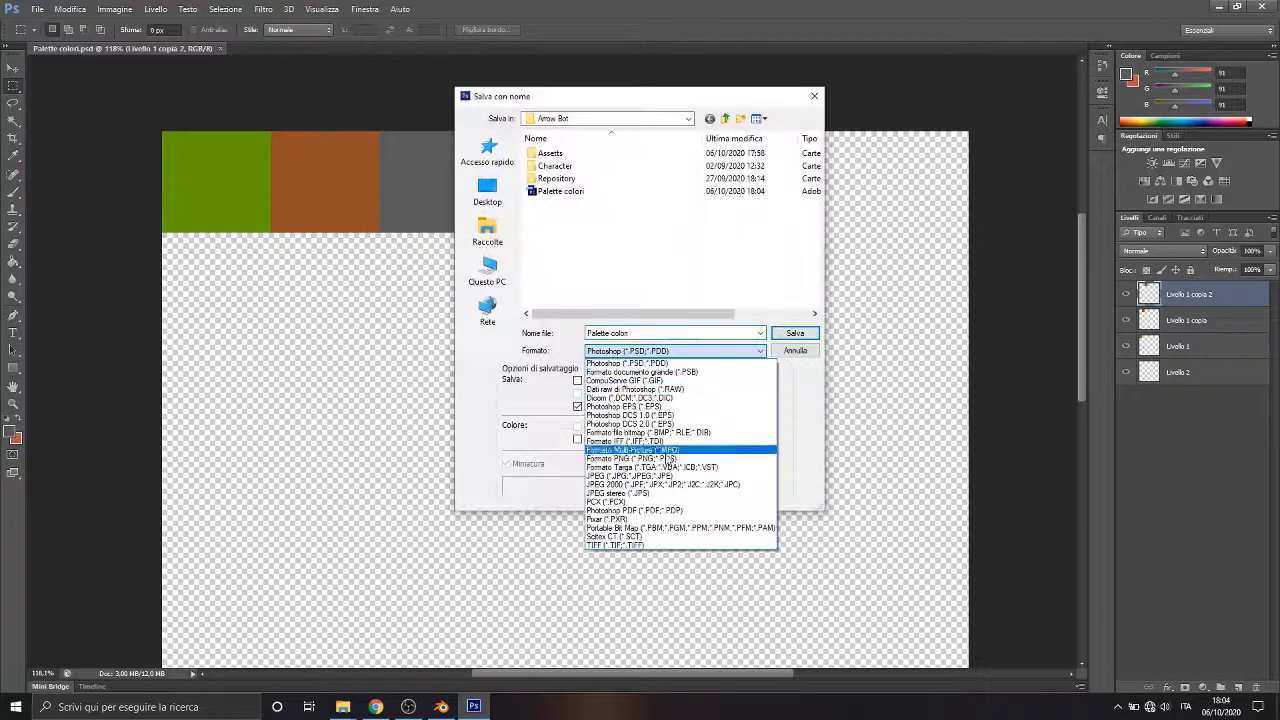
pyautogui.click(669, 458)
pyautogui.click(789, 336)
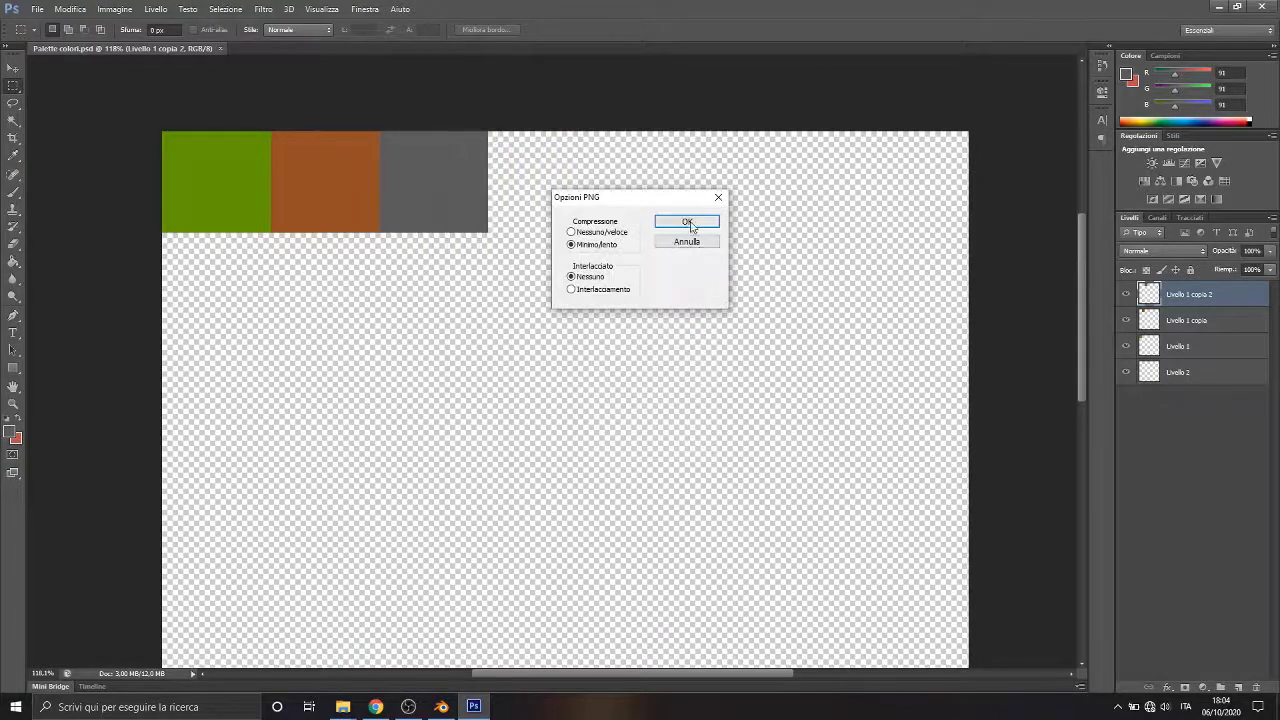
pyautogui.click(689, 223)
# Step: Switch to Blender and open Palette colori.png from the Arrow Bot folder as the UV editor's image
pyautogui.click(1276, 707)
pyautogui.click(440, 706)
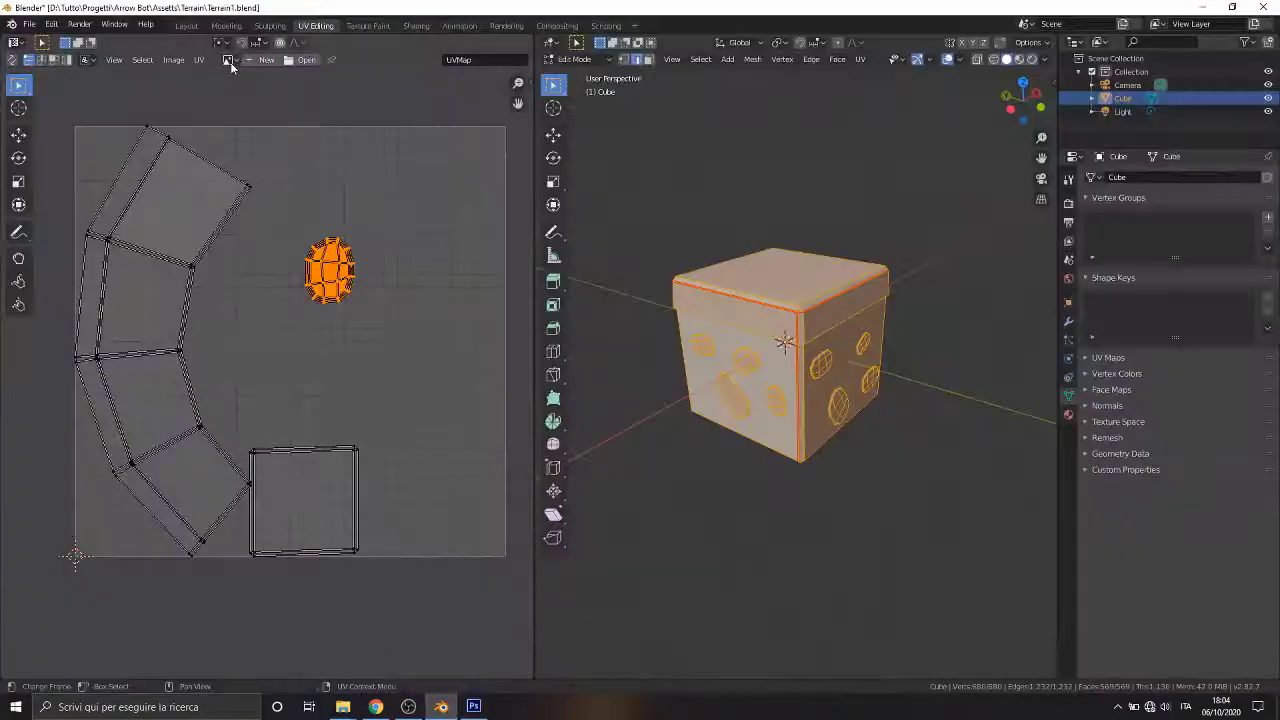
pyautogui.click(173, 59)
pyautogui.click(190, 86)
pyautogui.click(967, 163)
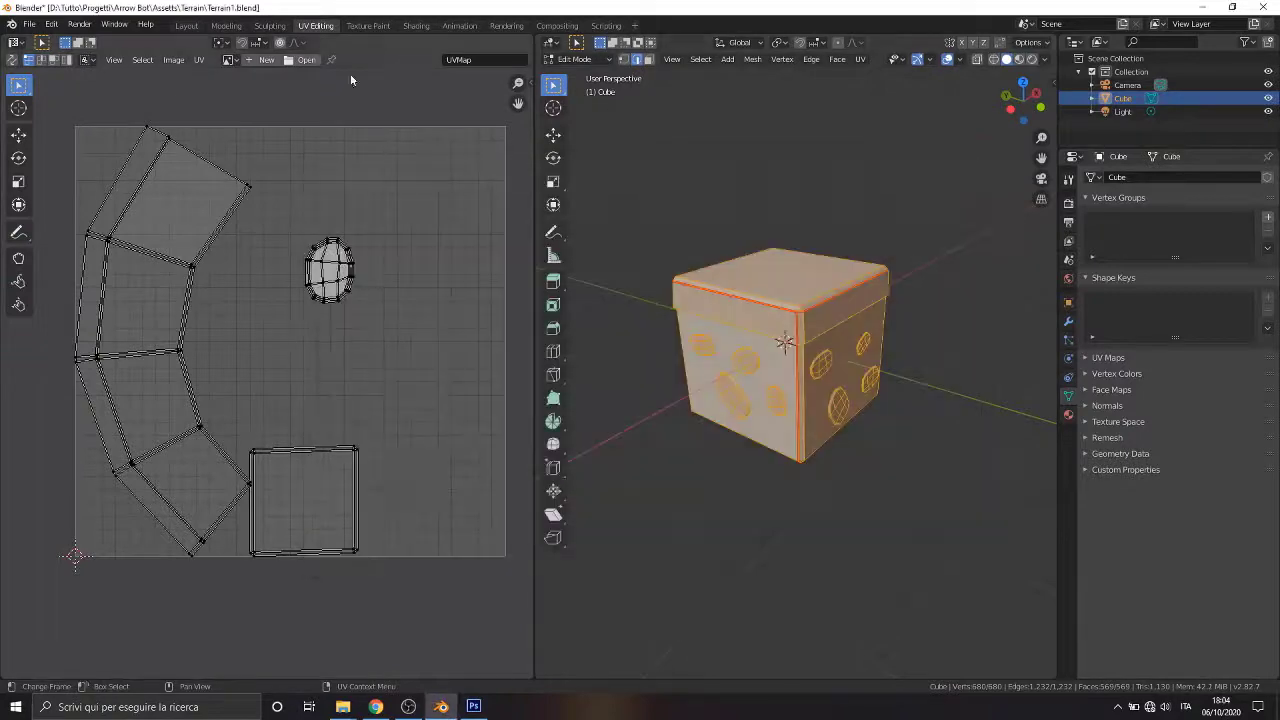
pyautogui.click(300, 59)
pyautogui.doubleClick(513, 189)
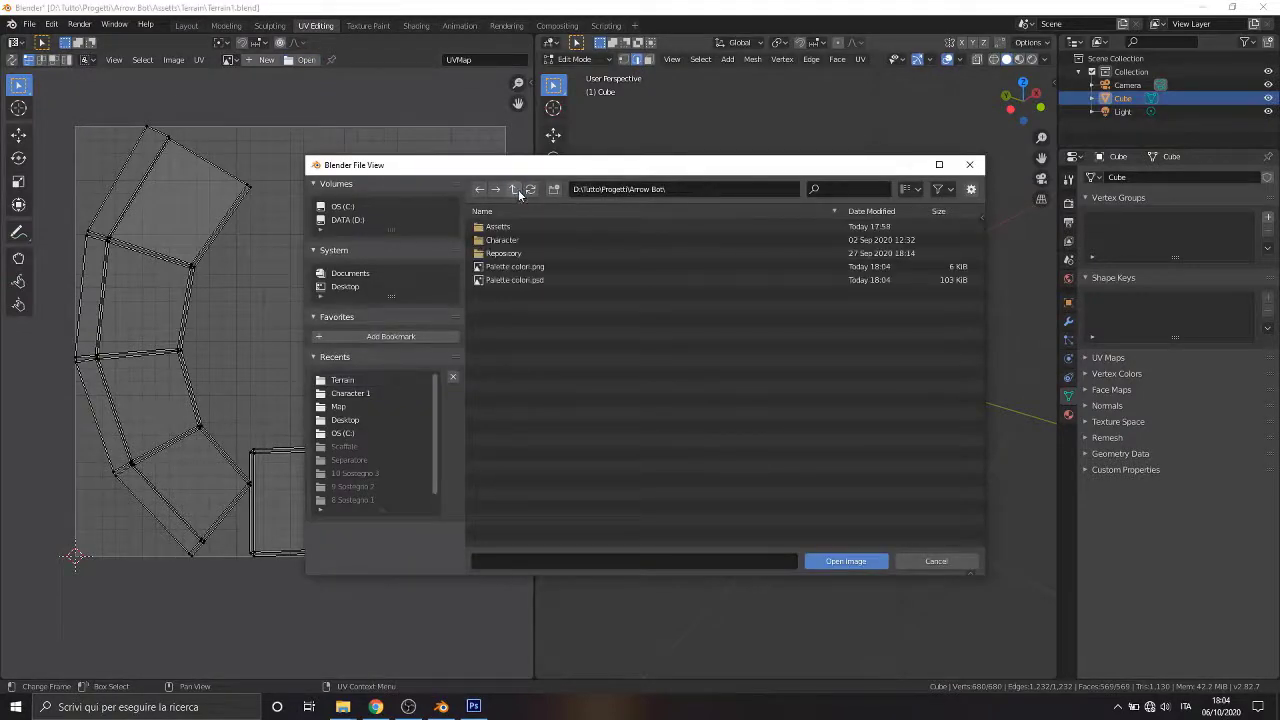
pyautogui.click(515, 267)
pyautogui.click(846, 561)
pyautogui.scroll(-4, 254, 231)
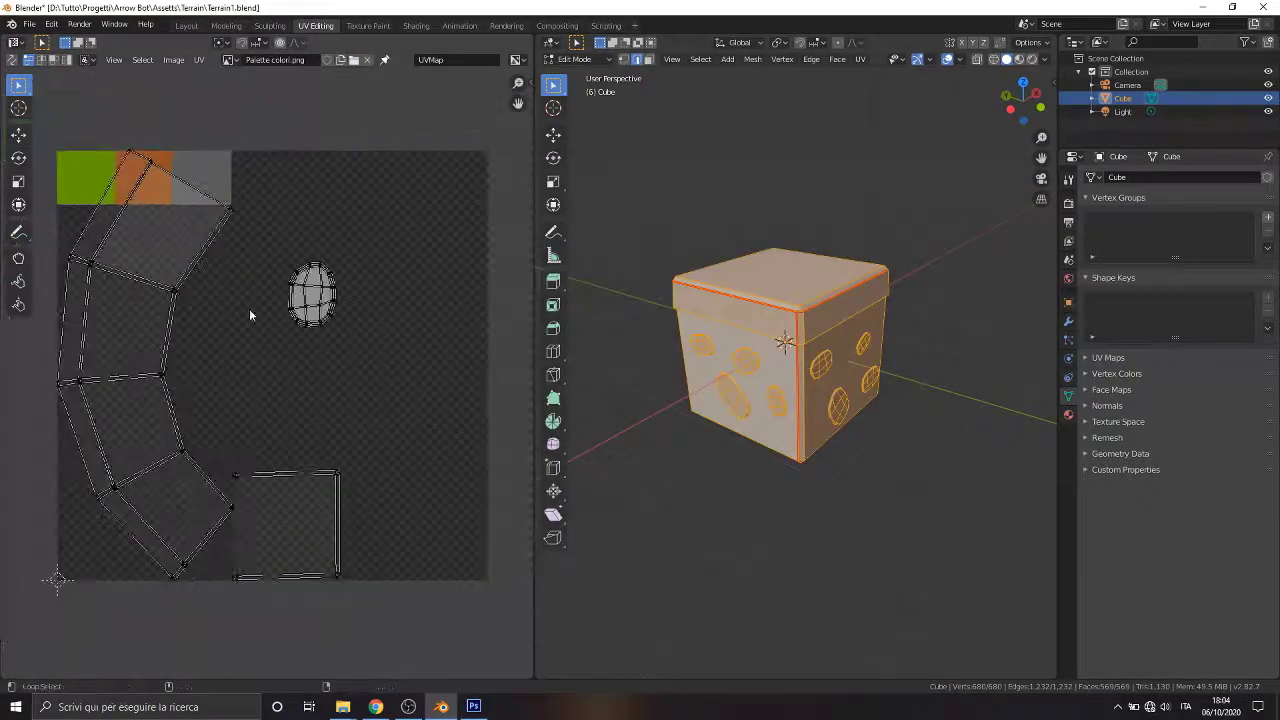
pyautogui.scroll(3, 280, 320)
# Step: Mark a seam along the lid's lower edge to separate the lid from the box sides
pyautogui.moveTo(163, 207); pyautogui.dragTo(366, 538)
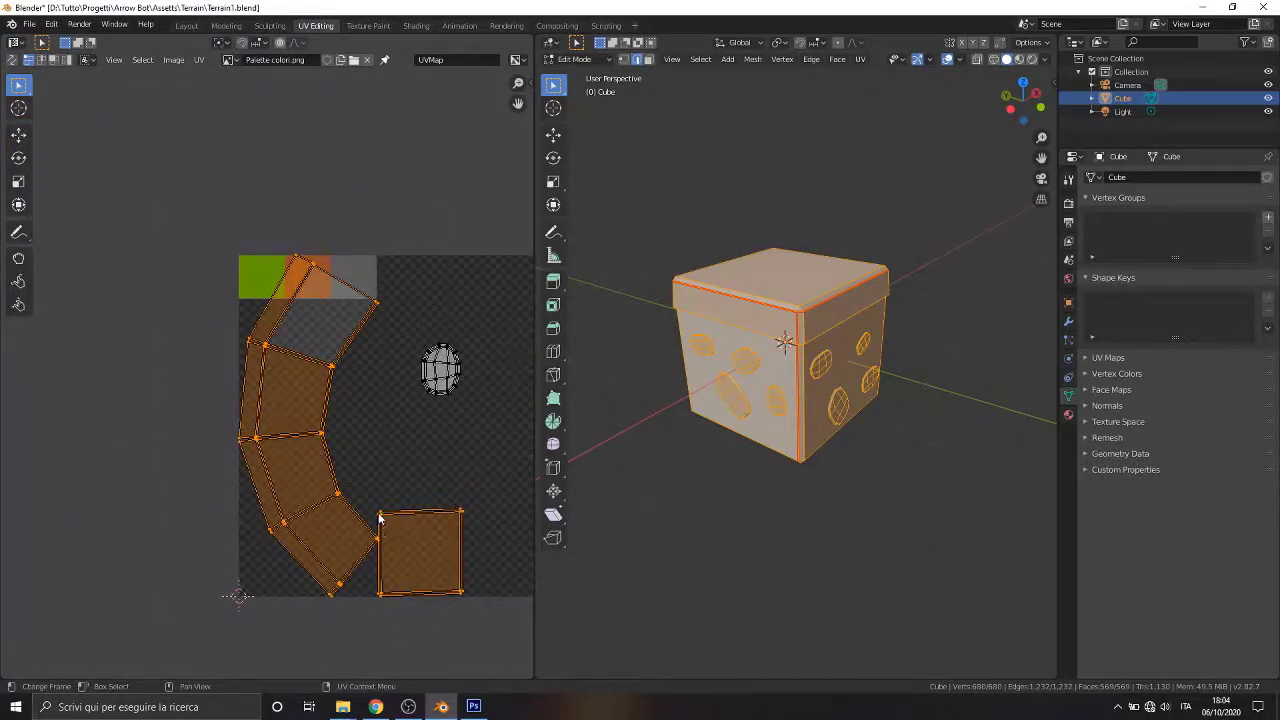
pyautogui.scroll(5, 785, 170)
pyautogui.moveTo(785, 170); pyautogui.dragTo(753, 354, button='middle')
pyautogui.click(814, 109)
pyautogui.hotkey('ctrl', 'e')
pyautogui.click(785, 240)
pyautogui.press('a')
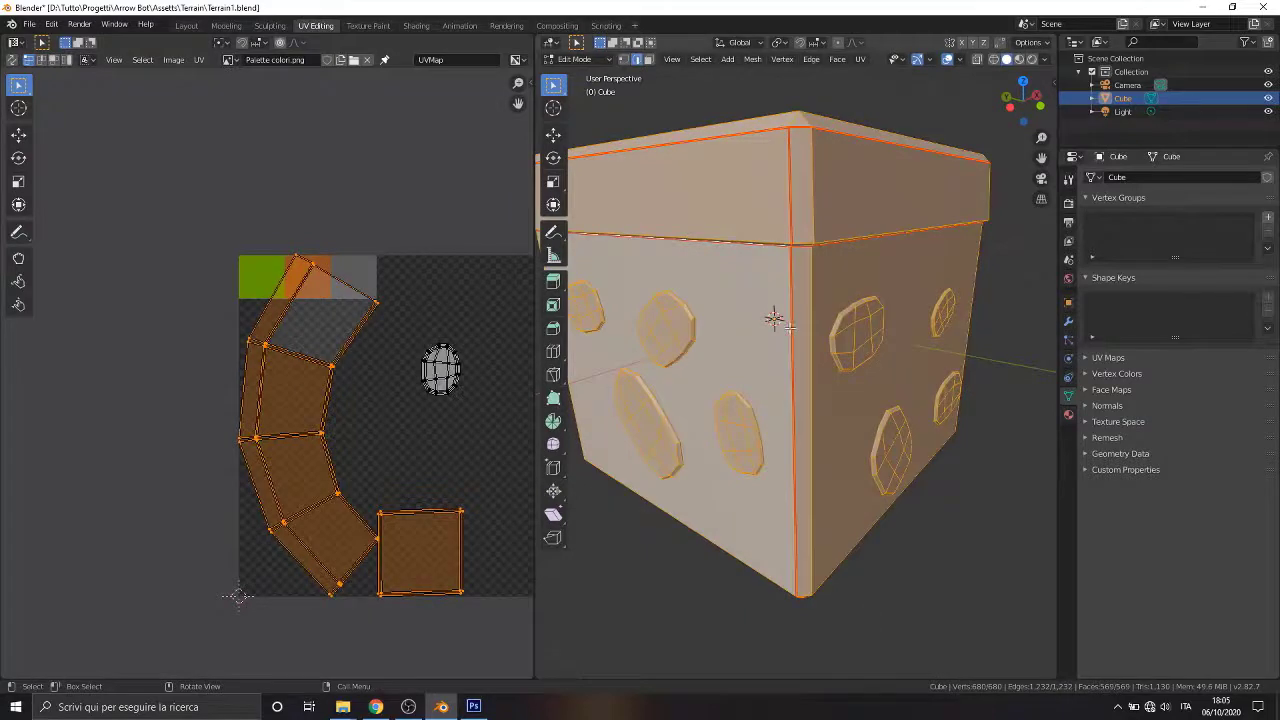
# Step: Select the corner vertices of the box and lid in wireframe shading, leaving out the wall plates, and unwrap them
pyautogui.scroll(-3, 790, 328)
pyautogui.moveTo(790, 300); pyautogui.dragTo(715, 200, button='middle')
pyautogui.click(625, 61)
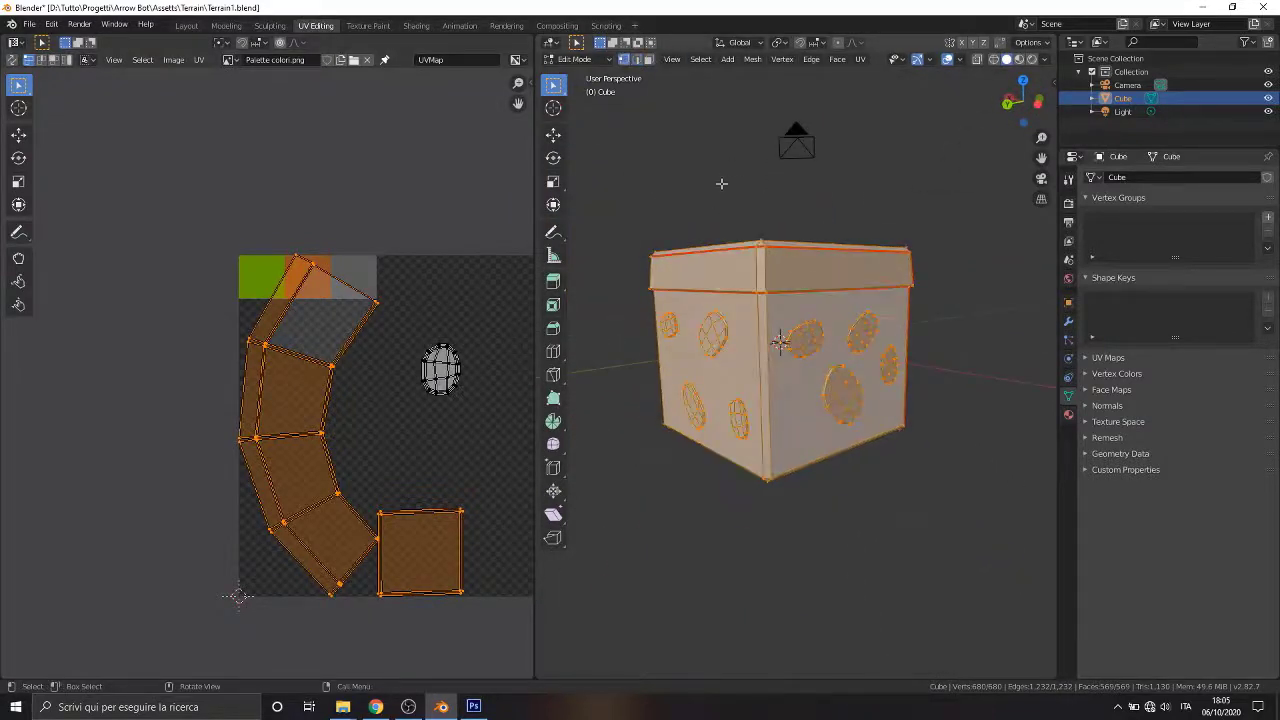
pyautogui.moveTo(722, 186); pyautogui.dragTo(780, 320)
pyautogui.press('z')
pyautogui.click(700, 322)
pyautogui.moveTo(913, 493); pyautogui.dragTo(640, 480, button='middle')
pyautogui.keyDown('shift'); pyautogui.moveTo(700, 425); pyautogui.dragTo(820, 471); pyautogui.keyUp('shift')
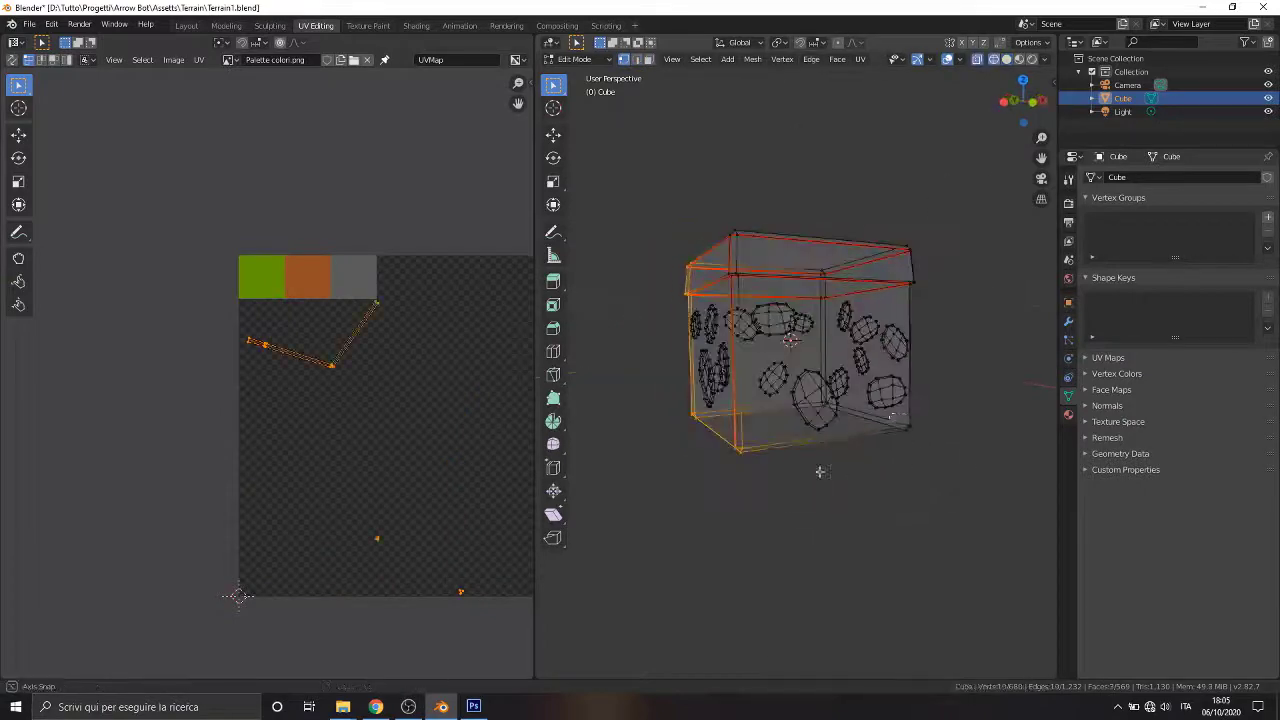
pyautogui.keyDown('shift'); pyautogui.moveTo(884, 412); pyautogui.dragTo(937, 449); pyautogui.keyUp('shift')
pyautogui.moveTo(937, 449); pyautogui.dragTo(767, 372, button='middle')
pyautogui.keyDown('shift'); pyautogui.moveTo(760, 188); pyautogui.dragTo(943, 249); pyautogui.keyUp('shift')
pyautogui.moveTo(943, 249); pyautogui.dragTo(730, 150, button='middle')
pyautogui.keyDown('shift'); pyautogui.moveTo(730, 150); pyautogui.dragTo(830, 240); pyautogui.keyUp('shift')
pyautogui.moveTo(830, 240); pyautogui.dragTo(814, 523, button='middle')
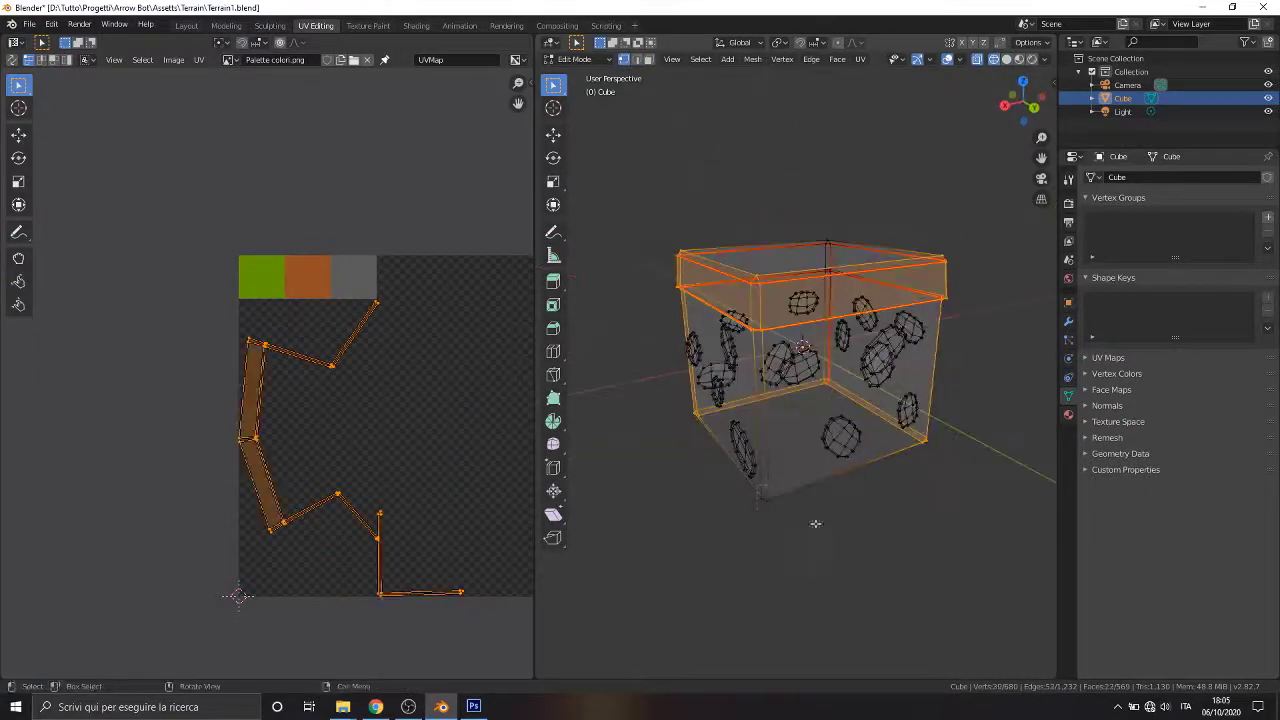
pyautogui.keyDown('shift'); pyautogui.moveTo(781, 496); pyautogui.dragTo(870, 430); pyautogui.keyUp('shift')
pyautogui.moveTo(870, 430); pyautogui.dragTo(800, 420, button='middle')
pyautogui.keyDown('shift'); pyautogui.moveTo(823, 206); pyautogui.dragTo(860, 310); pyautogui.keyUp('shift')
pyautogui.moveTo(860, 310); pyautogui.dragTo(911, 411, button='middle')
pyautogui.scroll(-2, 911, 411)
pyautogui.scroll(-1, 403, 460)
pyautogui.press('u')
pyautogui.click(399, 400)
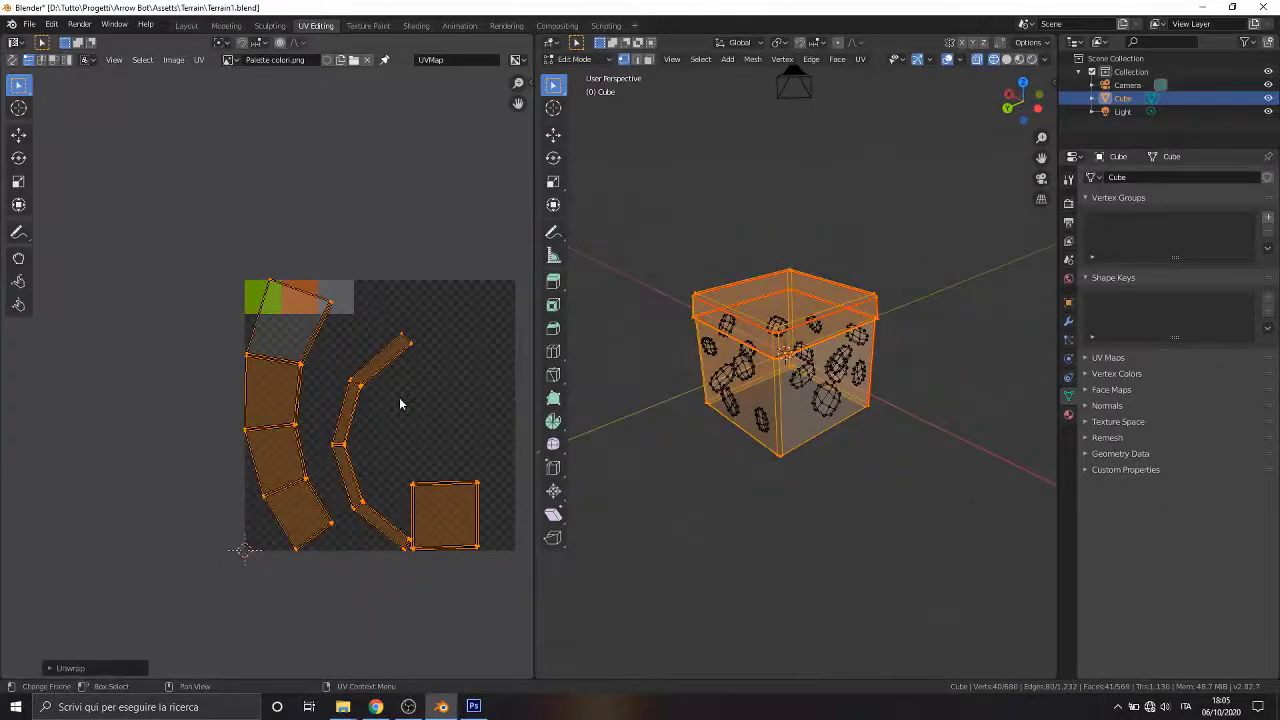
# Step: Scale the side-wall UV island to about 0.16 and place it on the green swatch
pyautogui.scroll(1, 393, 507)
pyautogui.moveTo(157, 234); pyautogui.dragTo(345, 625)
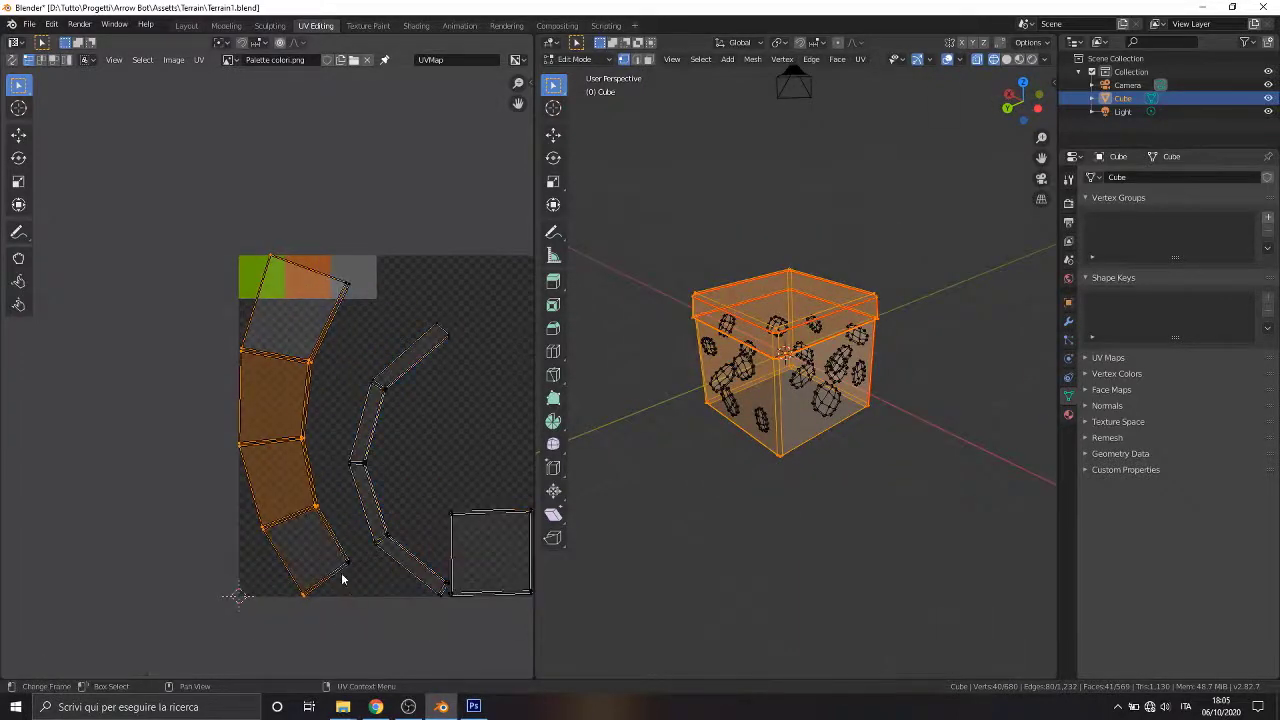
pyautogui.keyDown('shift'); pyautogui.click(342, 576); pyautogui.keyUp('shift')
pyautogui.keyDown('shift'); pyautogui.moveTo(250, 232); pyautogui.dragTo(340, 302); pyautogui.keyUp('shift')
pyautogui.press('s')
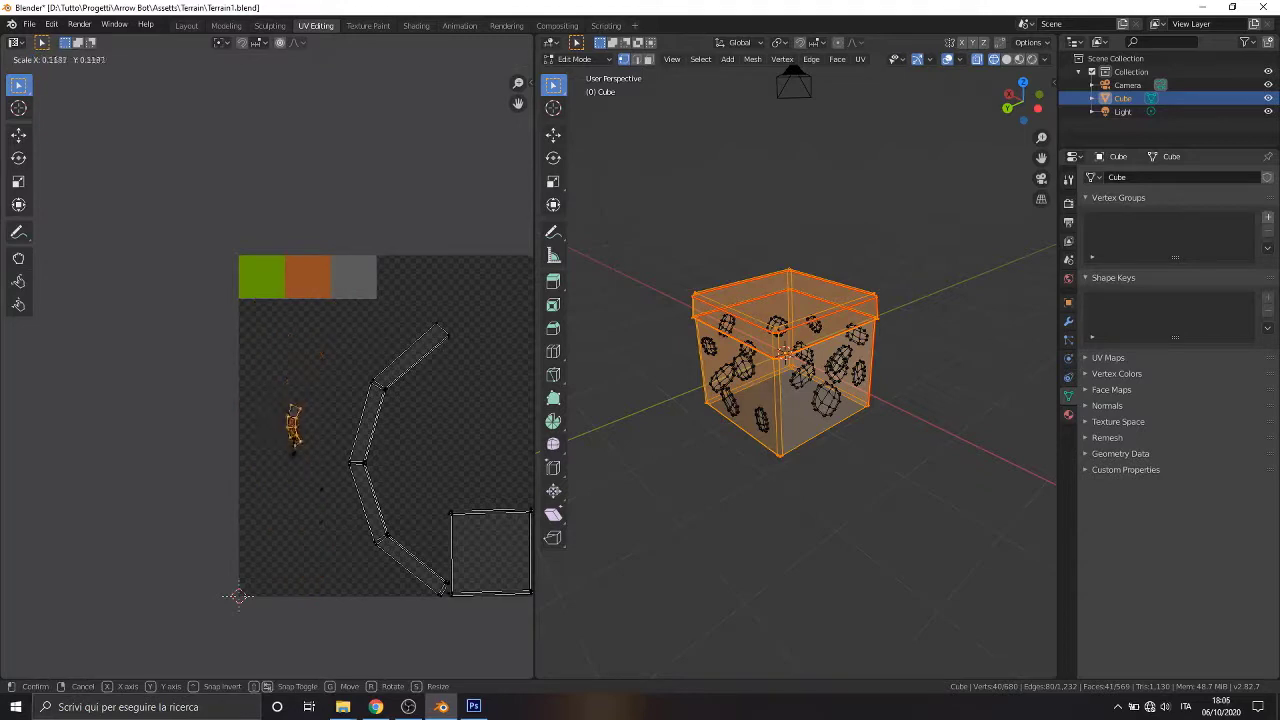
pyautogui.click(300, 438)
pyautogui.scroll(3, 300, 438)
pyautogui.press('g')
pyautogui.click(326, 232)
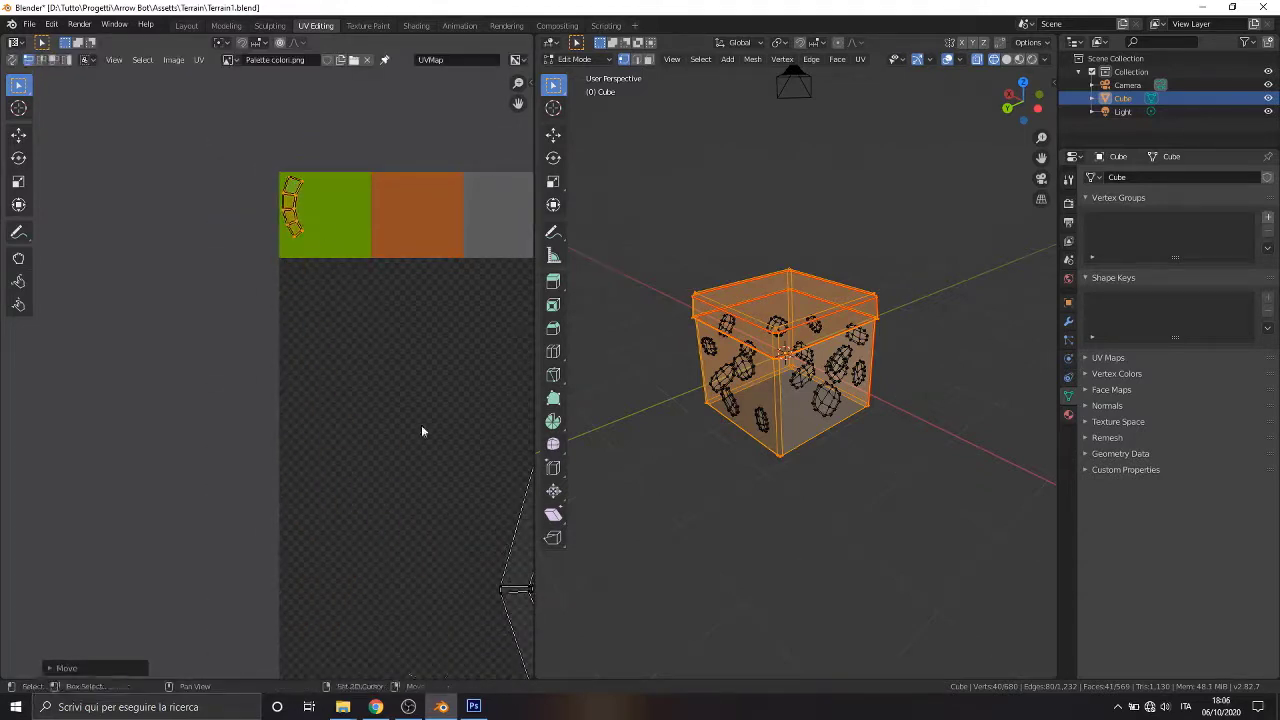
# Step: Select the lid's UV strip and square top island and scale them down to fit within a swatch
pyautogui.moveTo(423, 431); pyautogui.dragTo(174, 271, button='middle')
pyautogui.scroll(-3, 174, 271)
pyautogui.moveTo(238, 255); pyautogui.dragTo(366, 336)
pyautogui.keyDown('shift'); pyautogui.moveTo(229, 295); pyautogui.dragTo(345, 540); pyautogui.keyUp('shift')
pyautogui.keyDown('shift'); pyautogui.moveTo(322, 489); pyautogui.dragTo(361, 549); pyautogui.keyUp('shift')
pyautogui.scroll(3, 369, 566)
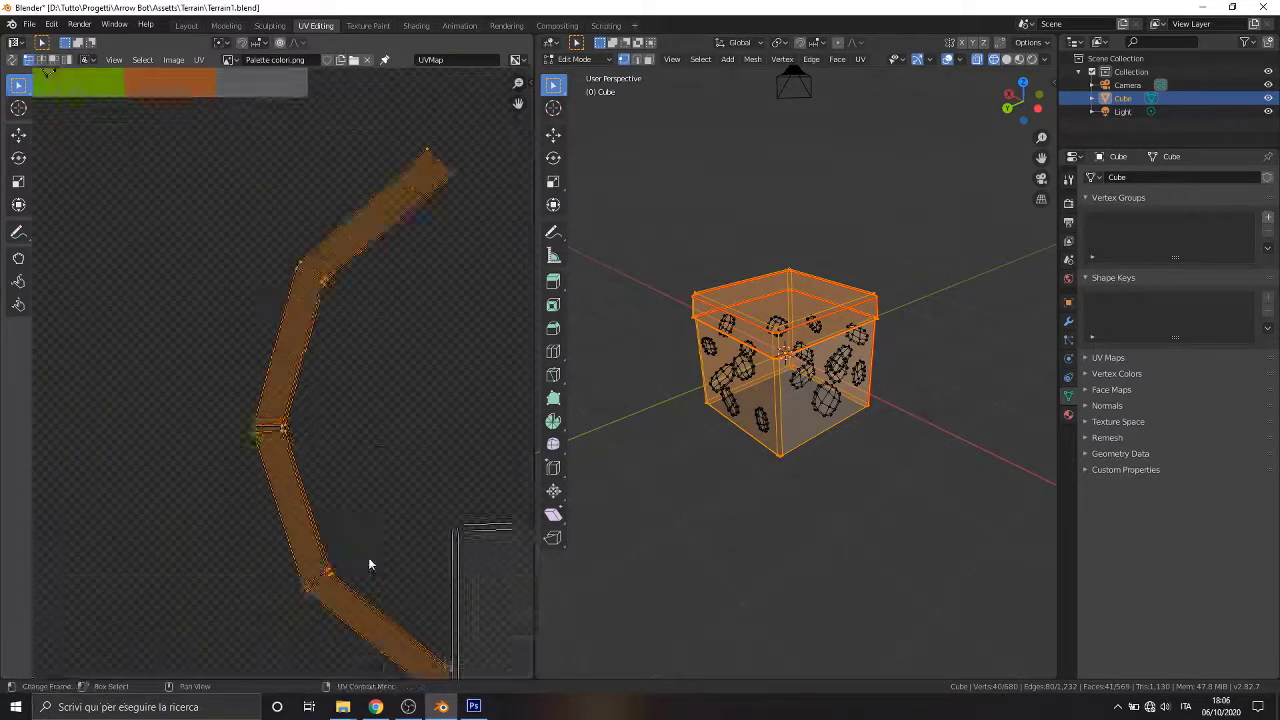
pyautogui.moveTo(472, 613); pyautogui.dragTo(281, 321, button='middle')
pyautogui.keyDown('shift'); pyautogui.moveTo(223, 189); pyautogui.dragTo(452, 460); pyautogui.keyUp('shift')
pyautogui.scroll(-5, 366, 363)
pyautogui.press('s')
pyautogui.click(268, 360)
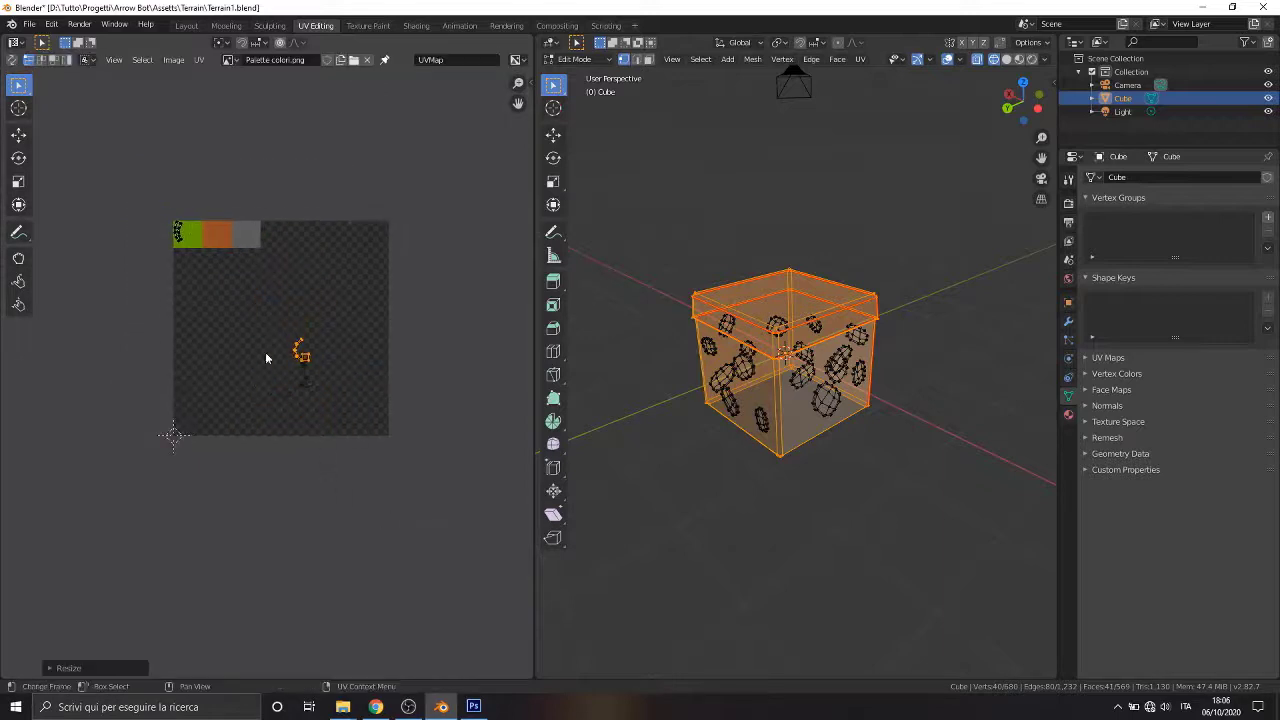
# Step: Move the lid's UV islands onto the green swatch, beside the side-wall island
pyautogui.scroll(3, 254, 361)
pyautogui.moveTo(254, 362); pyautogui.dragTo(416, 460, button='middle')
pyautogui.press('g')
pyautogui.click(266, 252)
pyautogui.scroll(4, 268, 255)
pyautogui.moveTo(270, 255); pyautogui.dragTo(330, 362, button='middle')
pyautogui.scroll(2, 419, 349)
pyautogui.moveTo(419, 349); pyautogui.dragTo(412, 519, button='middle')
pyautogui.press('g')
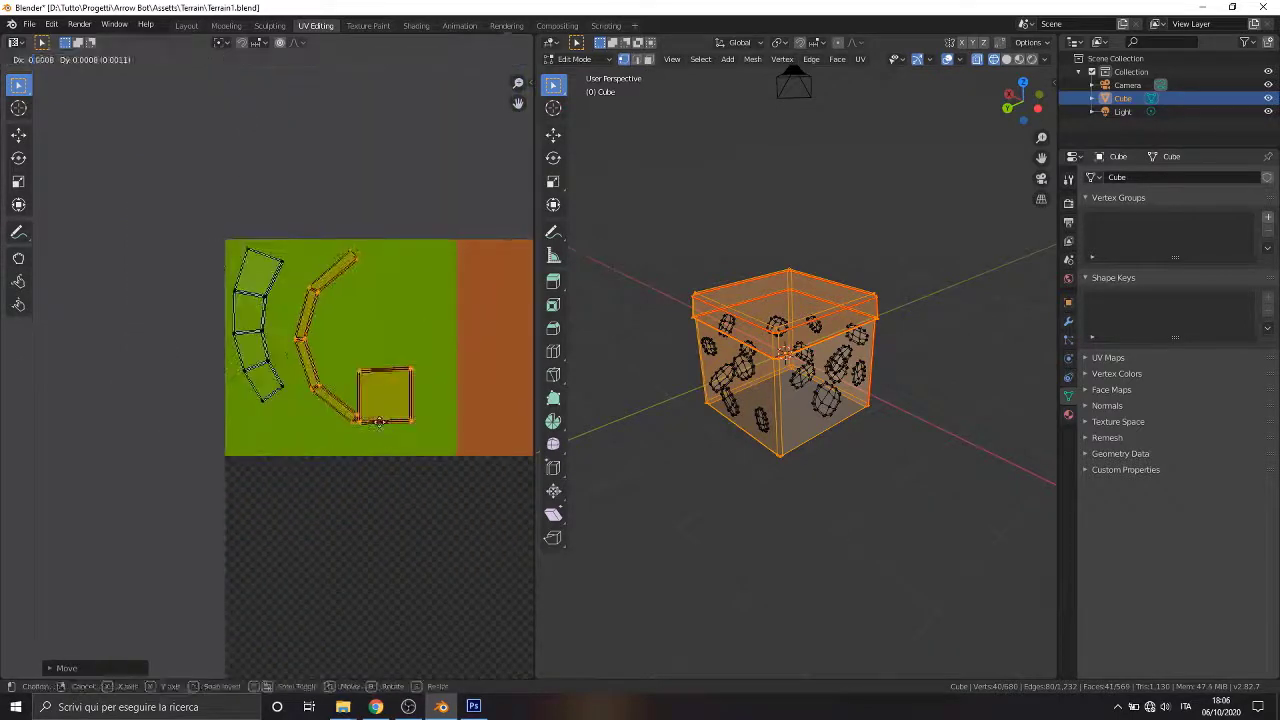
pyautogui.click(397, 519)
# Step: Move the side-wall UV island from the green swatch onto the brown swatch
pyautogui.moveTo(183, 217); pyautogui.dragTo(284, 423)
pyautogui.moveTo(207, 311); pyautogui.dragTo(277, 382)
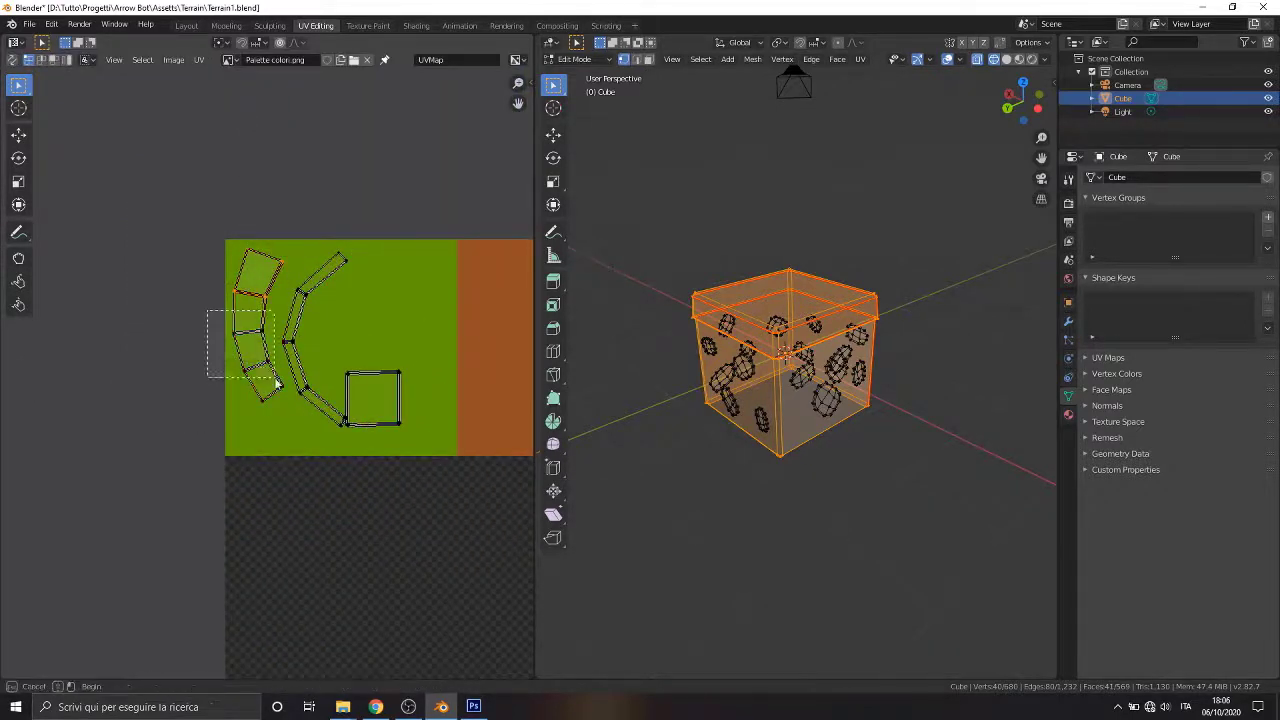
pyautogui.moveTo(358, 458); pyautogui.dragTo(253, 464, button='middle')
pyautogui.press('g')
pyautogui.click(437, 400)
pyautogui.scroll(-5, 440, 398)
pyautogui.scroll(-1, 640, 300)
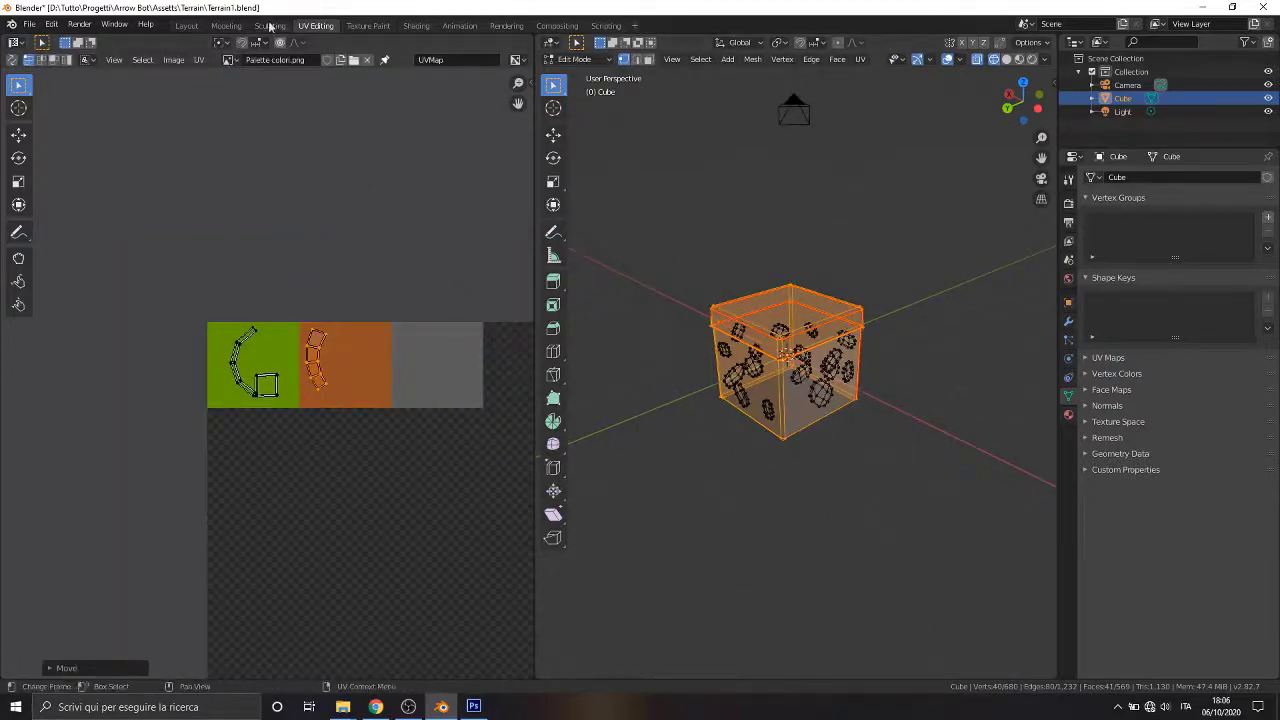
# Step: Add an Image Texture node to the Terrain material in the Shading workspace
pyautogui.click(187, 25)
pyautogui.click(1030, 60)
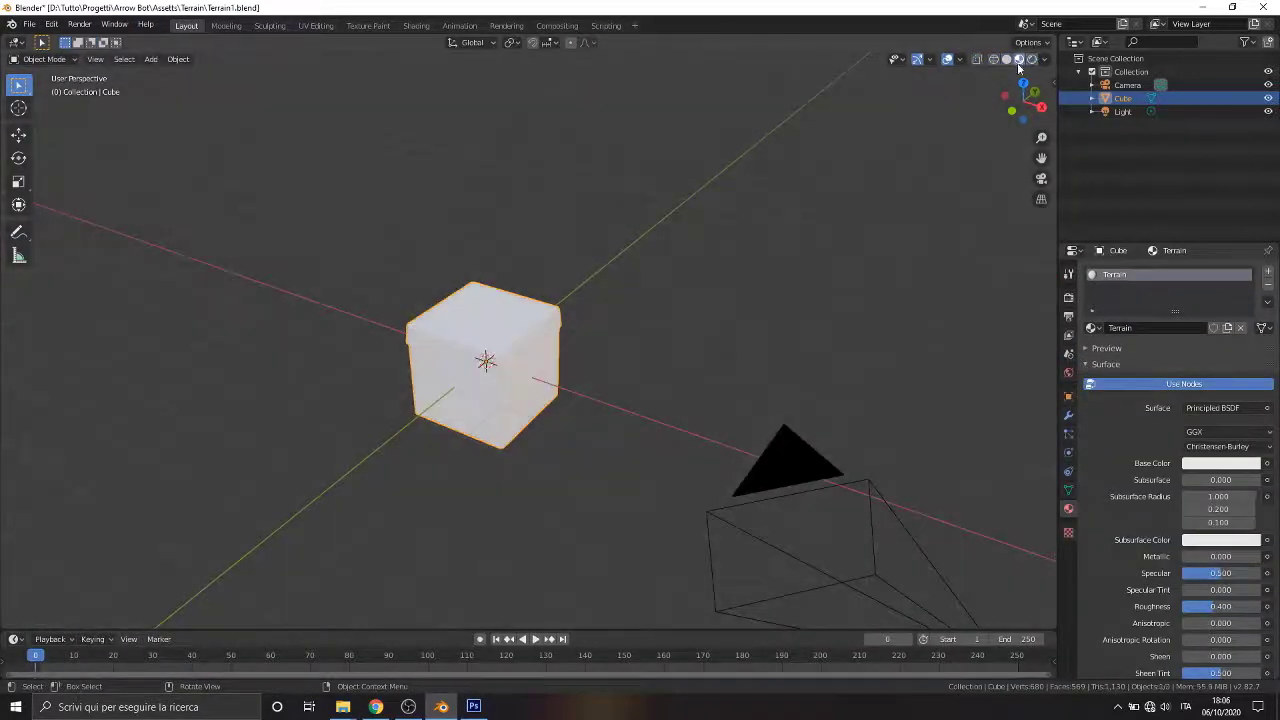
pyautogui.click(416, 25)
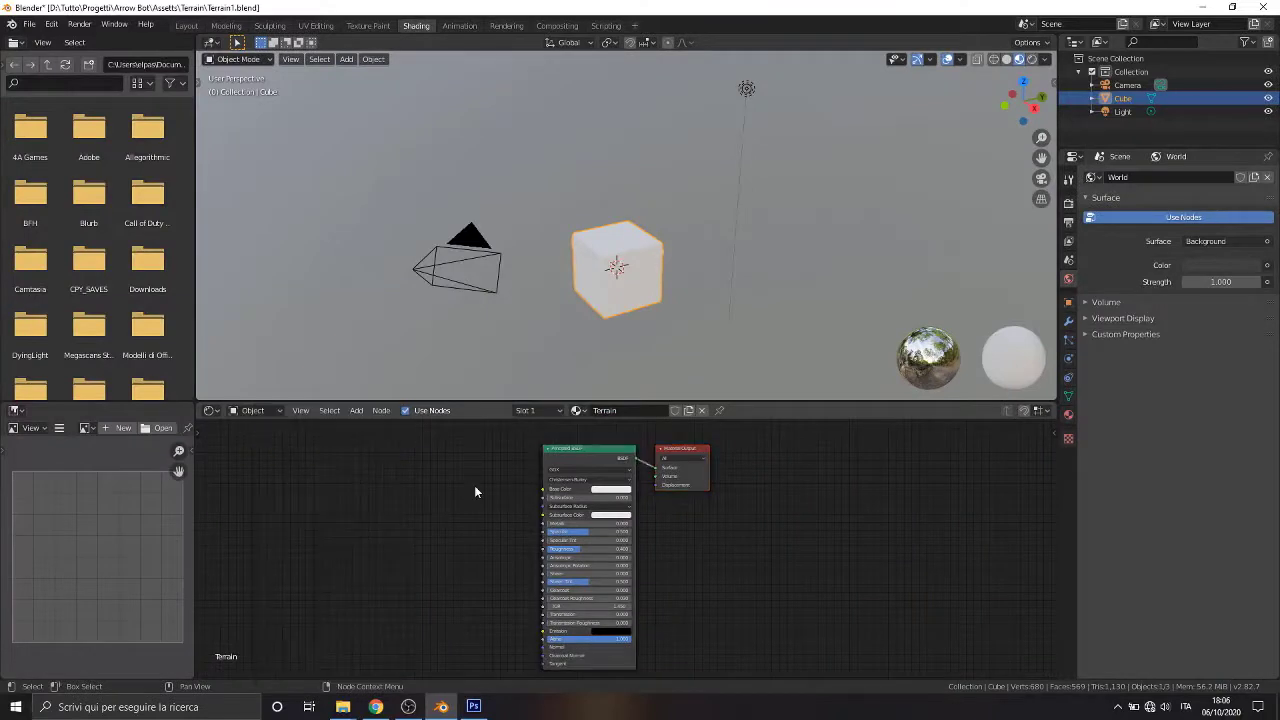
pyautogui.rightClick(389, 465)
pyautogui.click(355, 411)
pyautogui.click(383, 429)
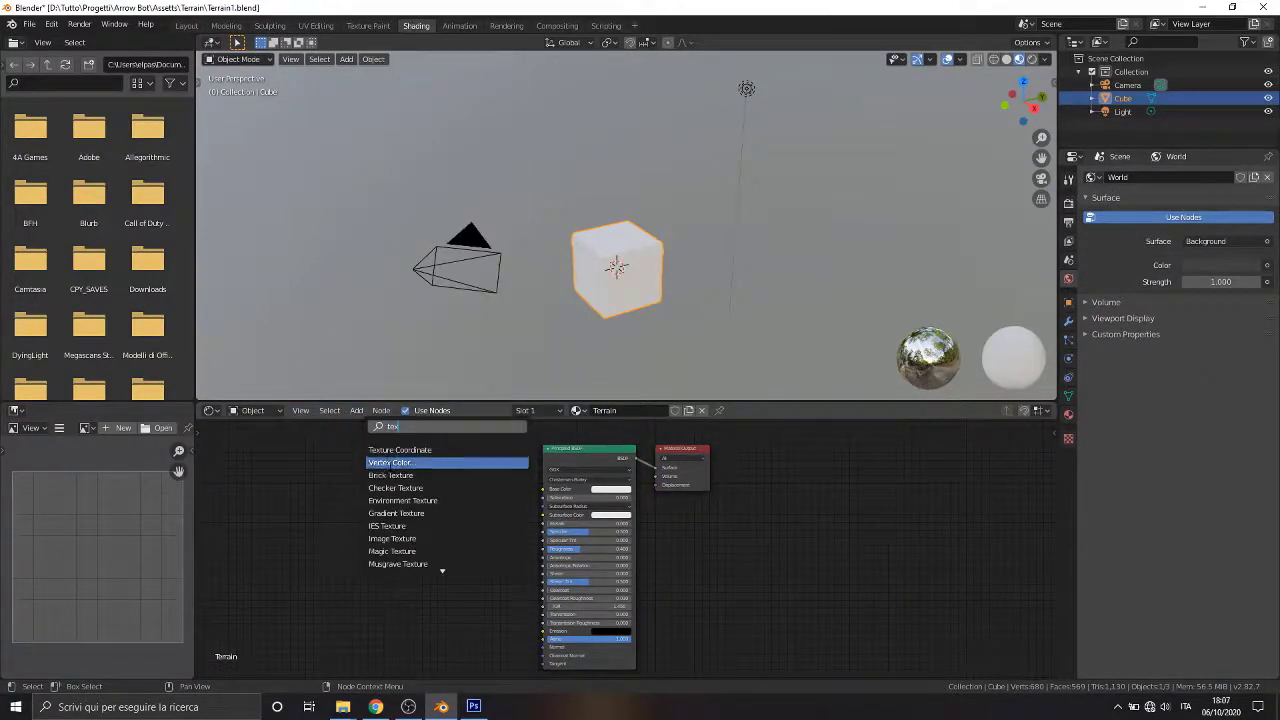
pyautogui.click(420, 538)
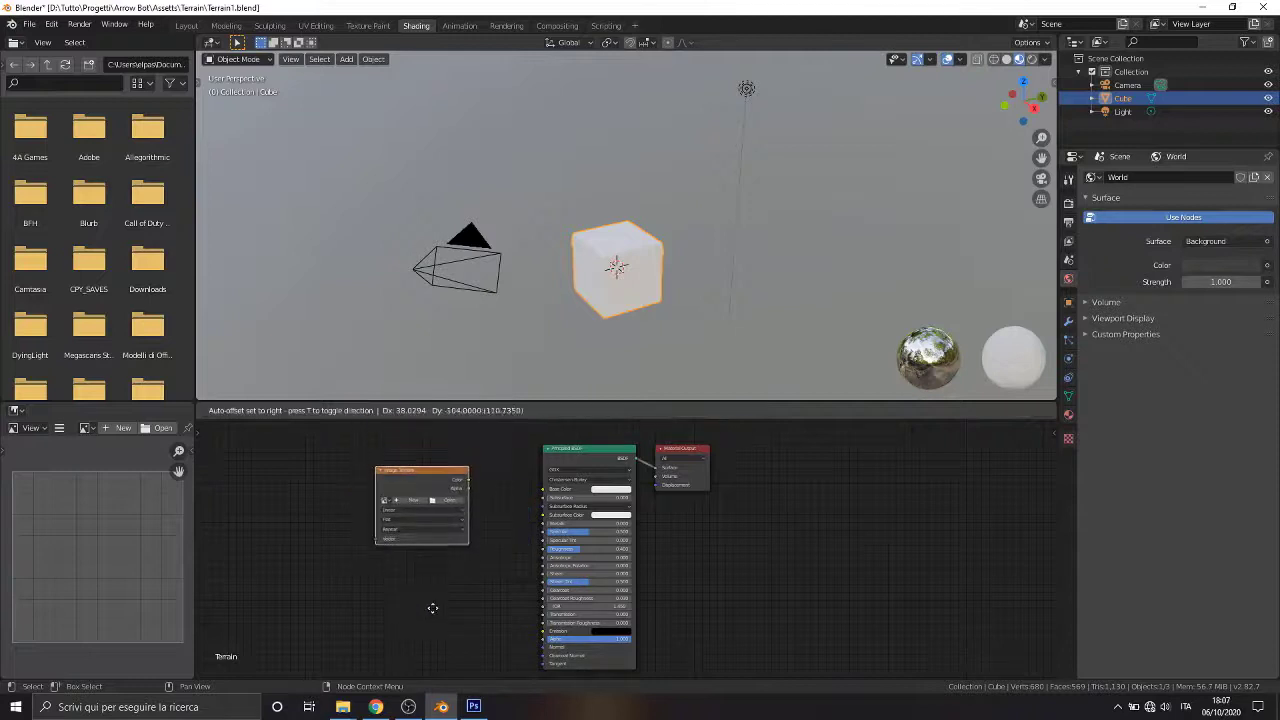
# Step: Assign Palette colori.png to the texture node and connect its Color output to the Principled BSDF's Base Color
pyautogui.scroll(3, 350, 527)
pyautogui.click(385, 540)
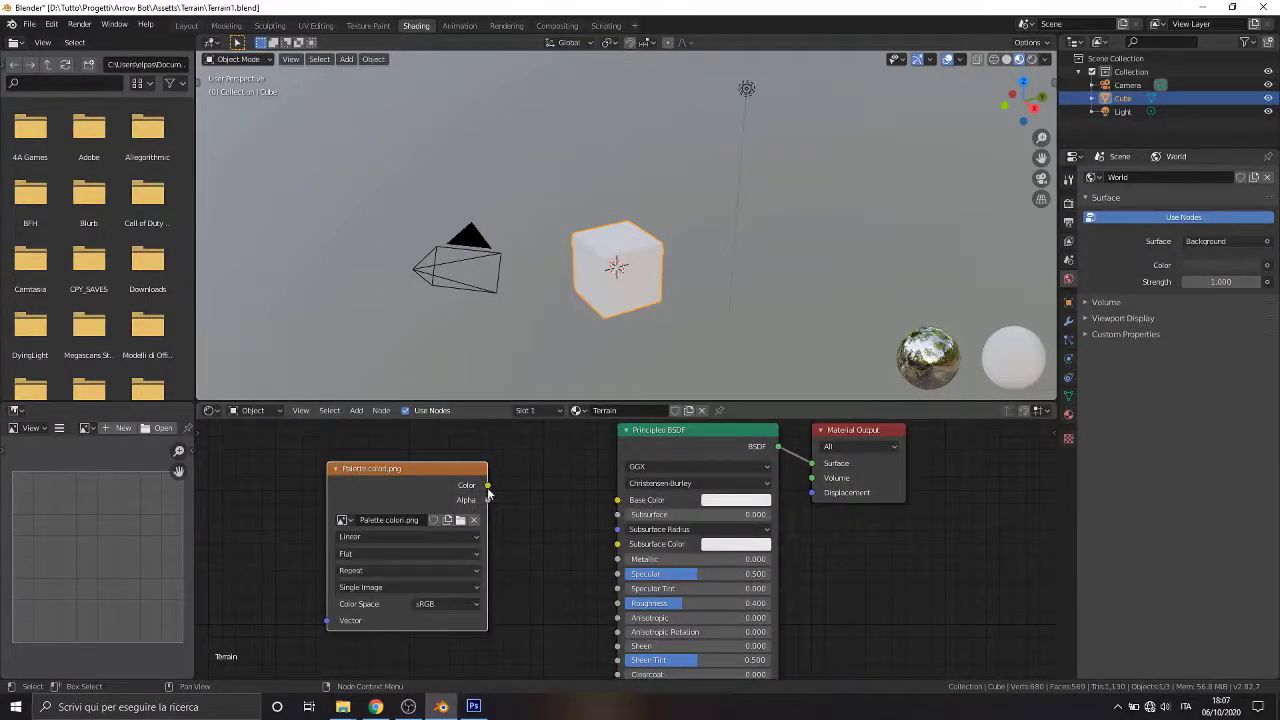
pyautogui.moveTo(487, 485); pyautogui.dragTo(617, 500)
pyautogui.press('KP_Divide')
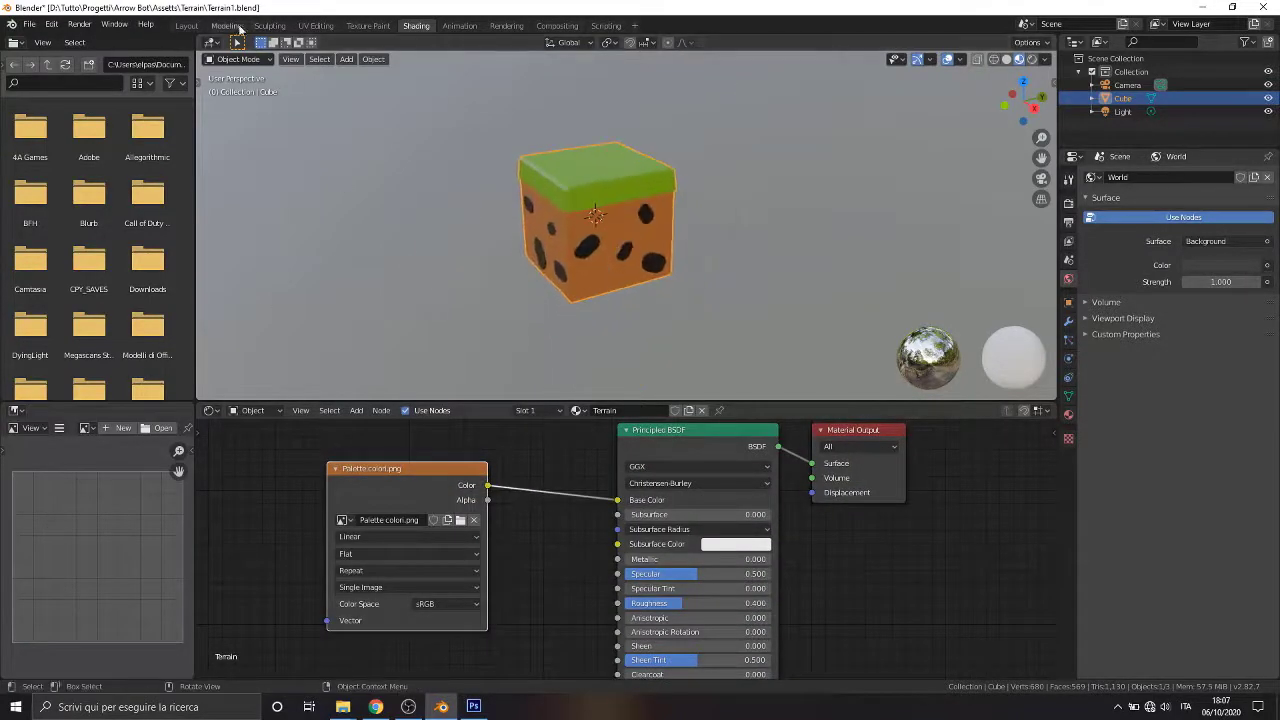
# Step: Examine the textured box and its wall plates up close in the Layout workspace
pyautogui.click(186, 25)
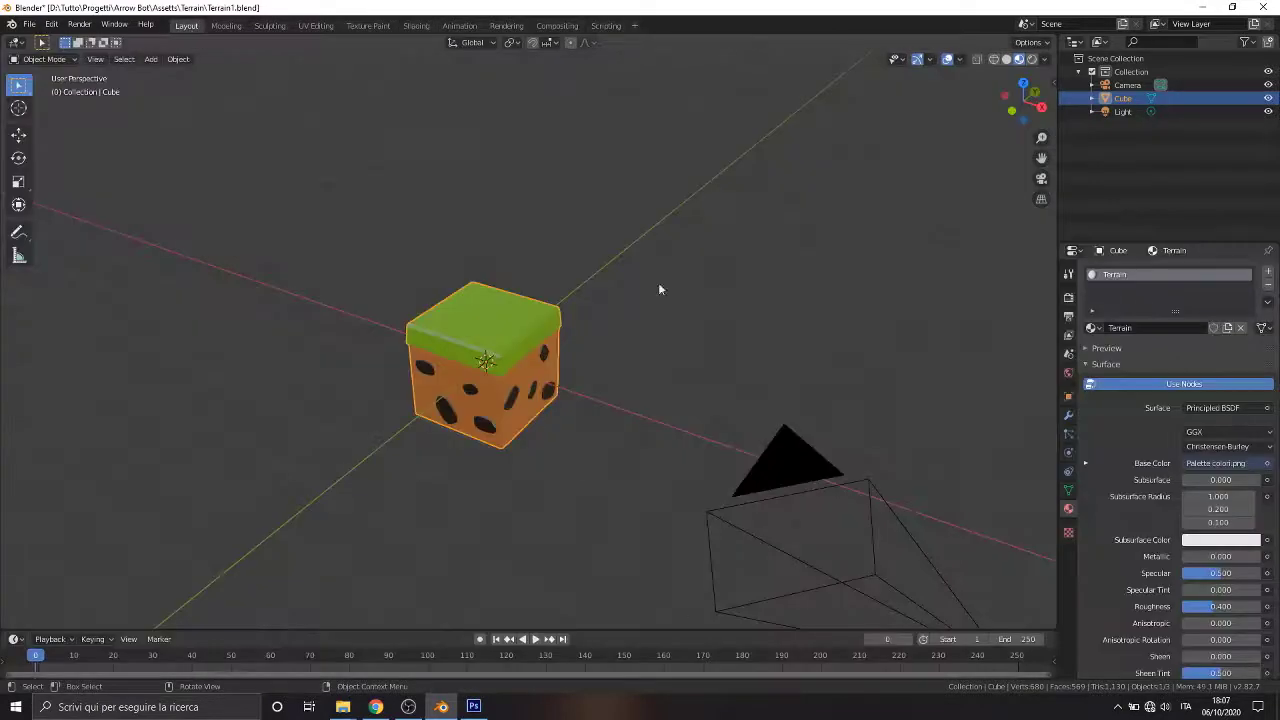
pyautogui.scroll(3, 510, 304)
pyautogui.moveTo(510, 304)
pyautogui.mouseDown(button='middle')
pyautogui.moveTo(520, 510)
pyautogui.moveTo(519, 497)
pyautogui.mouseUp(button='middle')
pyautogui.scroll(6, 446, 423)
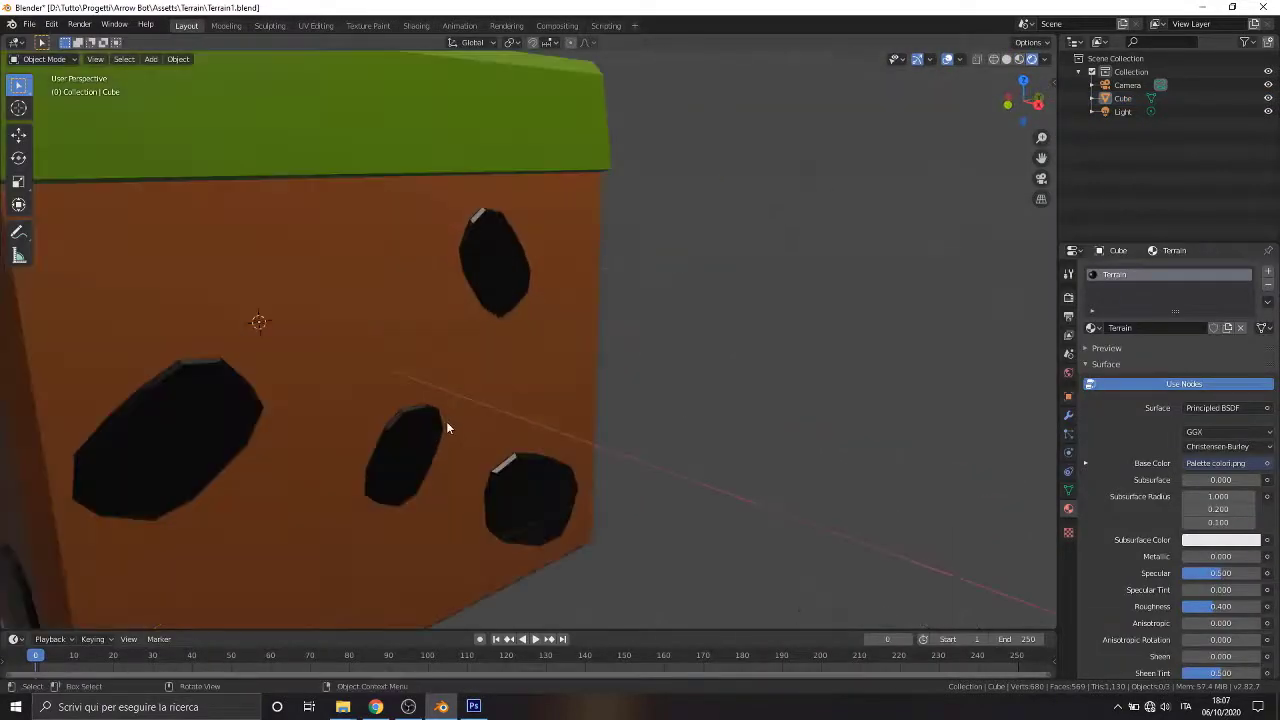
pyautogui.scroll(-4, 400, 408)
# Step: Select the wall-plate UV island in the UV Editing workspace, shrink it and move it onto the grey swatch
pyautogui.click(368, 25)
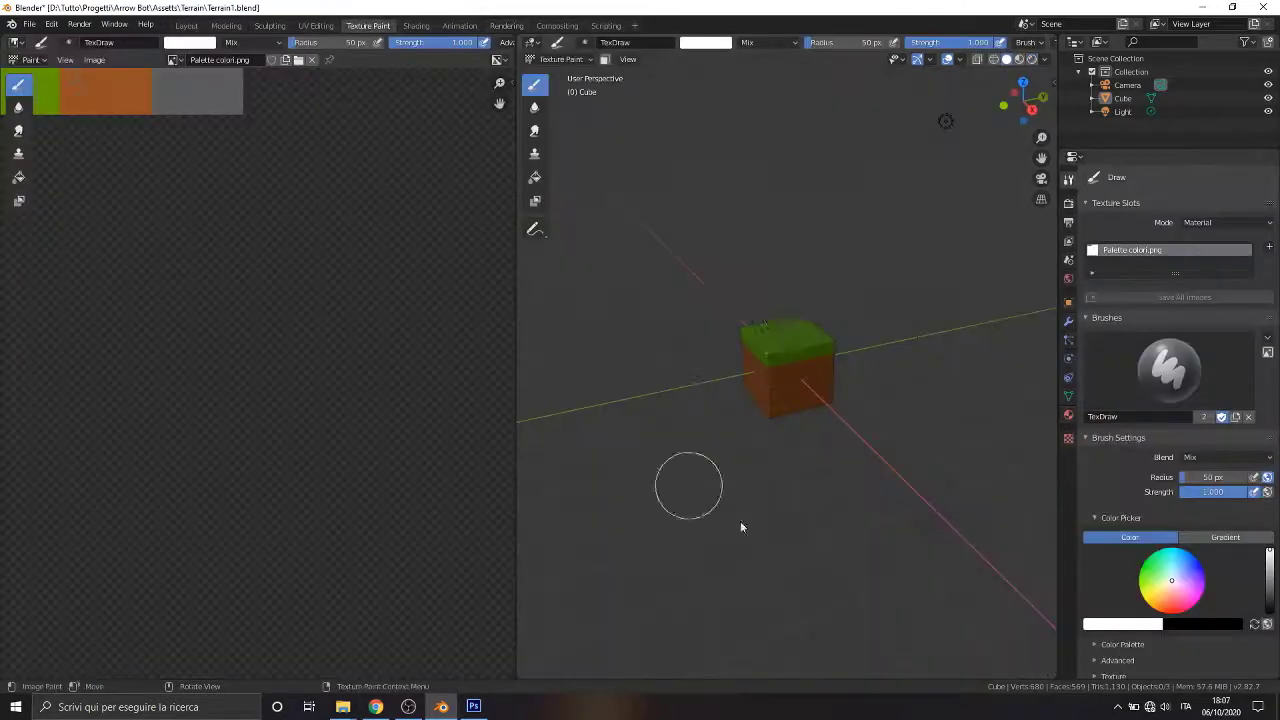
pyautogui.click(315, 25)
pyautogui.scroll(-2, 267, 363)
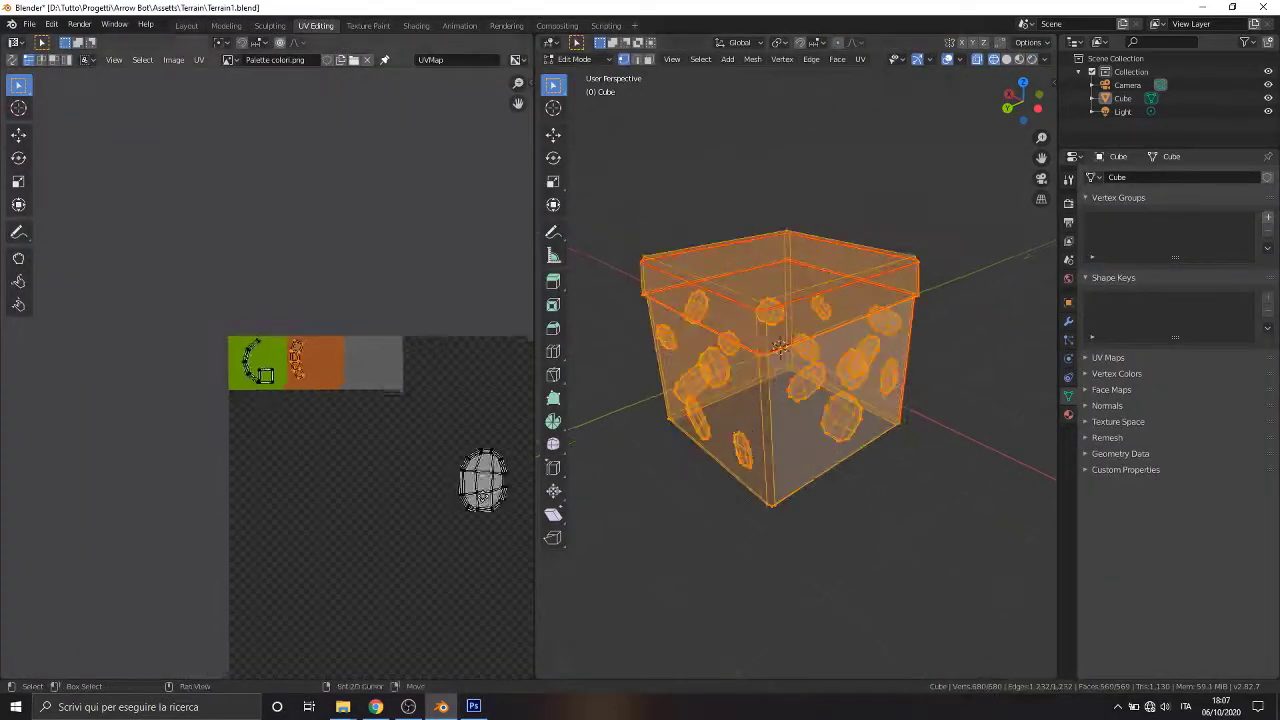
pyautogui.moveTo(417, 405); pyautogui.dragTo(174, 317, button='middle')
pyautogui.moveTo(174, 317); pyautogui.dragTo(290, 440)
pyautogui.moveTo(295, 445); pyautogui.dragTo(435, 510, button='middle')
pyautogui.press('s')
pyautogui.click(400, 491)
pyautogui.press('g')
pyautogui.click(278, 354)
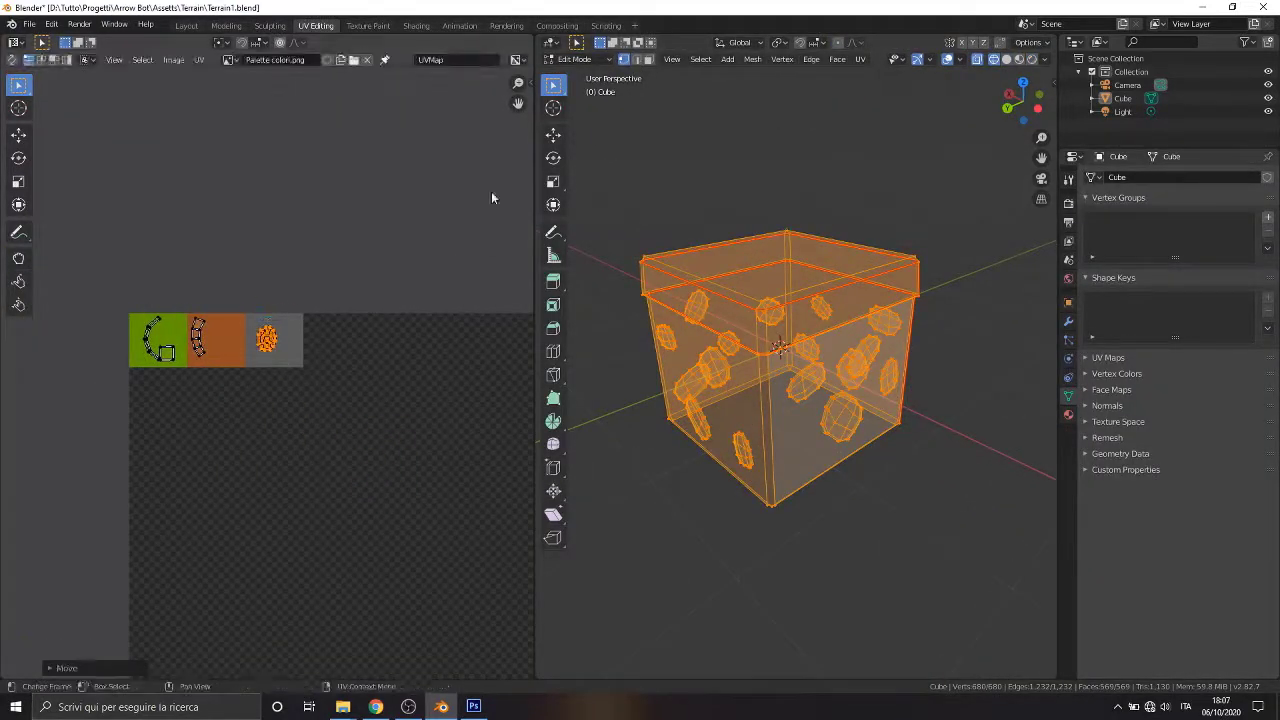
# Step: Examine the textured box with its grey wall plates from several sides in rendered view in the Layout workspace
pyautogui.click(186, 25)
pyautogui.moveTo(528, 430)
pyautogui.mouseDown(button='middle')
pyautogui.moveTo(543, 257)
pyautogui.moveTo(637, 397)
pyautogui.moveTo(700, 320)
pyautogui.mouseUp(button='middle')
pyautogui.click(1031, 59)
pyautogui.scroll(2, 520, 378)
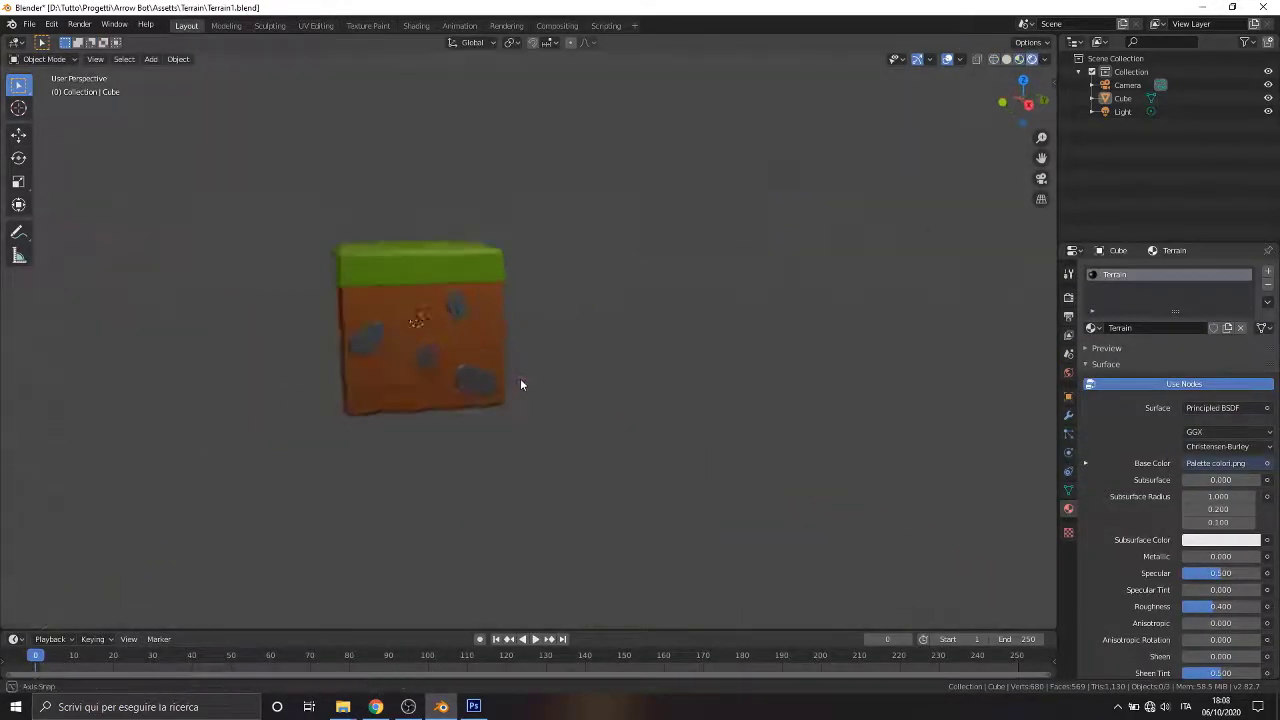
pyautogui.scroll(5, 354, 268)
pyautogui.moveTo(355, 289); pyautogui.dragTo(573, 394, button='middle')
pyautogui.scroll(-3, 594, 369)
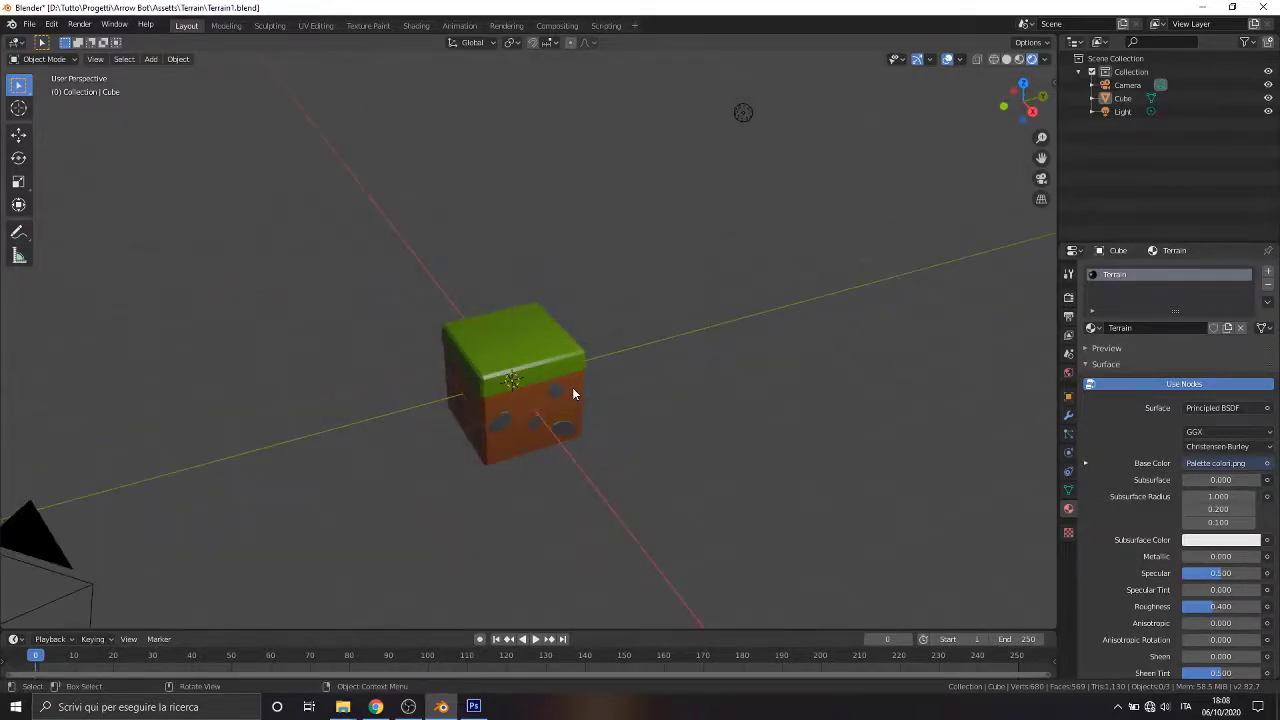
pyautogui.moveTo(435, 343); pyautogui.dragTo(735, 518, button='middle')
pyautogui.scroll(4, 508, 360)
pyautogui.scroll(-3, 508, 360)
pyautogui.scroll(1, 469, 486)
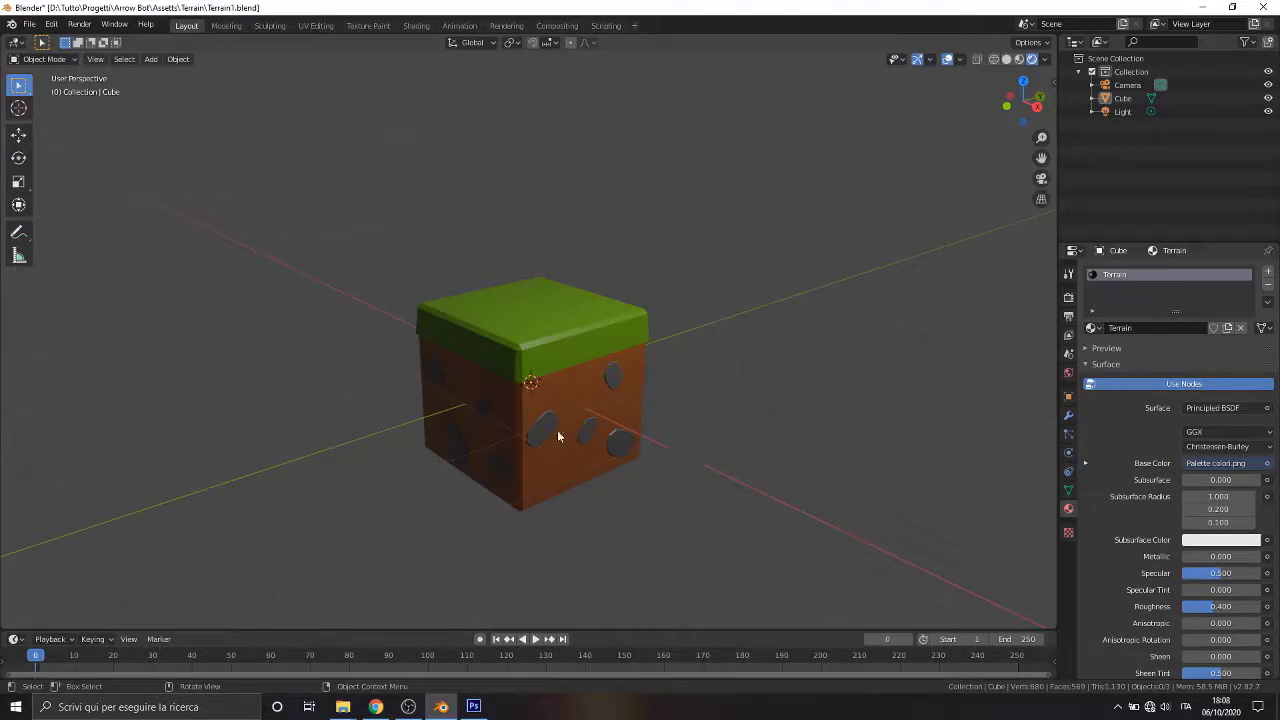
# Step: Save the Terrain1.blend file
pyautogui.moveTo(557, 434); pyautogui.dragTo(530, 415, button='middle')
pyautogui.scroll(-1, 530, 415)
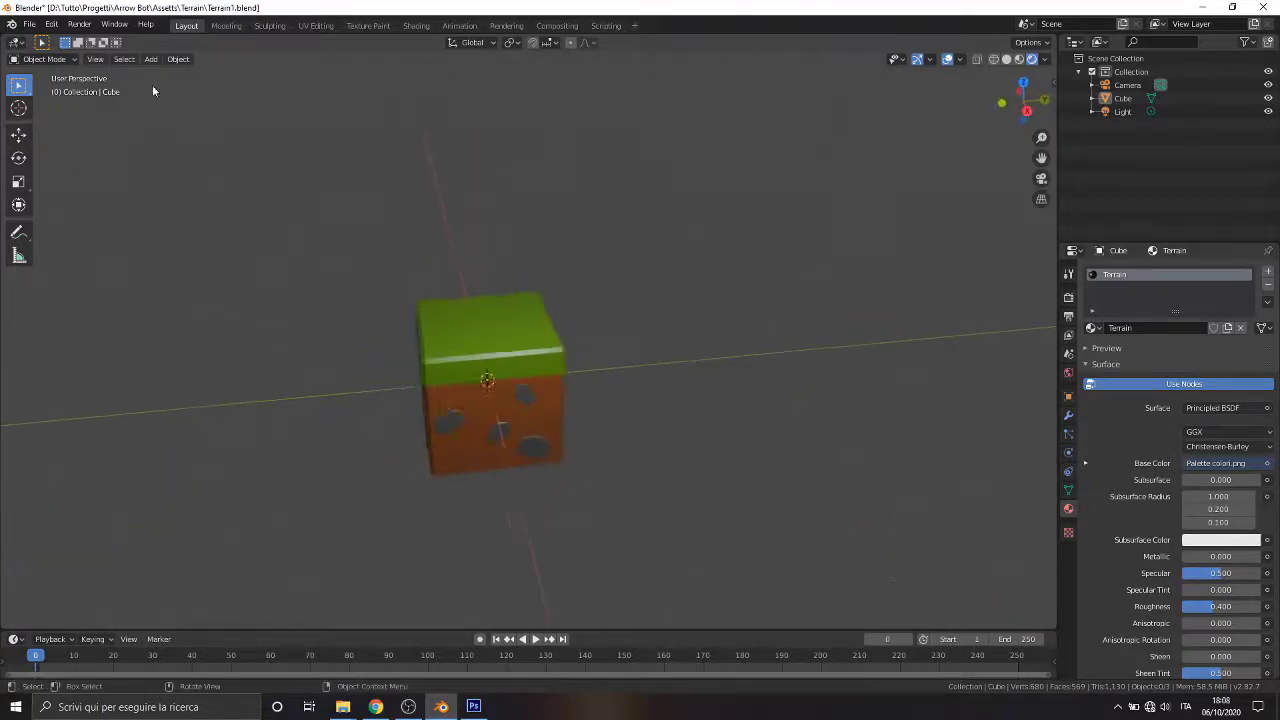
pyautogui.click(29, 24)
pyautogui.click(40, 109)
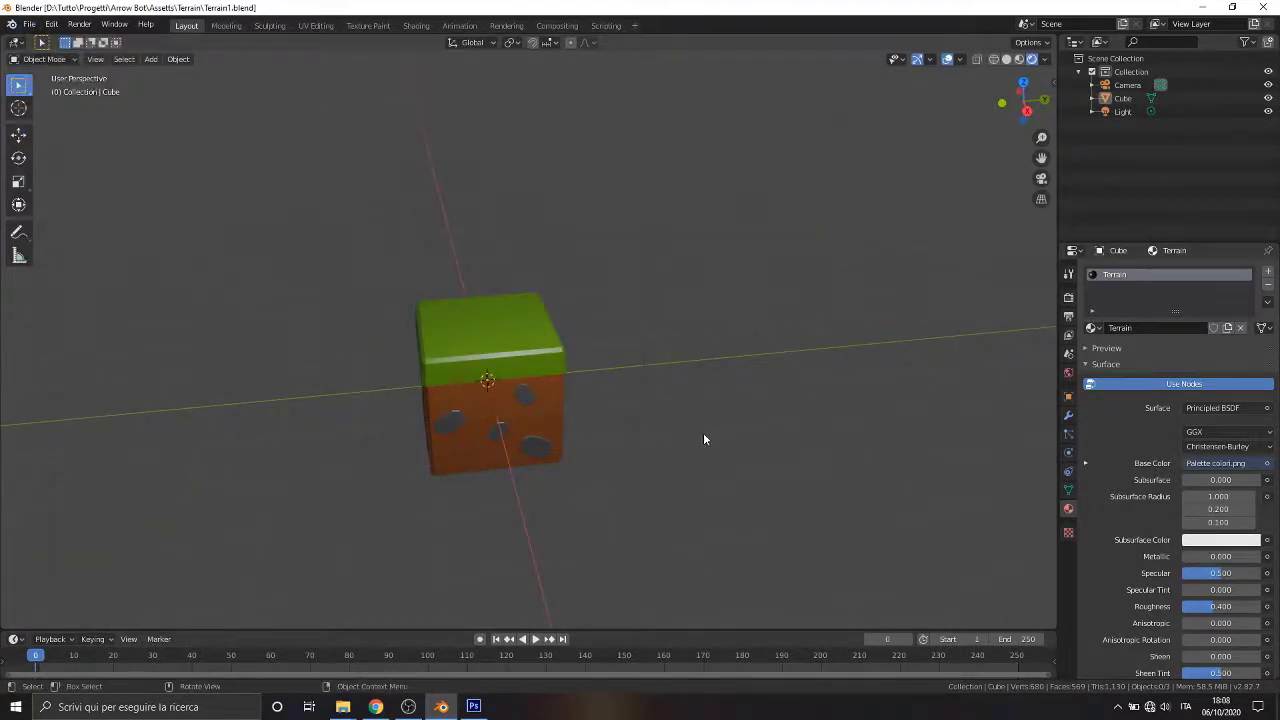
# Step: Duplicate the textured box in place and try shifting the copy along the Y axis
pyautogui.hotkey('ctrl', 'z')
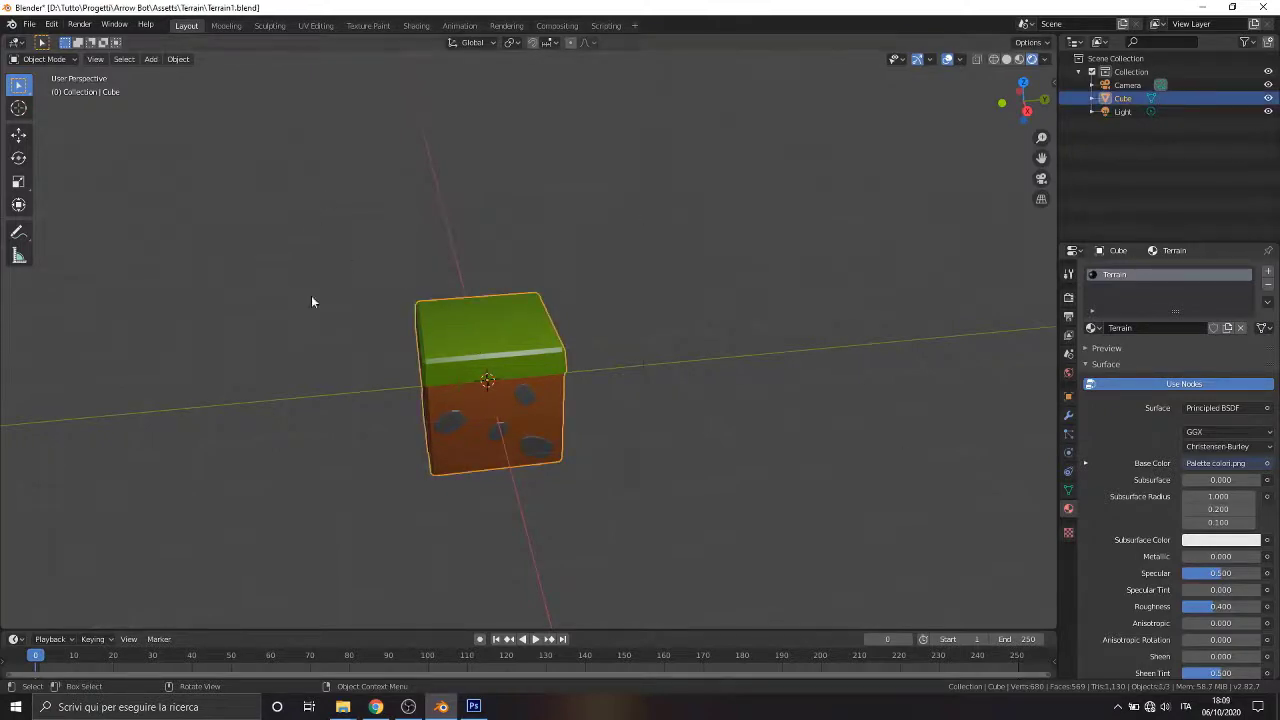
pyautogui.hotkey('shift', 'd')
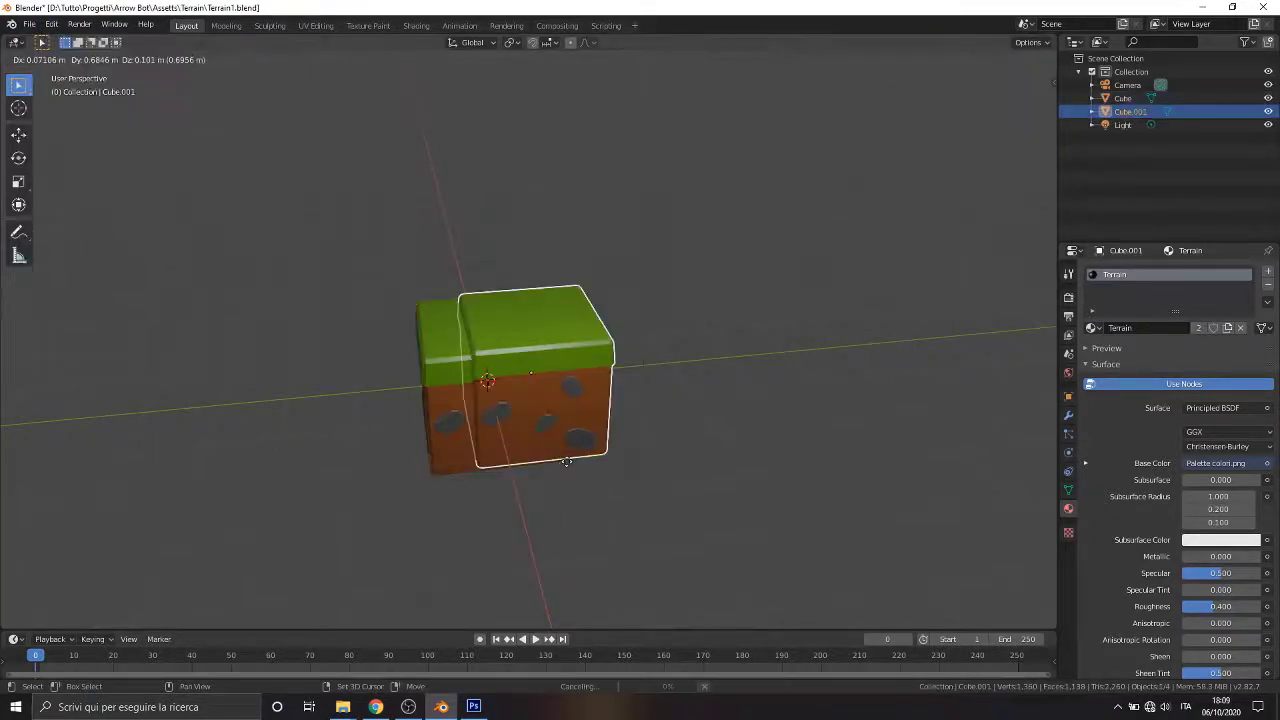
pyautogui.rightClick(566, 461)
pyautogui.click(22, 138)
pyautogui.moveTo(540, 372); pyautogui.dragTo(689, 374)
pyautogui.hotkey('ctrl', 'z')
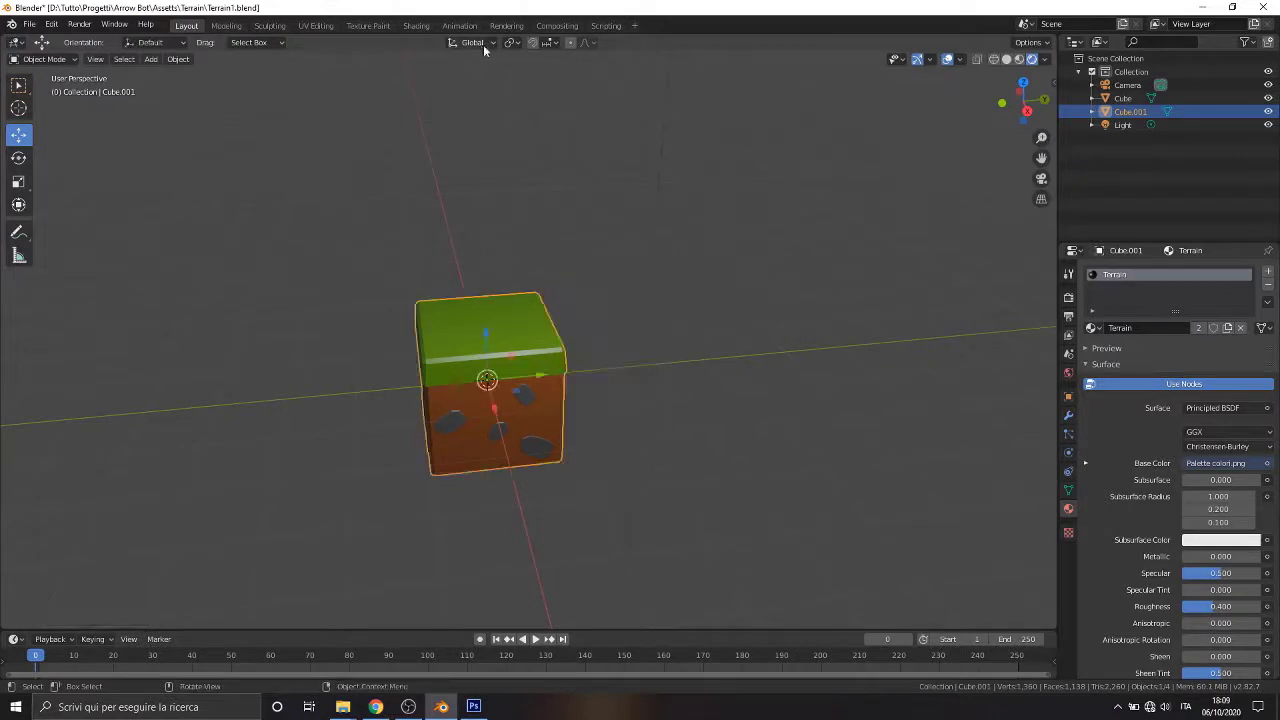
# Step: Turn on snapping and move the duplicate along the X axis until it sits flush beside the original box
pyautogui.scroll(4, 591, 470)
pyautogui.keyDown('shift'); pyautogui.moveTo(591, 470); pyautogui.dragTo(540, 215, button='middle'); pyautogui.keyUp('shift')
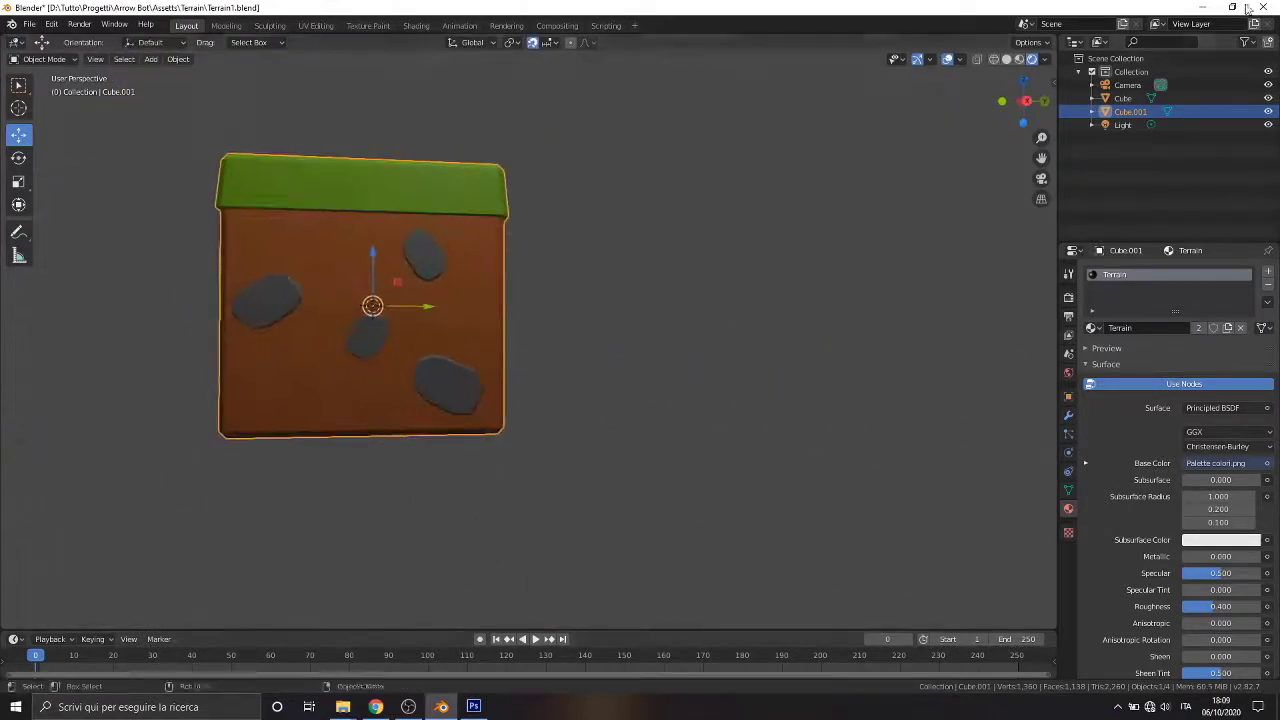
pyautogui.keyDown('alt'); pyautogui.moveTo(660, 245); pyautogui.dragTo(578, 242, button='middle'); pyautogui.keyUp('alt')
pyautogui.scroll(3, 578, 249)
pyautogui.moveTo(357, 298); pyautogui.dragTo(1257, 388)
pyautogui.keyDown('shift'); pyautogui.moveTo(230, 525); pyautogui.dragTo(568, 498, button='middle'); pyautogui.keyUp('shift')
pyautogui.scroll(4, 600, 485)
pyautogui.scroll(-6, 655, 458)
pyautogui.keyDown('shift'); pyautogui.moveTo(479, 332); pyautogui.dragTo(576, 362, button='middle'); pyautogui.keyUp('shift')
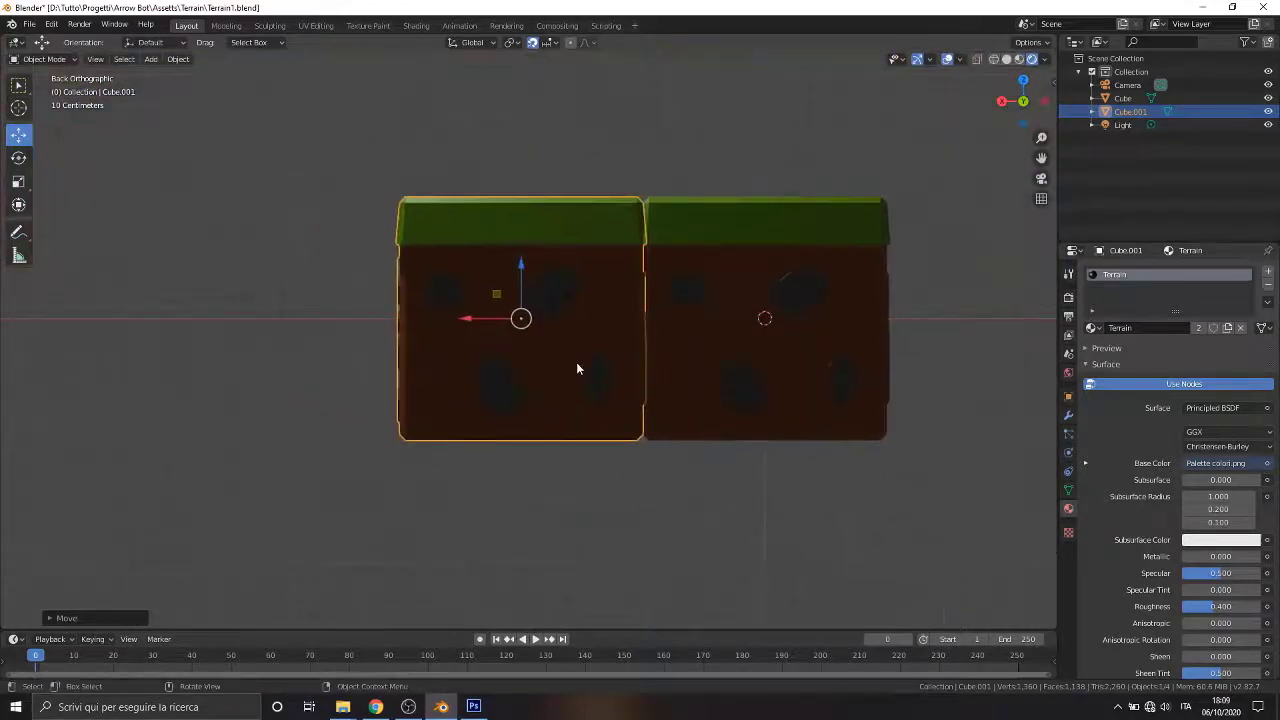
# Step: Duplicate the second box and move the copy along X to extend the row to three blocks
pyautogui.hotkey('shift', 'd')
pyautogui.rightClick(542, 359)
pyautogui.moveTo(468, 318); pyautogui.dragTo(222, 332)
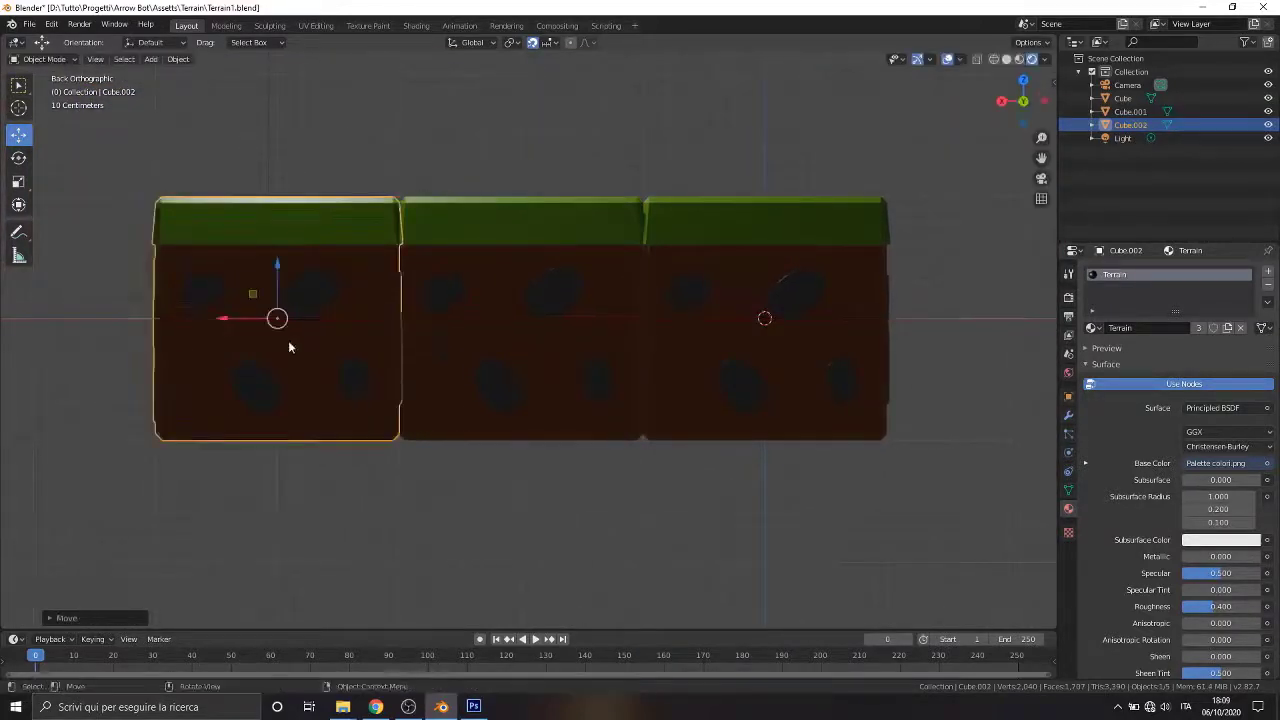
# Step: Move the point light around to the dark long side of the three-block row
pyautogui.moveTo(288, 342); pyautogui.dragTo(734, 303, button='middle')
pyautogui.scroll(-3, 1100, 440)
pyautogui.scroll(-5, 988, 430)
pyautogui.click(611, 177)
pyautogui.moveTo(611, 177); pyautogui.dragTo(727, 125, button='middle')
pyautogui.moveTo(729, 127); pyautogui.dragTo(706, 272)
pyautogui.moveTo(729, 330); pyautogui.dragTo(832, 370)
pyautogui.moveTo(813, 317); pyautogui.dragTo(823, 271)
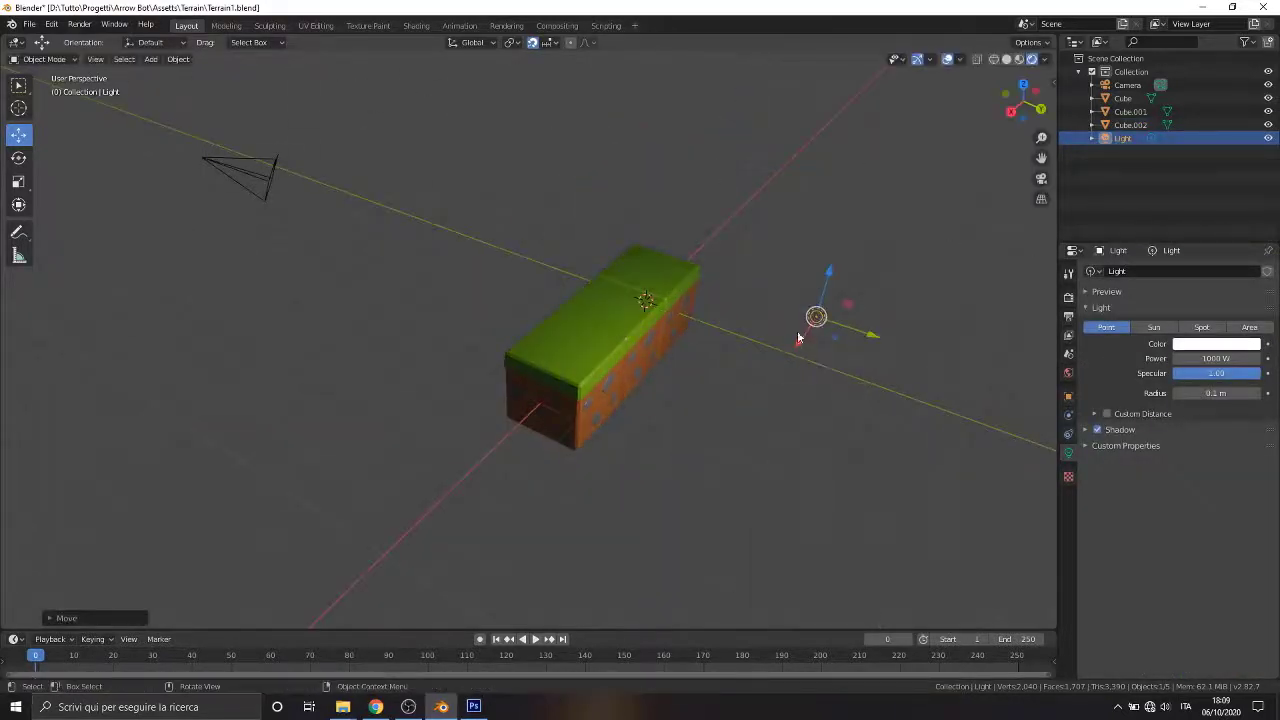
pyautogui.moveTo(797, 341); pyautogui.dragTo(756, 402)
pyautogui.moveTo(605, 340); pyautogui.dragTo(638, 449, button='middle')
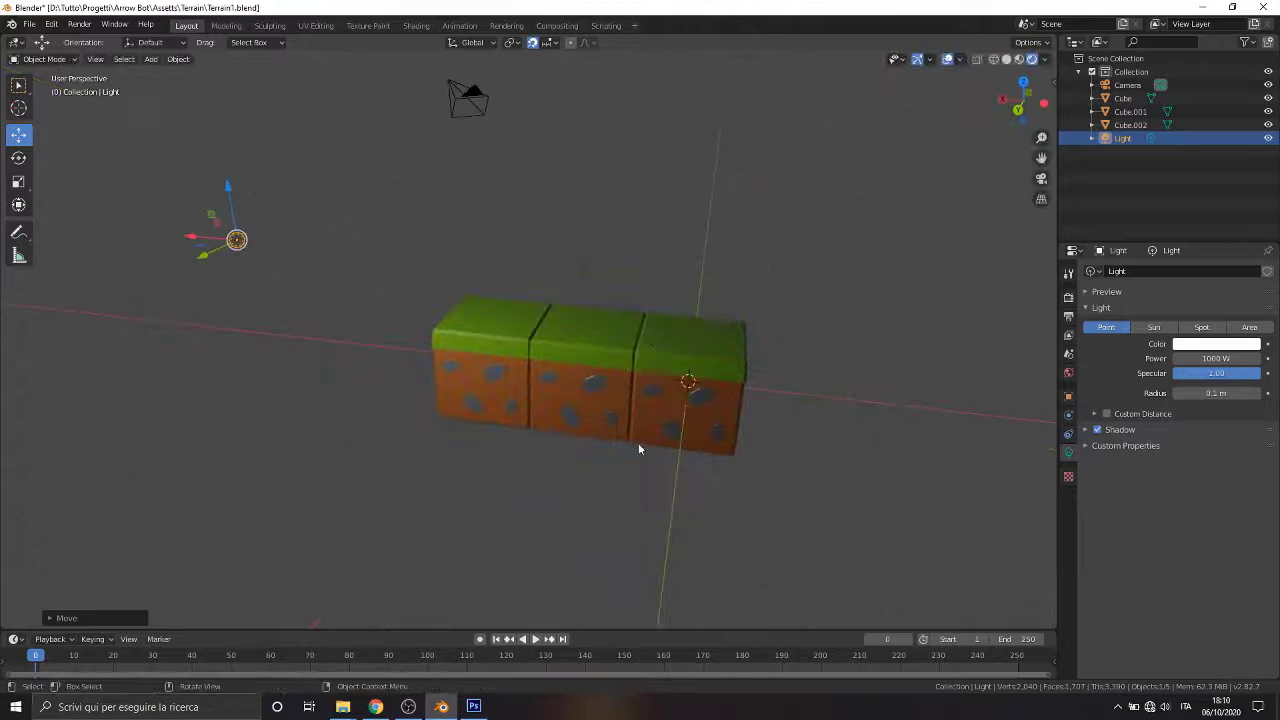
# Step: Duplicate the original block at the row's end and move the copy along Y directly in front of it
pyautogui.click(474, 378)
pyautogui.moveTo(454, 401); pyautogui.dragTo(464, 391, button='middle')
pyautogui.click(692, 400)
pyautogui.moveTo(785, 392); pyautogui.dragTo(615, 438, button='middle')
pyautogui.hotkey('shift', 'd')
pyautogui.rightClick(390, 507)
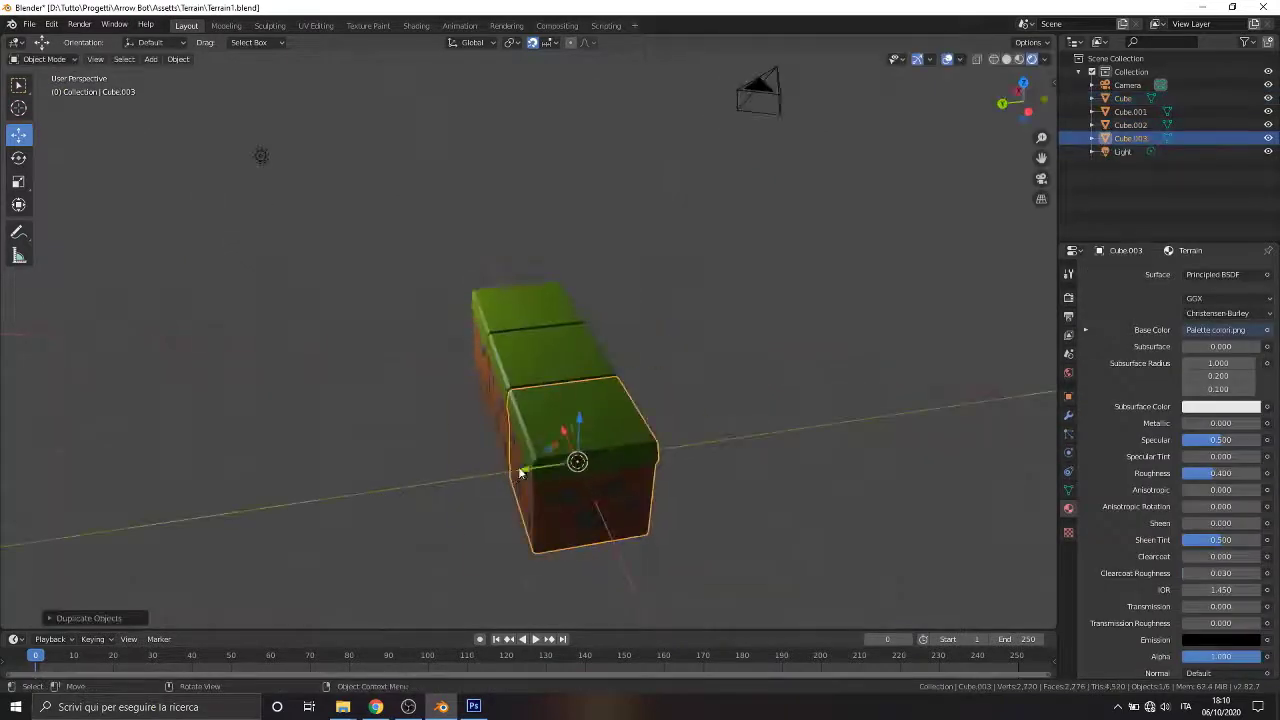
pyautogui.press('g')
pyautogui.click(400, 489)
pyautogui.moveTo(400, 489); pyautogui.dragTo(613, 430, button='middle')
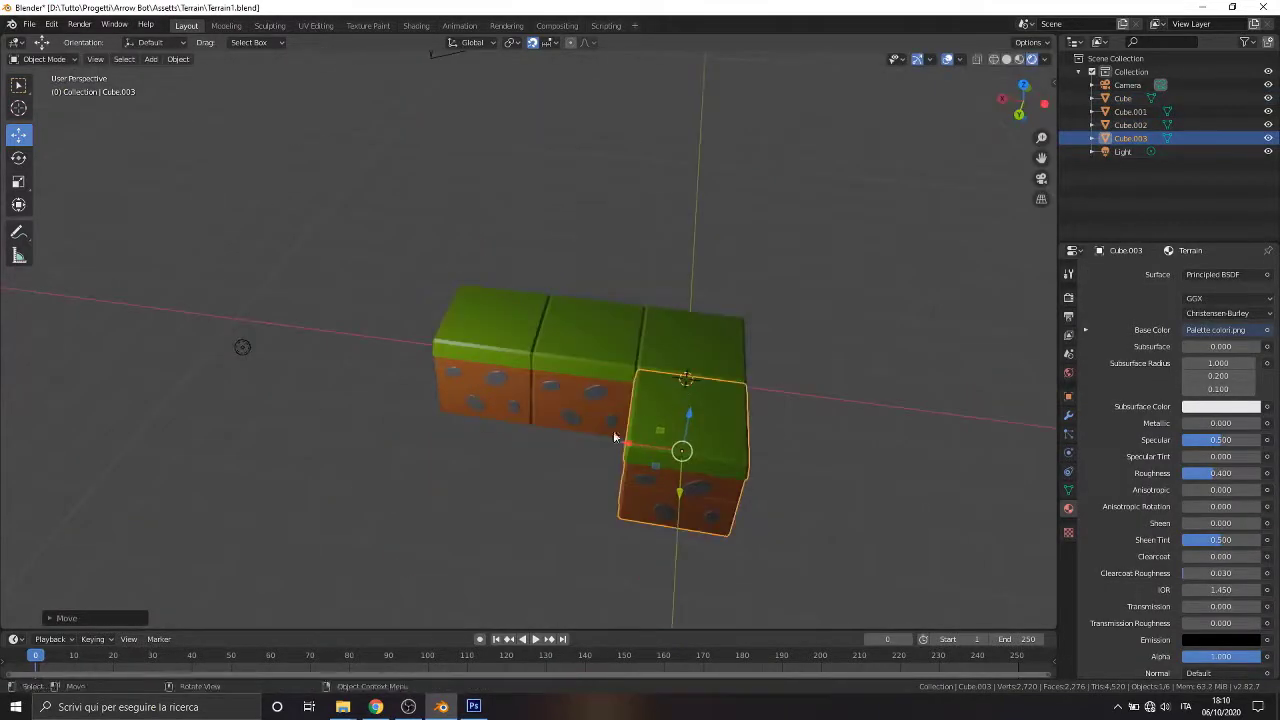
# Step: Duplicate the front block and move the copy along X in front of the row's middle block
pyautogui.hotkey('shift', 'd')
pyautogui.rightClick(545, 448)
pyautogui.moveTo(629, 443); pyautogui.dragTo(517, 429)
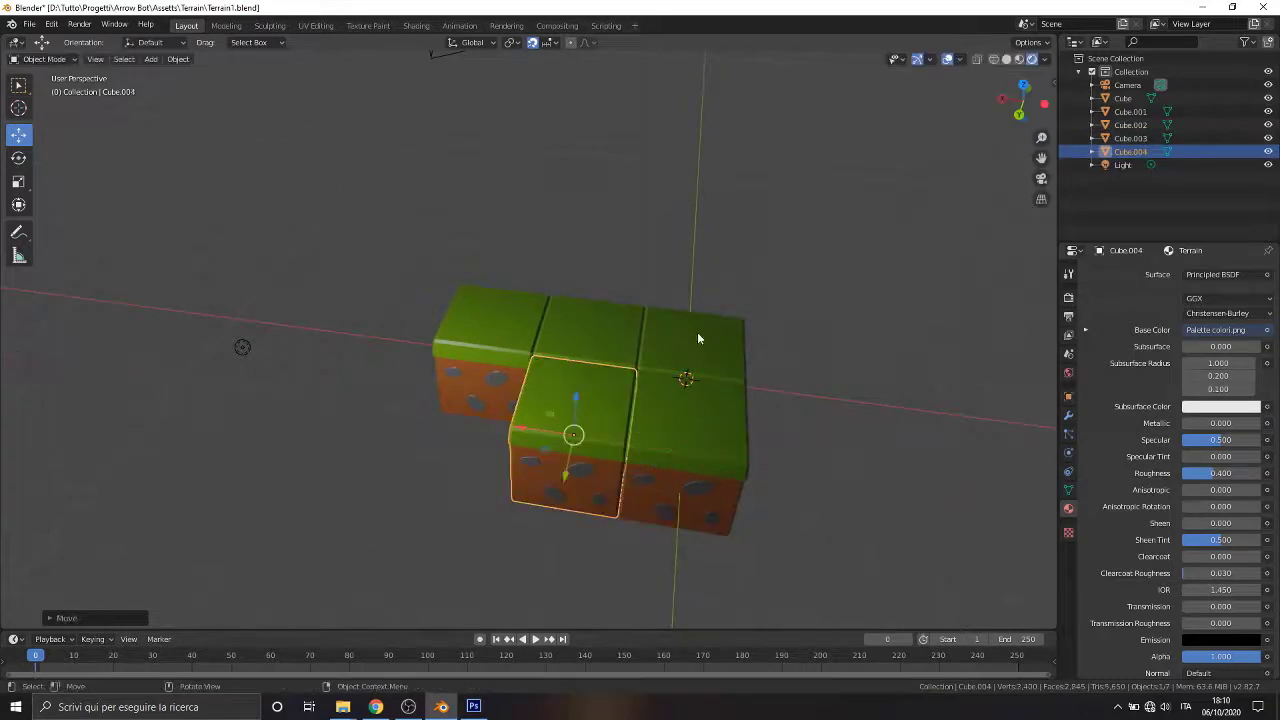
# Step: Duplicate the original block at the back corner and raise the copy along Z so it stacks on top
pyautogui.click(697, 333)
pyautogui.moveTo(697, 333); pyautogui.dragTo(526, 485, button='middle')
pyautogui.hotkey('shift', 'd')
pyautogui.rightClick(525, 484)
pyautogui.moveTo(603, 413); pyautogui.dragTo(603, 295)
pyautogui.moveTo(390, 325); pyautogui.dragTo(650, 413, button='middle')
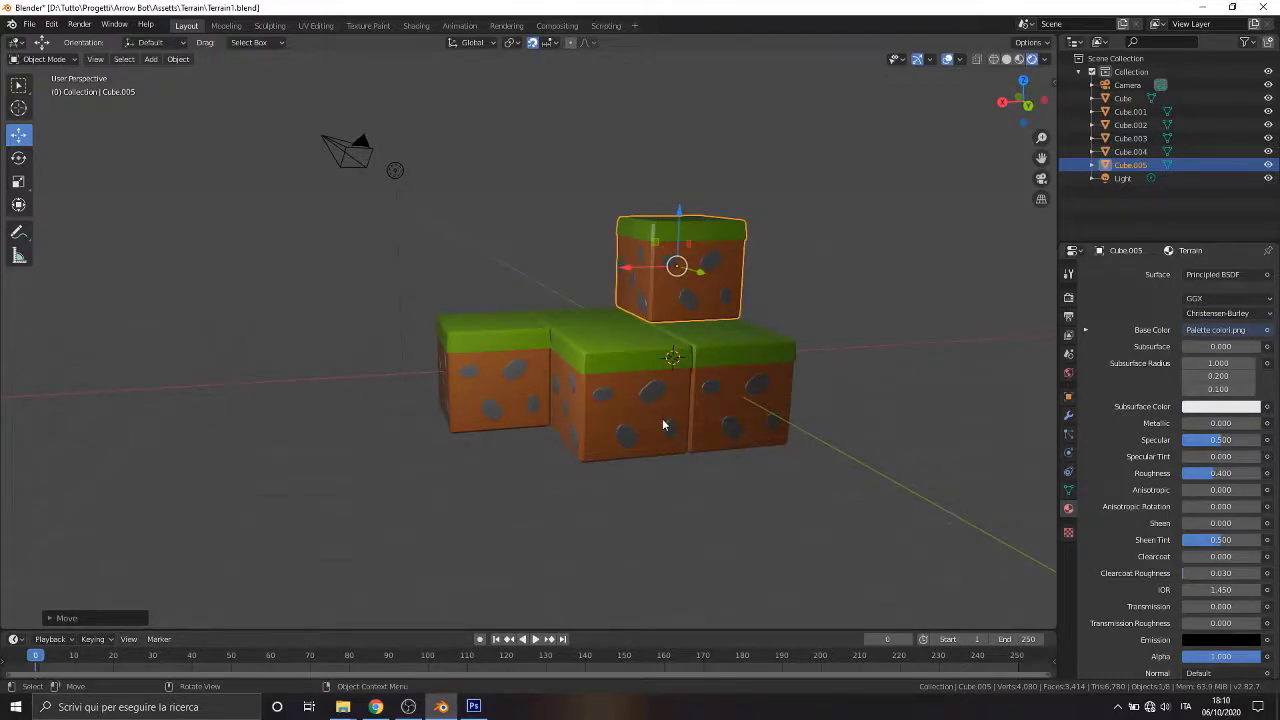
# Step: Rotate the front block beside the middle of the row about its vertical axis
pyautogui.moveTo(770, 392); pyautogui.dragTo(730, 401, button='middle')
pyautogui.click(610, 405)
pyautogui.click(18, 158)
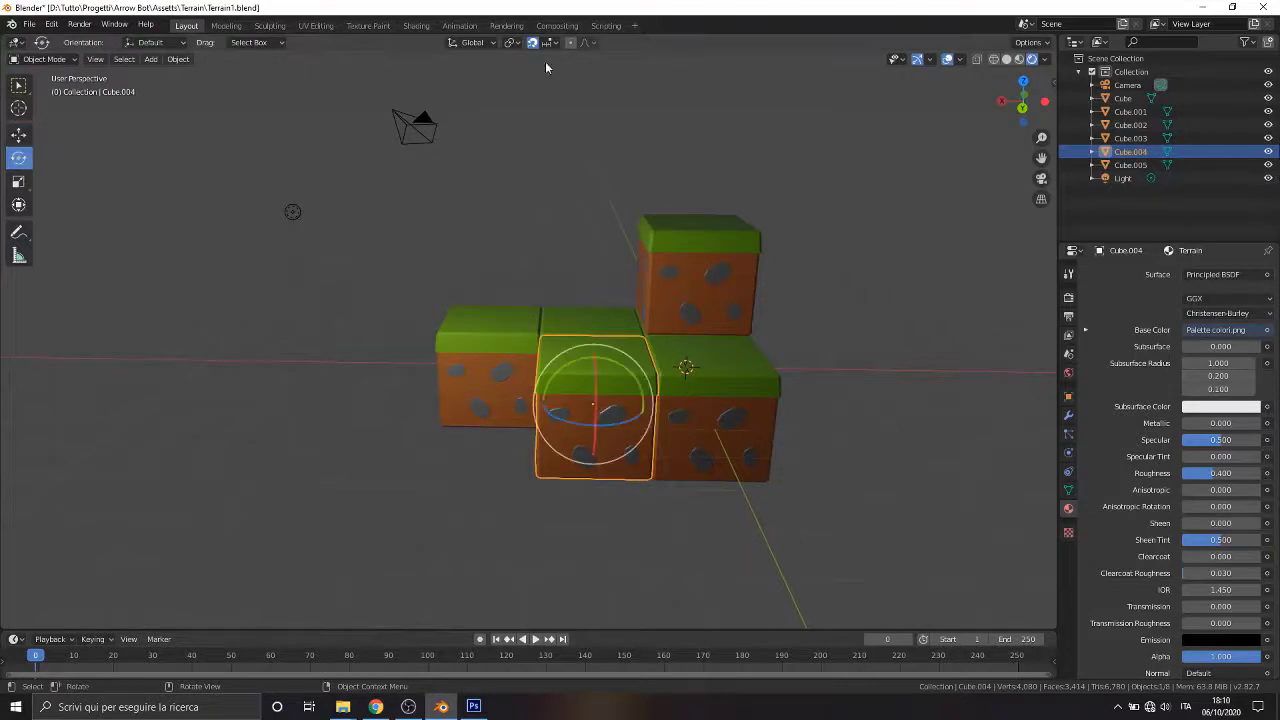
pyautogui.click(532, 43)
pyautogui.moveTo(617, 422); pyautogui.dragTo(627, 512)
pyautogui.rightClick(580, 437)
pyautogui.moveTo(697, 575); pyautogui.dragTo(700, 525, button='middle')
pyautogui.click(700, 523)
pyautogui.scroll(-2, 640, 450)
pyautogui.moveTo(430, 340); pyautogui.dragTo(580, 410, button='middle')
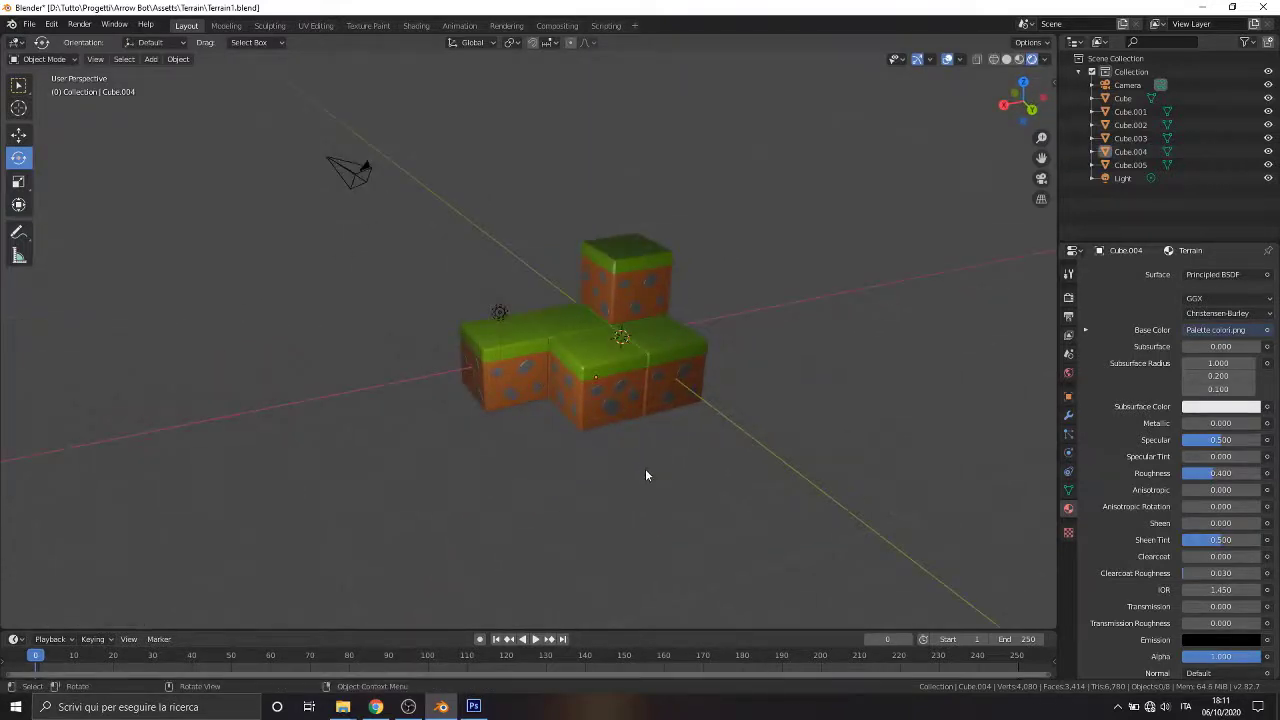